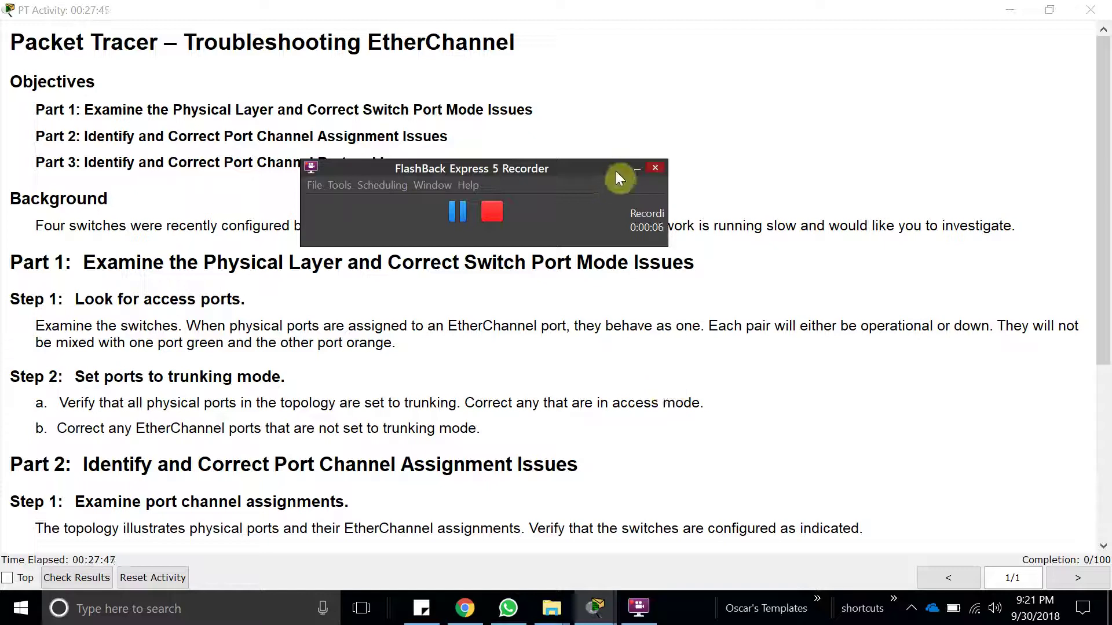
Read the title of the Troubleshooting EtherChannel activity and its three listed objectives
click(635, 169)
drag(184, 42, 483, 58)
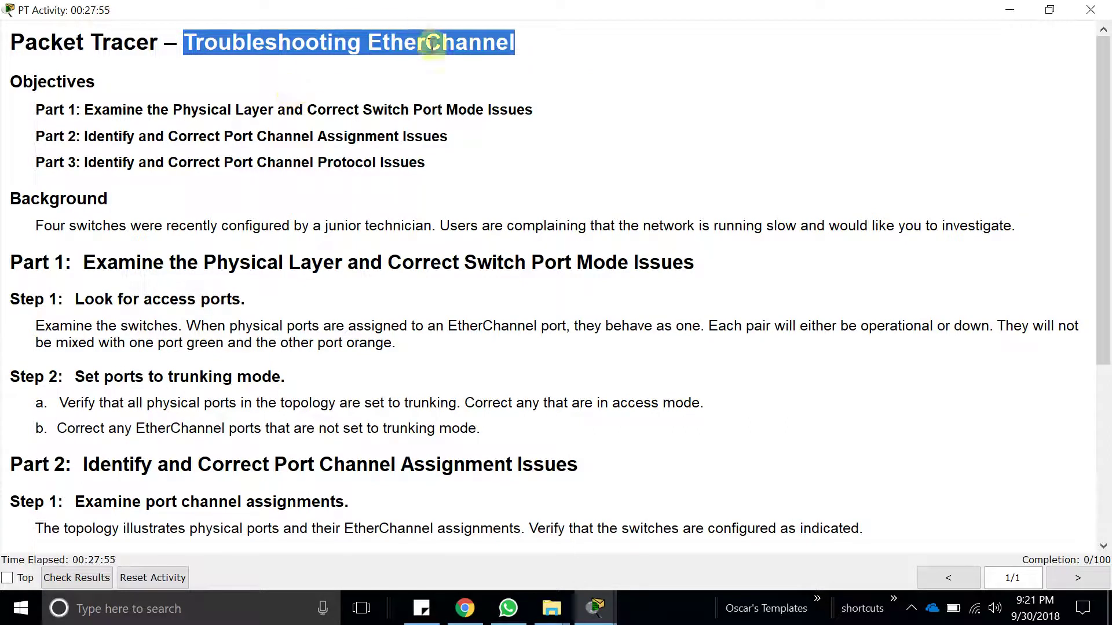
double_click(414, 44)
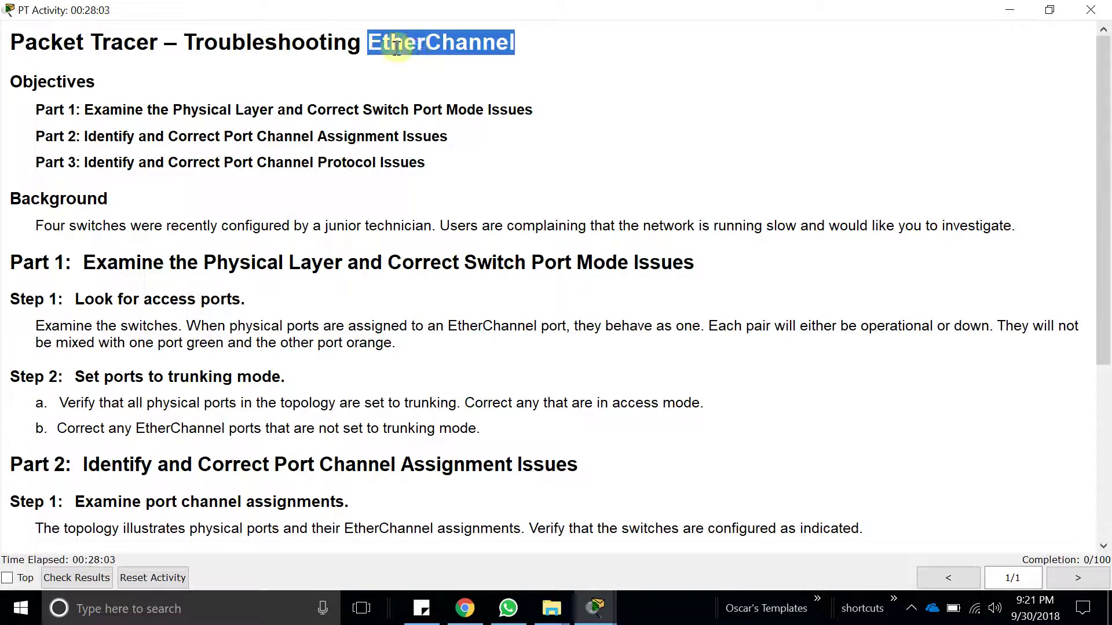
drag(87, 110, 570, 94)
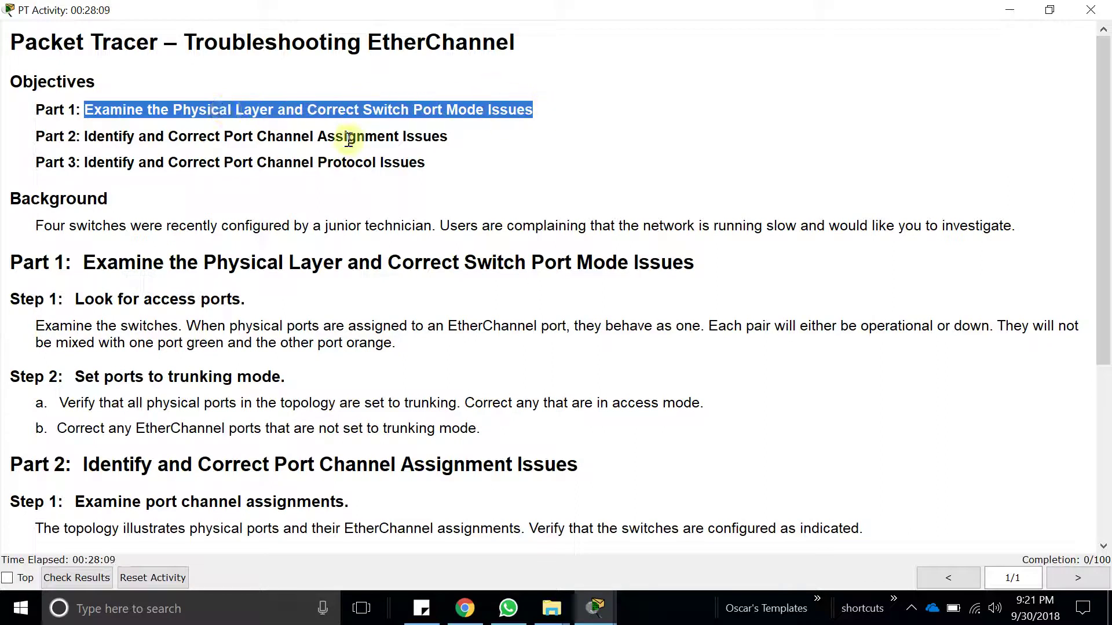
drag(85, 136, 454, 132)
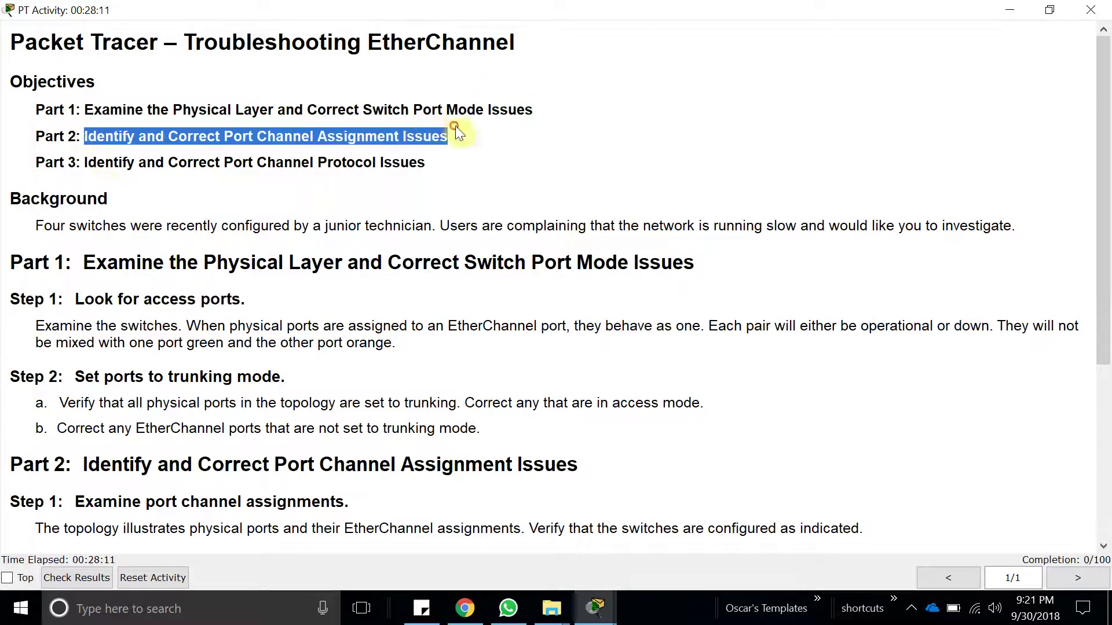
drag(87, 167, 436, 162)
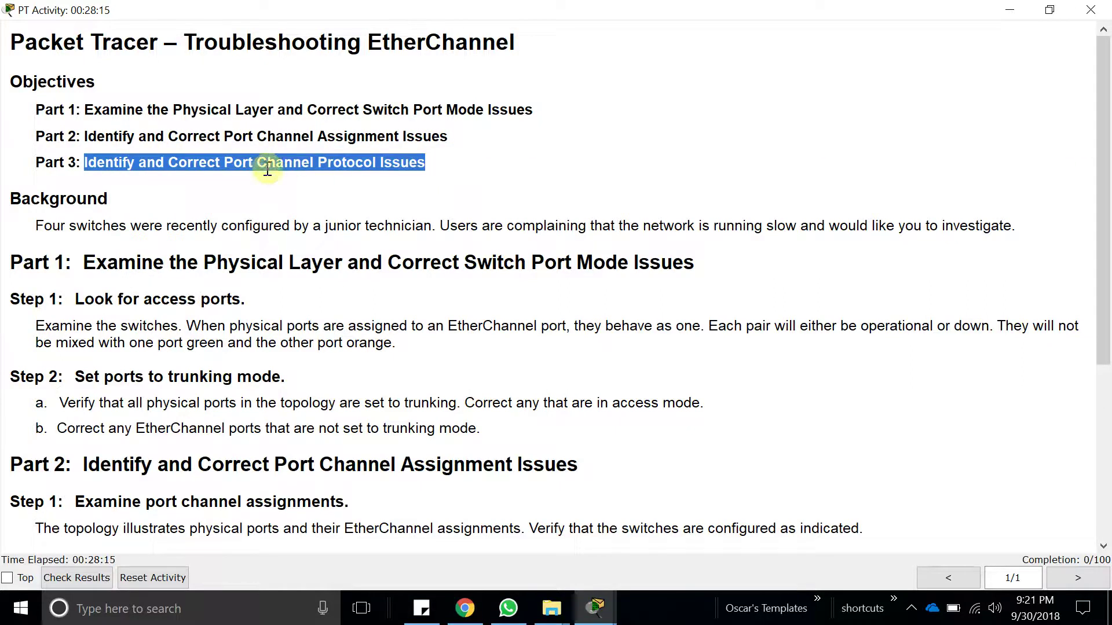
Read the Background section about the four switches and the users' complaint in the activity instructions
scroll(178, 245, down, 2)
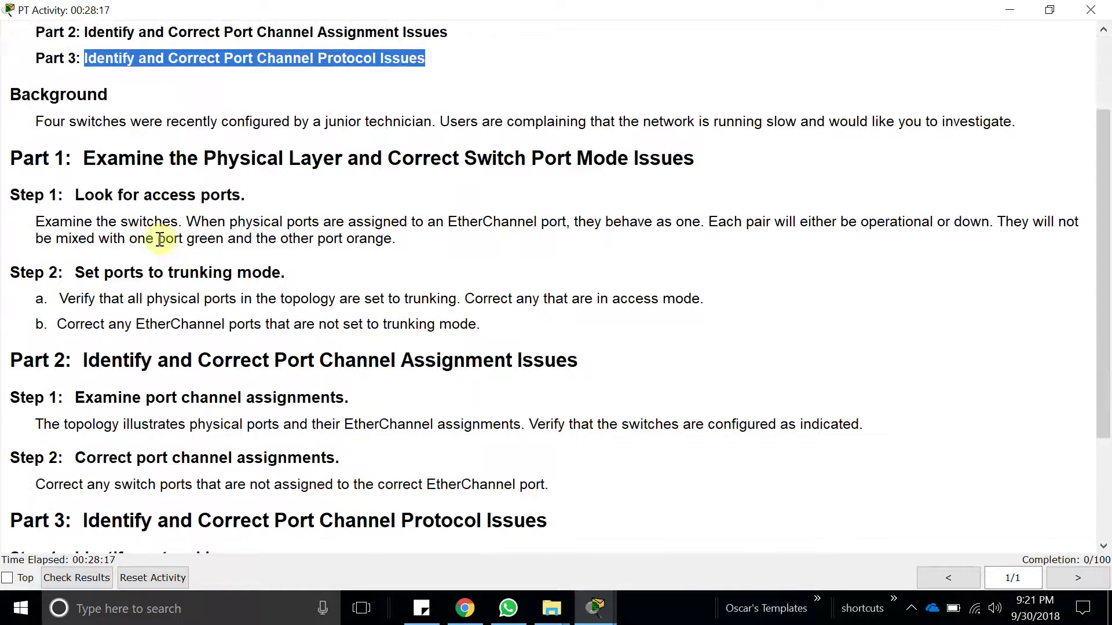
drag(35, 121, 1028, 116)
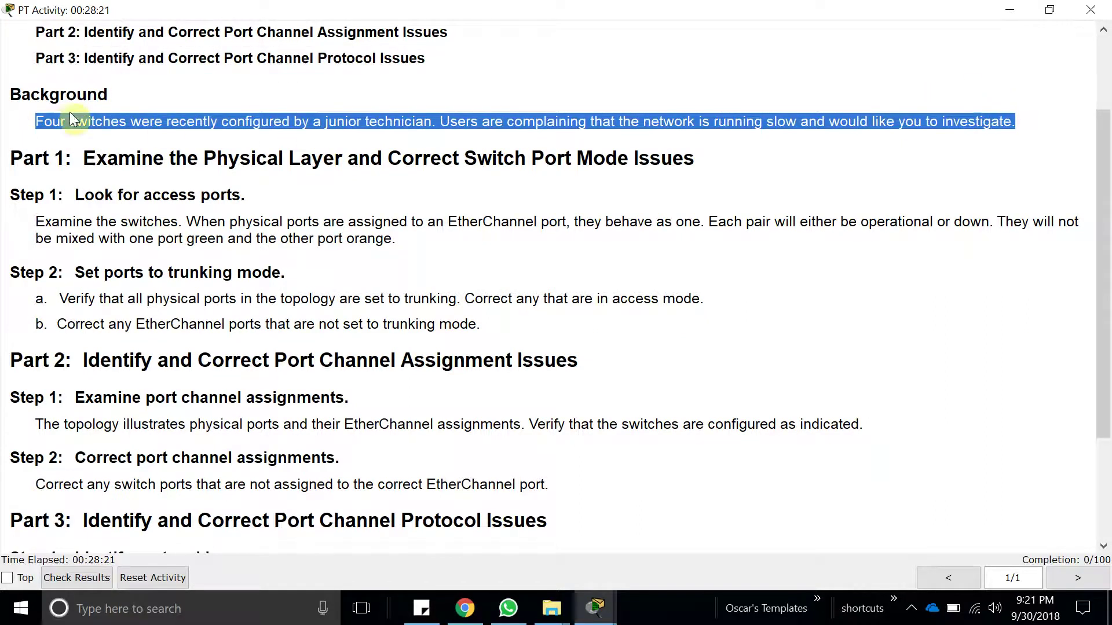
click(335, 117)
drag(325, 122, 430, 128)
click(446, 120)
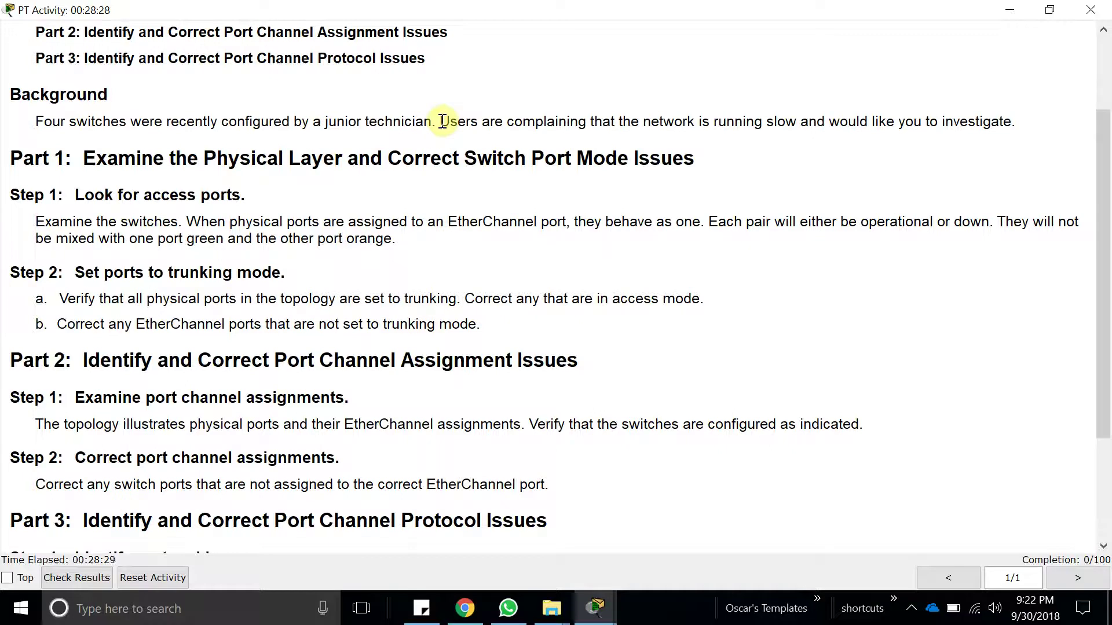
drag(443, 121, 1003, 120)
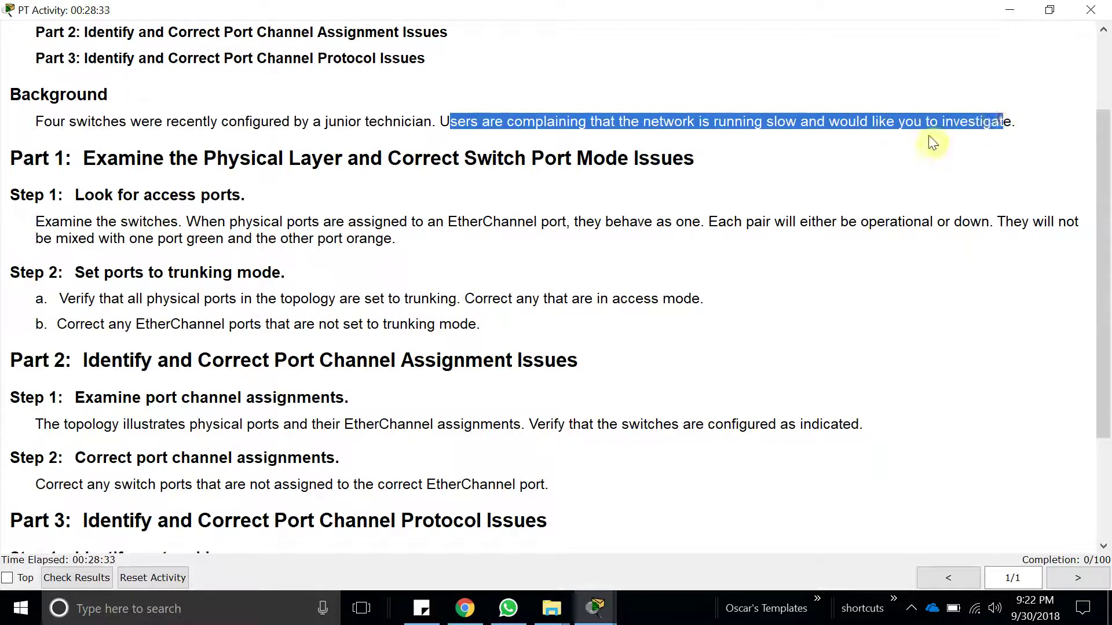
scroll(221, 300, down, 1)
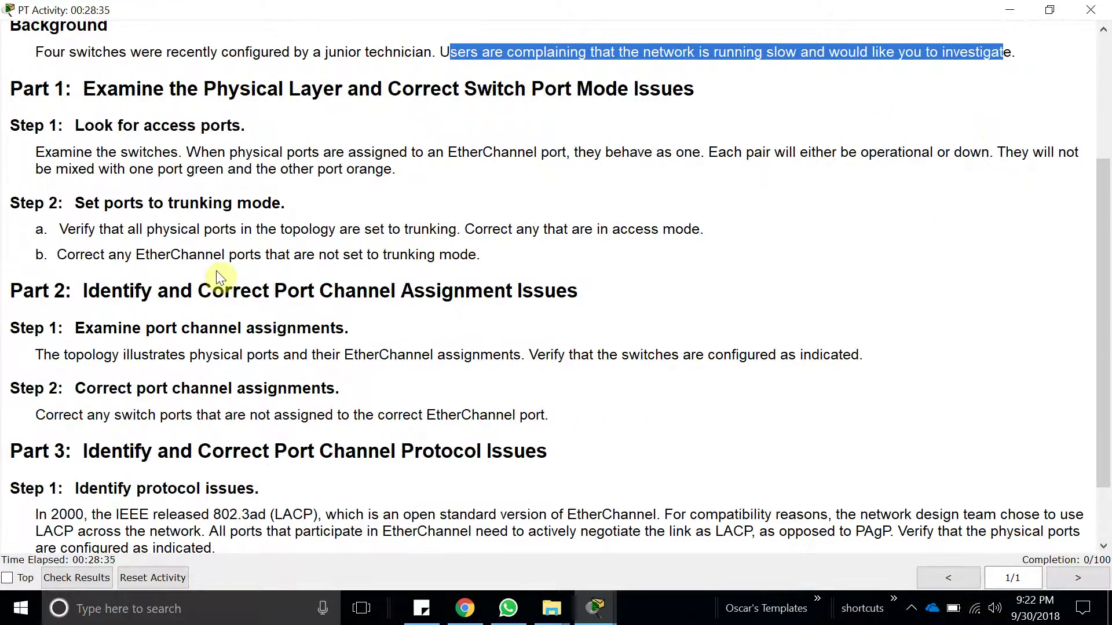
Read the Part 1 instructions on looking for access ports and setting ports to trunking mode
drag(408, 165, 20, 158)
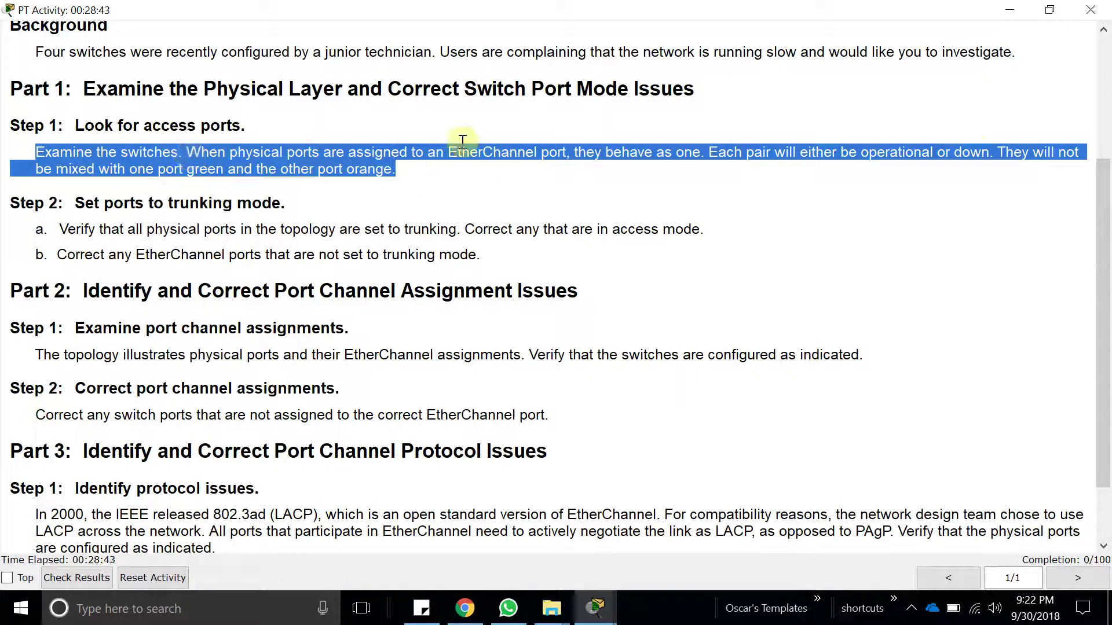
click(612, 156)
drag(604, 152, 847, 172)
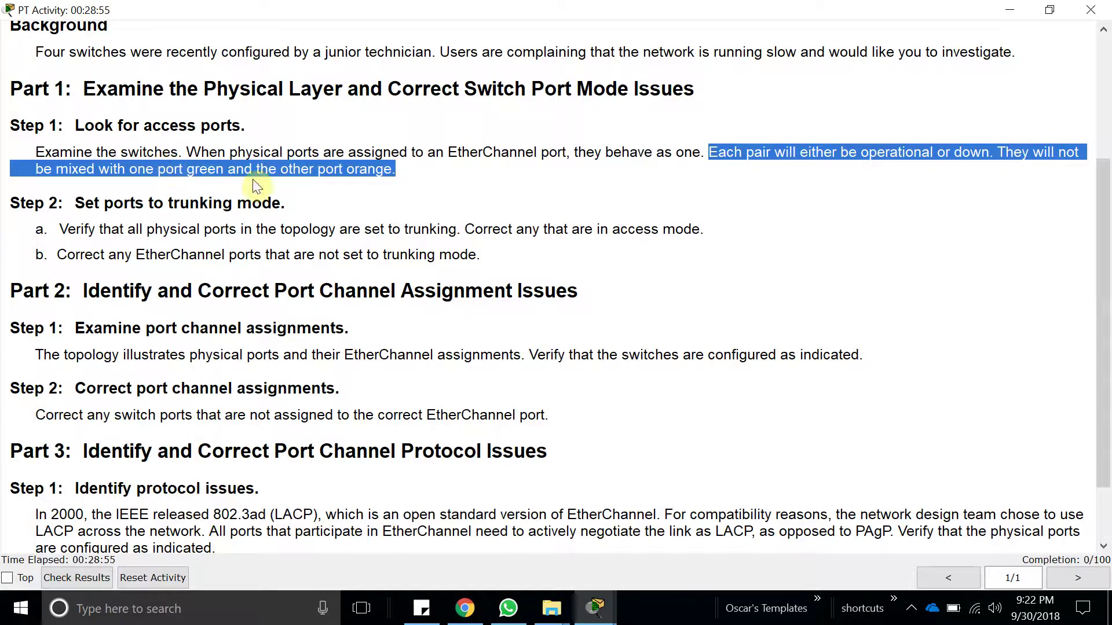
scroll(241, 240, down, 1)
scroll(241, 240, up, 1)
click(213, 215)
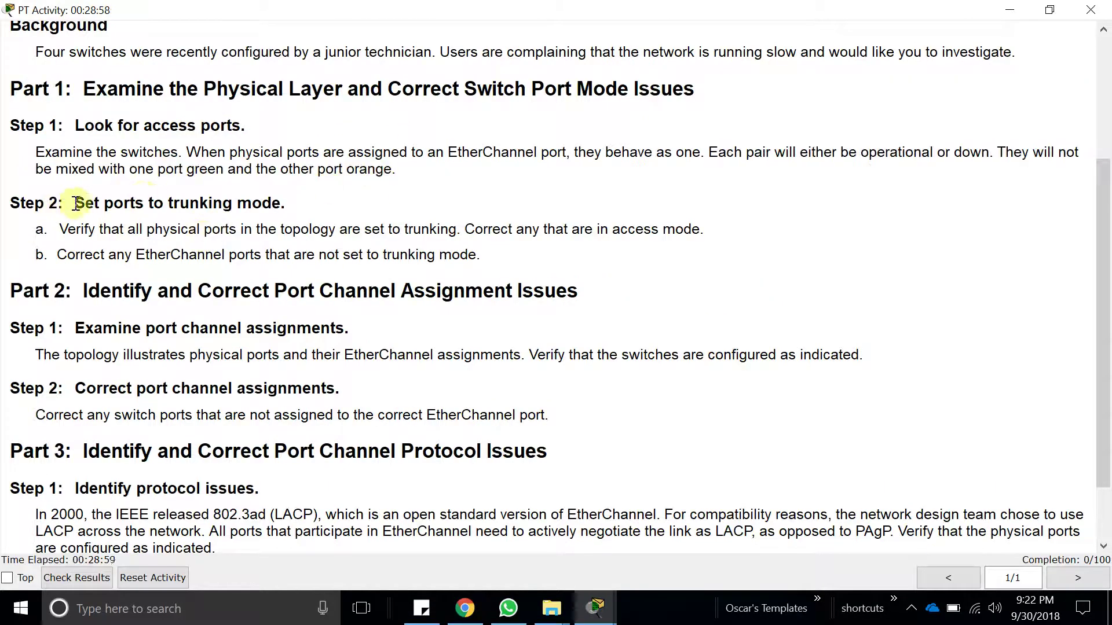
drag(74, 204, 325, 199)
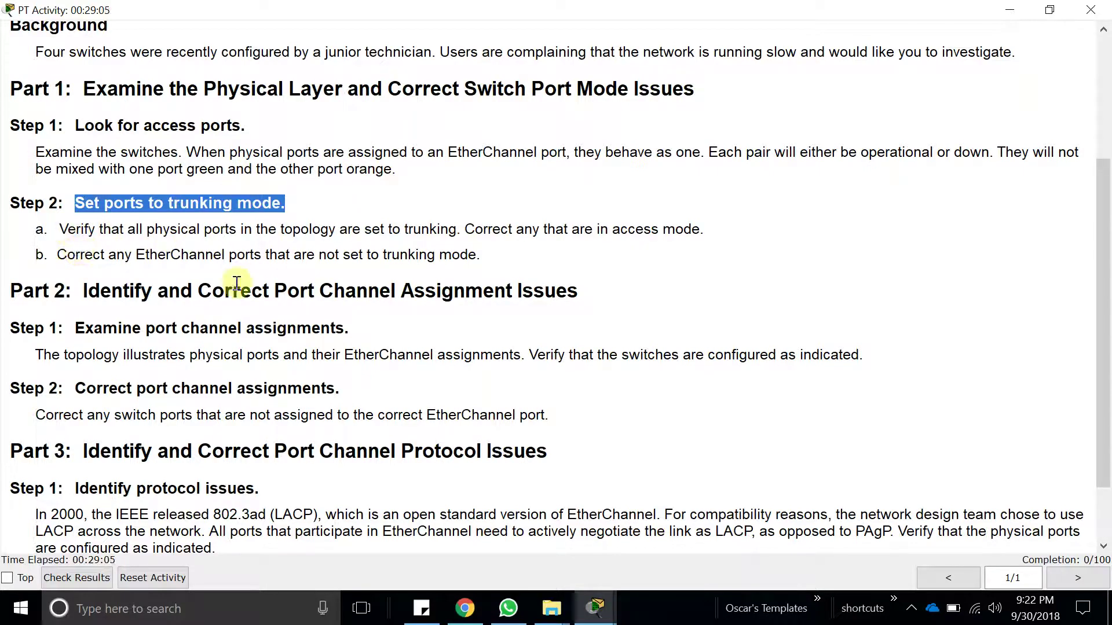
Read the Part 2 instructions on examining and correcting port channel assignments
scroll(93, 296, down, 1)
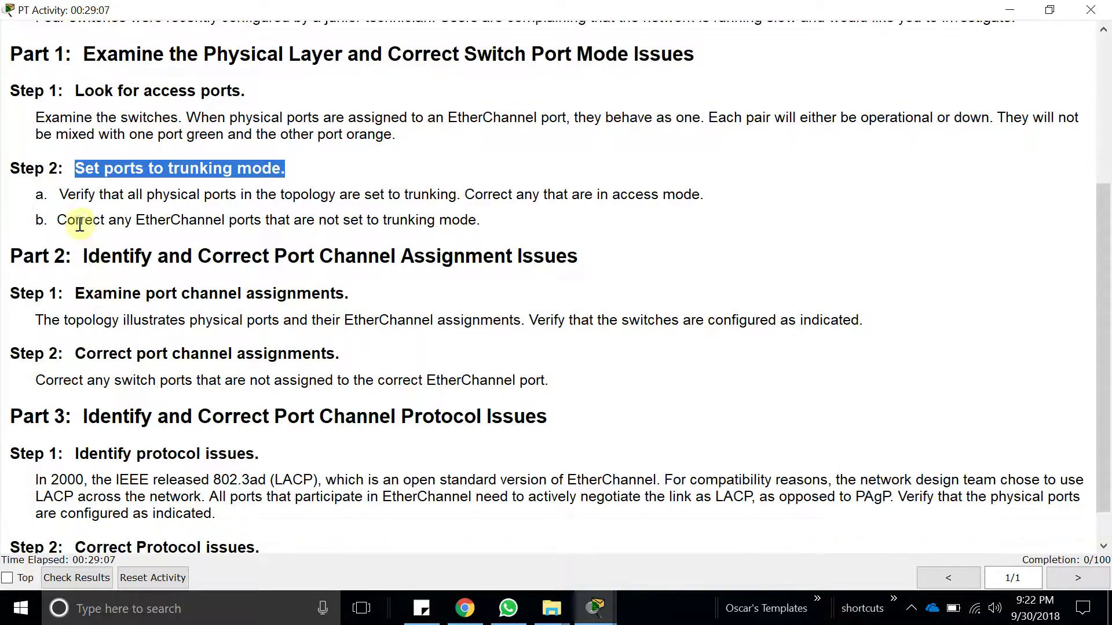
drag(76, 255, 682, 241)
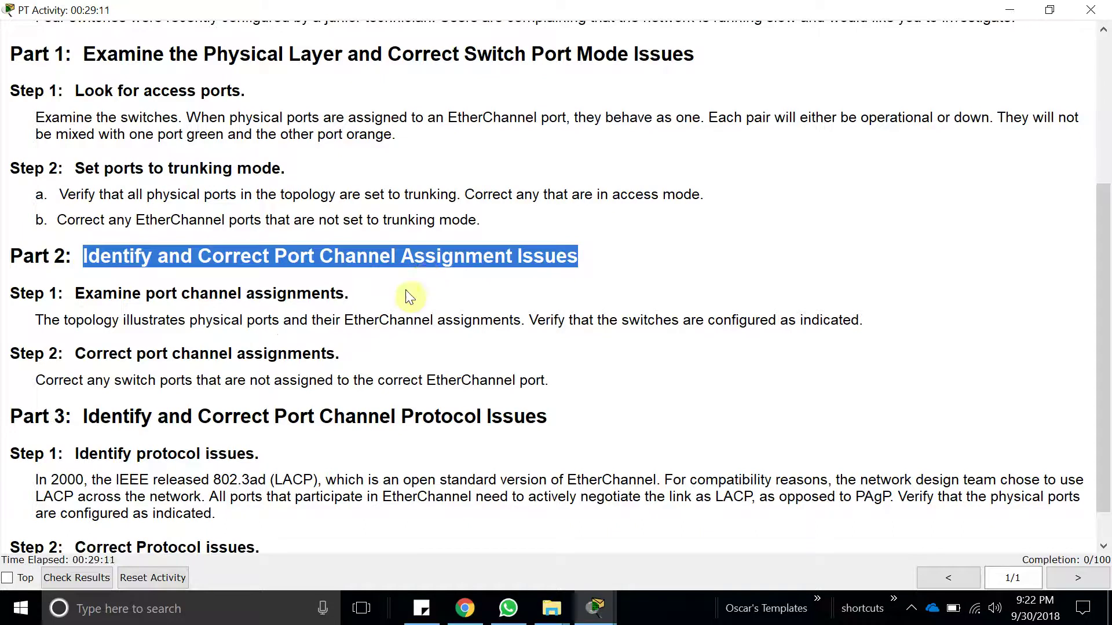
drag(43, 319, 299, 319)
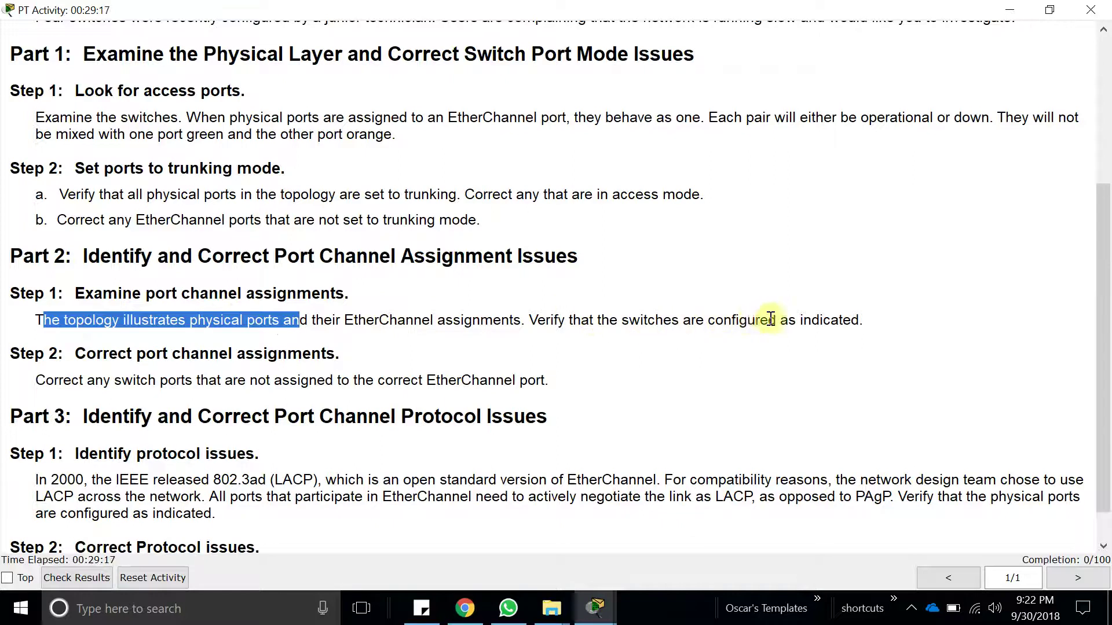
scroll(866, 318, down, 1)
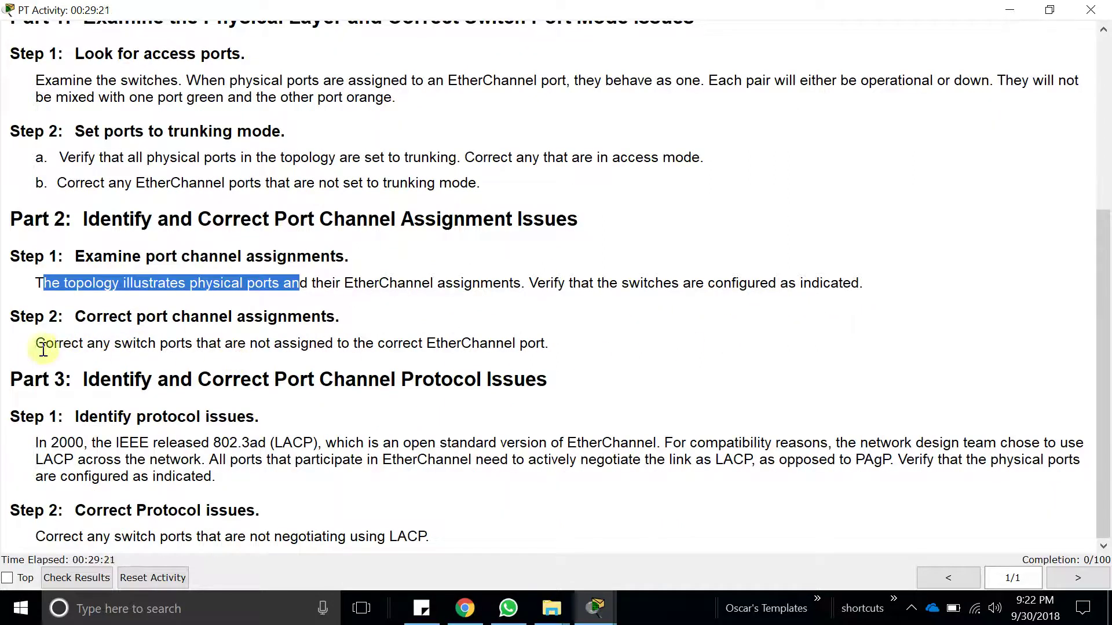
drag(29, 347, 588, 342)
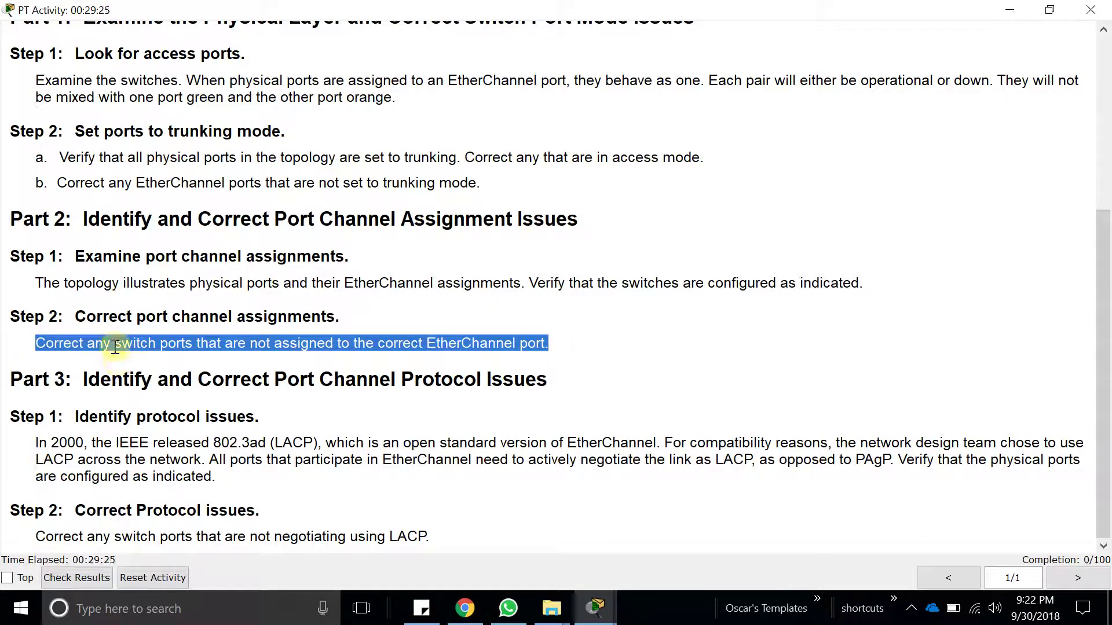
double_click(434, 344)
click(427, 345)
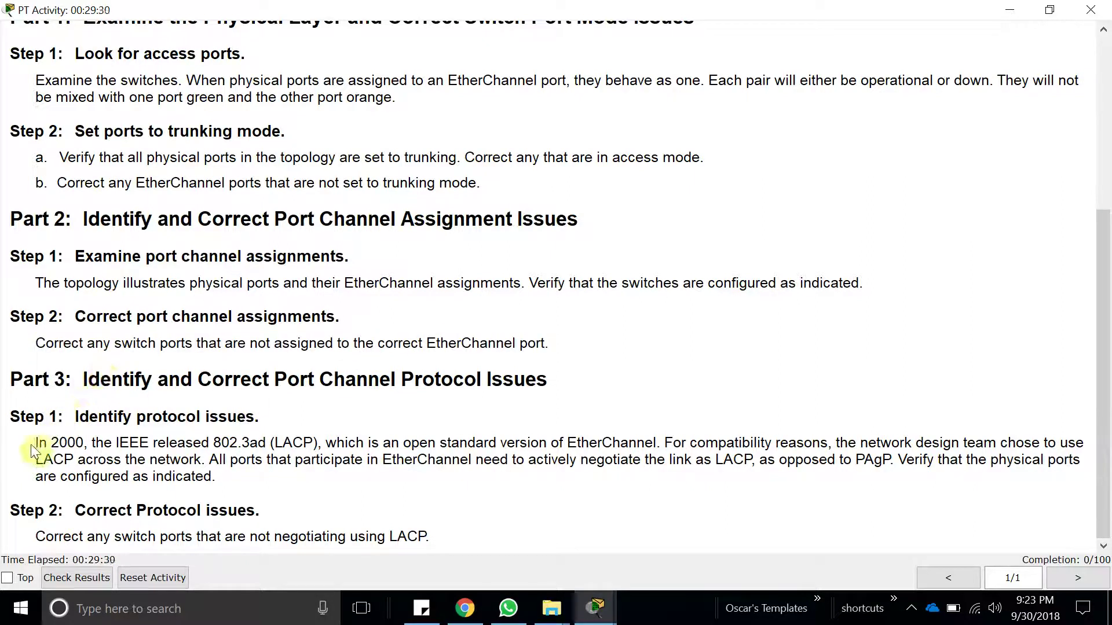
Read the Part 3 instructions on identifying and correcting protocol issues, noting the LACP and PAgP requirements
drag(32, 447, 238, 480)
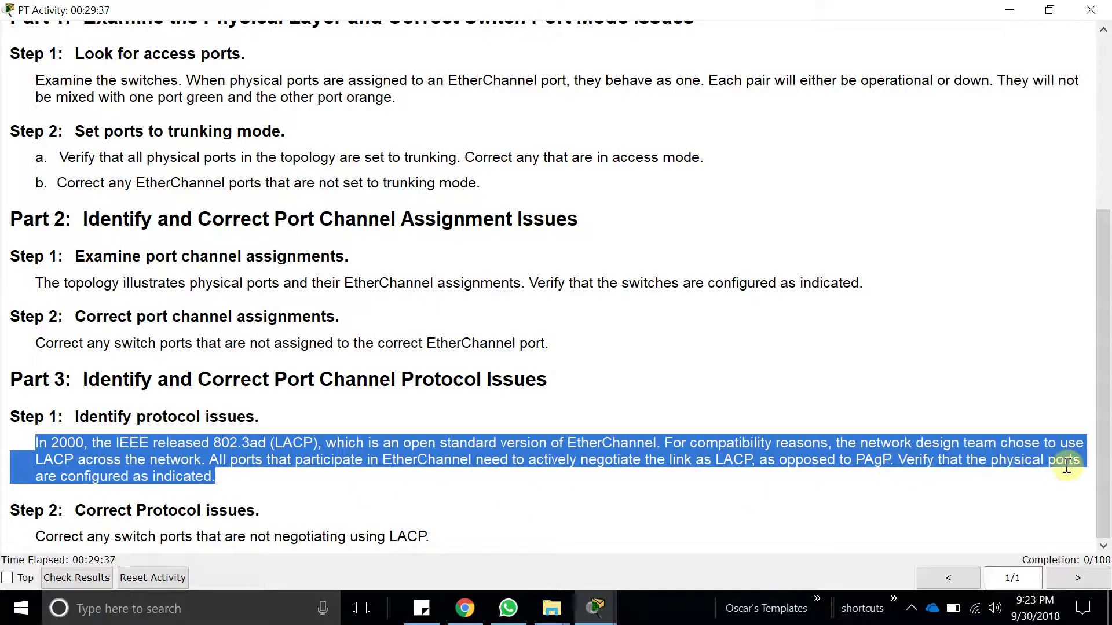
click(179, 478)
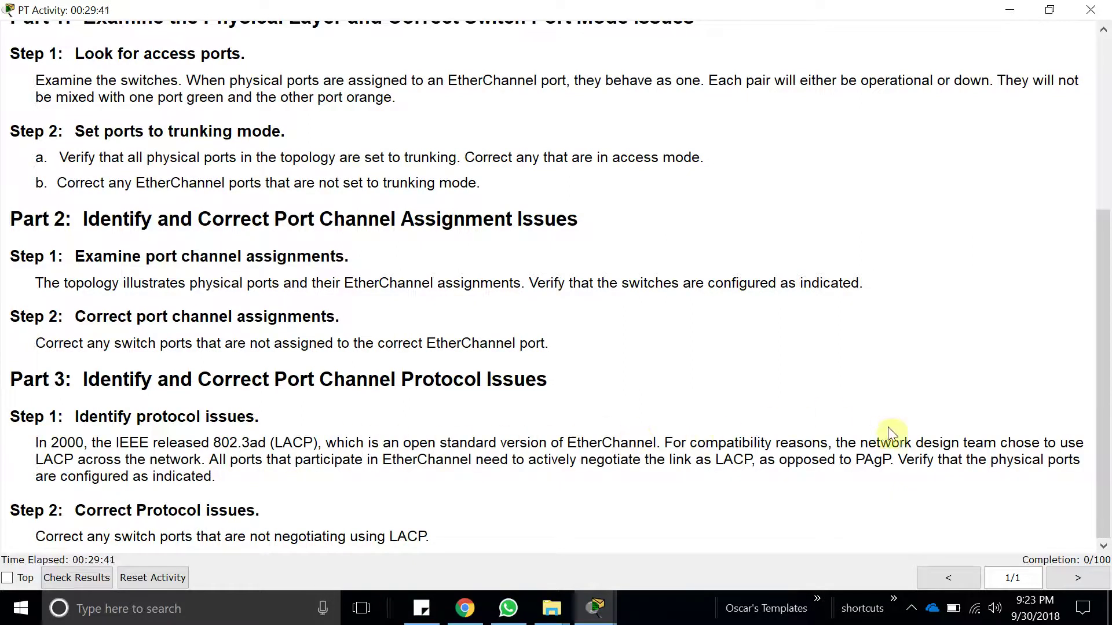
drag(834, 443, 210, 459)
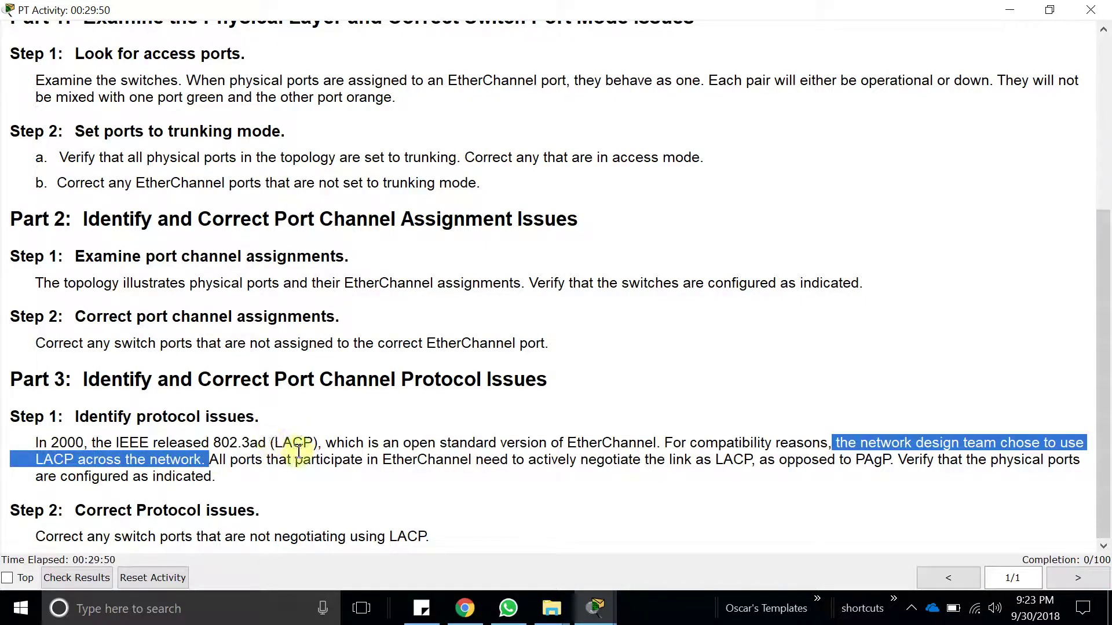
double_click(869, 462)
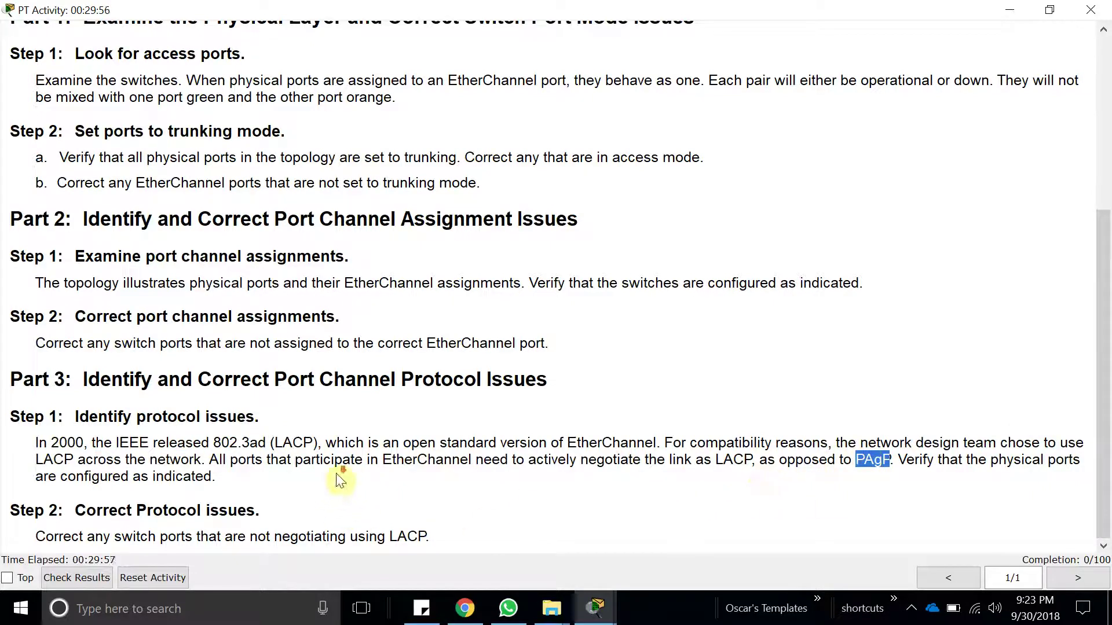
double_click(294, 444)
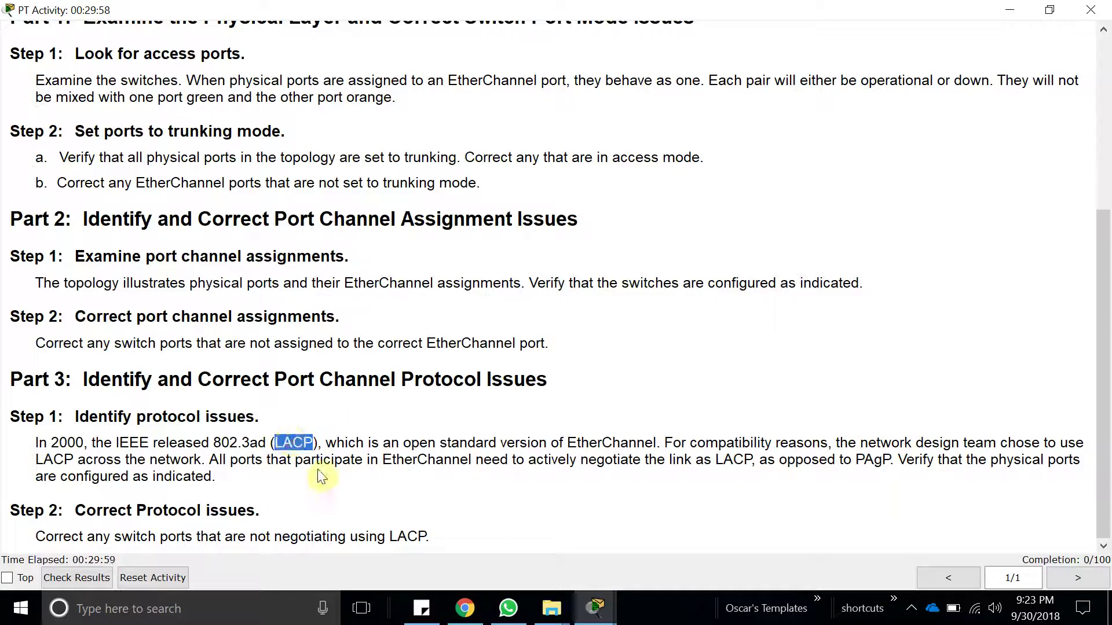
click(276, 523)
scroll(278, 211, up, 1)
scroll(278, 210, down, 1)
Open the command line of switch S1 from the topology and enter privileged EXEC mode with enable
click(1008, 10)
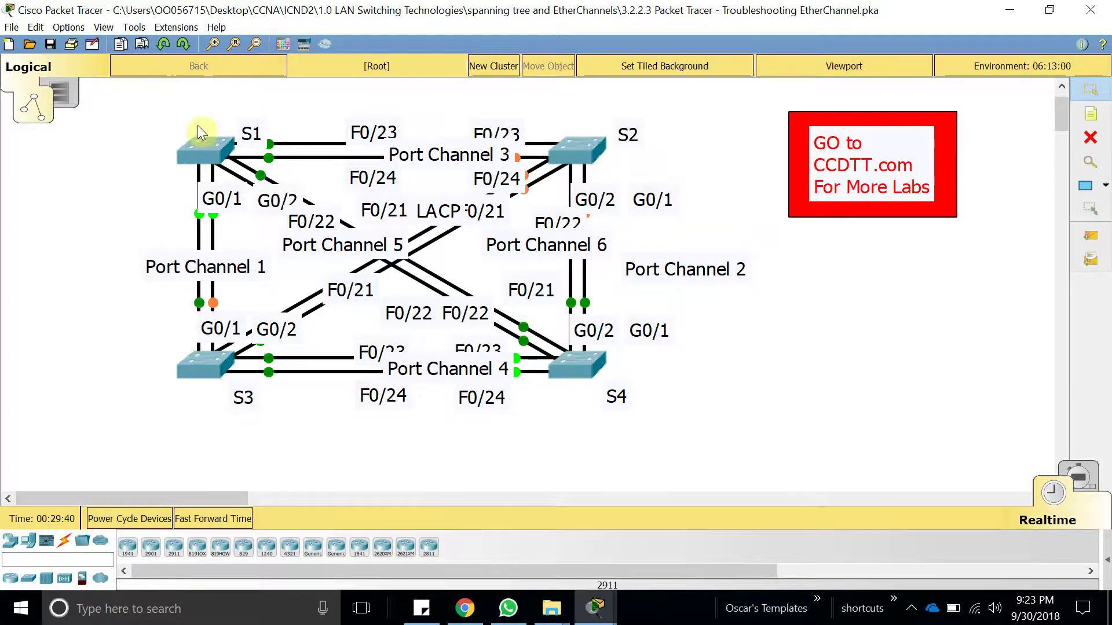
click(204, 151)
click(682, 110)
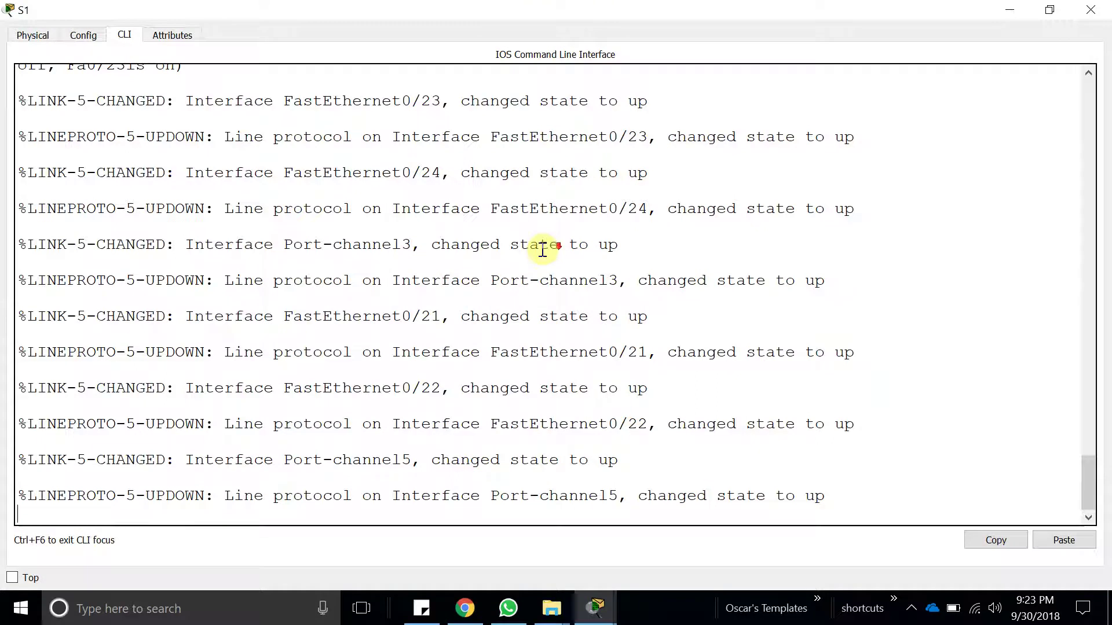
key(Return)
text(enable)
key(Return)
key(Return)
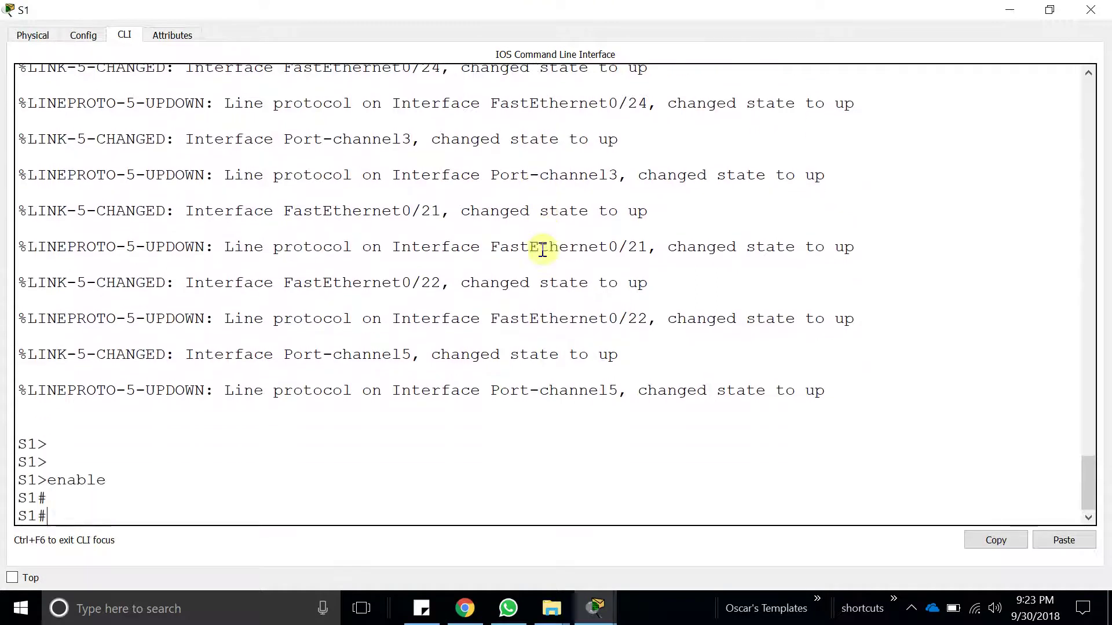
Run show etherchannel summary on S1 to list its port channels, protocols and member ports
text(show eth)
key(Tab)
text(s)
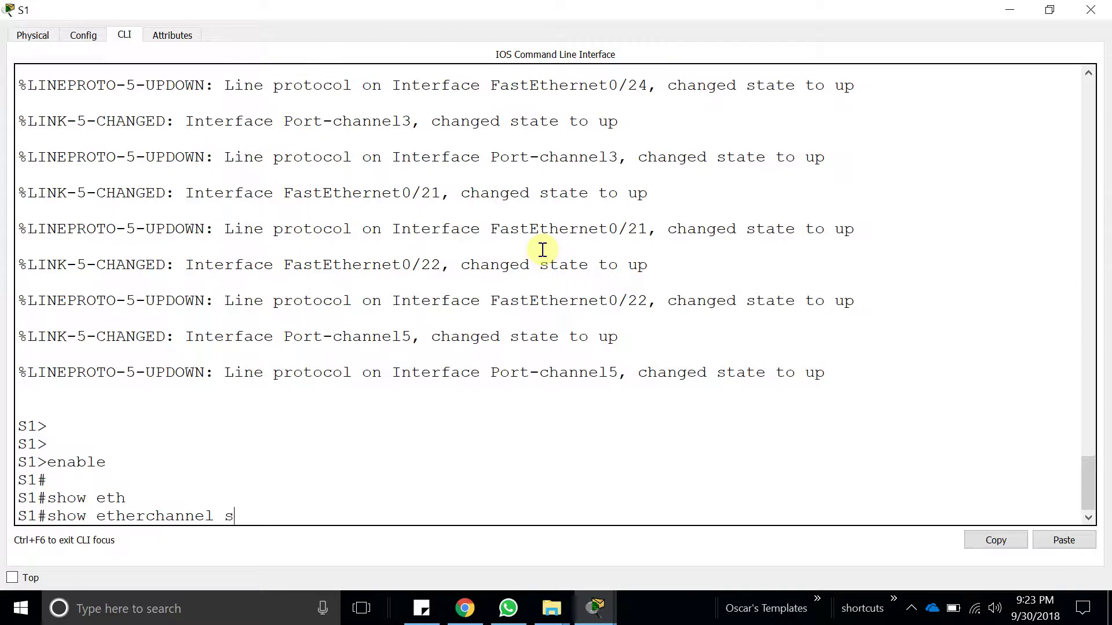
text(u)
key(Tab)
key(Return)
key(Return)
key(Return)
key(Return)
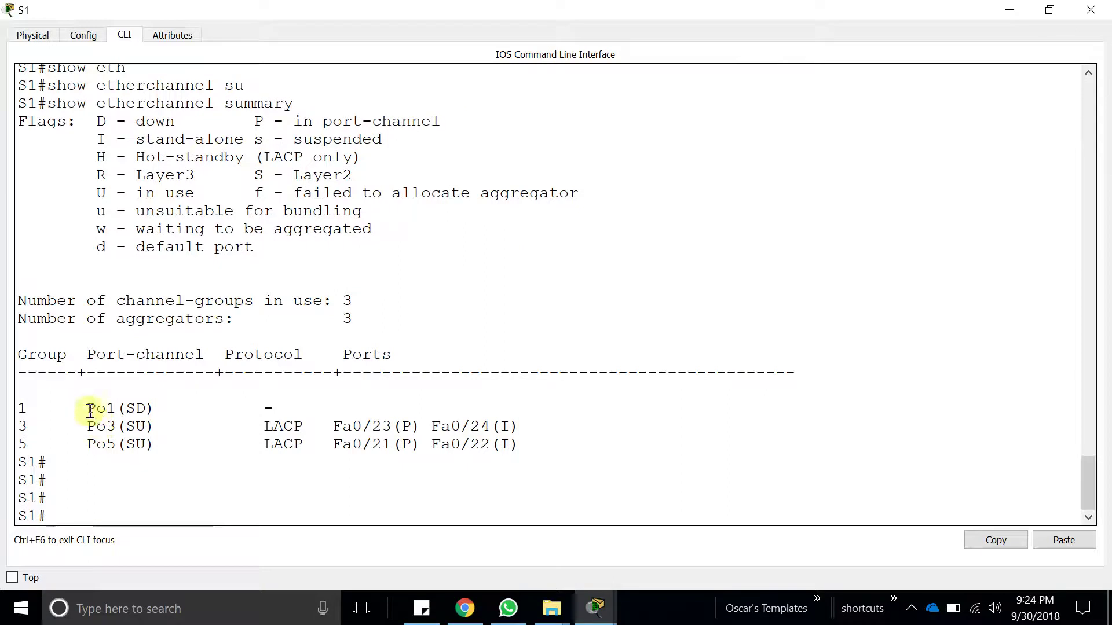
Check the Po1 entry in S1's EtherChannel summary against the Port Channel 1 links between S1 and S3 in the topology
drag(90, 411, 115, 412)
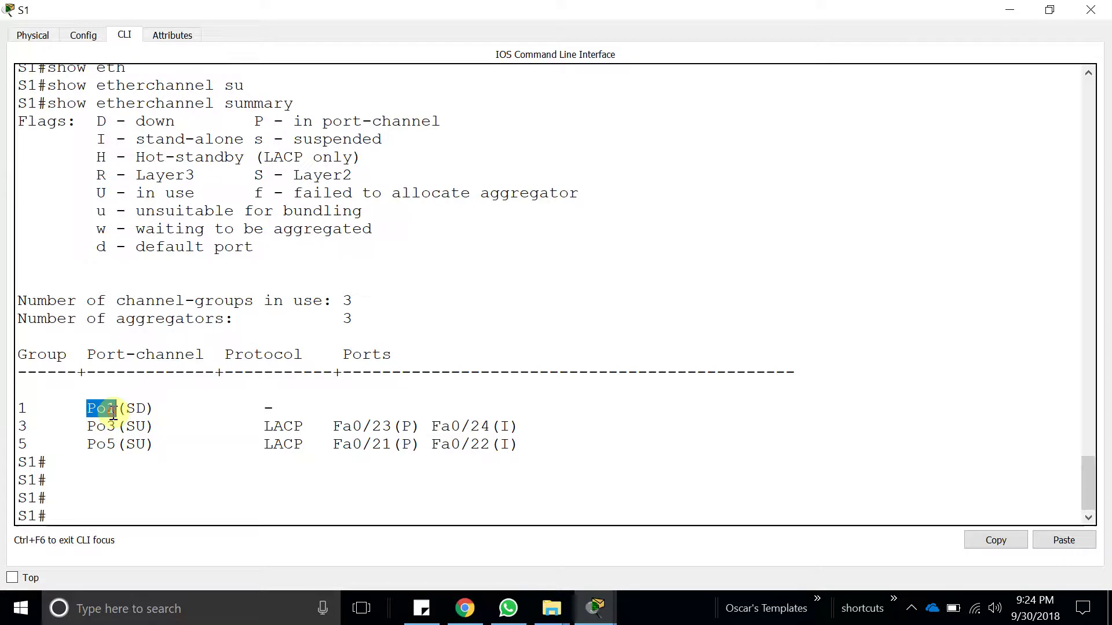
double_click(276, 410)
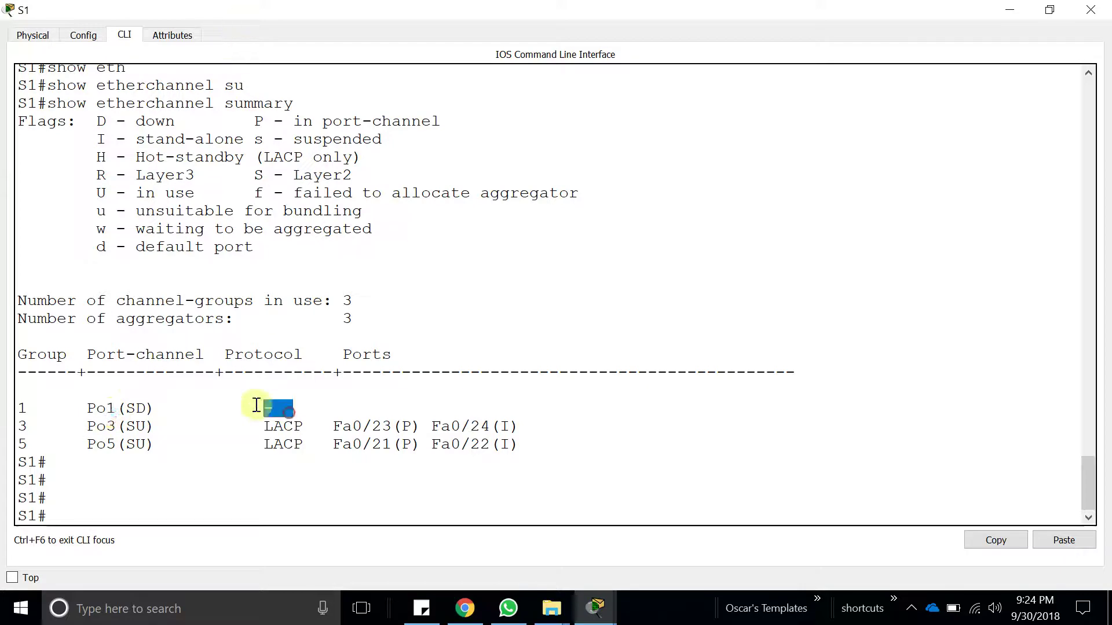
double_click(96, 408)
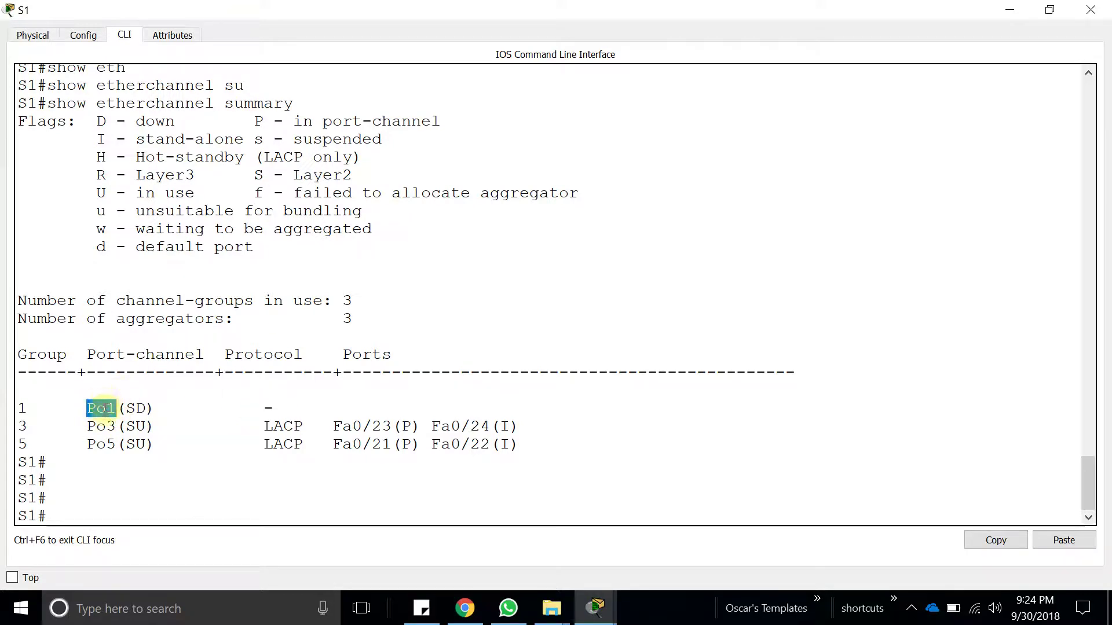
drag(280, 11, 741, 181)
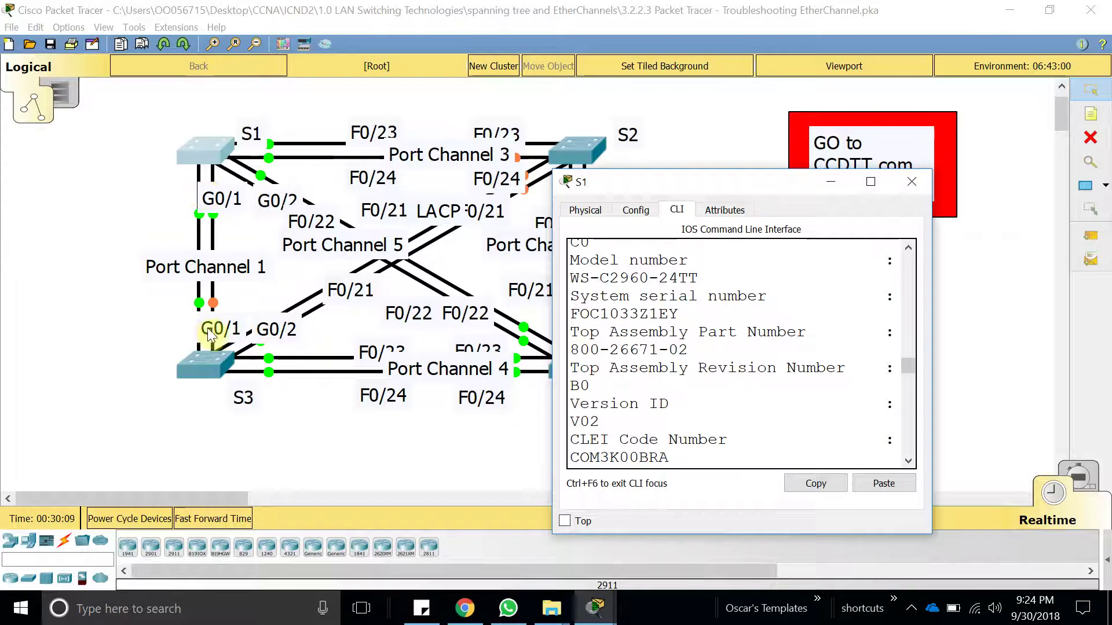
click(870, 181)
click(1009, 10)
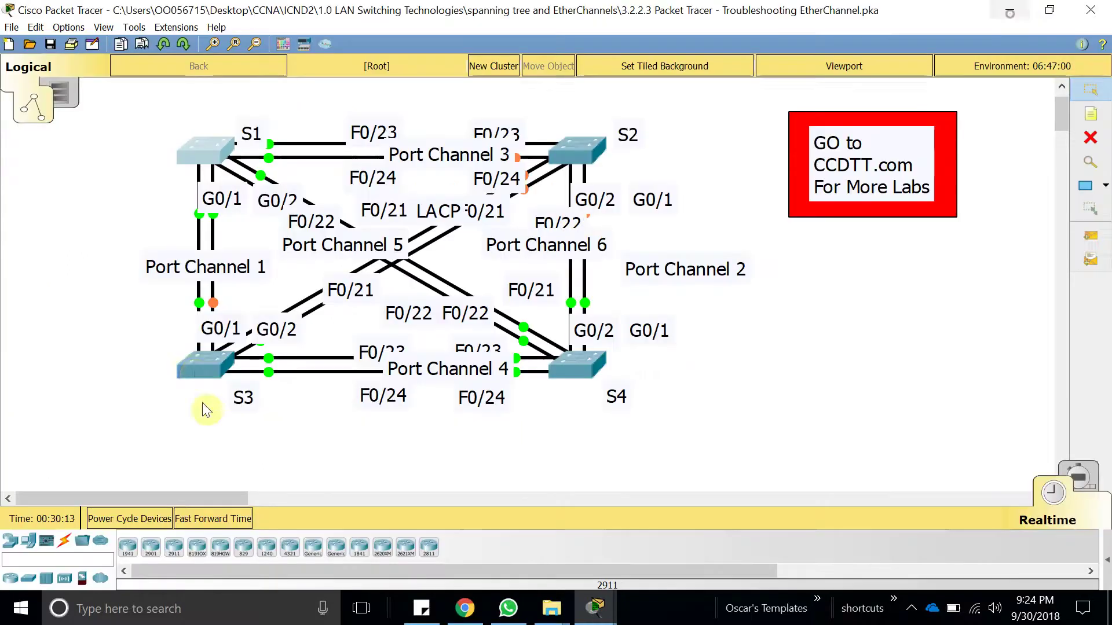
Open the command line of switch S3 from the topology and enter privileged EXEC mode with enable
click(195, 367)
click(689, 112)
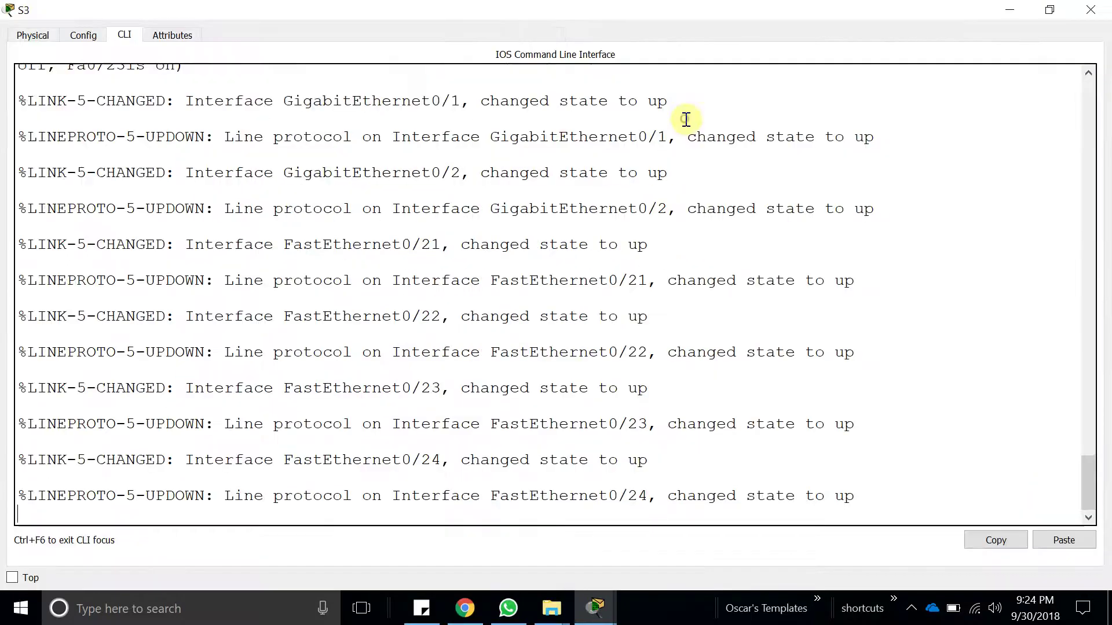
text(enable)
key(Return)
key(Return)
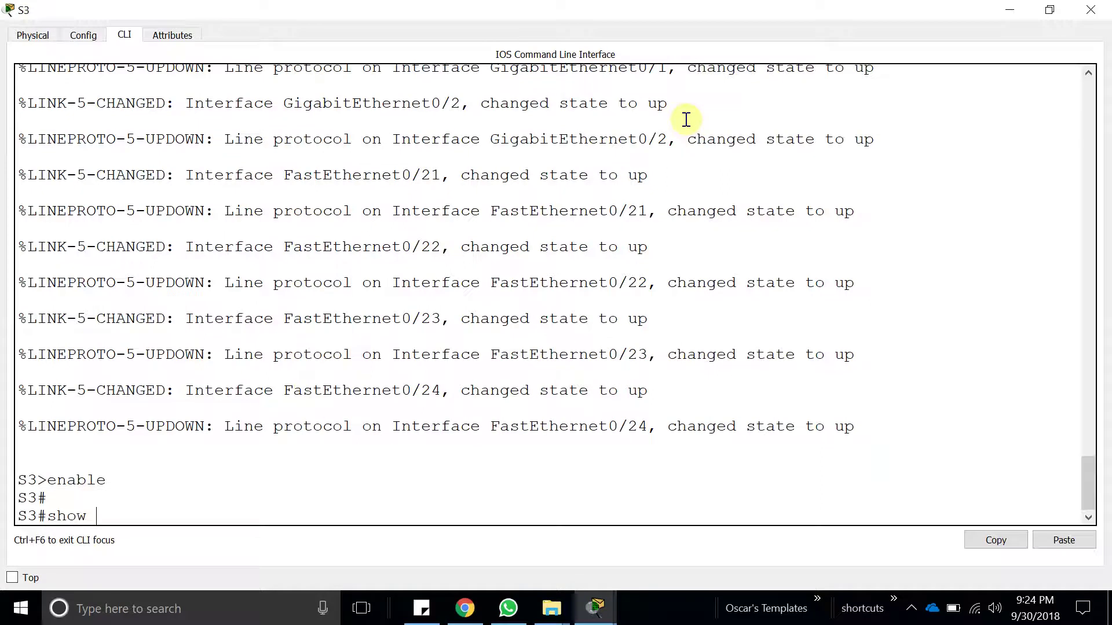
Run show etherchannel summary on S3 and check its Po1 entry for a protocol and member ports
text(show e)
key(Tab)
text(su)
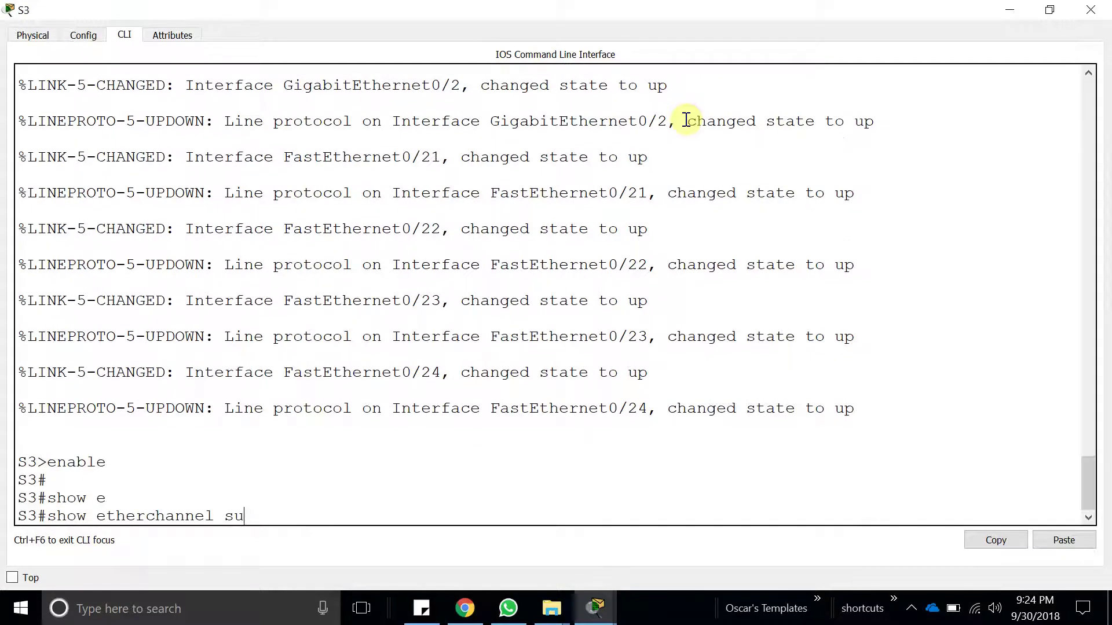
key(Tab)
key(Return)
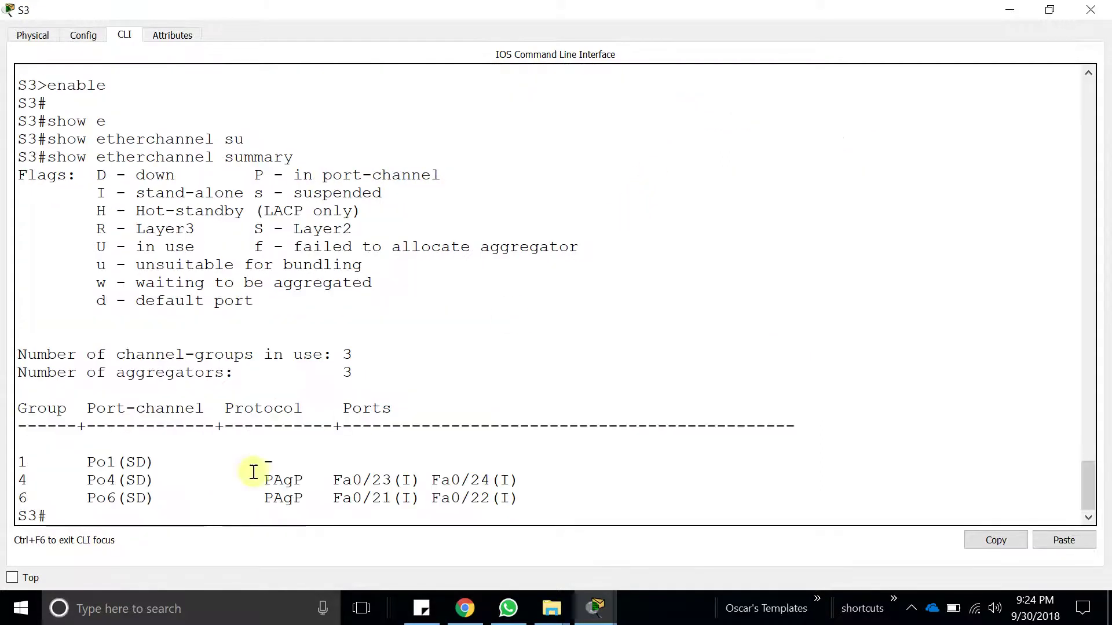
drag(164, 463, 91, 468)
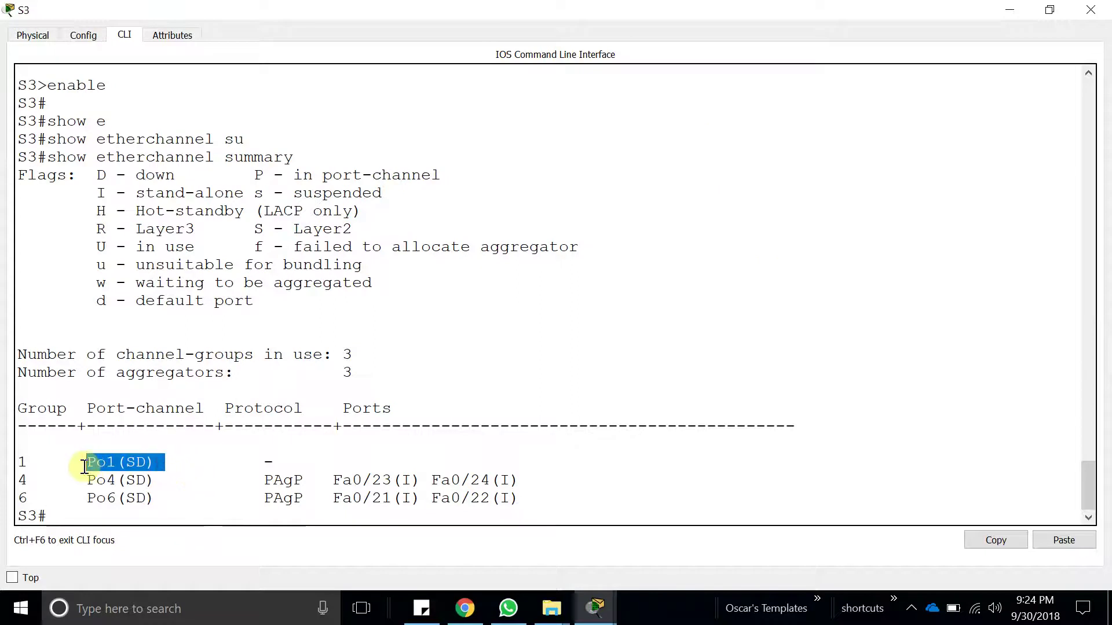
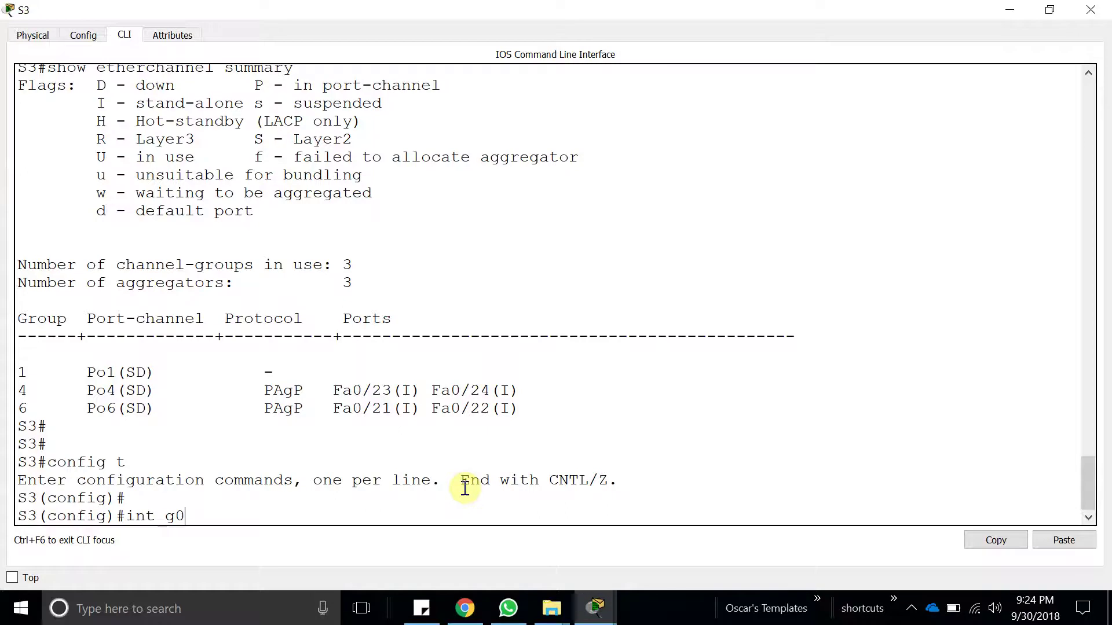
Enter interface configuration on S3 for both gigabit ports with int range g0/1-2
text(2)
key(Return)
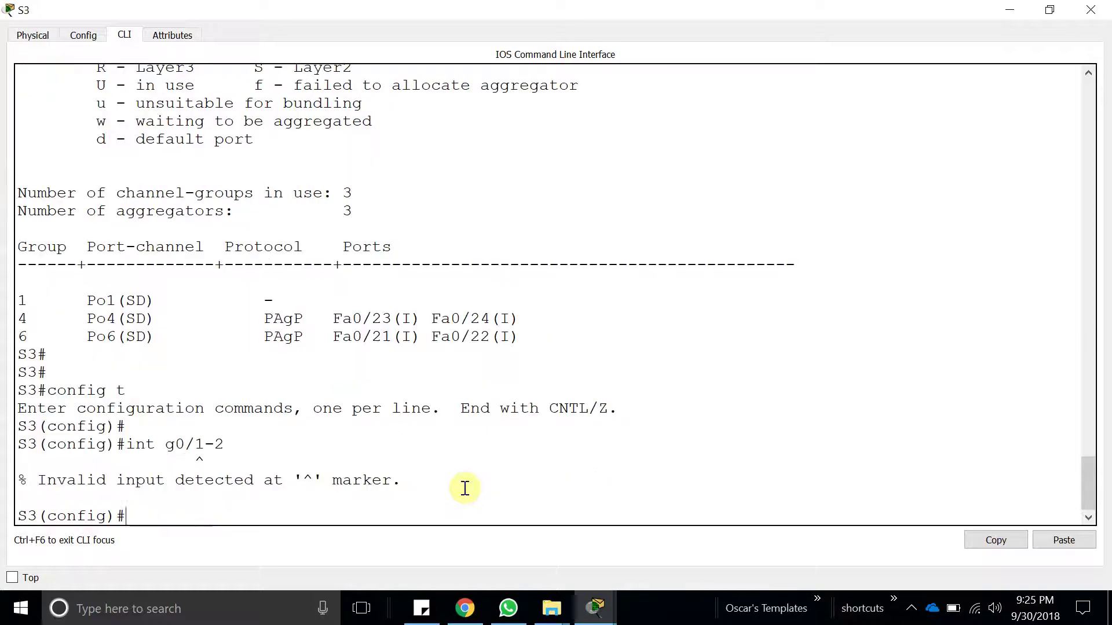
key(Up)
key(Left)
key(Left)
key(Left)
key(Left)
key(Left)
key(Left)
text(range)
key(Return)
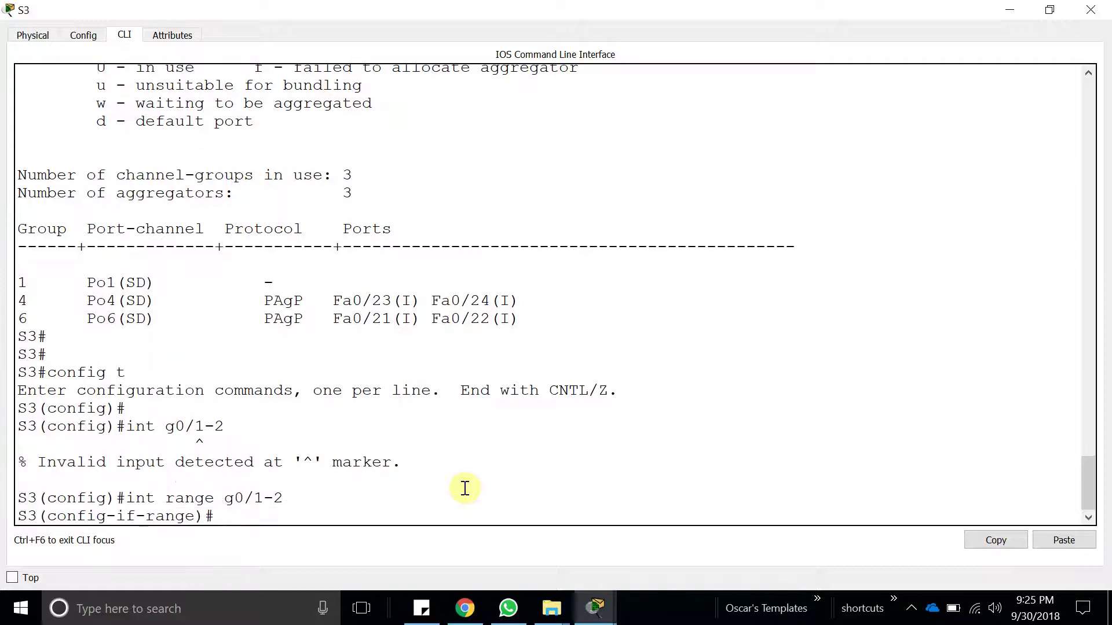
List the mode options for channel-group 1 on S3's g0/1-2 interface range
triple_click(297, 499)
click(234, 517)
text(port)
key(Tab)
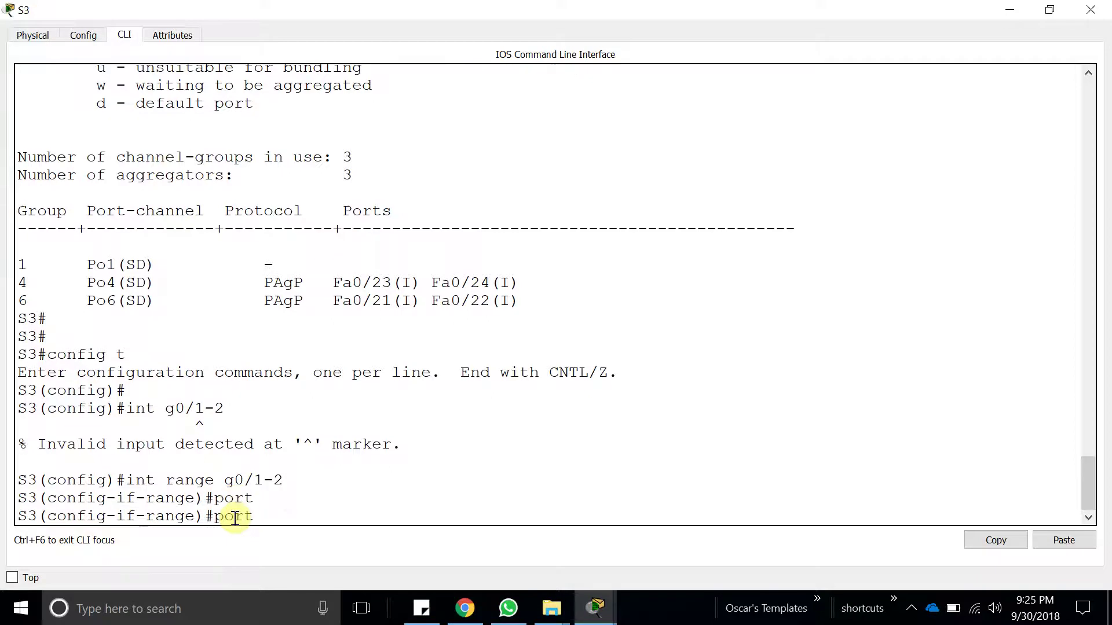
key(BackSpace)
key(BackSpace)
text(channel-g)
key(Tab)
text(2)
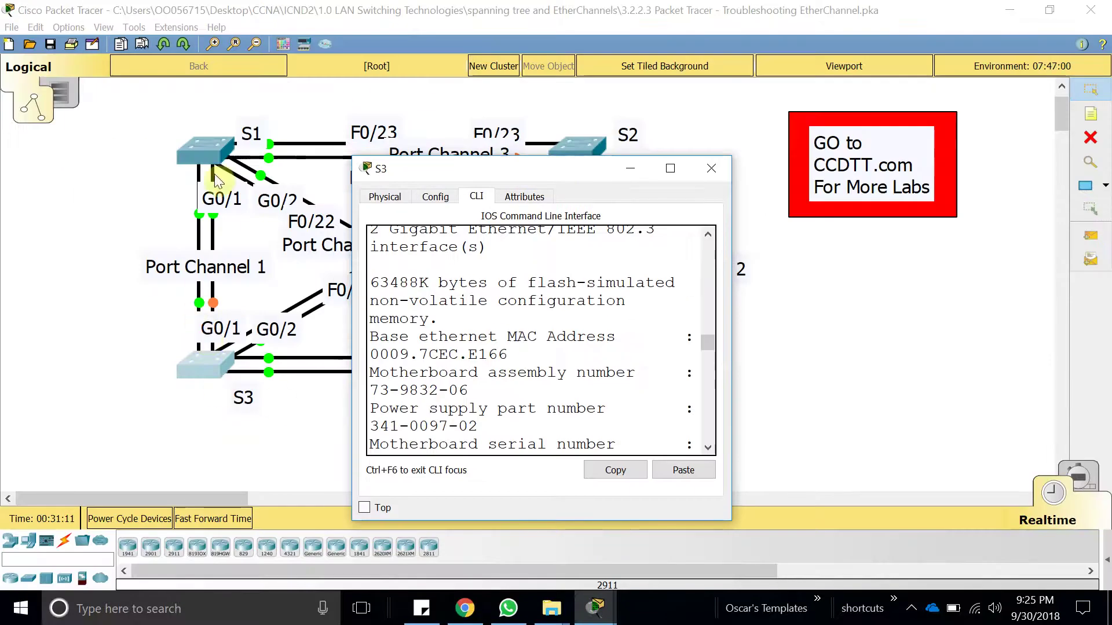
click(670, 168)
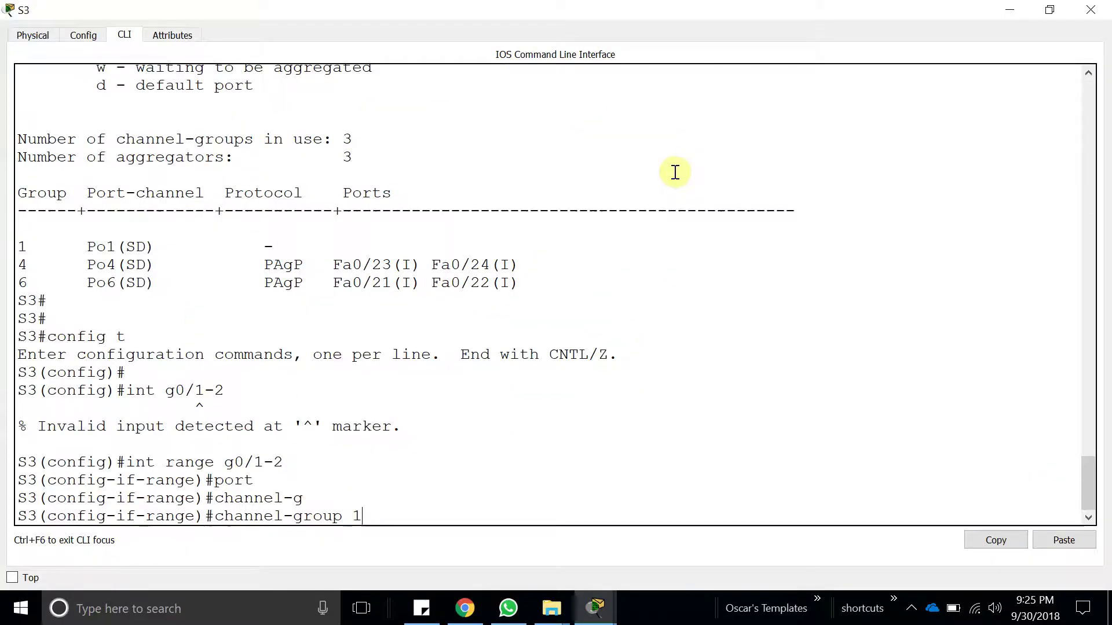
text(mo)
key(Tab)
text(?)
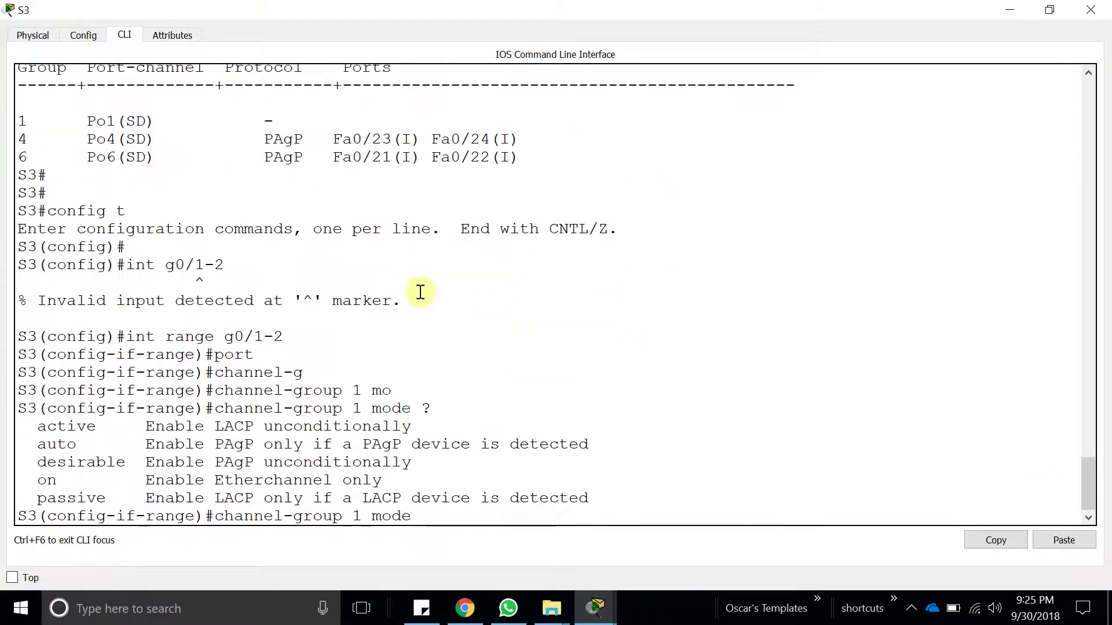
Assign S3's g0/1-2 ports to channel group 1 in LACP active mode with channel-group 1 mode active
double_click(82, 441)
double_click(66, 427)
text(a)
key(Tab)
text(c)
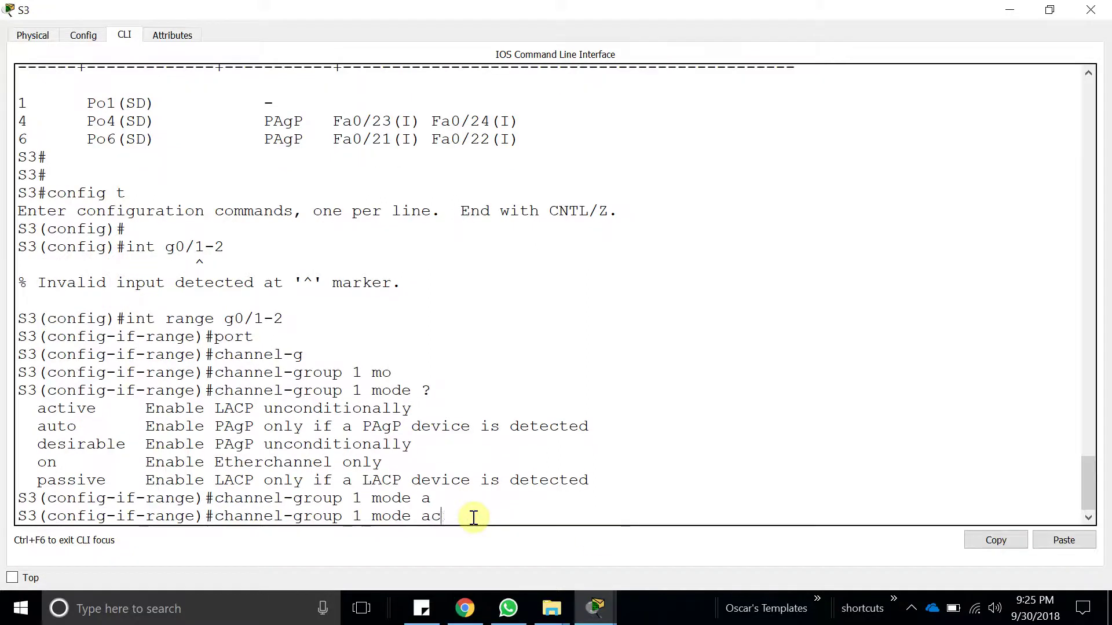
text(t)
key(Tab)
key(Return)
key(Return)
key(Return)
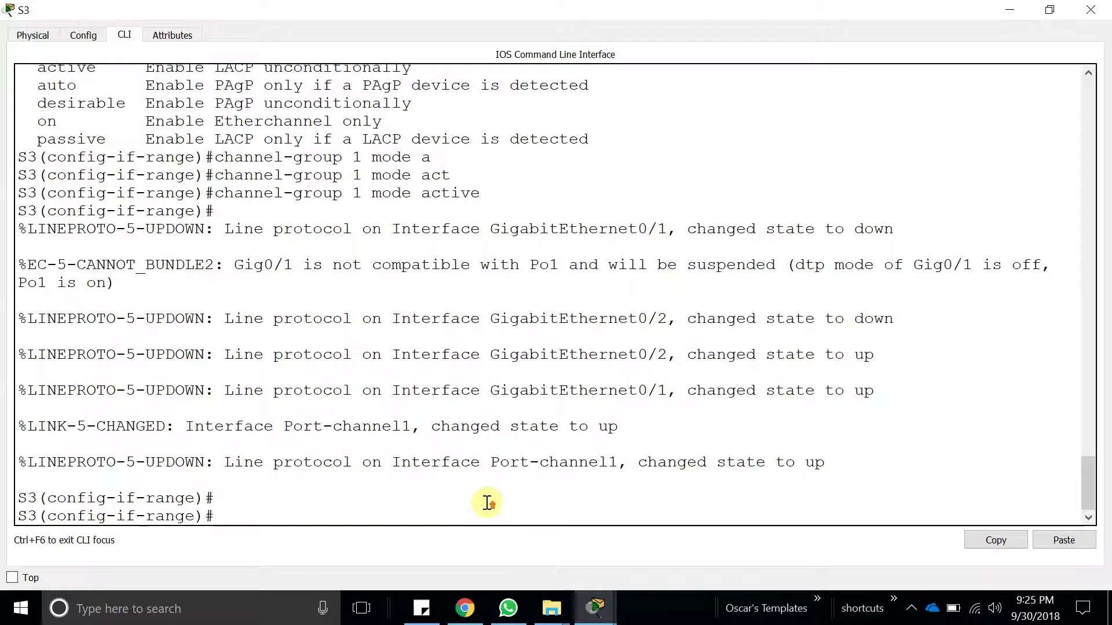
Set S3's g0/1-2 ports to trunking with switchport mode trunk
scroll(473, 517, up, 4)
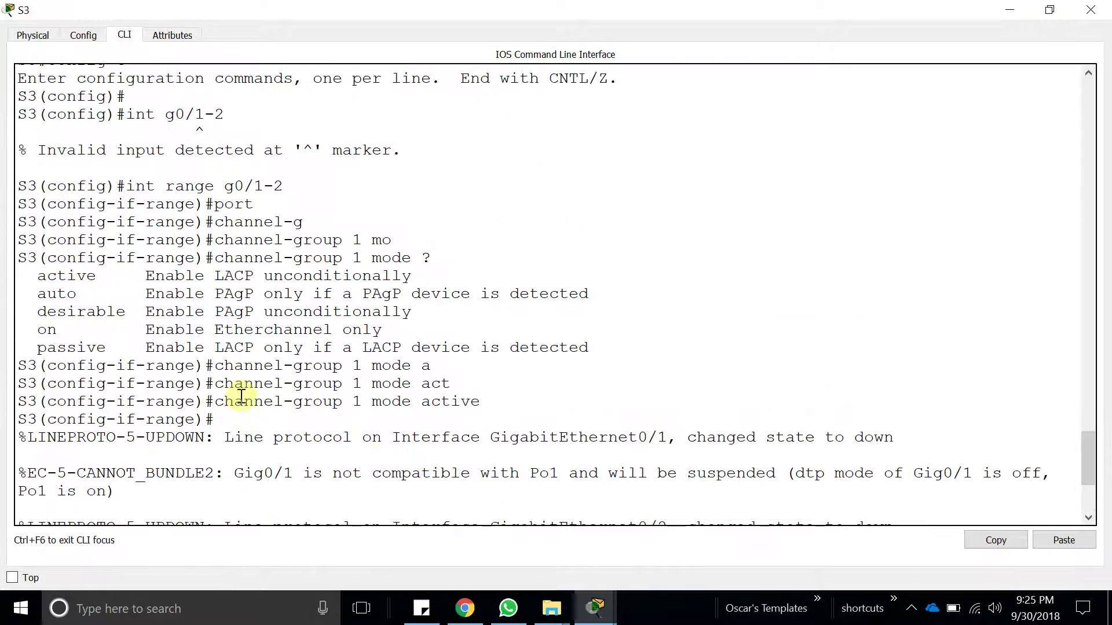
scroll(232, 401, down, 4)
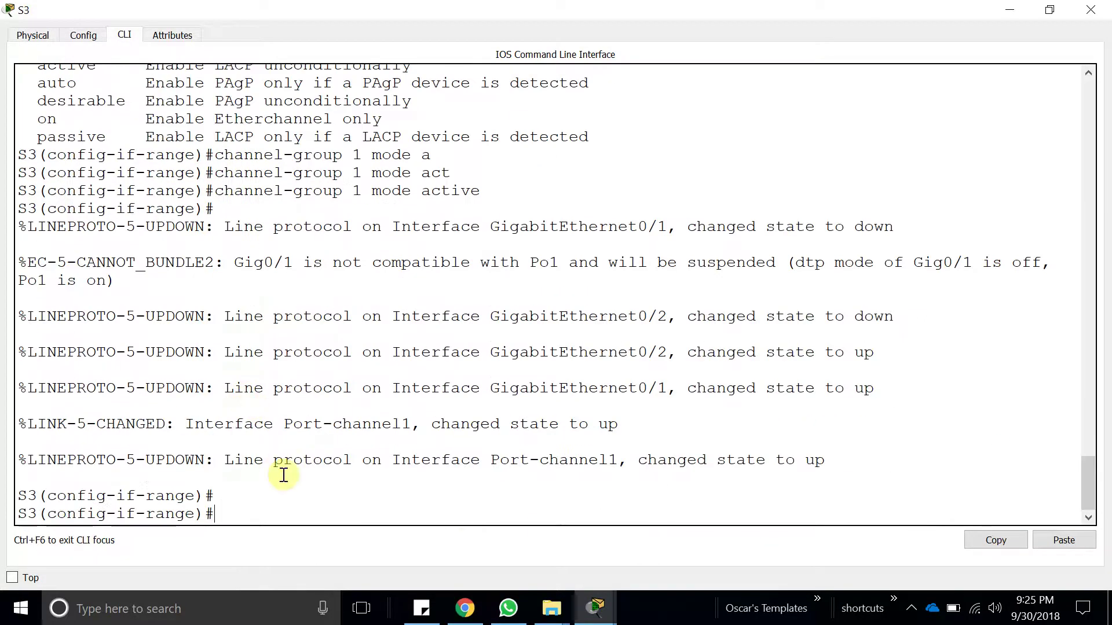
text(swi)
key(Tab)
text(mo)
key(Tab)
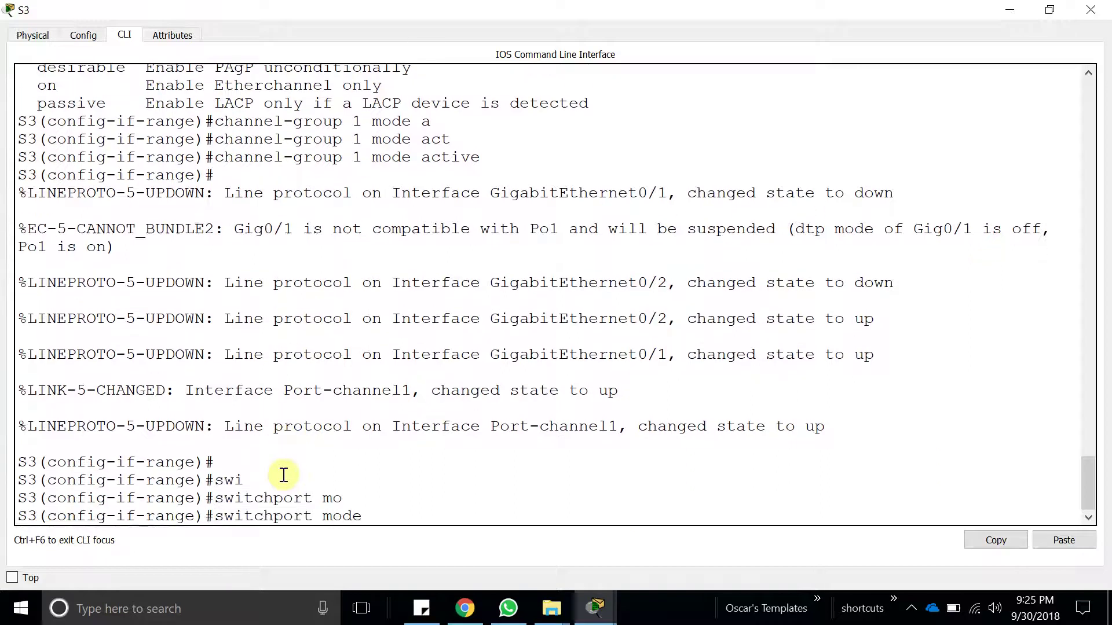
text(tr)
key(Tab)
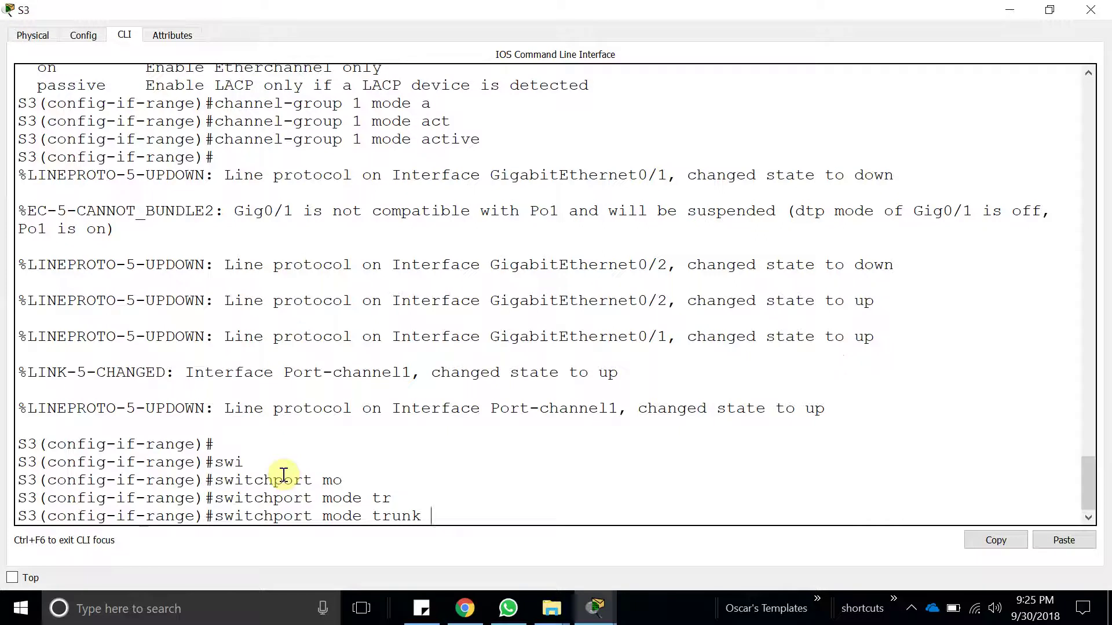
key(Return)
key(Return)
key(Return)
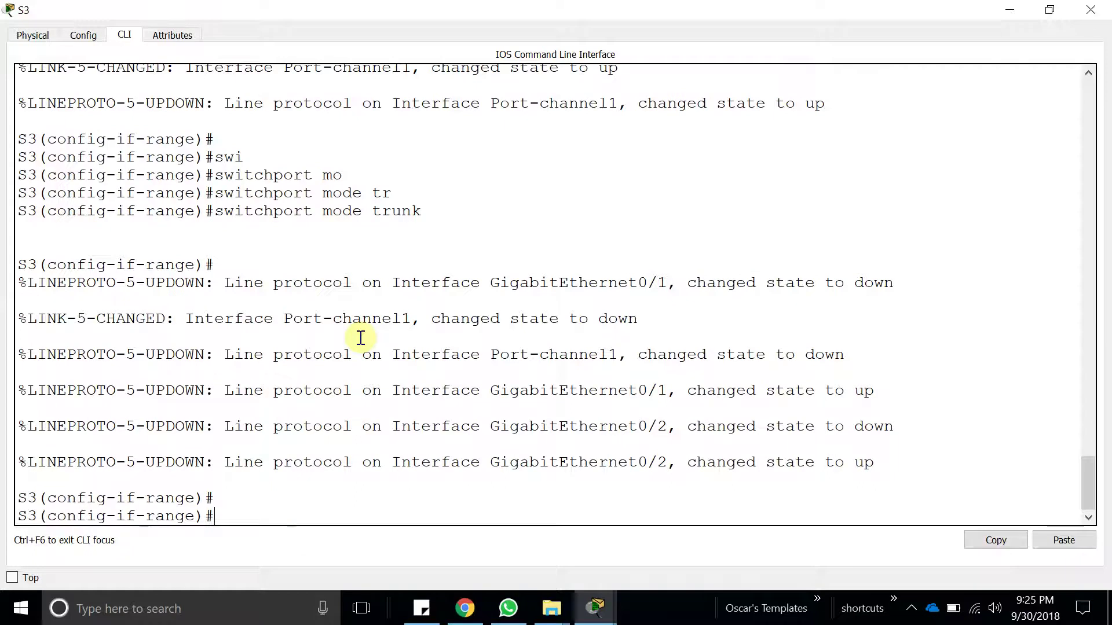
Run do show vlan on S3 and page through its complete output
text(do show vlan)
key(Return)
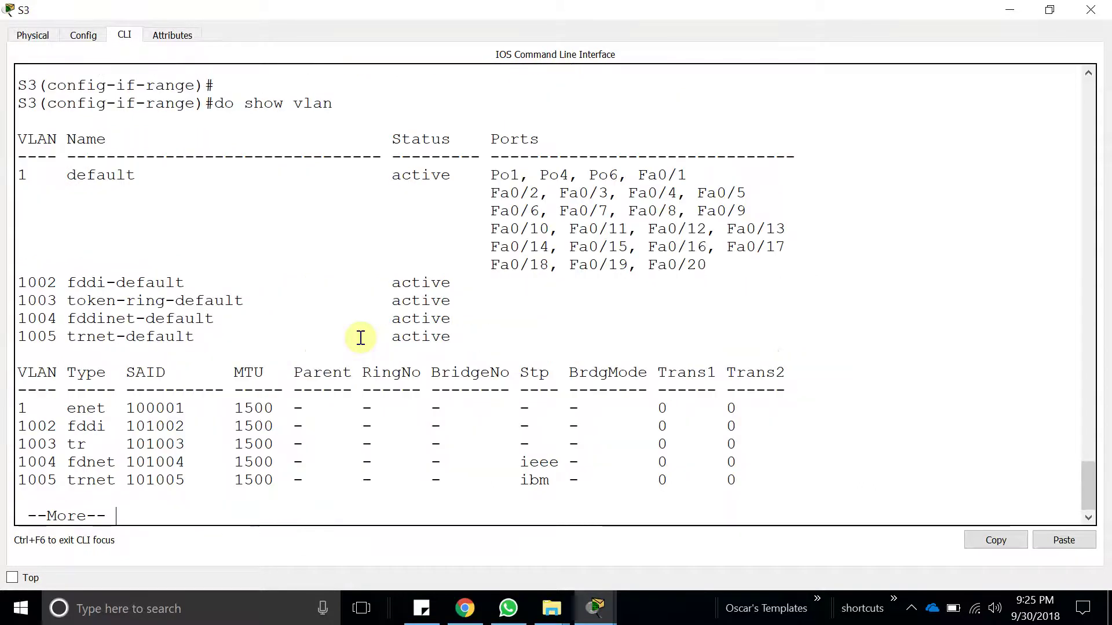
double_click(28, 410)
click(144, 429)
key(Return)
key(Return)
key(Return)
key(Return)
key(Return)
key(Return)
key(Return)
key(Return)
key(Return)
key(Return)
key(Return)
key(Return)
key(Return)
key(Return)
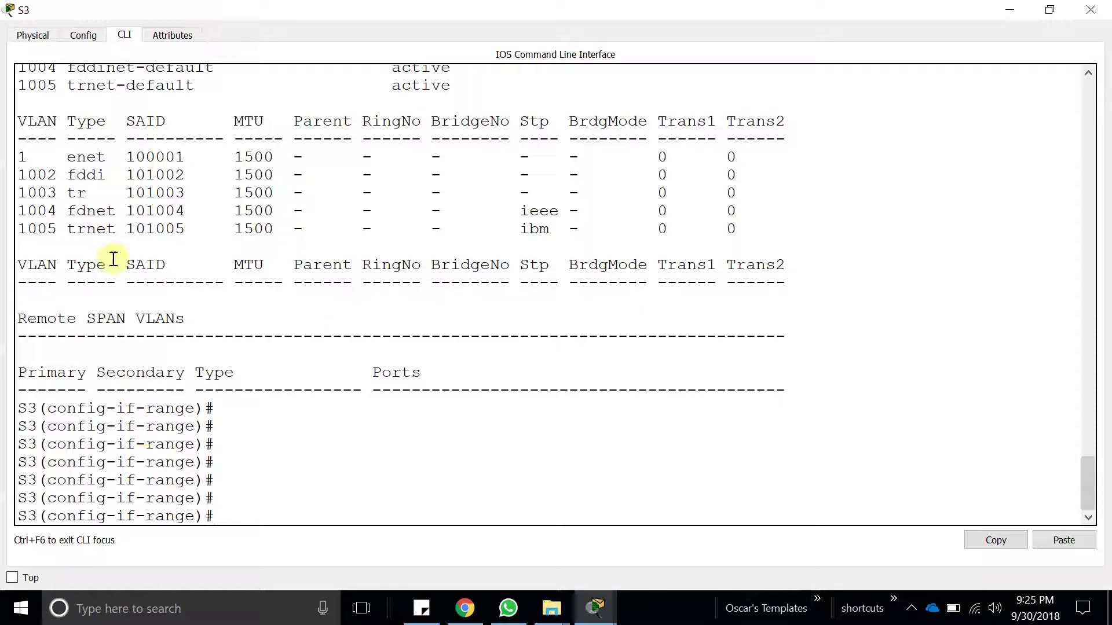
Copy the int range g0/1-2 command from S3's earlier command line output
scroll(199, 318, up, 6)
scroll(198, 321, up, 2)
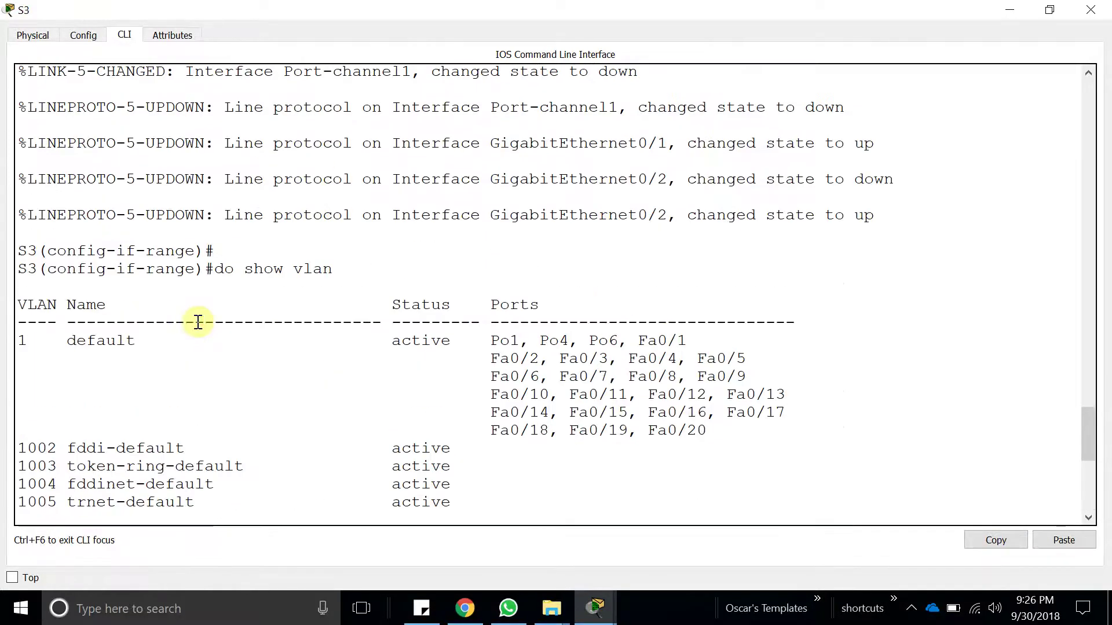
scroll(579, 324, up, 7)
scroll(556, 317, down, 8)
scroll(522, 324, down, 6)
scroll(359, 336, up, 16)
scroll(320, 295, up, 5)
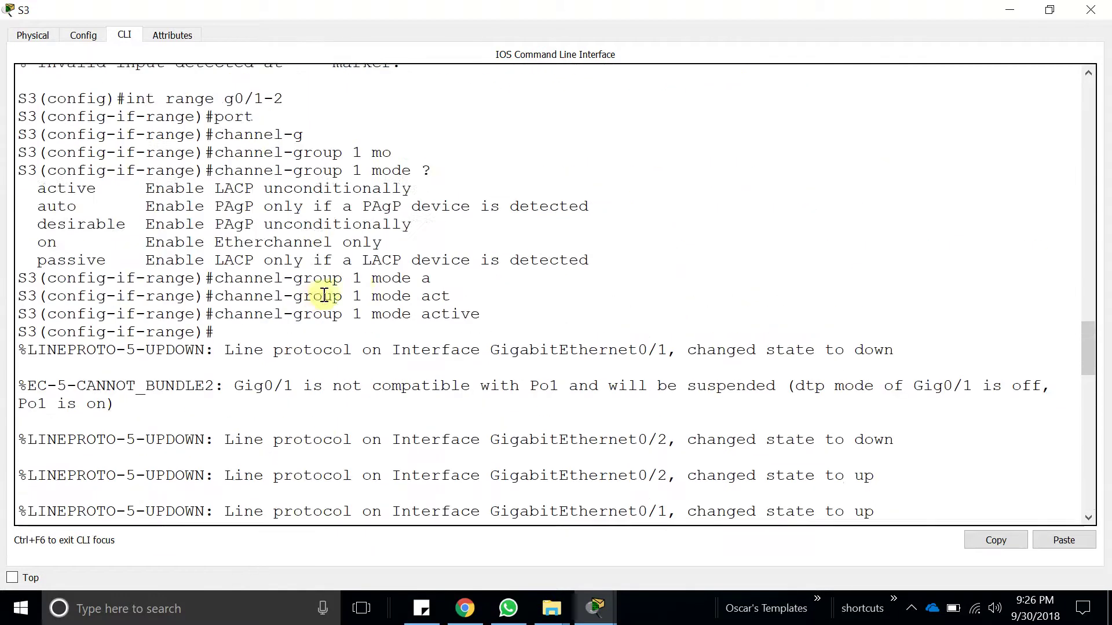
scroll(359, 243, up, 3)
drag(295, 237, 126, 237)
click(974, 539)
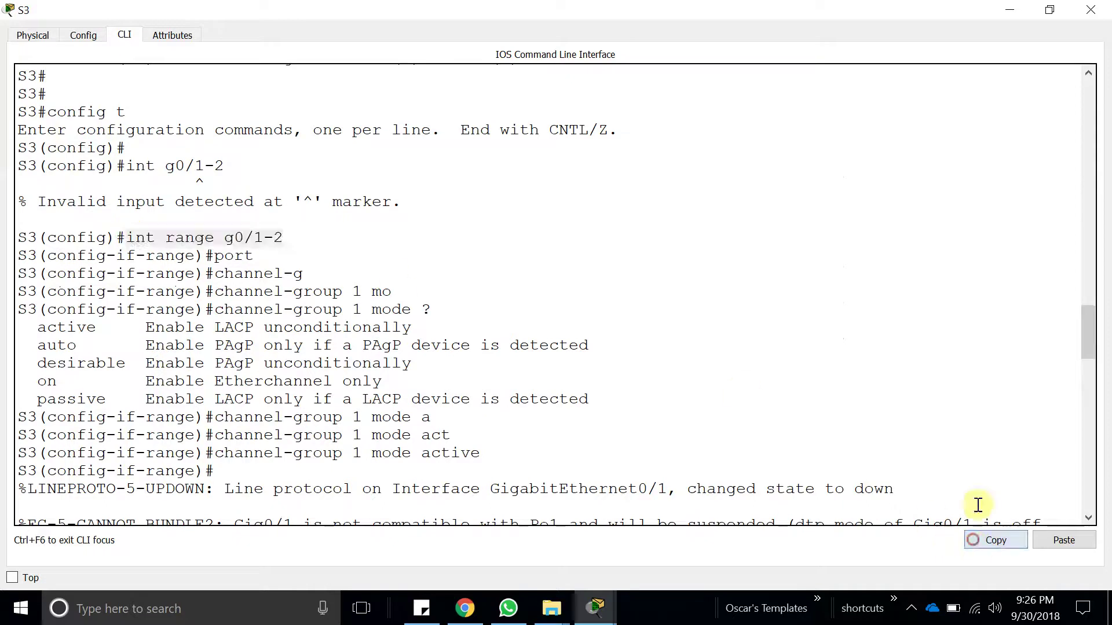
Switch to S1's command line and read the spanning-tree messages for its gigabit ports
click(998, 12)
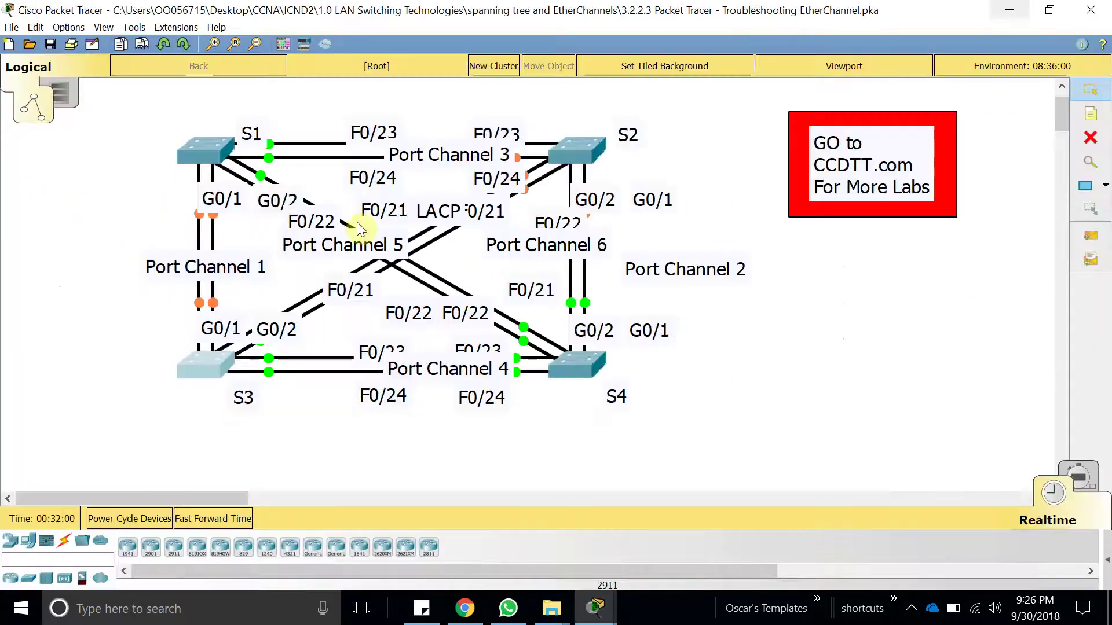
click(204, 152)
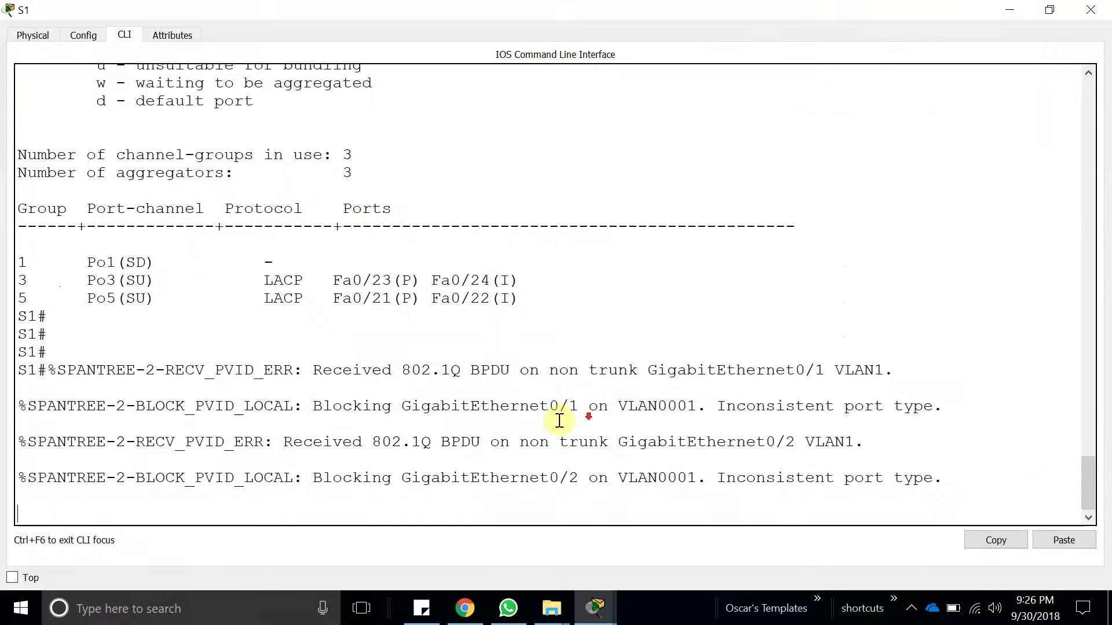
key(Return)
key(Return)
key(Return)
drag(312, 426, 583, 426)
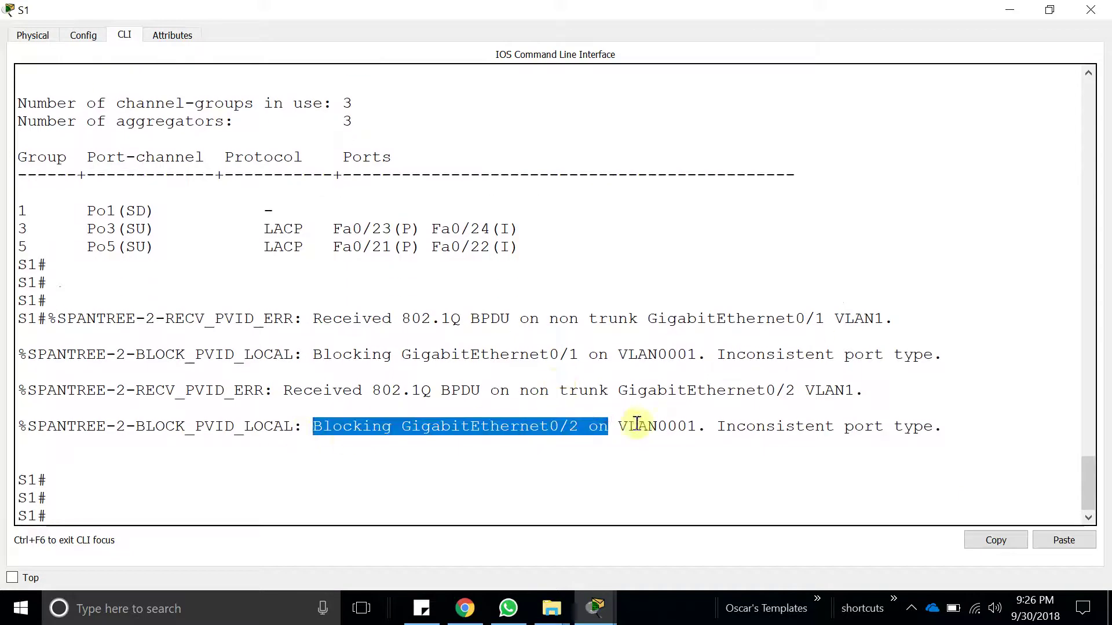
key(Return)
key(Return)
key(Return)
key(Return)
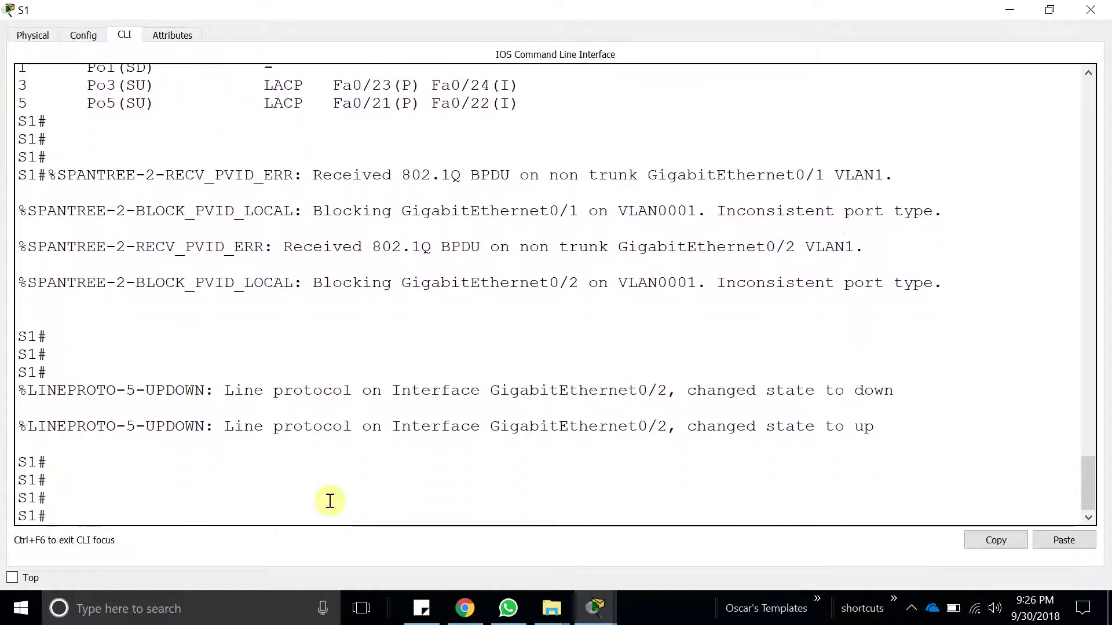
Enter global configuration mode on S1 and select both gigabit ports with the copied int range g0/1-2 command
text(config)
key(Tab)
text(t)
key(Tab)
key(Return)
key(Return)
key(Return)
click(1046, 544)
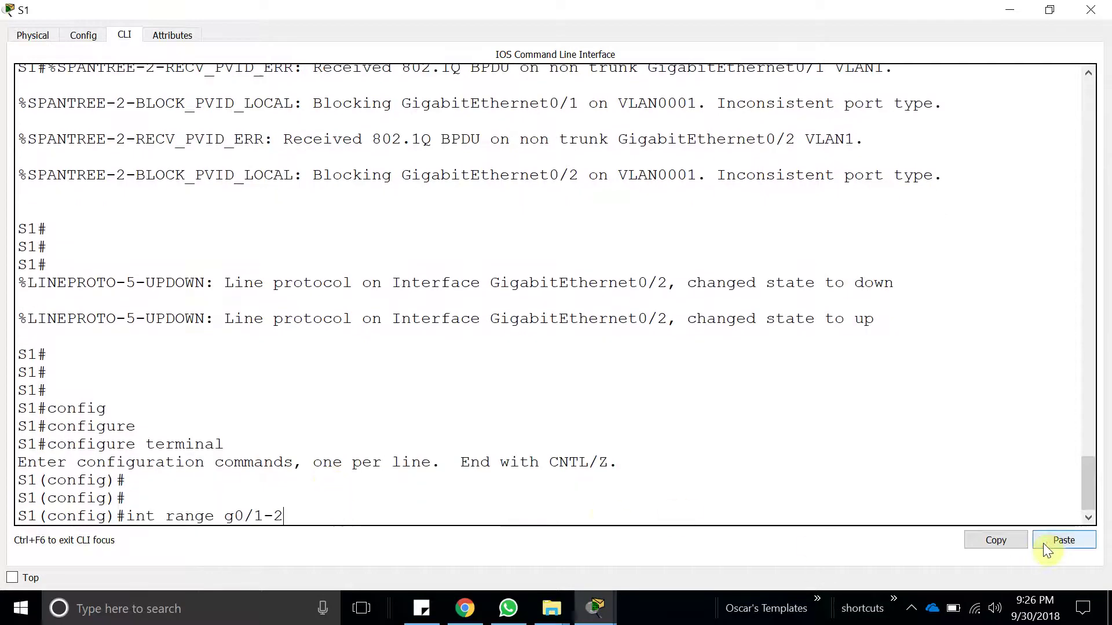
key(Return)
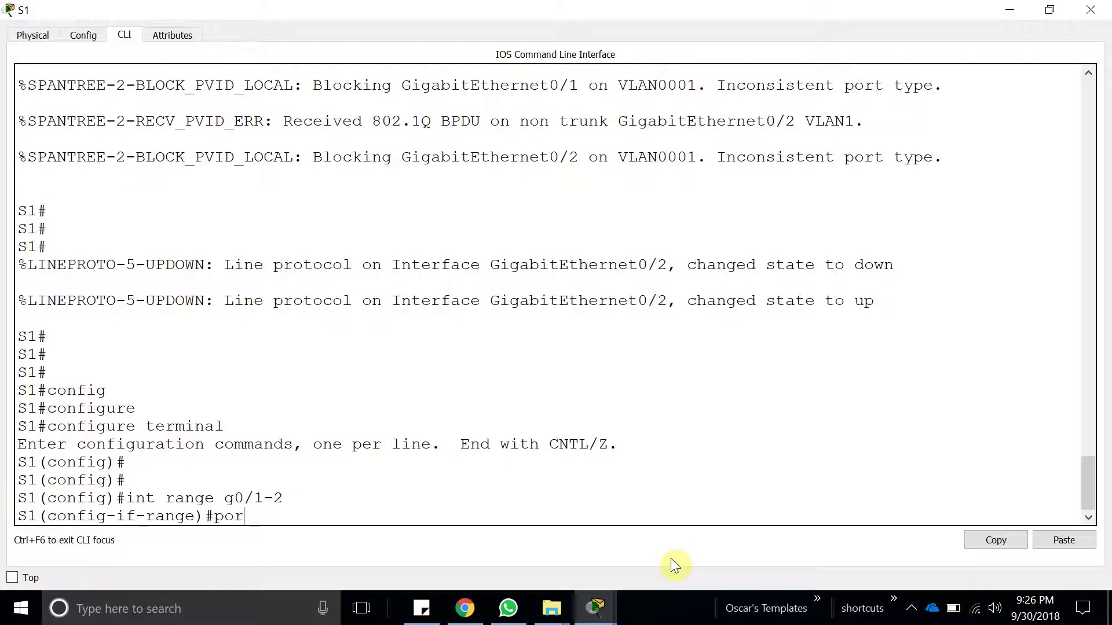
Start a channel-group 1 command for S1's selected gigabit ports and list the available modes
text(chann)
key(Tab)
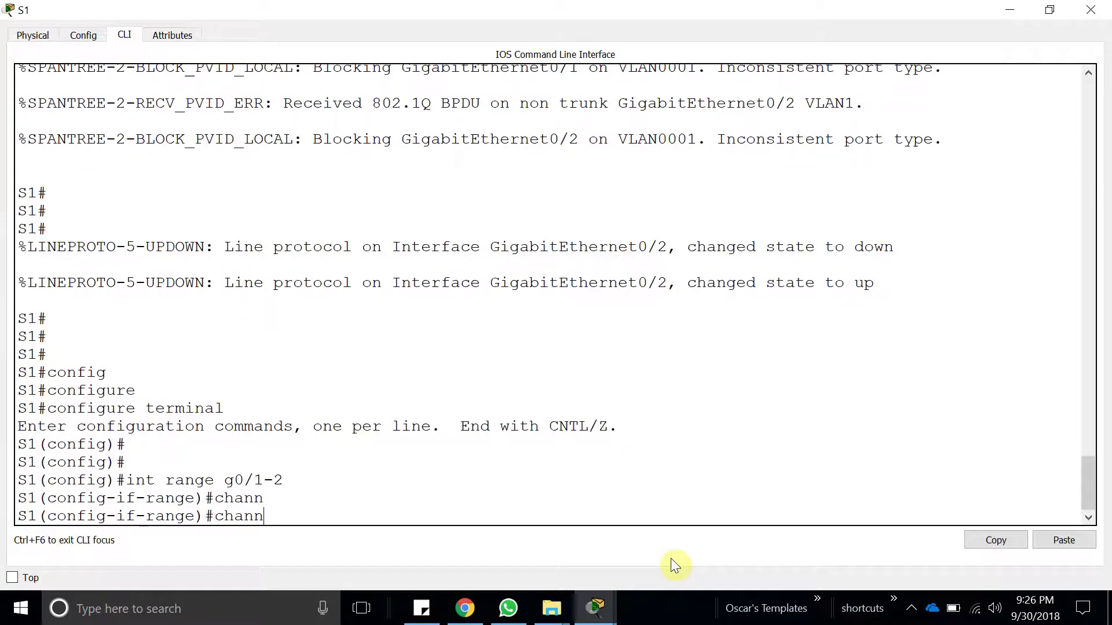
text(el-g)
key(Tab)
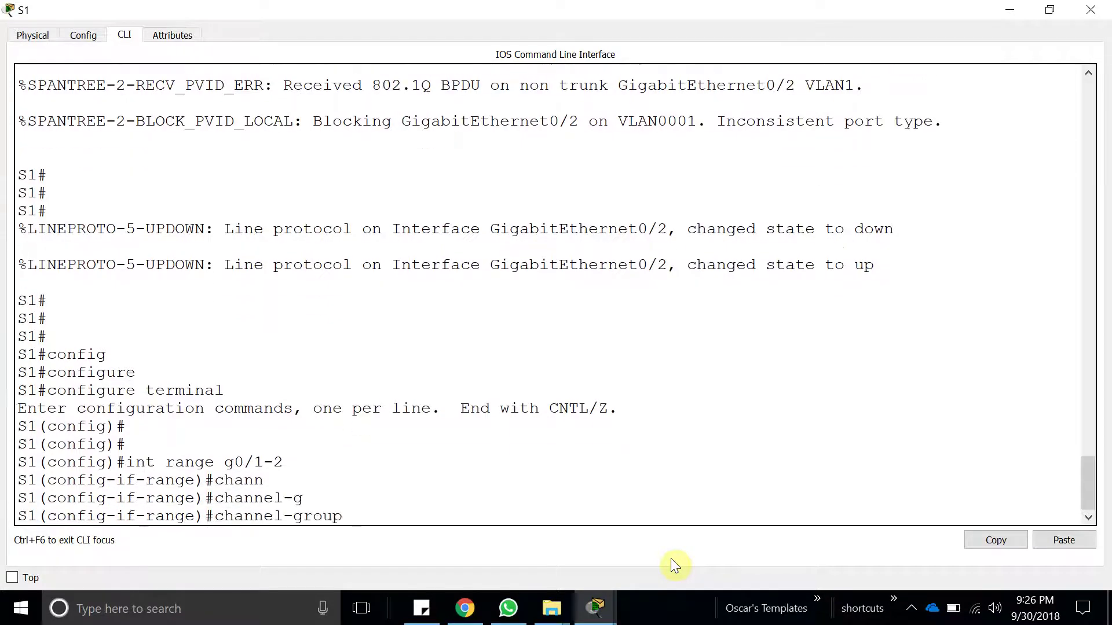
text(1)
key(Tab)
text(mode ?)
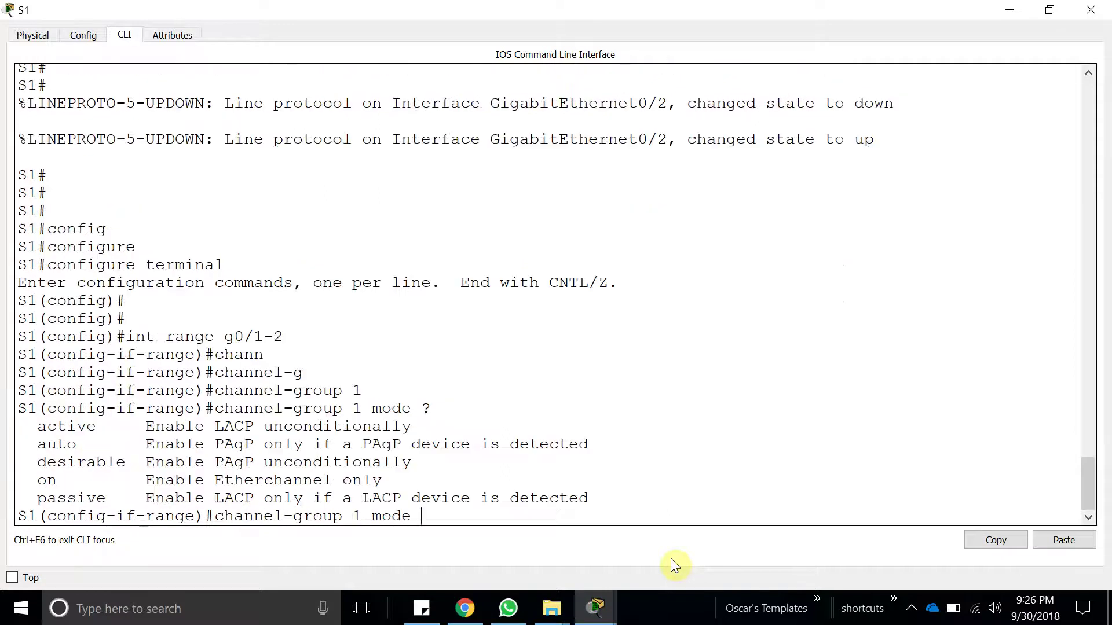
Review the LACP mode options and assign S1's gigabit ports to channel group 1 in passive mode
double_click(84, 433)
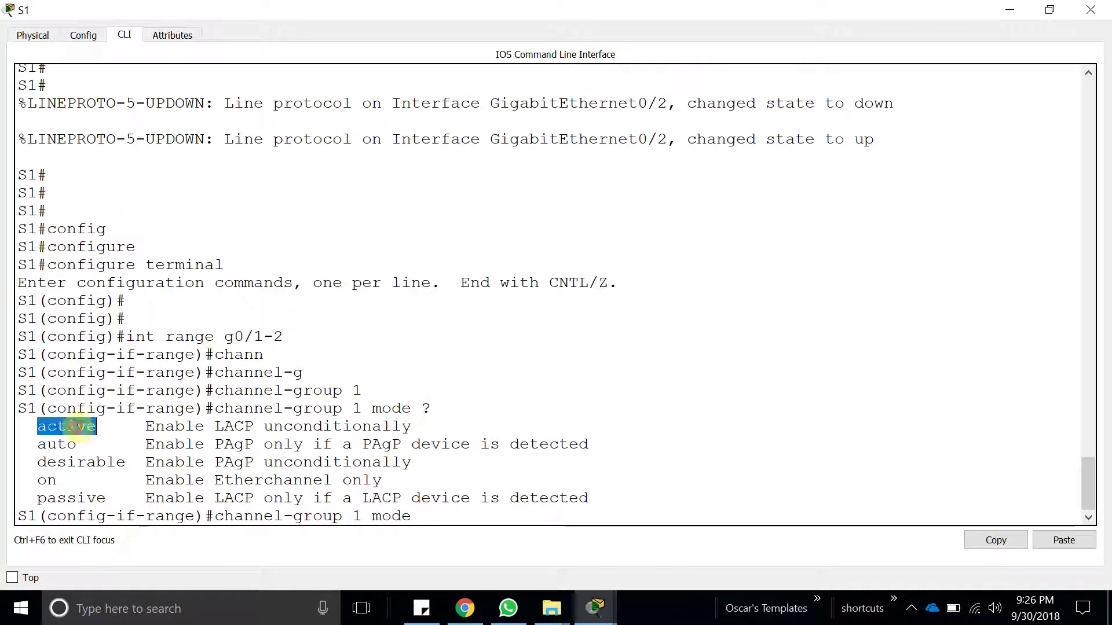
double_click(51, 498)
click(518, 505)
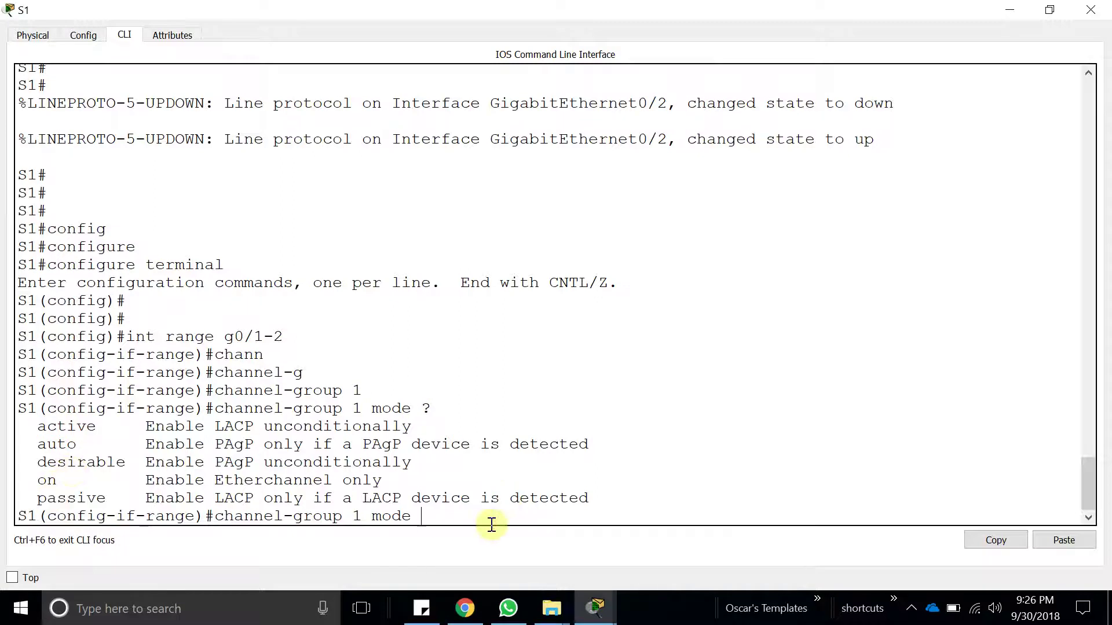
text(pa)
key(Tab)
key(Return)
key(Return)
Set both gigabit ports on S1 to trunk with switchport mode trunk
text(swimo)
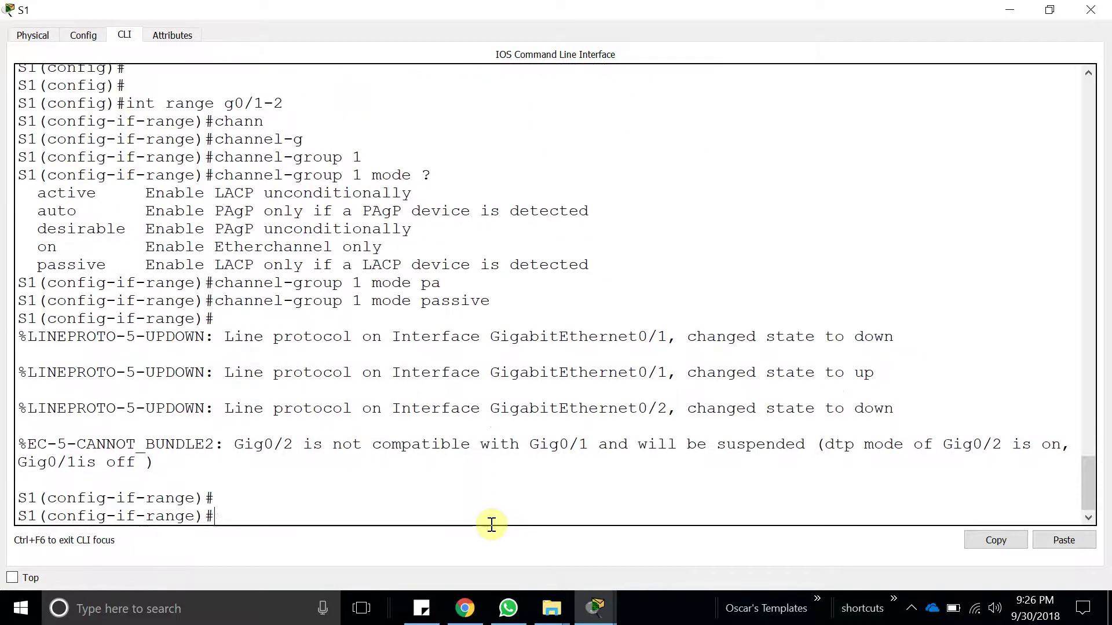
key(Tab)
key(Tab)
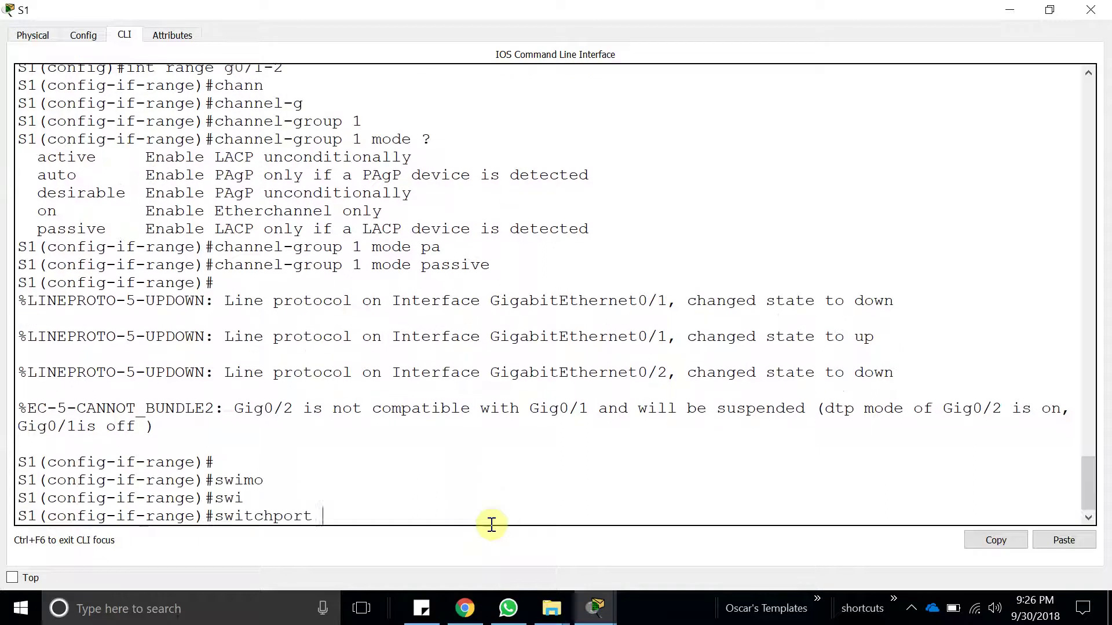
text(mode tr)
key(Tab)
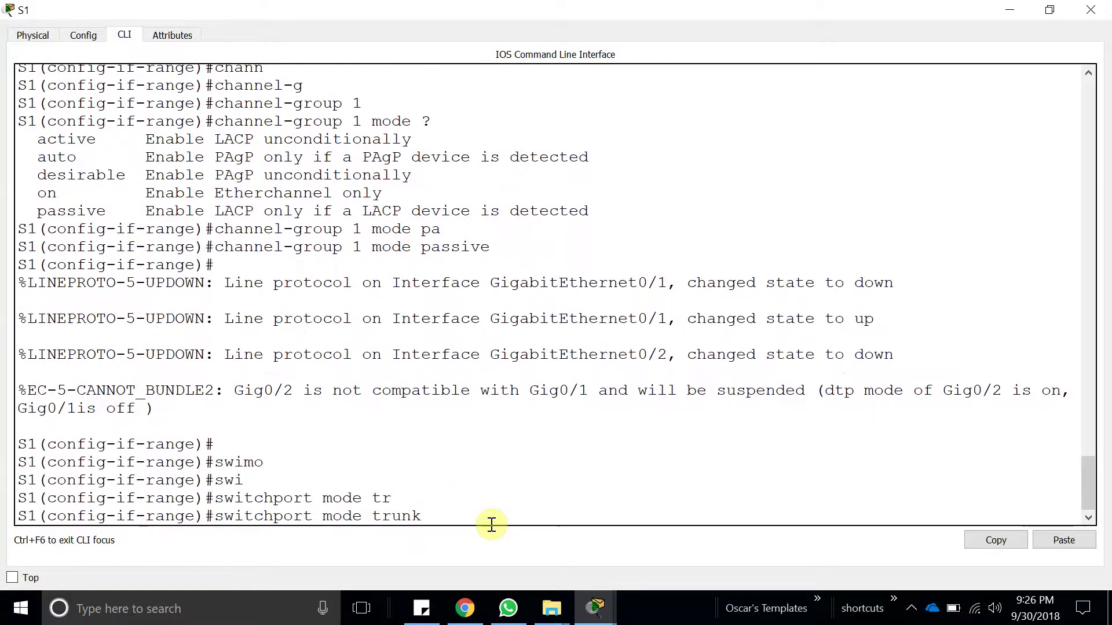
key(Return)
key(Return)
key(Return)
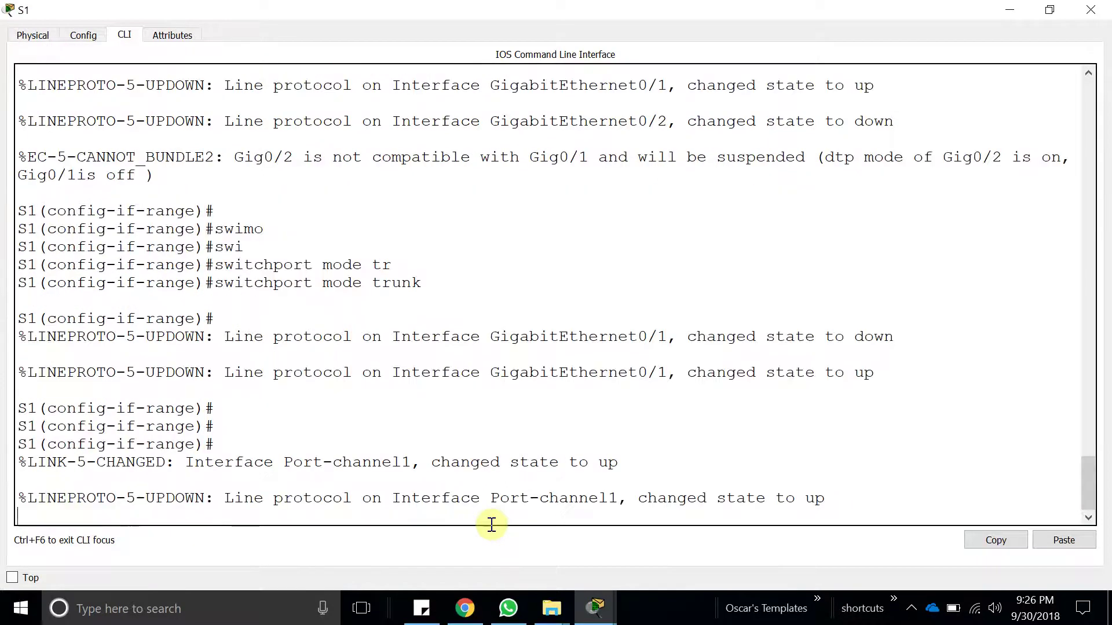
key(Return)
key(Return)
key(Return)
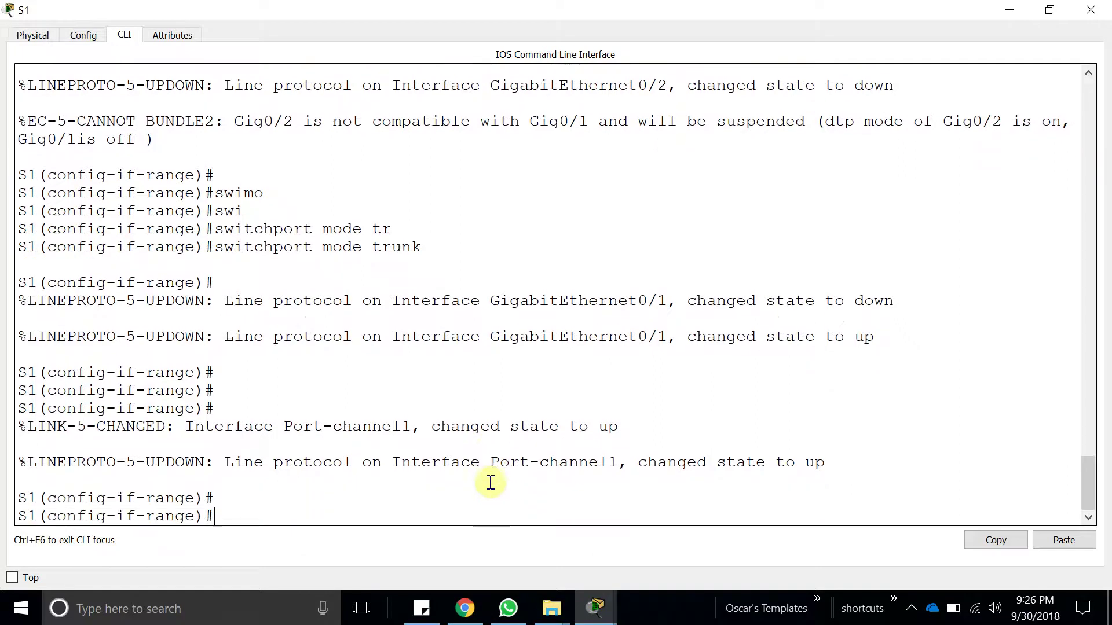
Leave configuration mode on S1 and run show etherchannel summary
text(end)
key(Return)
key(Return)
text(show eth)
key(Tab)
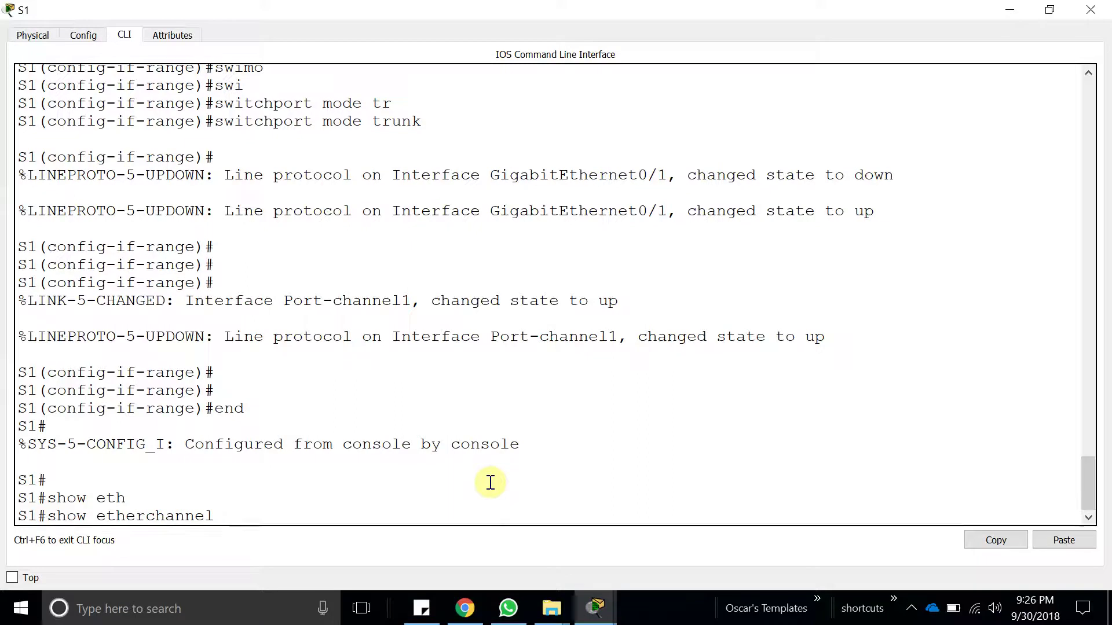
text(u)
key(BackSpace)
text(su)
key(Tab)
key(Return)
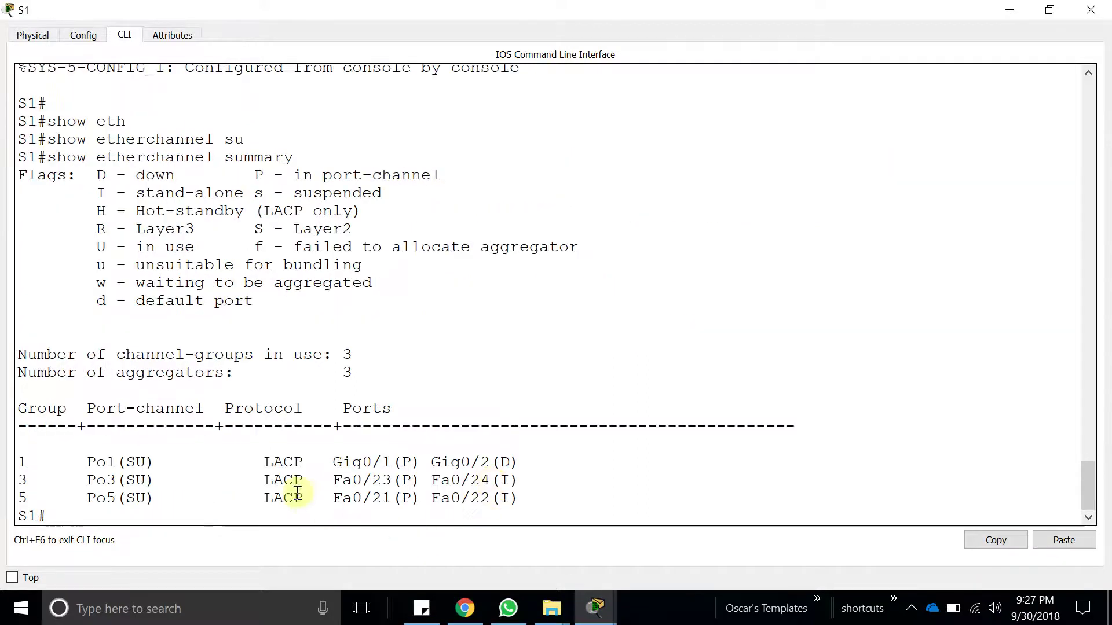
Examine the protocols and port flags in S1's EtherChannel summary against the flag legend
double_click(271, 462)
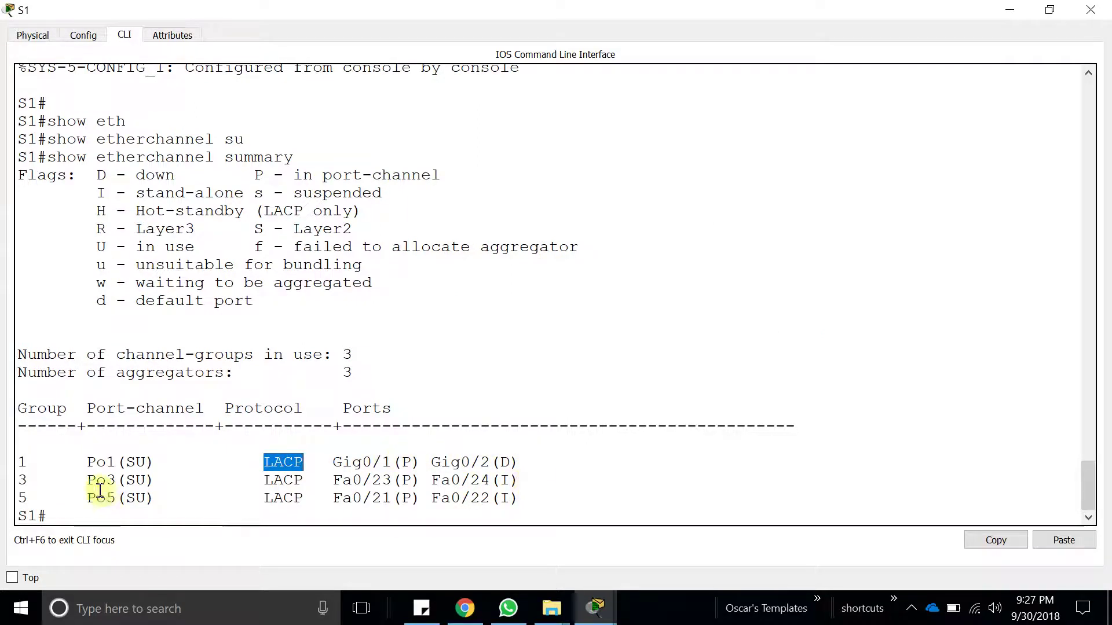
drag(87, 480, 516, 480)
click(139, 194)
drag(196, 193, 397, 191)
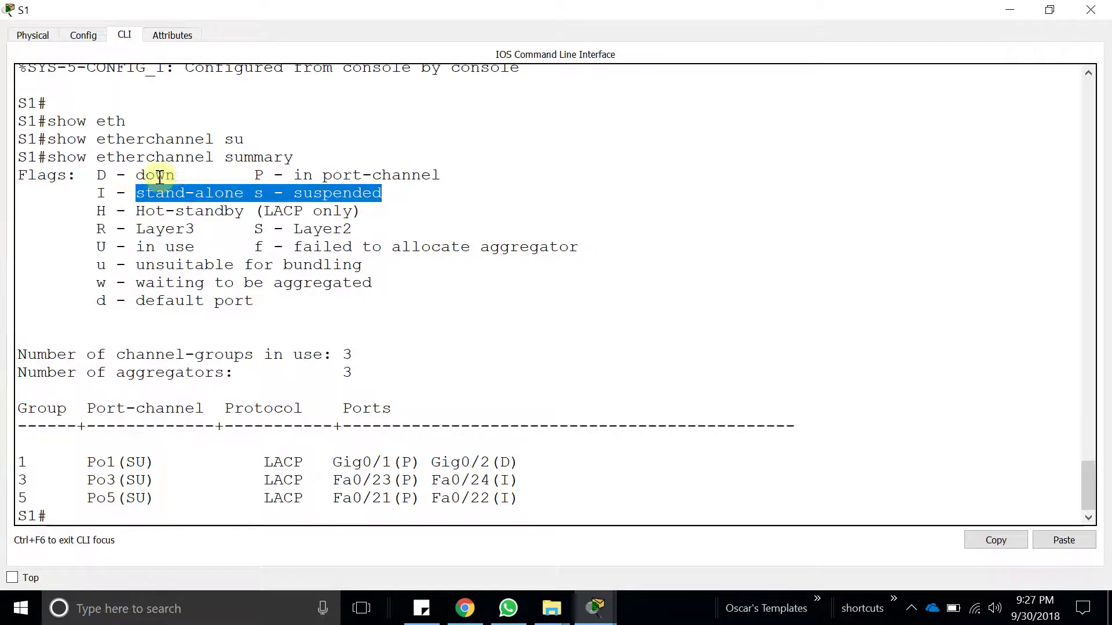
double_click(506, 463)
click(505, 514)
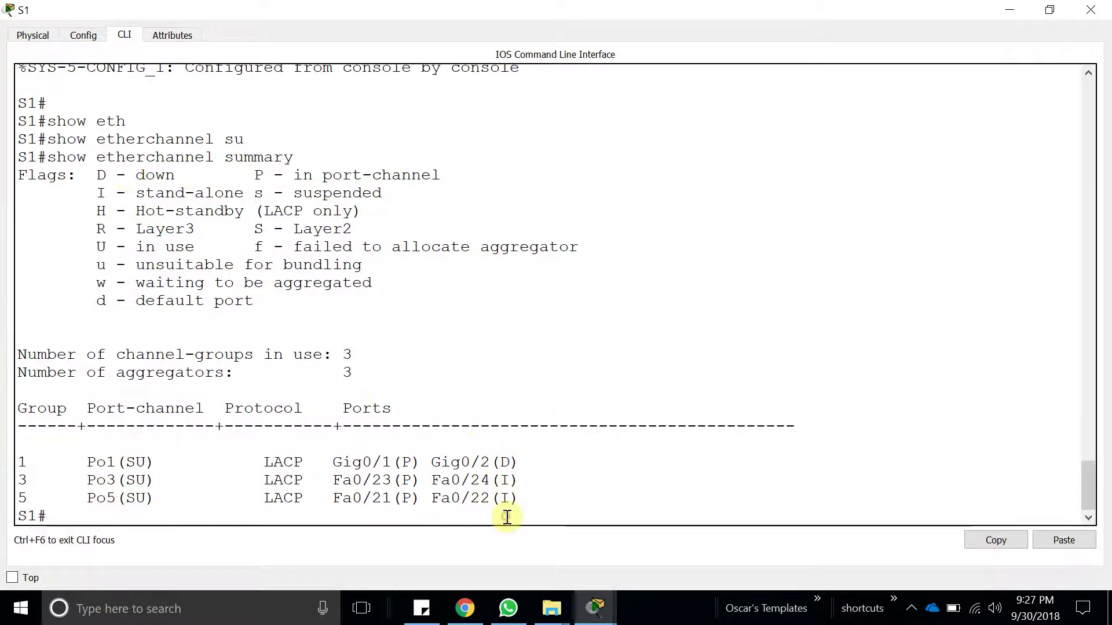
Rerun show etherchannel summary on S1 to recheck the status of its port channels
key(Return)
key(Up)
key(Return)
key(Return)
key(Return)
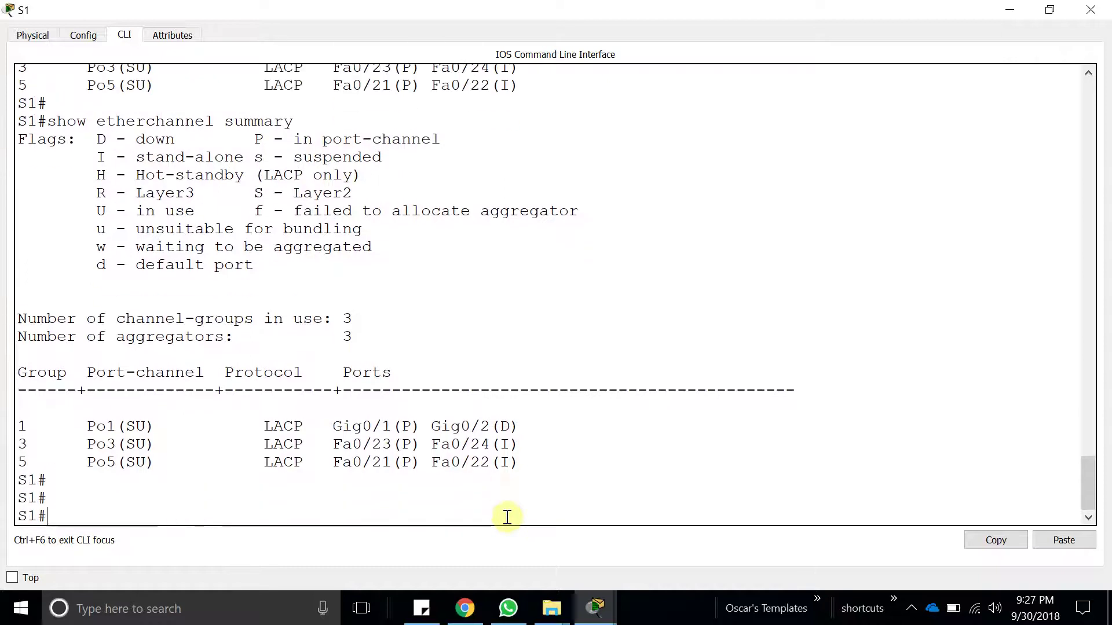
Check the topology's links, close S1's window and open S3's command line
click(1010, 10)
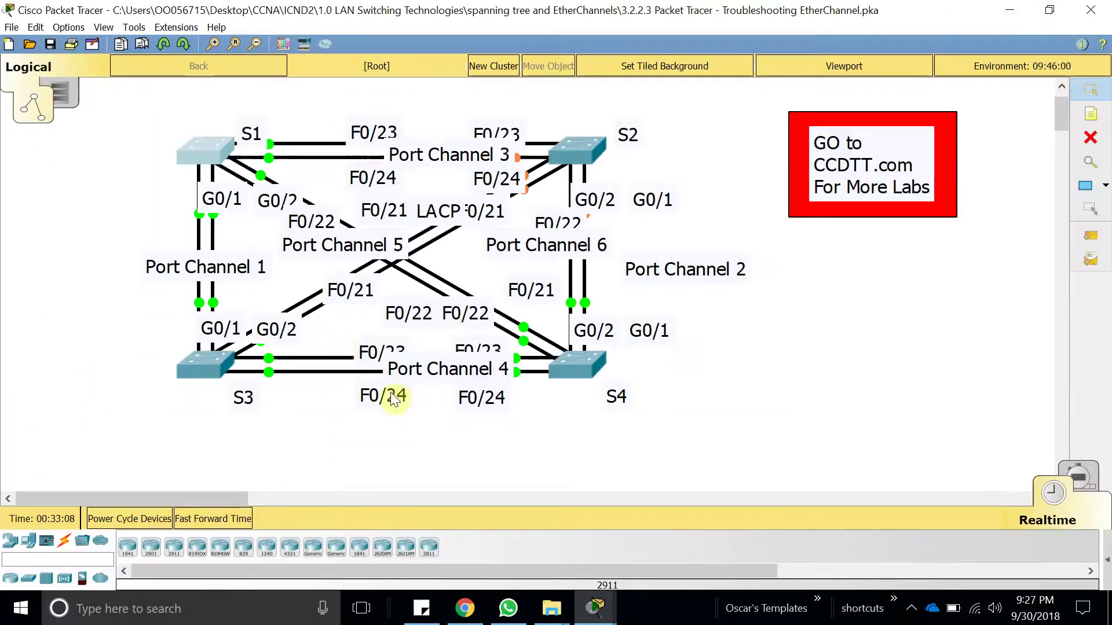
click(179, 159)
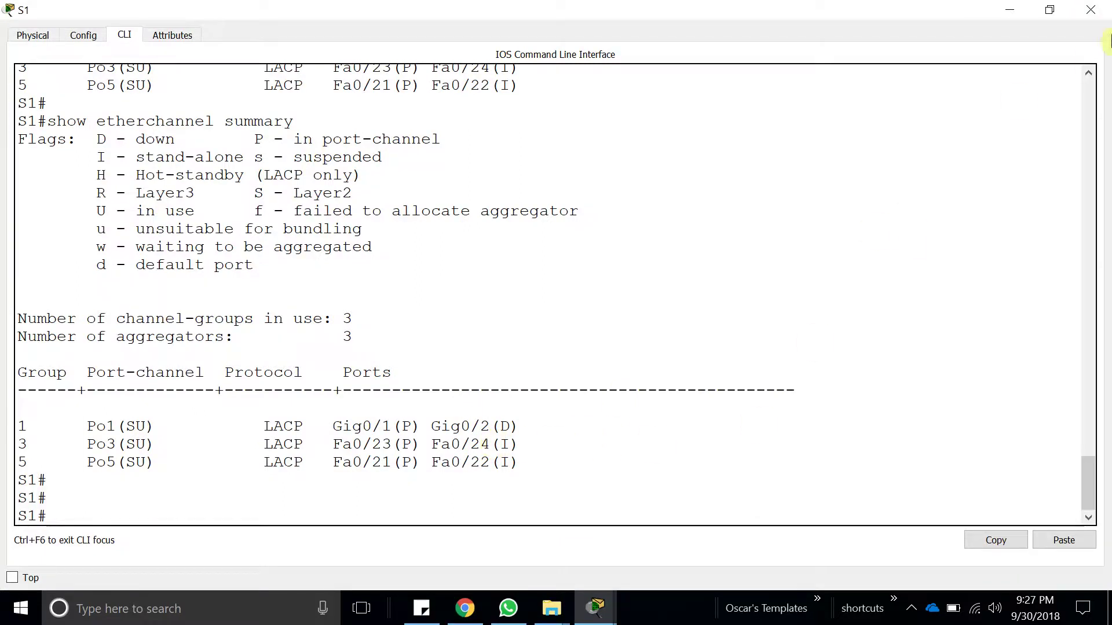
click(1090, 9)
click(221, 364)
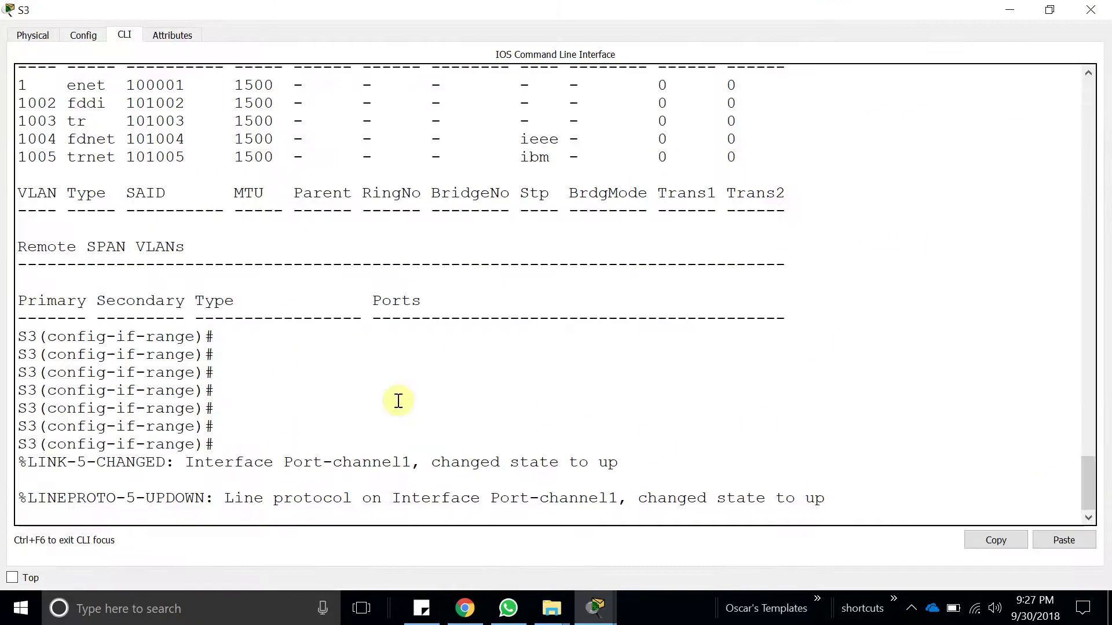
Exit configuration mode on S3 and run show etherchannel summary
click(206, 390)
key(Return)
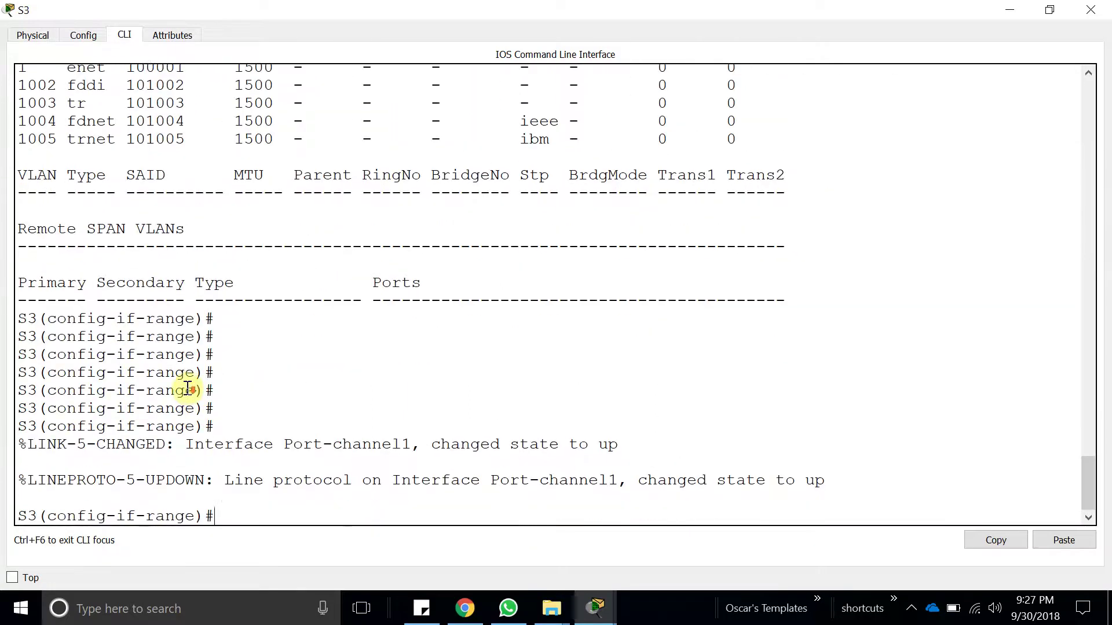
key(Return)
key(Return)
text(end)
key(Return)
key(Return)
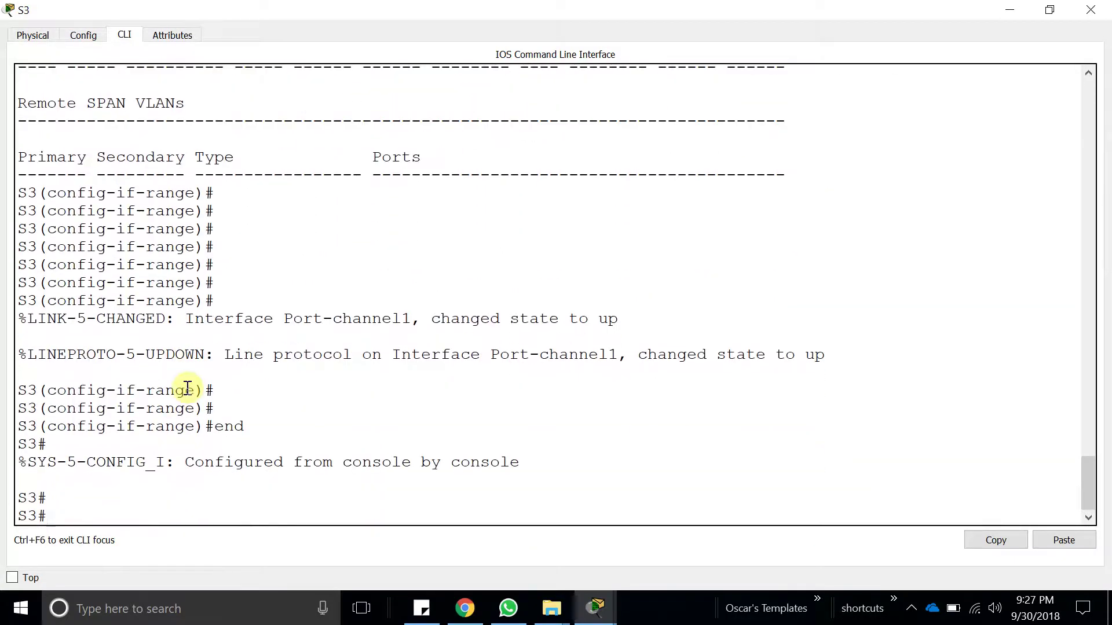
text(show eth)
key(Tab)
text(su)
key(Tab)
key(Return)
Examine the protocol and member ports of each port channel in S3's EtherChannel summary
double_click(283, 480)
double_click(290, 496)
double_click(283, 480)
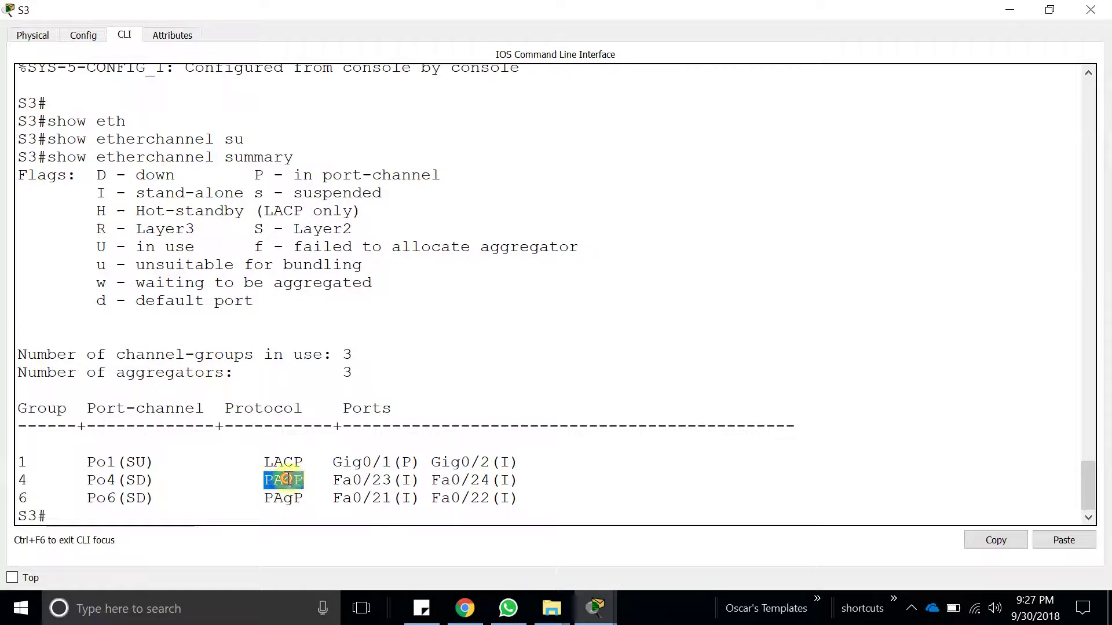
click(342, 481)
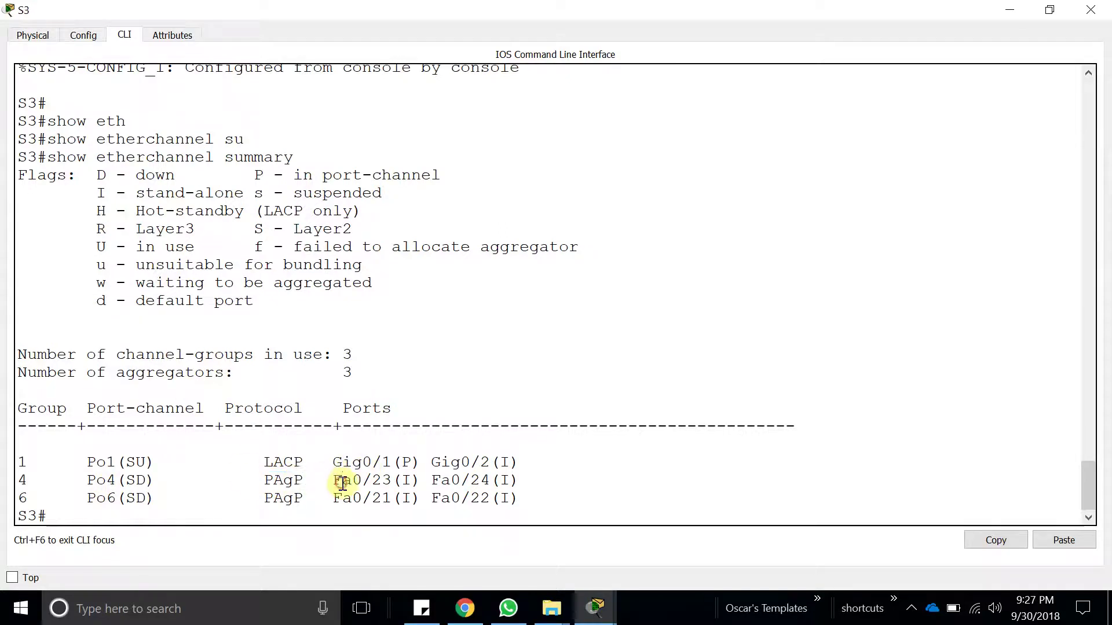
drag(392, 481, 342, 480)
double_click(280, 463)
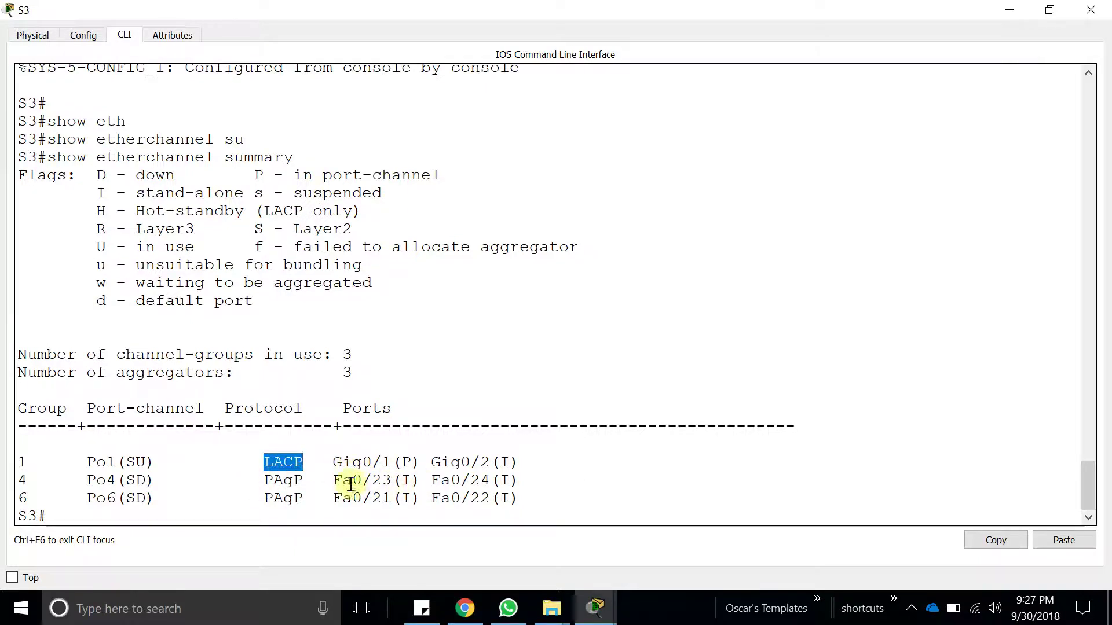
drag(333, 480, 392, 479)
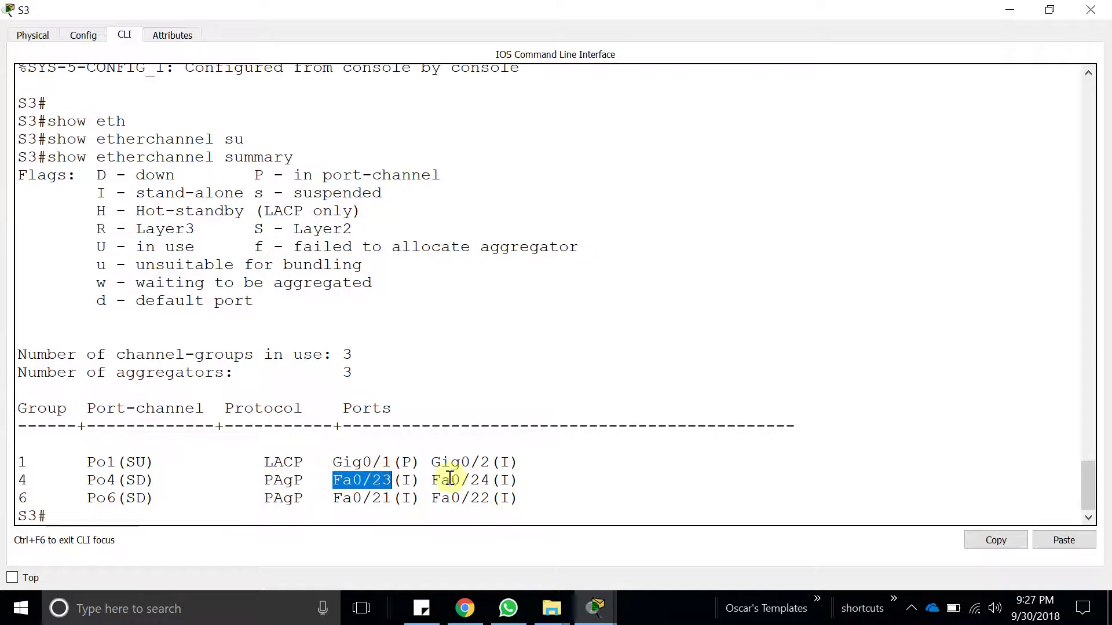
click(163, 514)
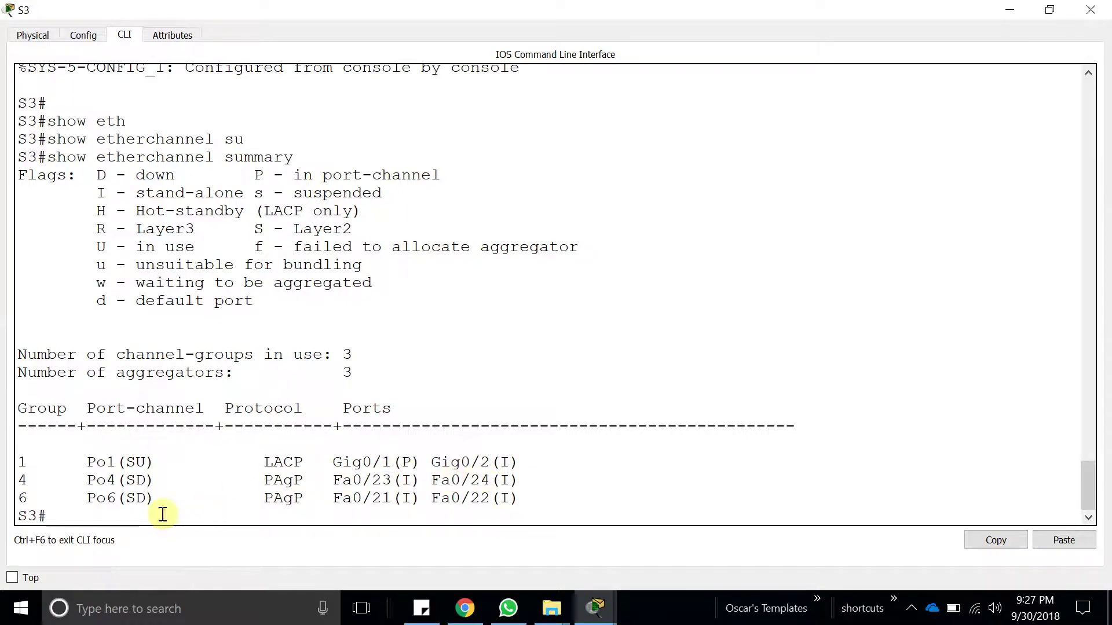
Enter global configuration mode on S3 with config t
text(con)
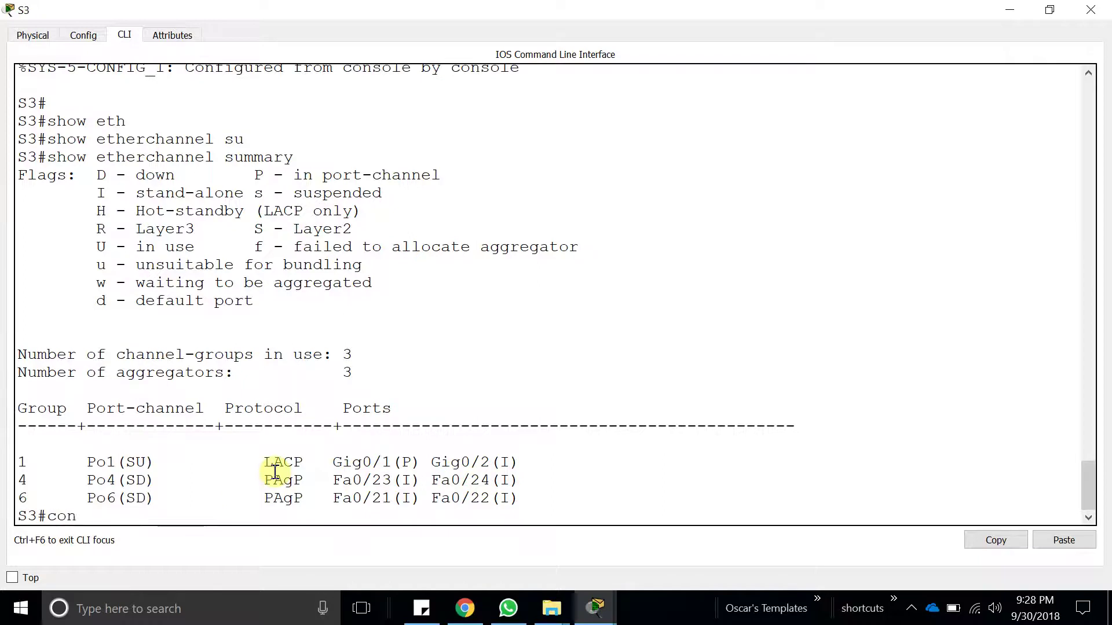
text(fig t)
key(Return)
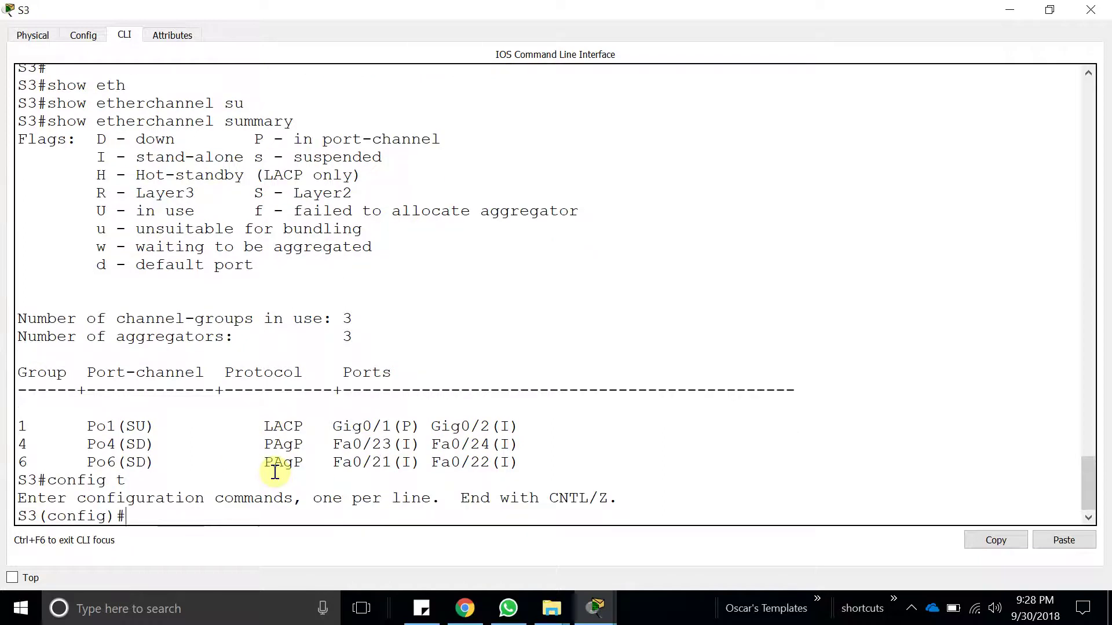
Select S3's four FastEthernet ports with the command int range f0/21-24
text(int r)
key(Tab)
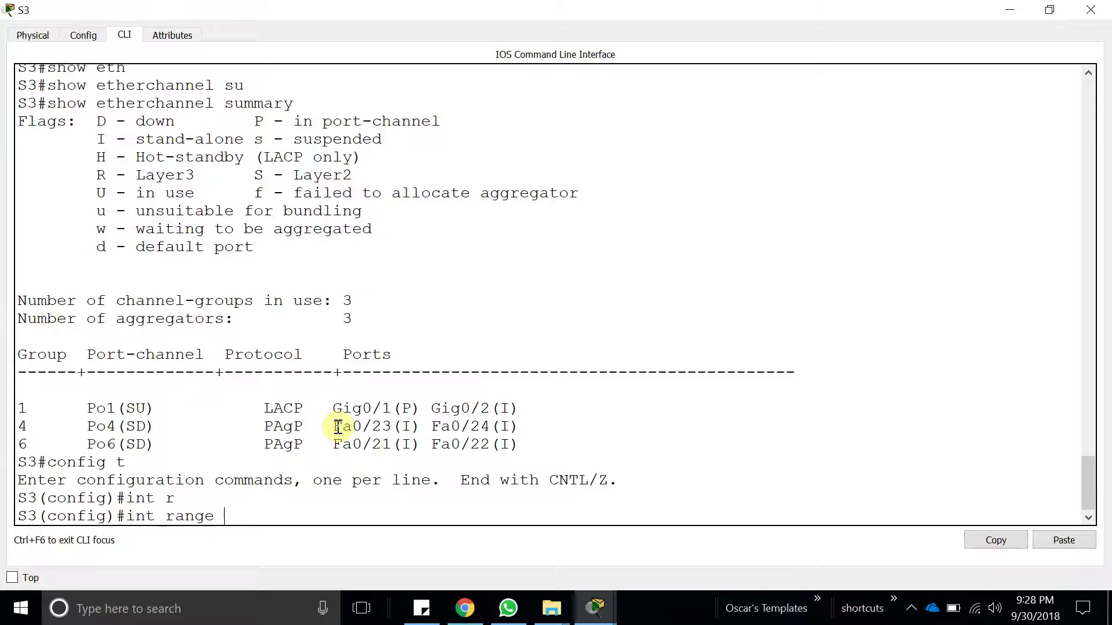
text(0)
text(4)
key(Left)
key(Left)
key(Left)
key(Left)
key(Left)
key(Left)
key(Left)
text(f)
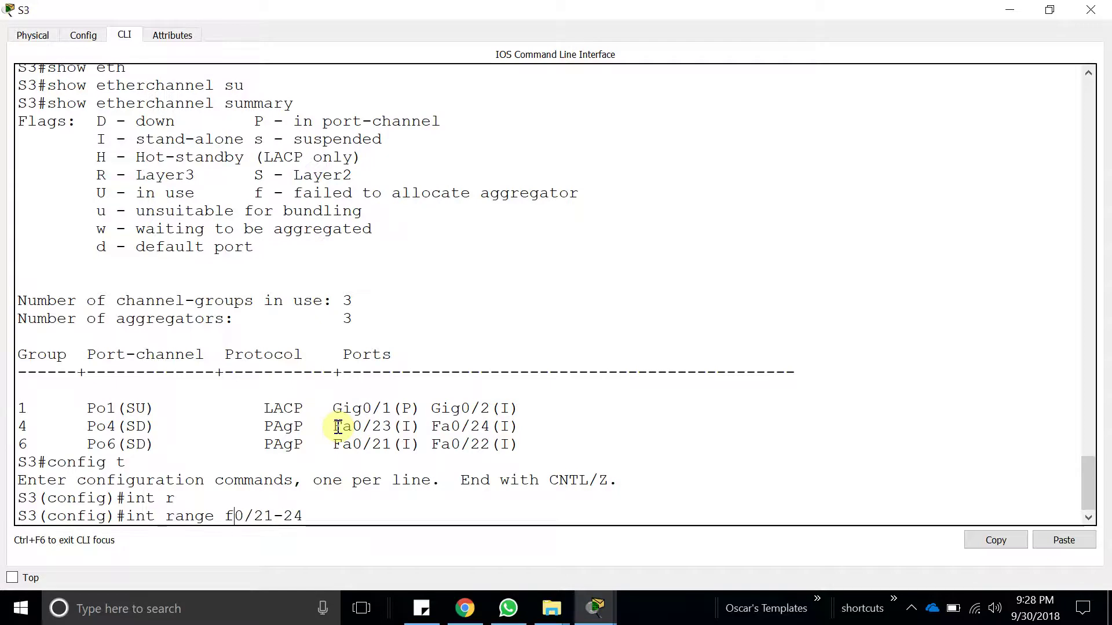
key(Return)
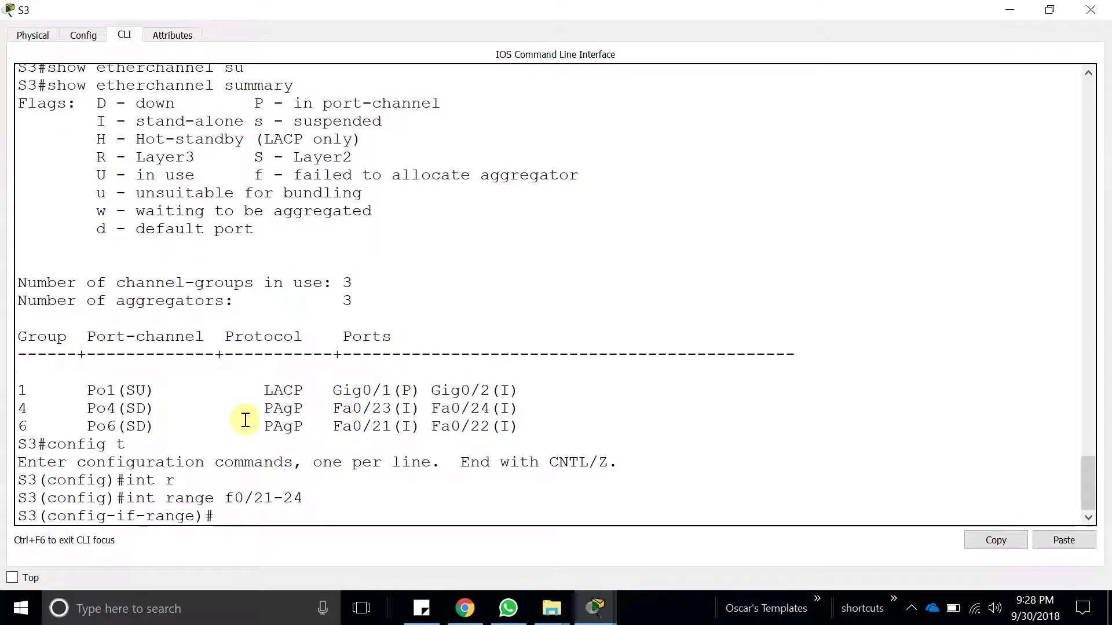
click(106, 409)
click(253, 514)
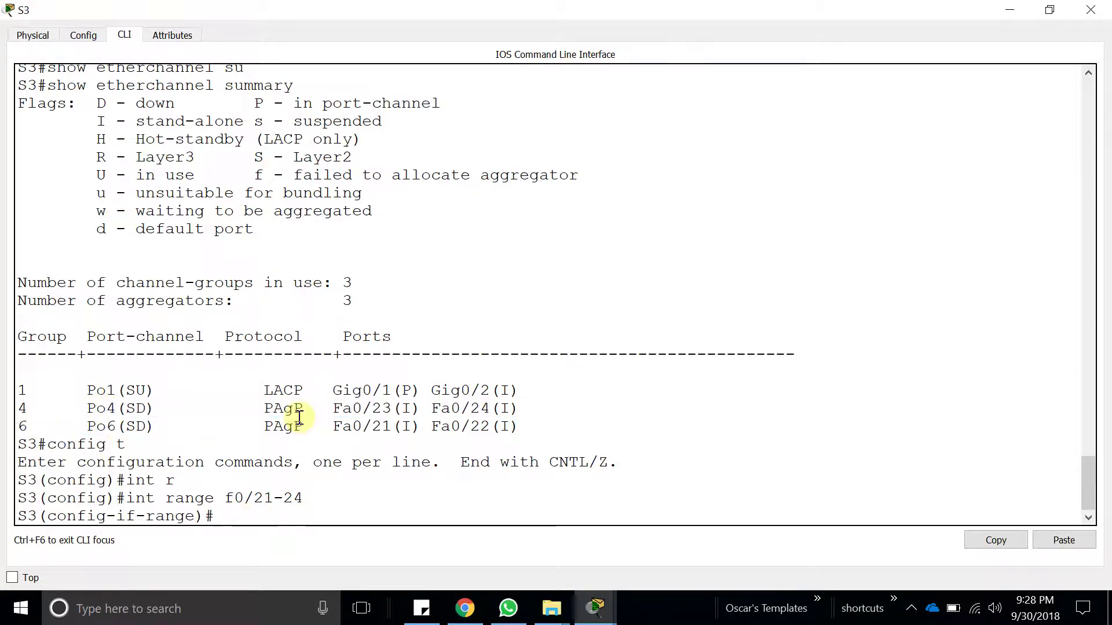
text(channel-grou)
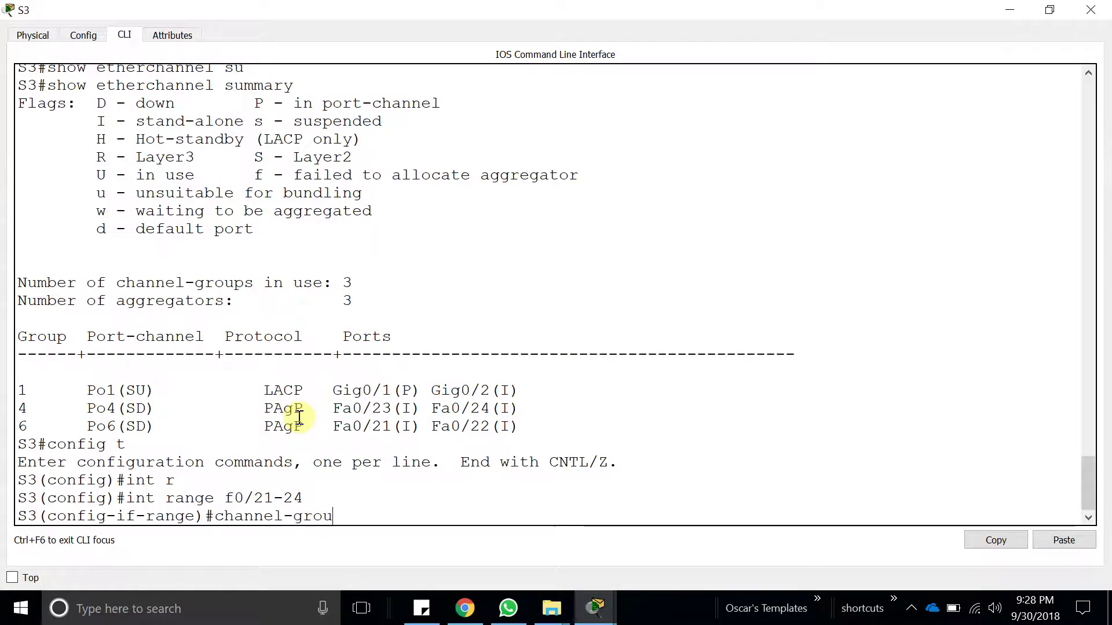
key(BackSpace)
key(BackSpace)
key(BackSpace)
key(BackSpace)
key(BackSpace)
key(BackSpace)
key(BackSpace)
key(BackSpace)
key(BackSpace)
key(BackSpace)
key(BackSpace)
key(BackSpace)
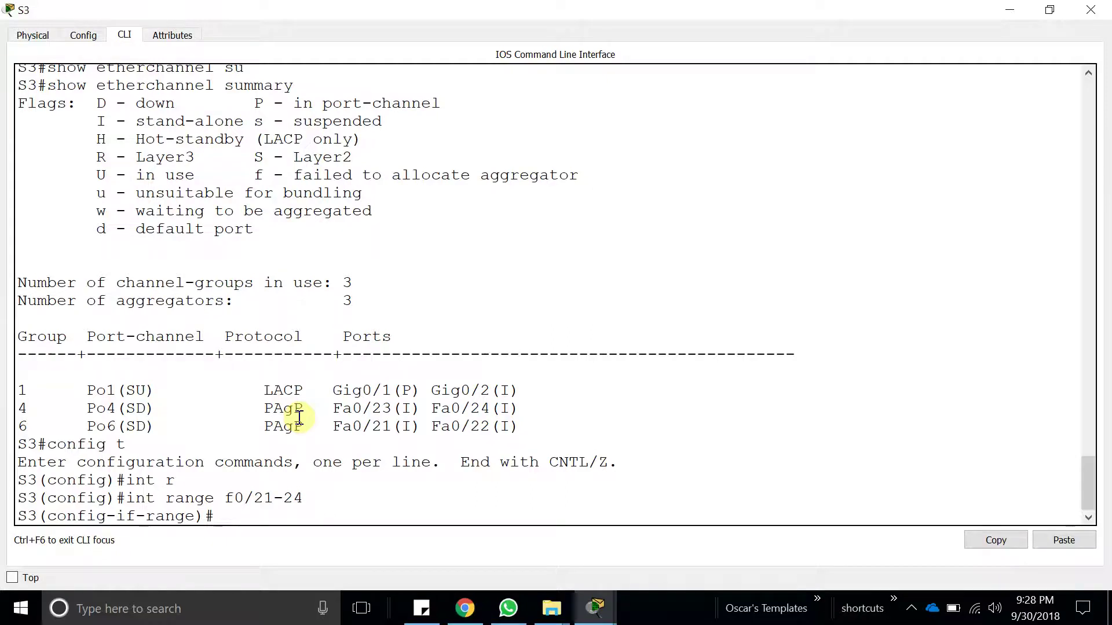
Select S3's ports FastEthernet 0/23 and 0/24 with the command int range f0/23-24
key(Up)
key(BackSpace)
key(BackSpace)
key(BackSpace)
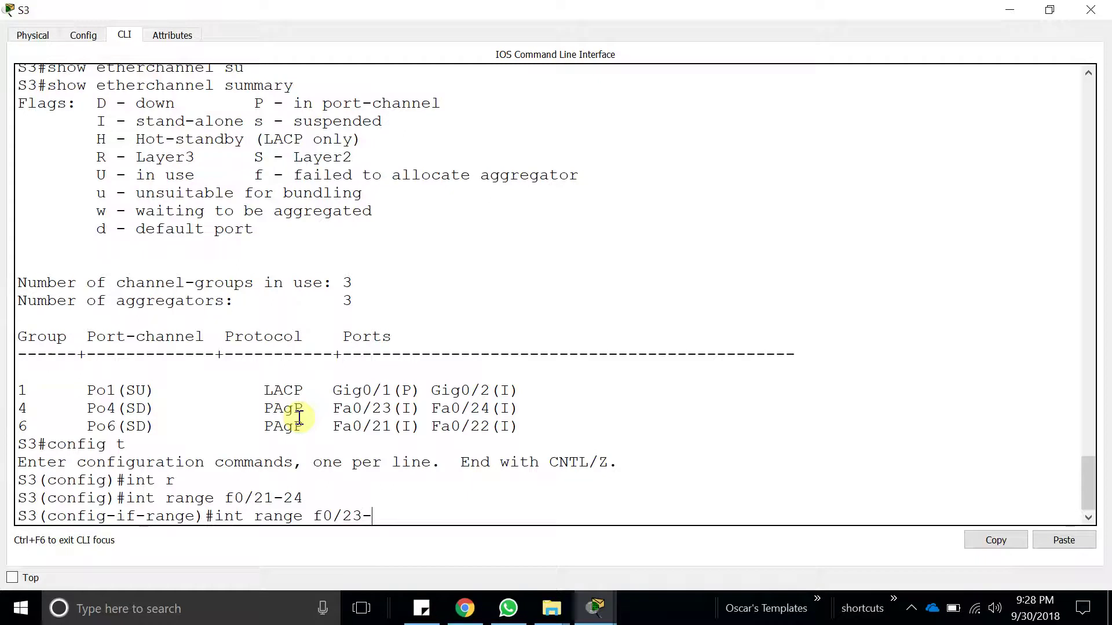
key(Return)
List the available modes for channel group 4 with the inline help command channel-group 4 mode ?
text(chann)
key(Tab)
key(Tab)
text(el)
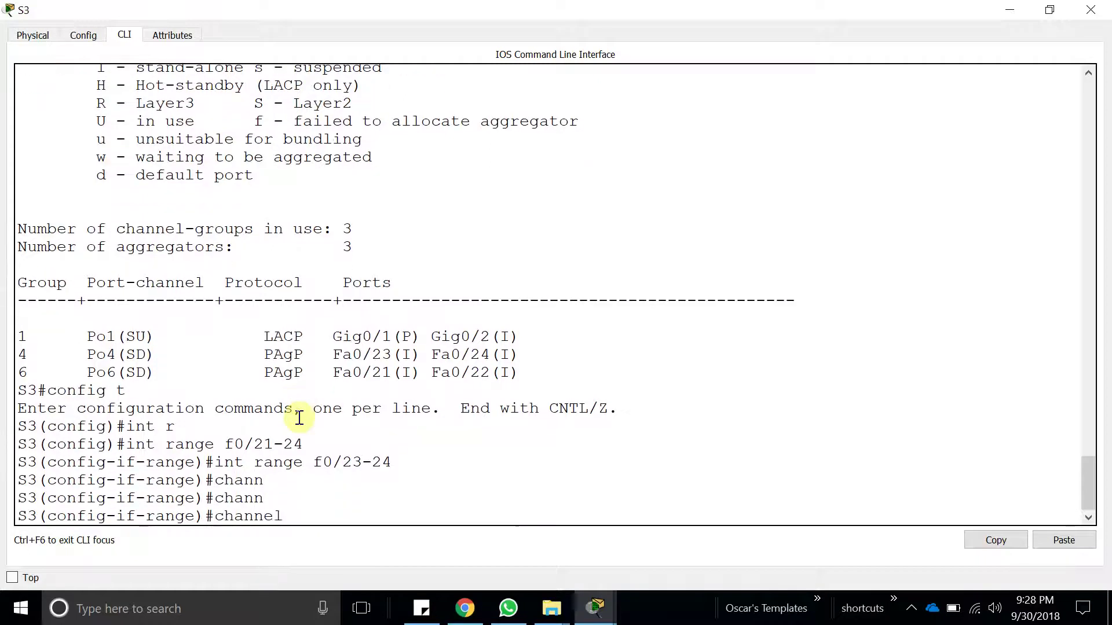
text(-g)
key(Tab)
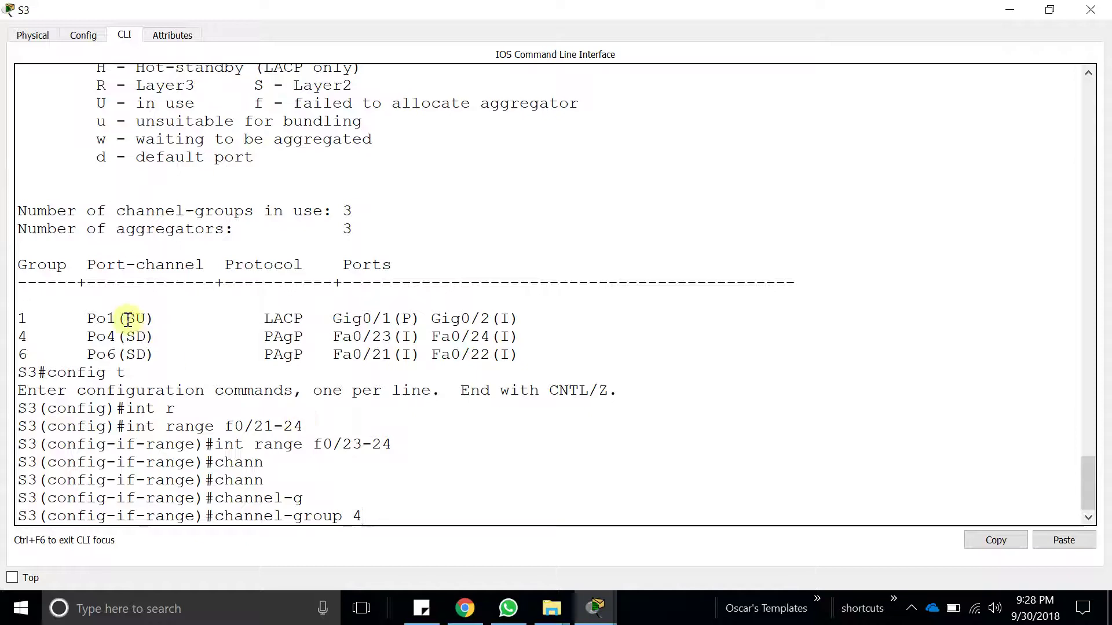
text(4 mo)
key(Tab)
text(?)
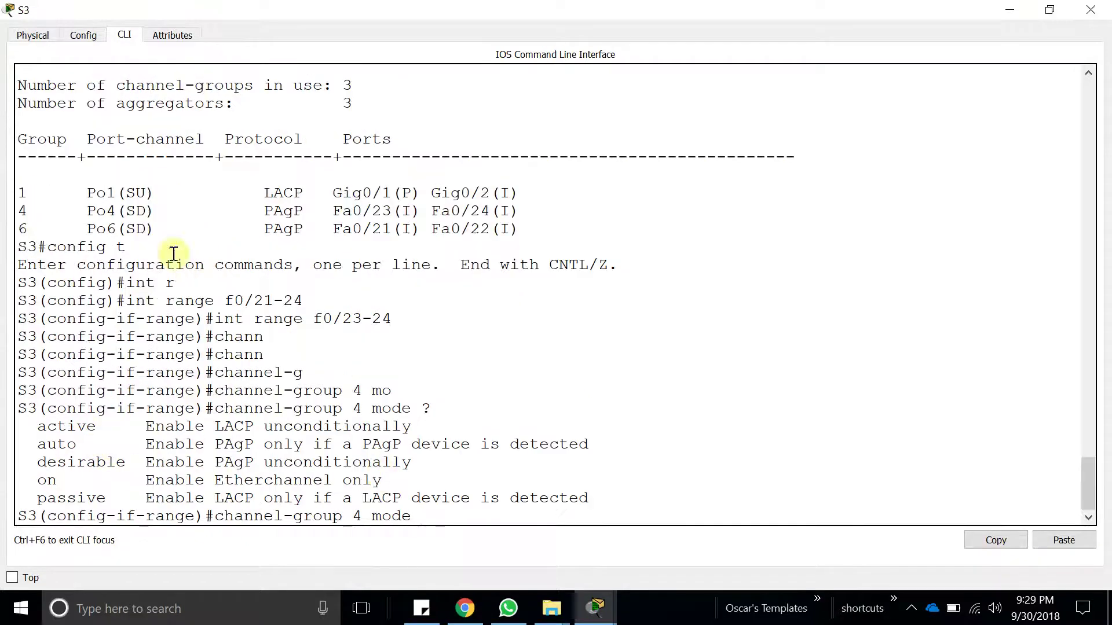
Try to set ports f0/23-24 to LACP with the command channel-group 4 mode active
text(a)
key(Tab)
text(c)
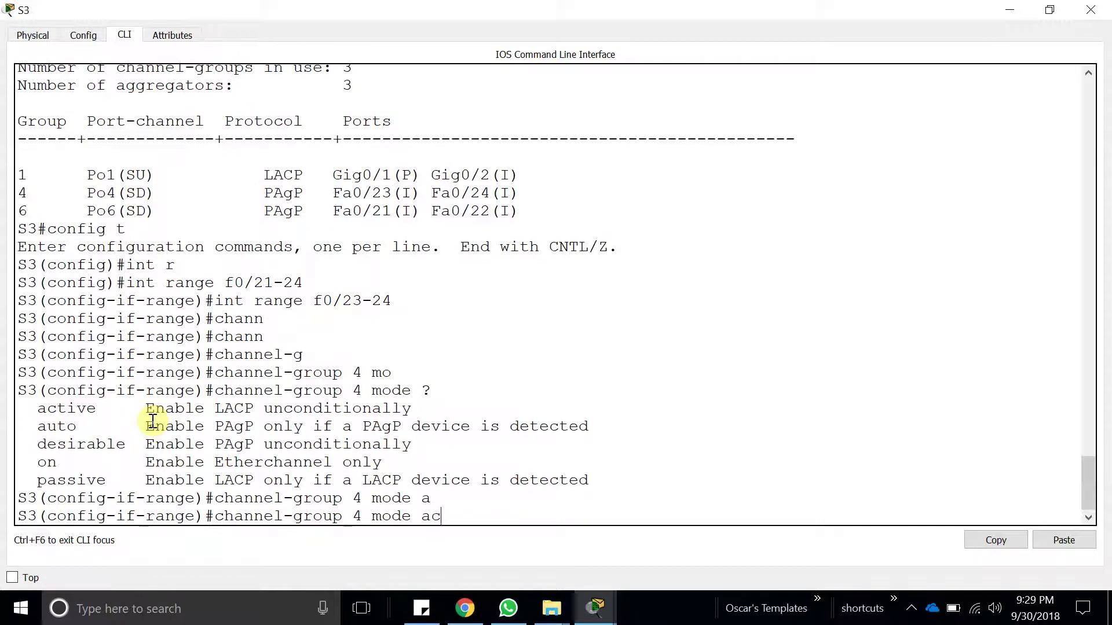
key(Tab)
key(Return)
key(Return)
key(Return)
Set ports f0/23-24 to trunking with the command switchport mode trunk
key(Up)
key(Up)
key(Down)
key(Down)
text(swi)
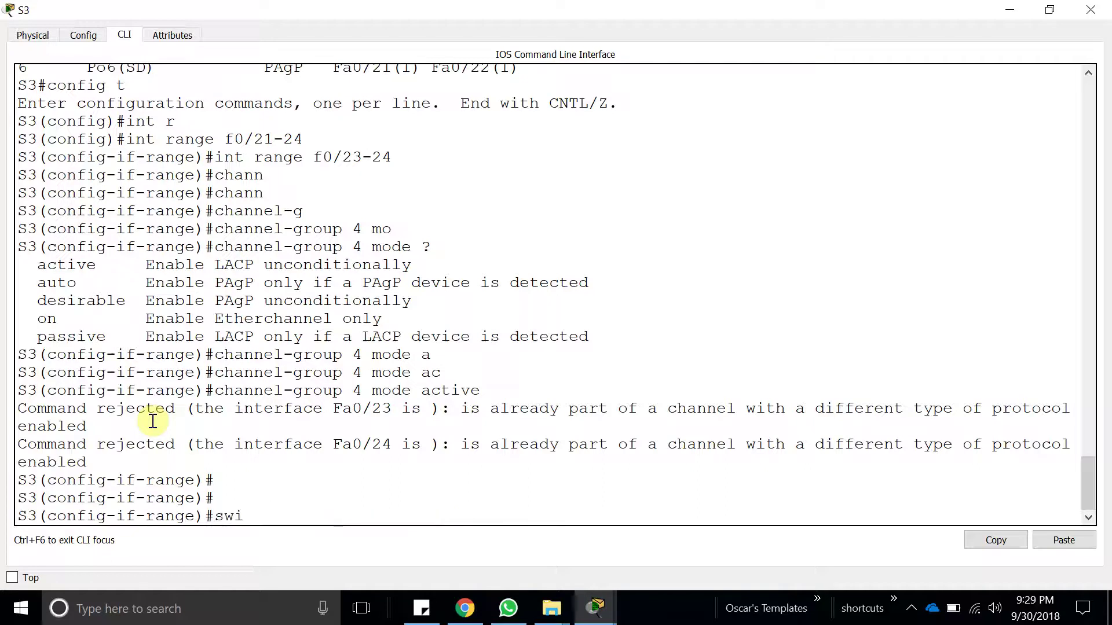
key(Tab)
text(mo)
key(Tab)
text(tr)
key(Tab)
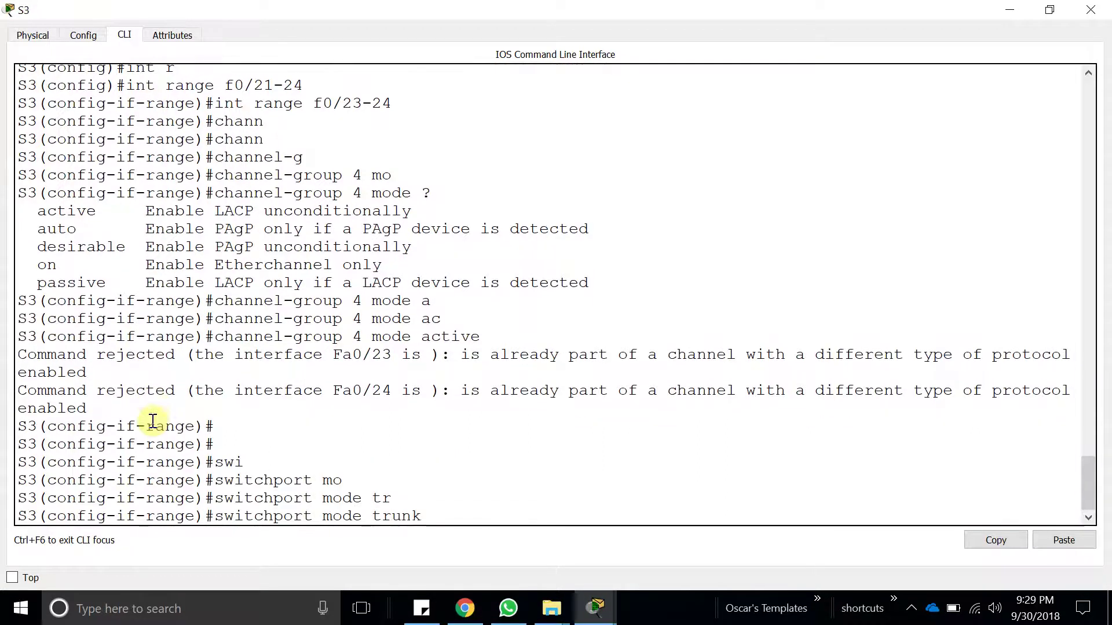
key(Return)
key(Return)
Reuse the earlier range command to select S3's ports f0/21-22
key(Up)
key(Up)
key(Up)
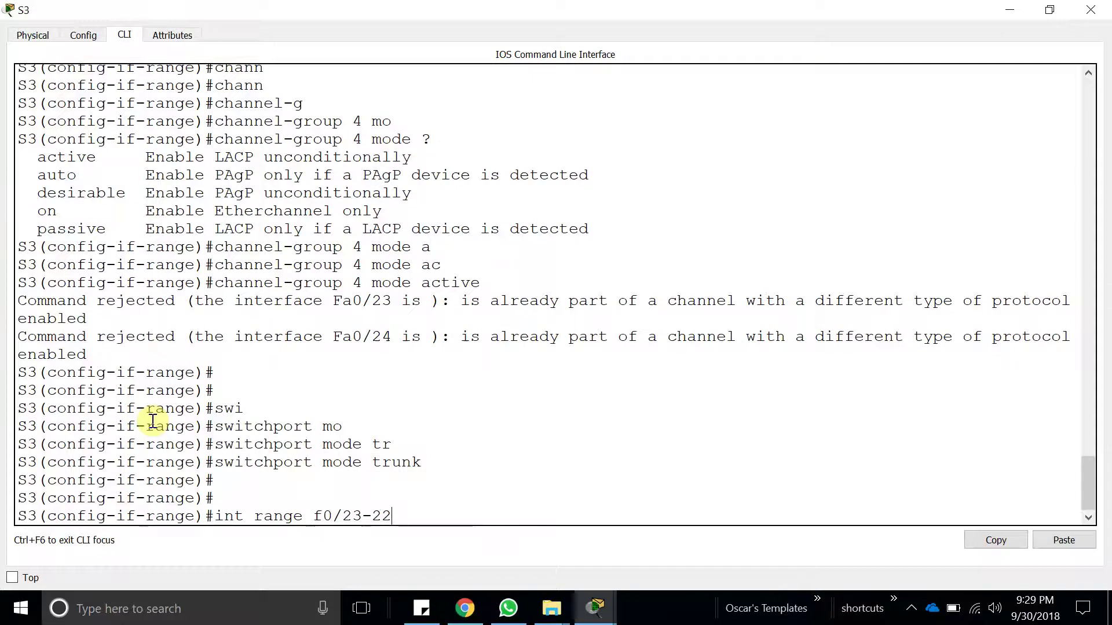
key(Left)
key(Left)
key(Left)
key(BackSpace)
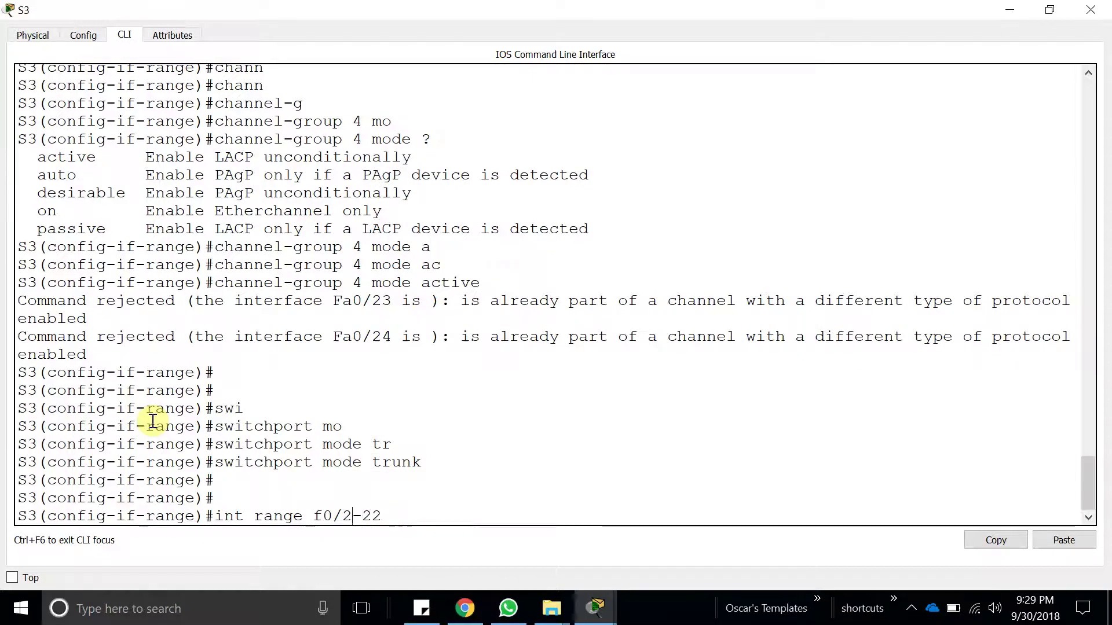
text(1)
key(Return)
Try to set ports f0/21-22 to LACP with the command channel-group 6 mode active
key(Up)
key(Up)
key(Up)
key(Left)
key(Left)
key(Left)
key(Left)
key(Left)
key(Left)
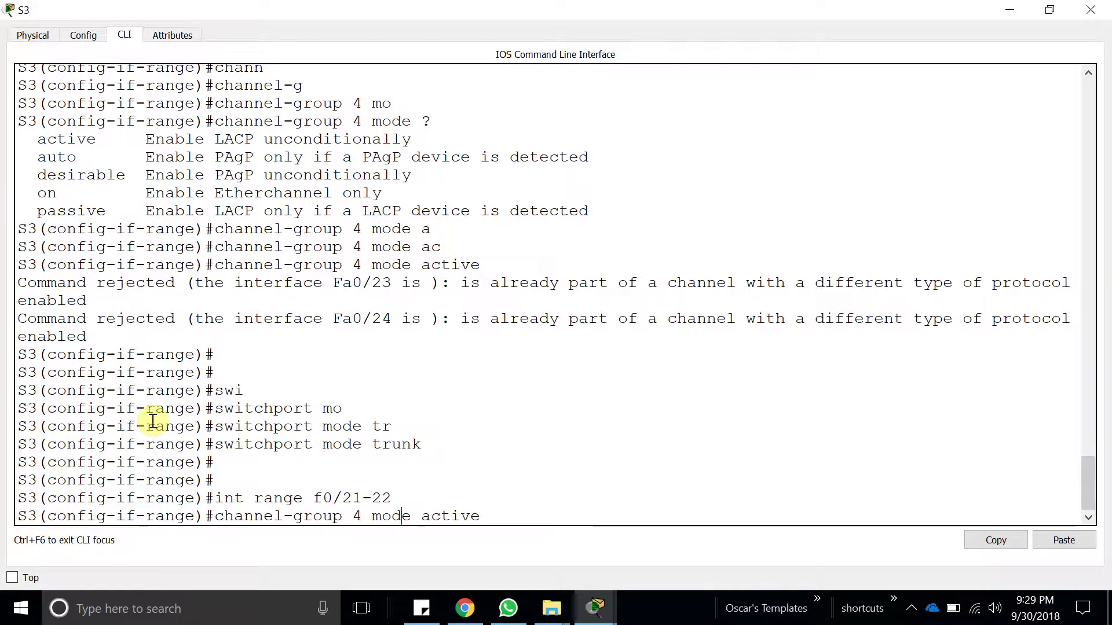
scroll(86, 419, up, 6)
scroll(216, 380, down, 1)
key(Left)
key(Left)
key(Left)
key(Left)
key(Left)
key(BackSpace)
text(6)
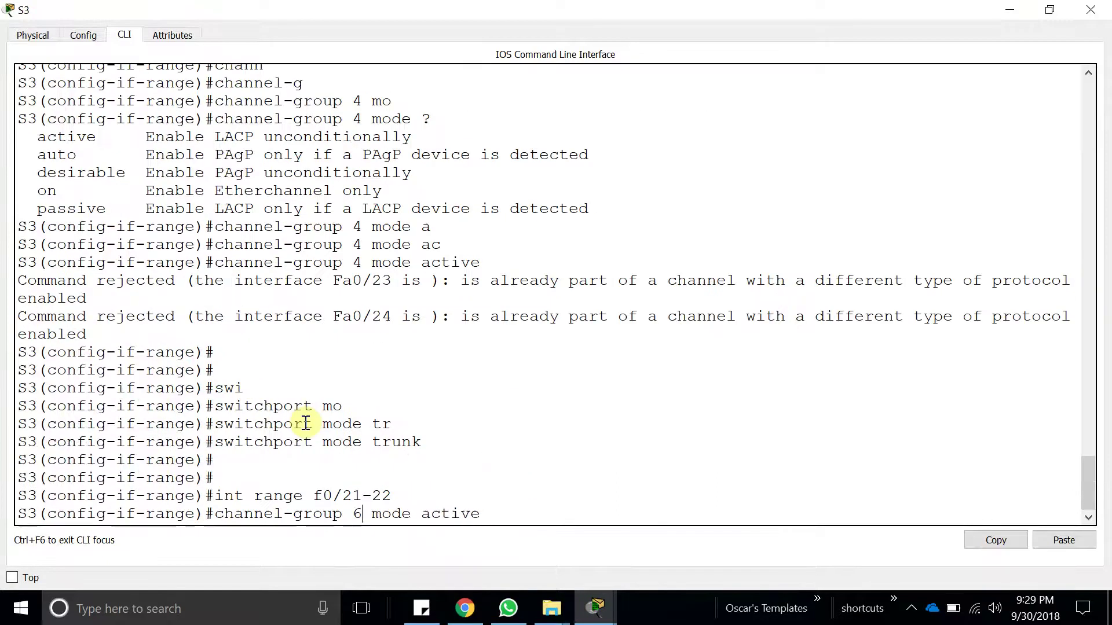
key(Return)
key(Return)
key(Return)
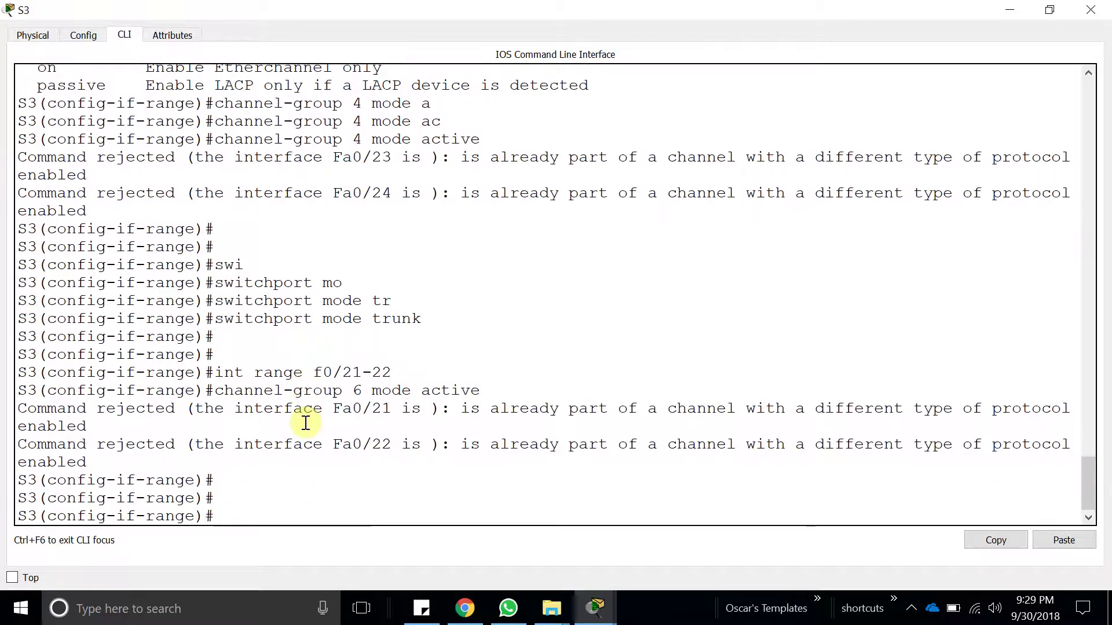
Run switchport mode trunk on ports f0/21-22
key(Up)
key(Up)
key(Up)
key(Return)
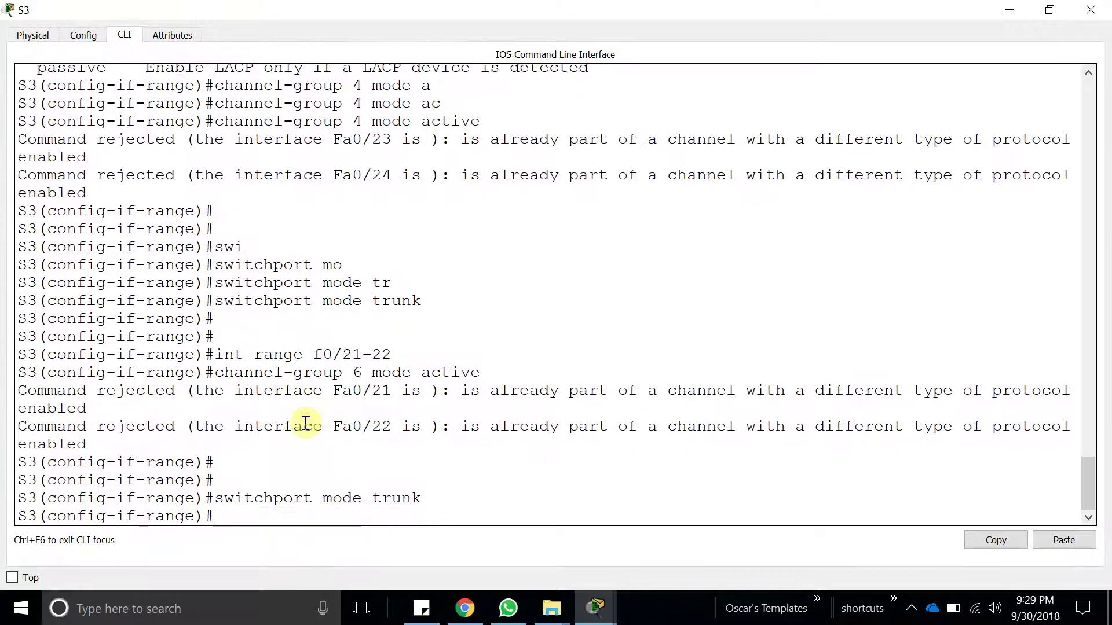
scroll(317, 400, up, 4)
scroll(318, 400, down, 5)
Leave configuration mode on S3 with end and run show etherchannel summary
text(end)
key(Return)
text(show et)
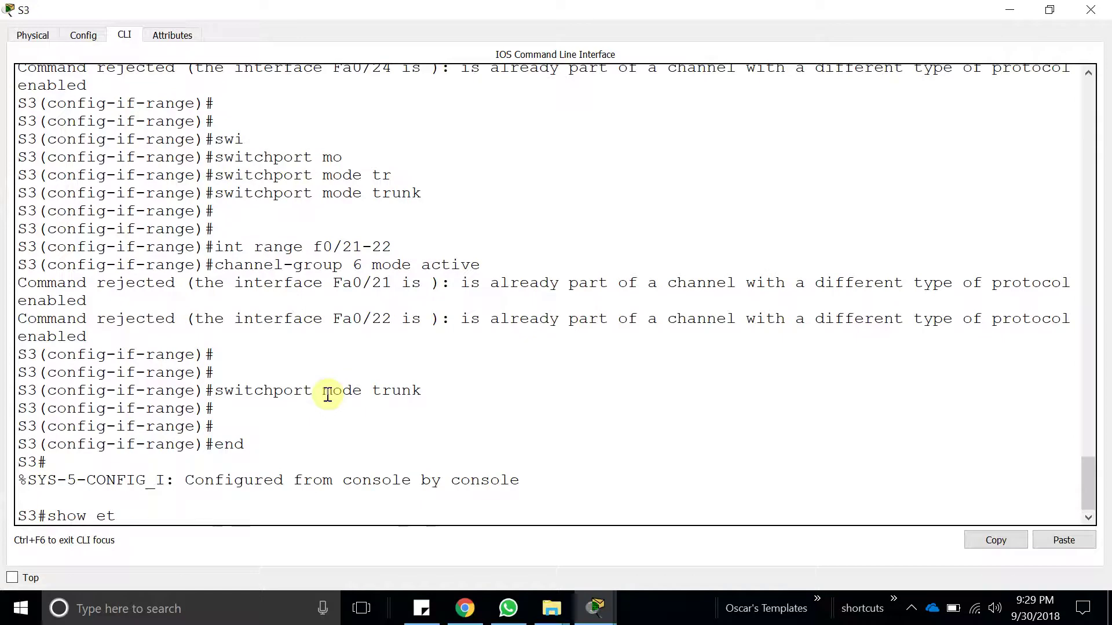
key(Tab)
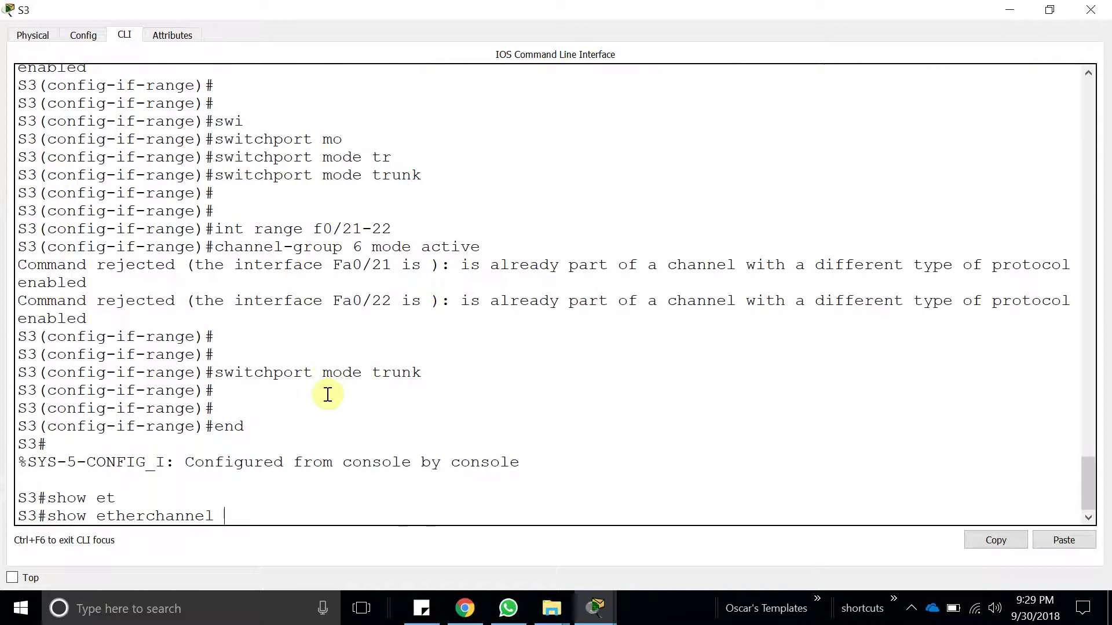
text(s)
key(Tab)
key(Return)
key(Return)
Compare the protocol and numbering of S3's port channels 4 and 6 in the summary with the port channel labels in the topology
double_click(286, 480)
double_click(283, 462)
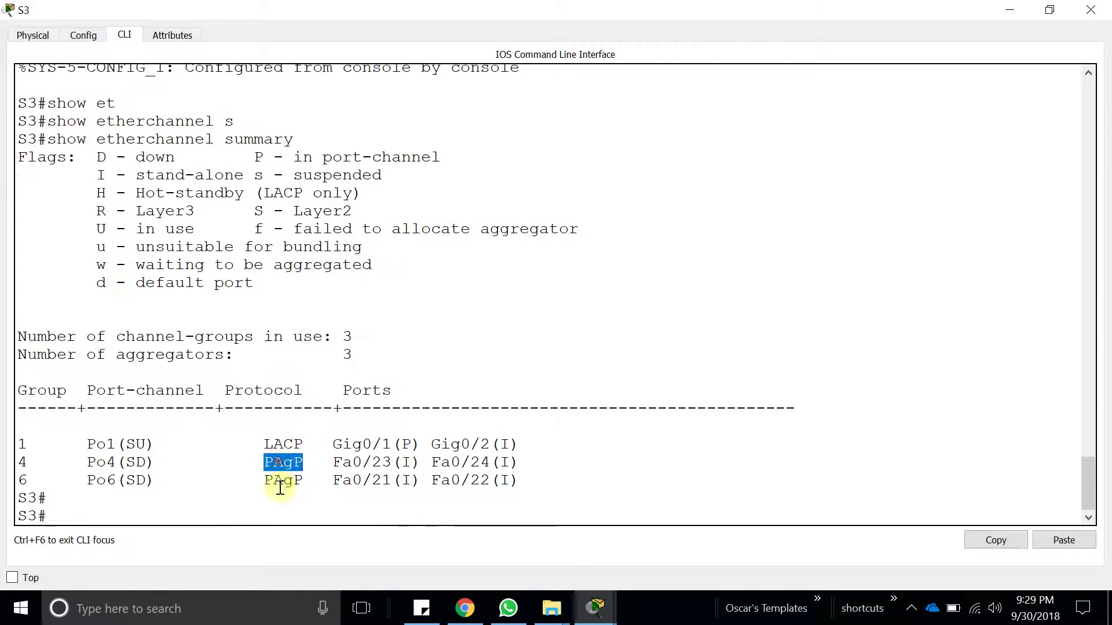
click(1054, 18)
drag(569, 162, 852, 141)
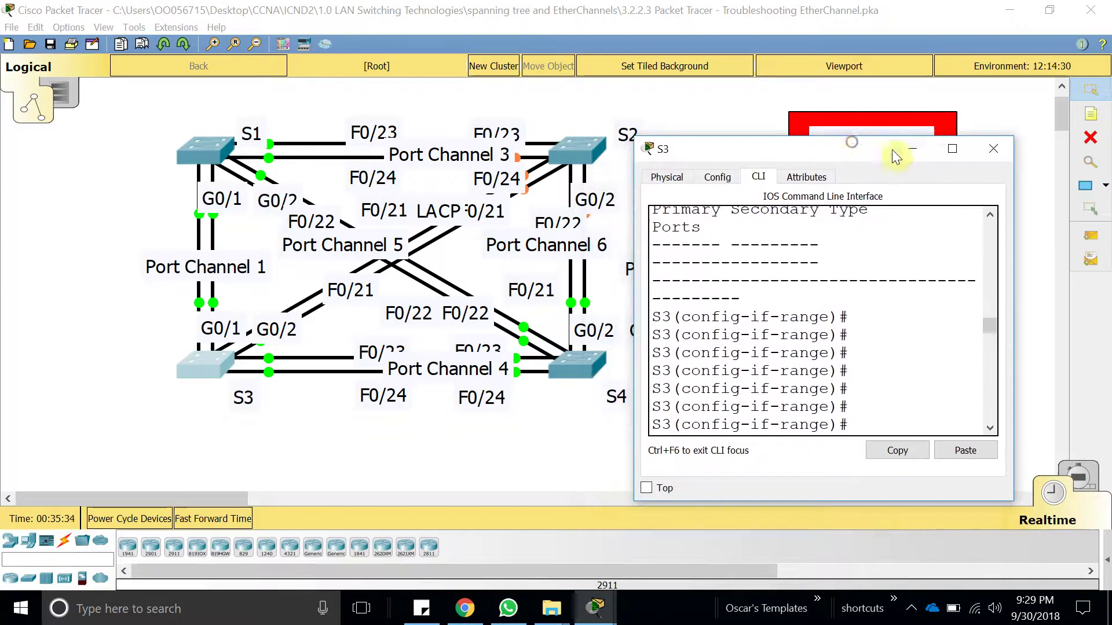
click(951, 149)
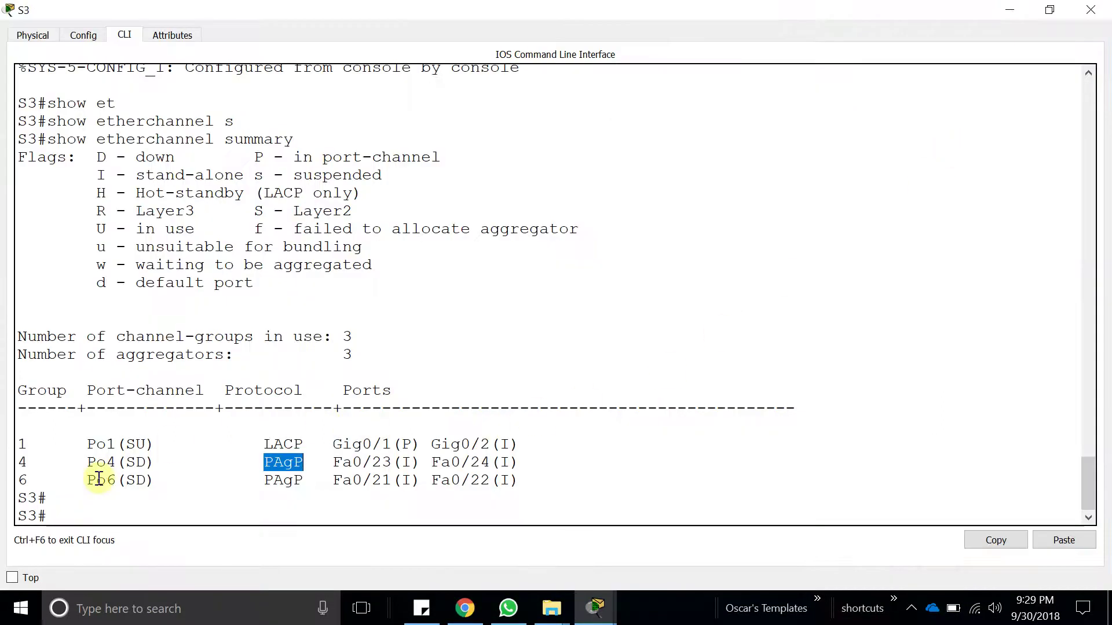
drag(87, 480, 17, 462)
double_click(319, 11)
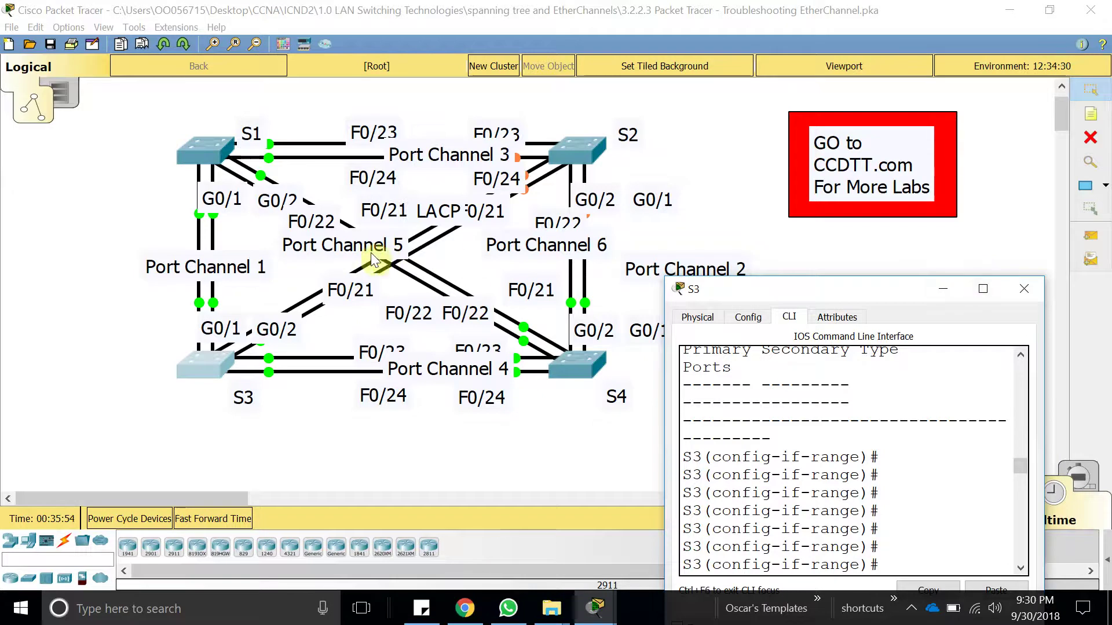
click(971, 288)
click(375, 426)
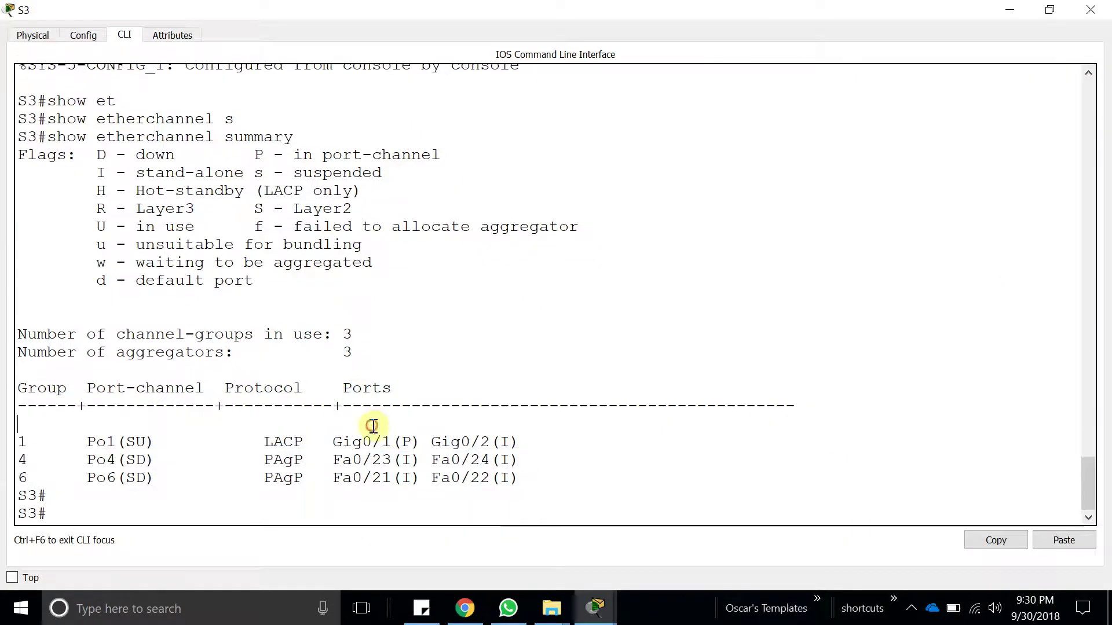
drag(116, 477, 96, 473)
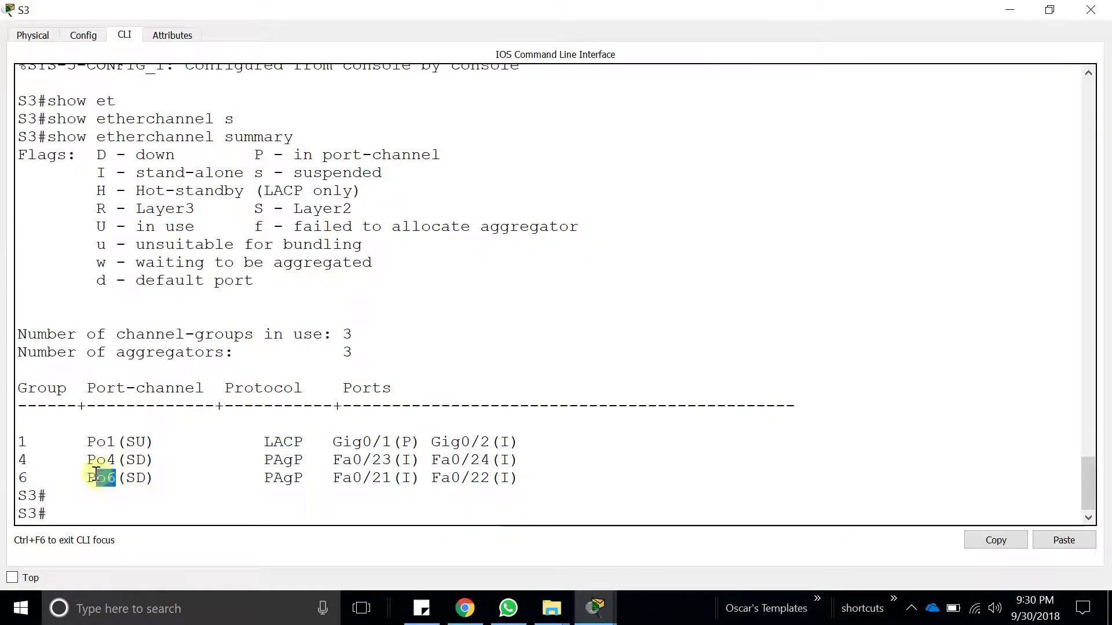
Enter global configuration mode on S3 and select its ports with int range f0/21-22
text(config t)
key(Return)
key(Up)
key(Up)
key(Up)
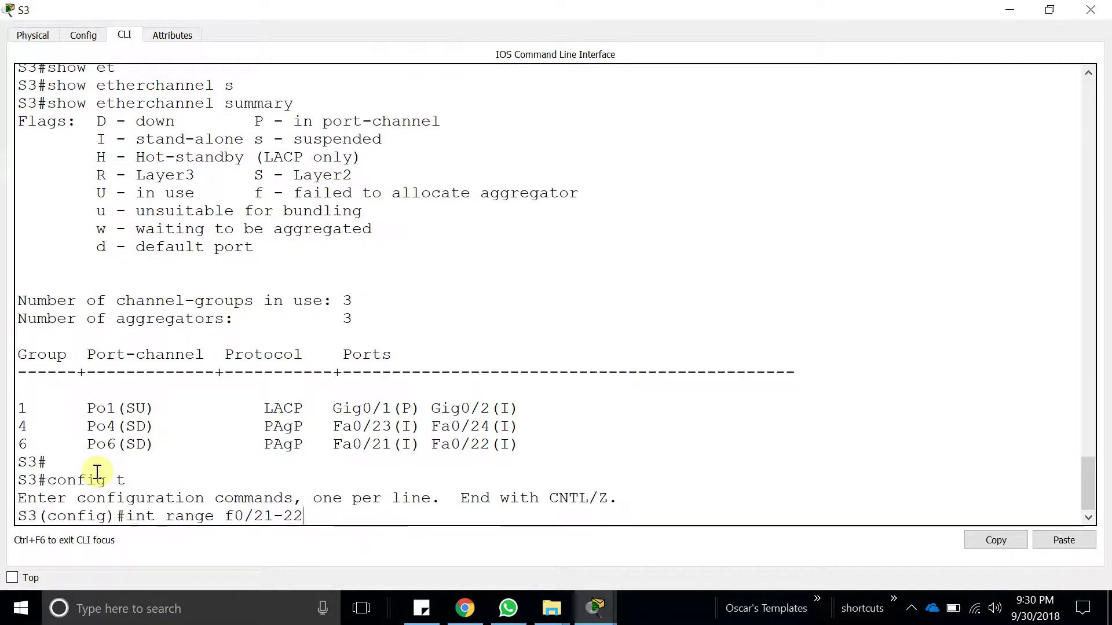
key(Return)
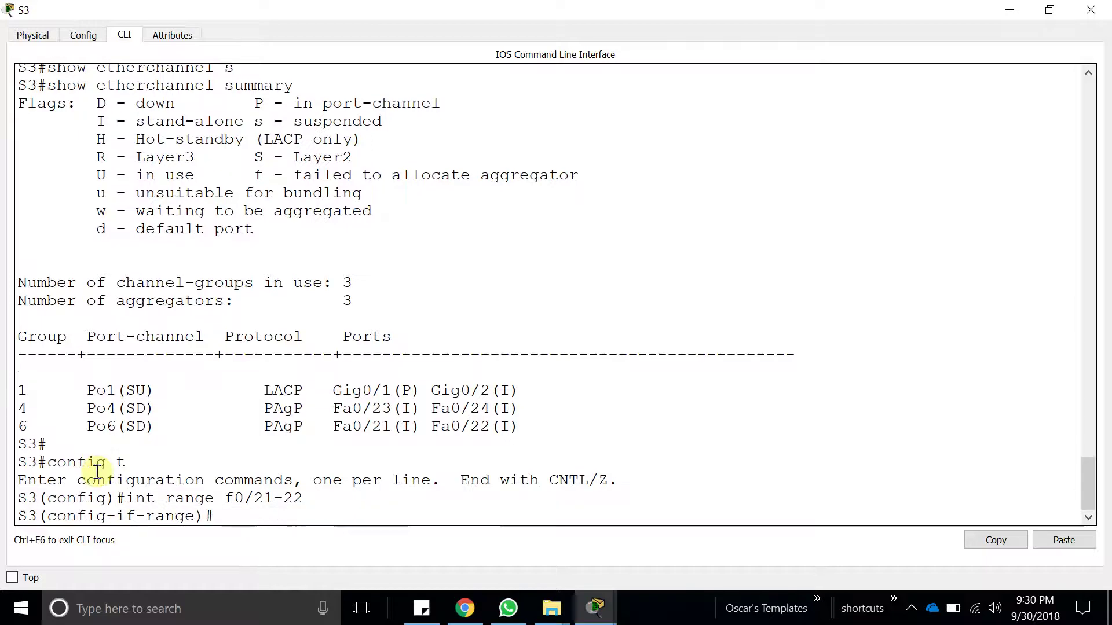
Try to move ports f0/21-22 to port channel 5 with the command channel-group 5 mode active
key(Up)
key(Up)
key(Up)
key(Up)
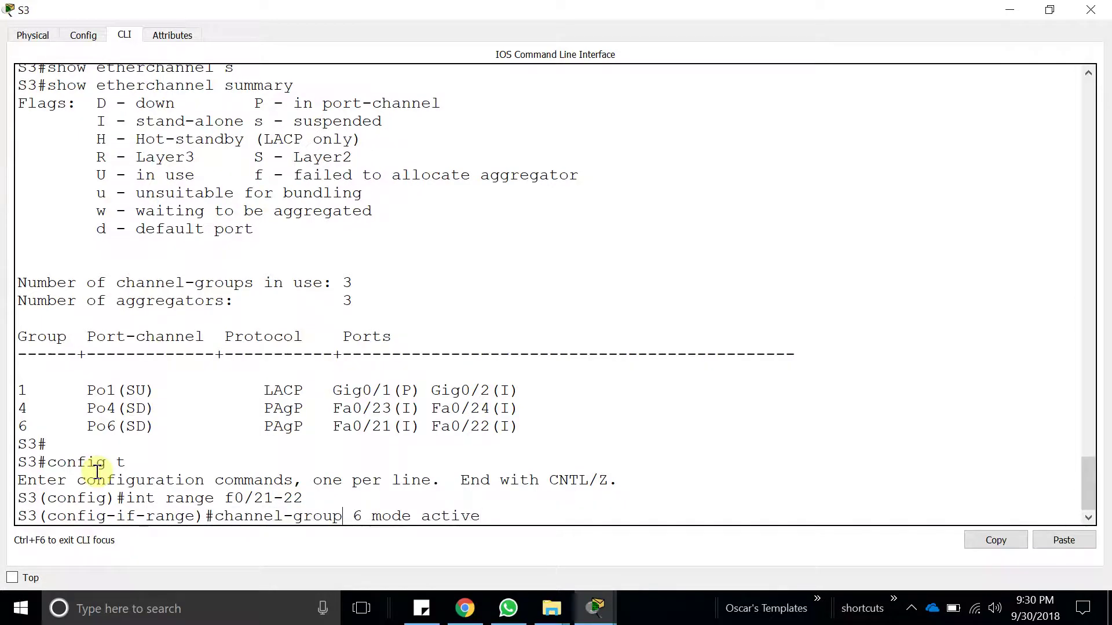
key(BackSpace)
text(5)
key(Return)
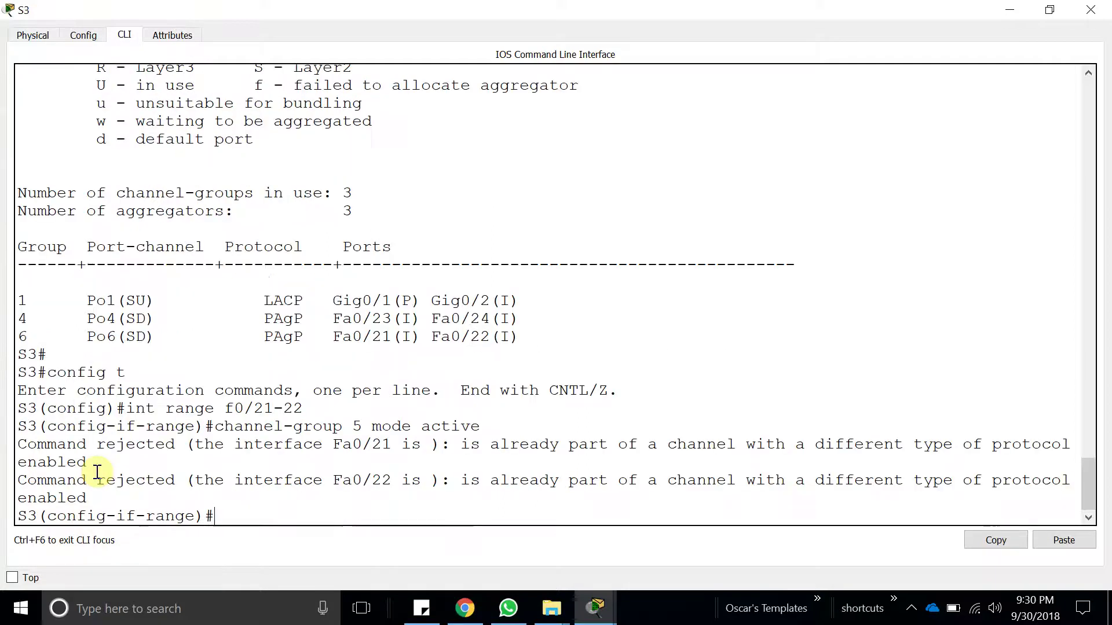
key(Return)
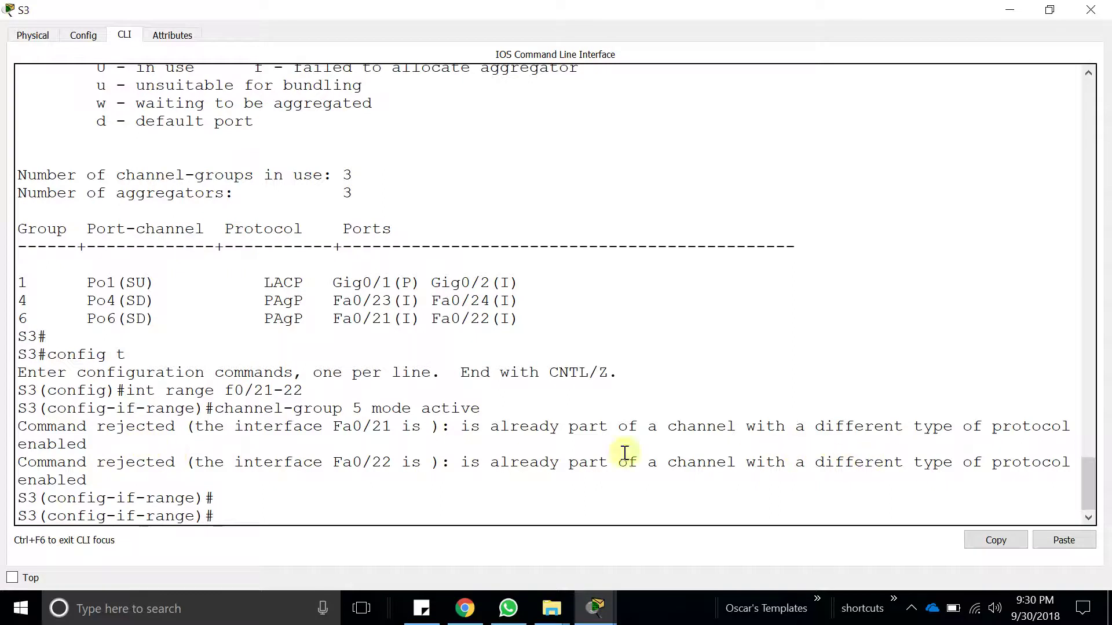
drag(89, 480, 20, 408)
click(290, 504)
Remove the existing channel group assignment from ports f0/21-22 with the command no channel-group 4 mode active
key(Up)
key(Up)
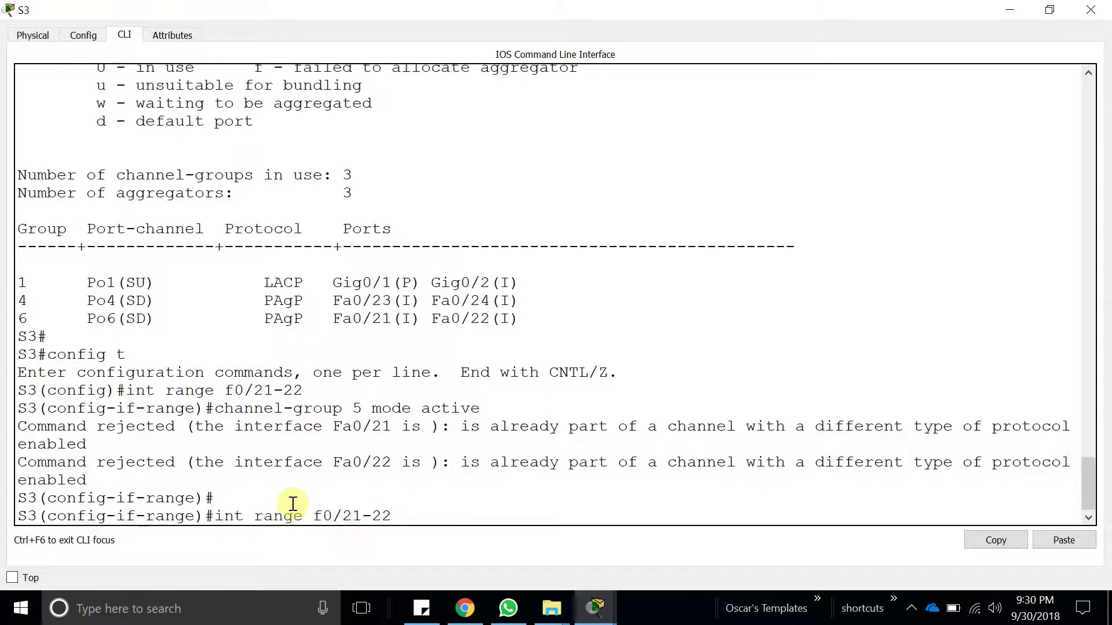
key(Down)
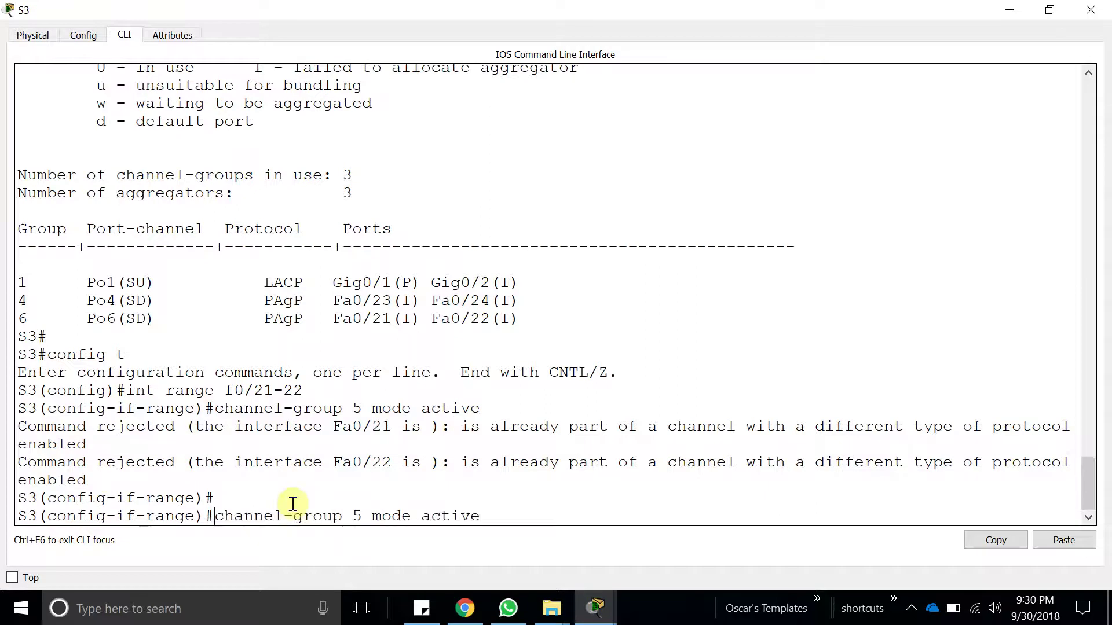
text(no)
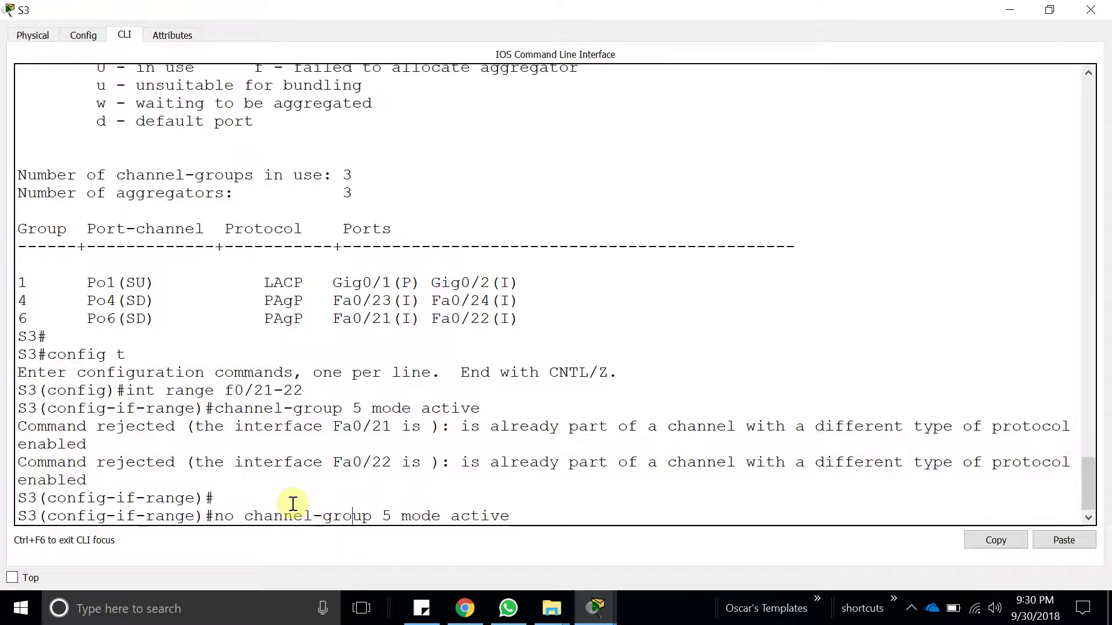
key(Delete)
text(4)
key(Return)
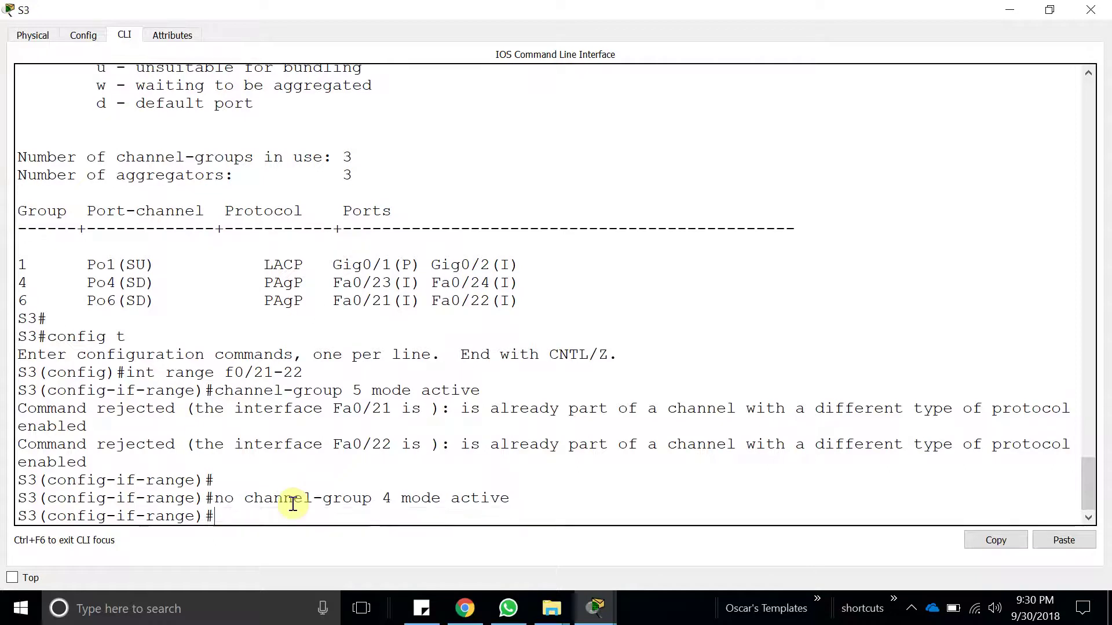
Assign ports f0/21-22 to port channel 5 using LACP with the command channel-group 5 mode active
key(Up)
key(Up)
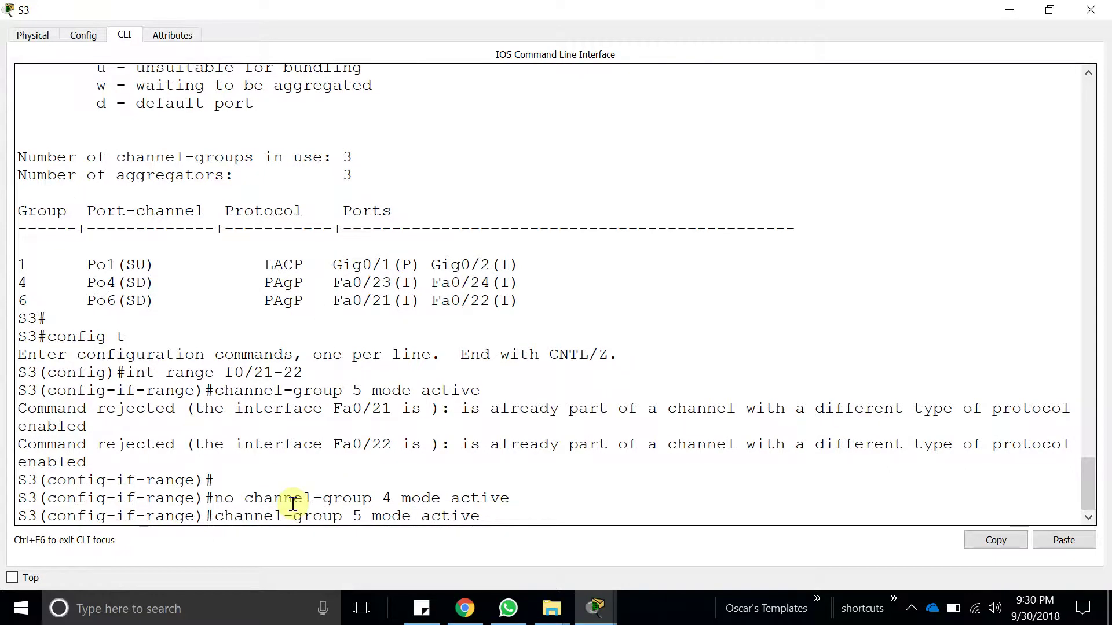
key(Return)
key(Return)
key(Return)
key(Return)
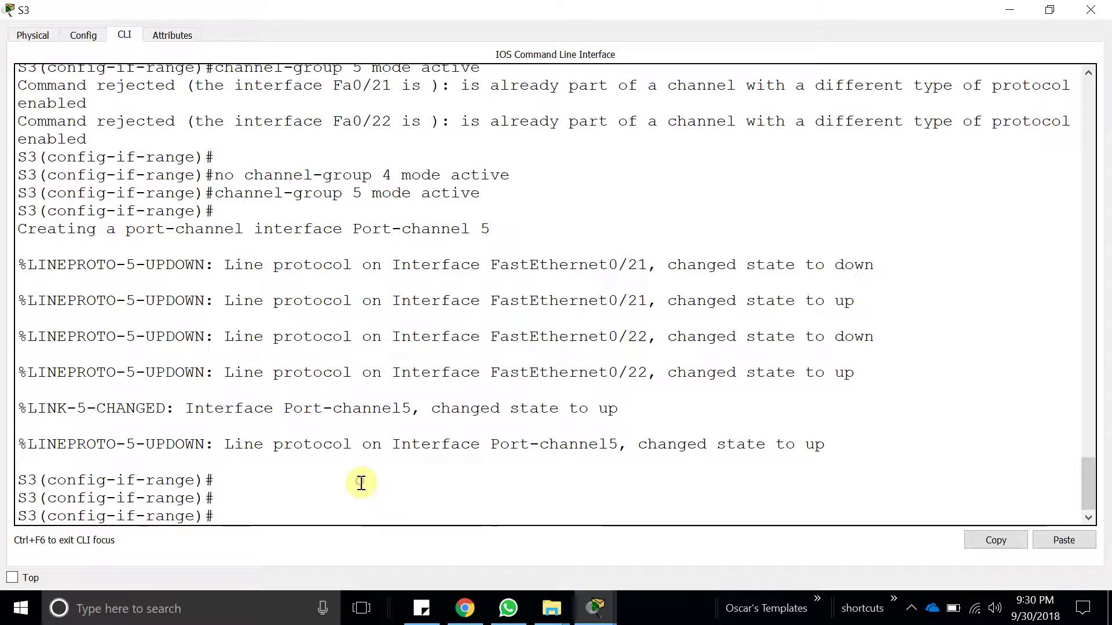
Display S3's EtherChannel summary from within configuration mode with do show etherchannel summary
text(do show )
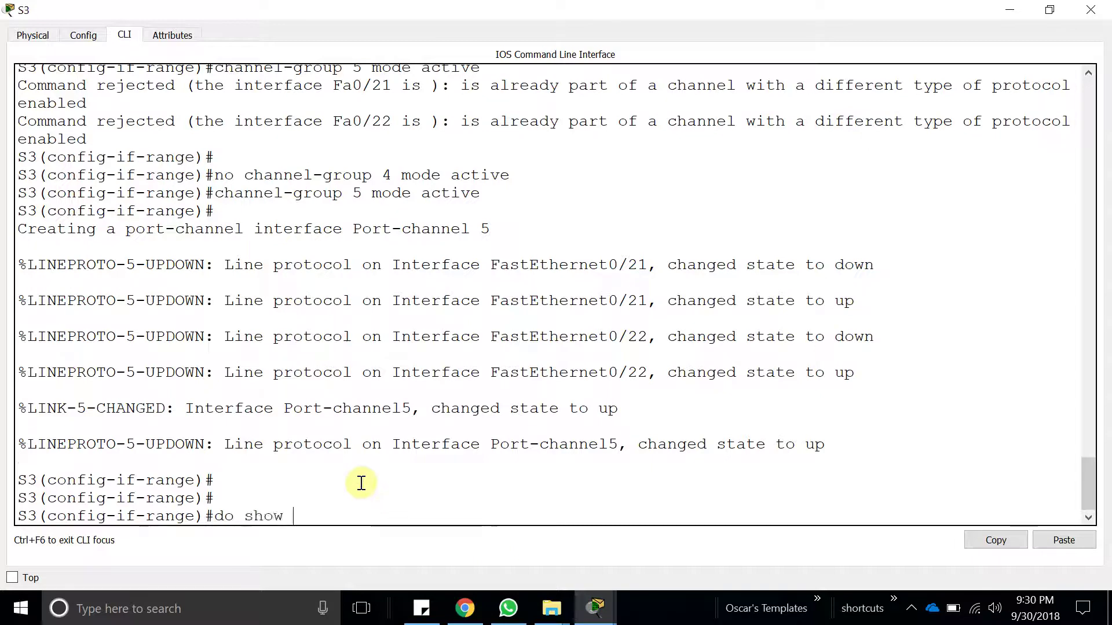
text(ether)
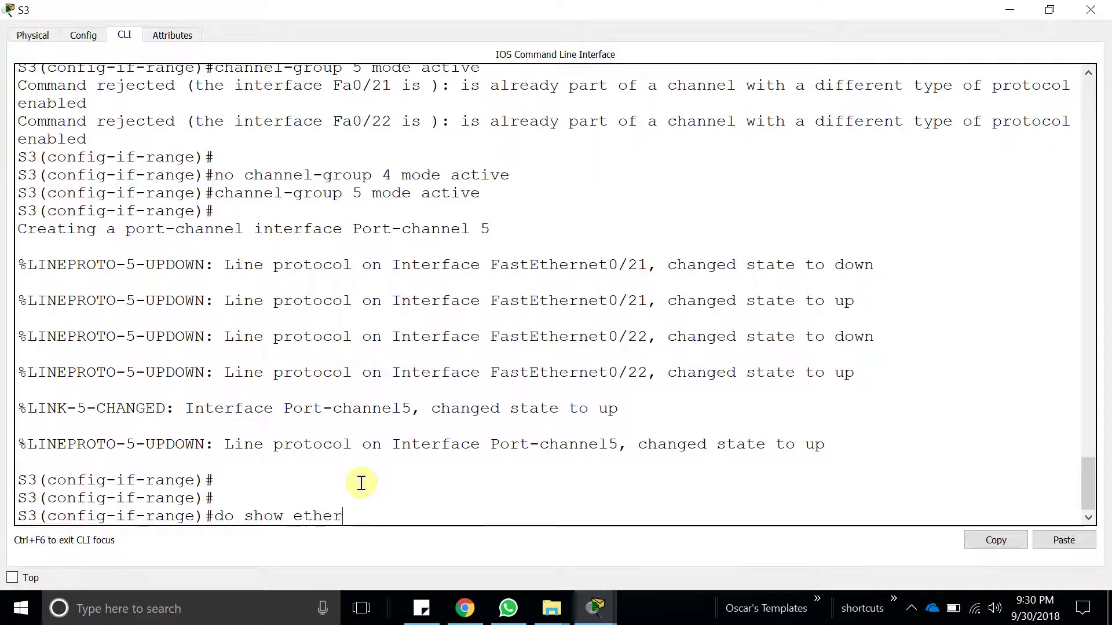
text(channel summary)
key(Return)
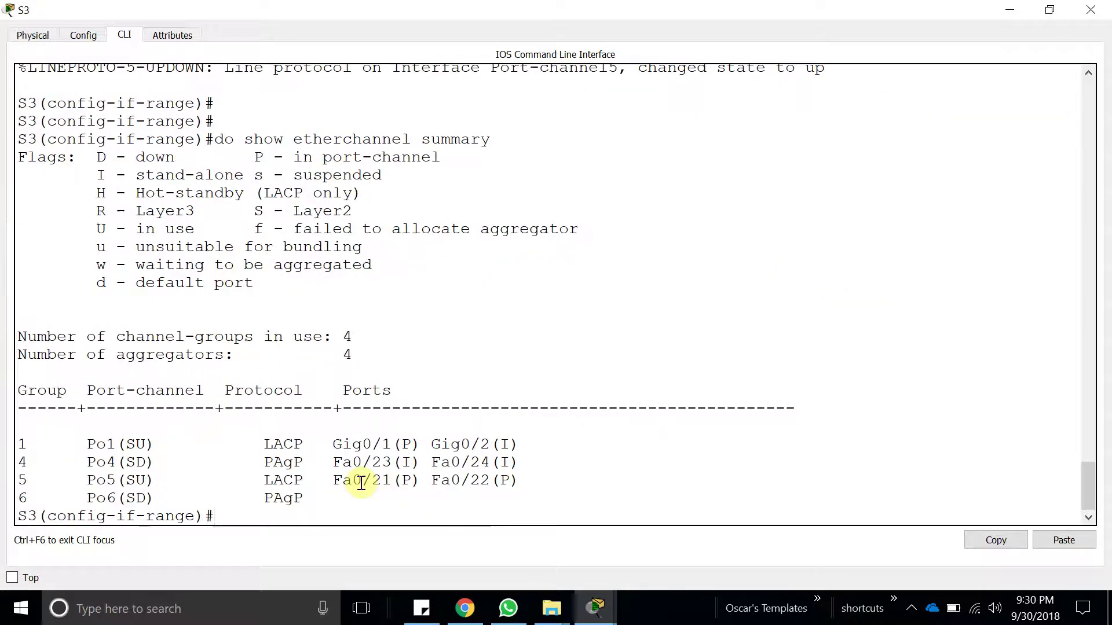
Examine the protocols and member ports of port channels 4 and 5 in S3's EtherChannel summary
double_click(283, 462)
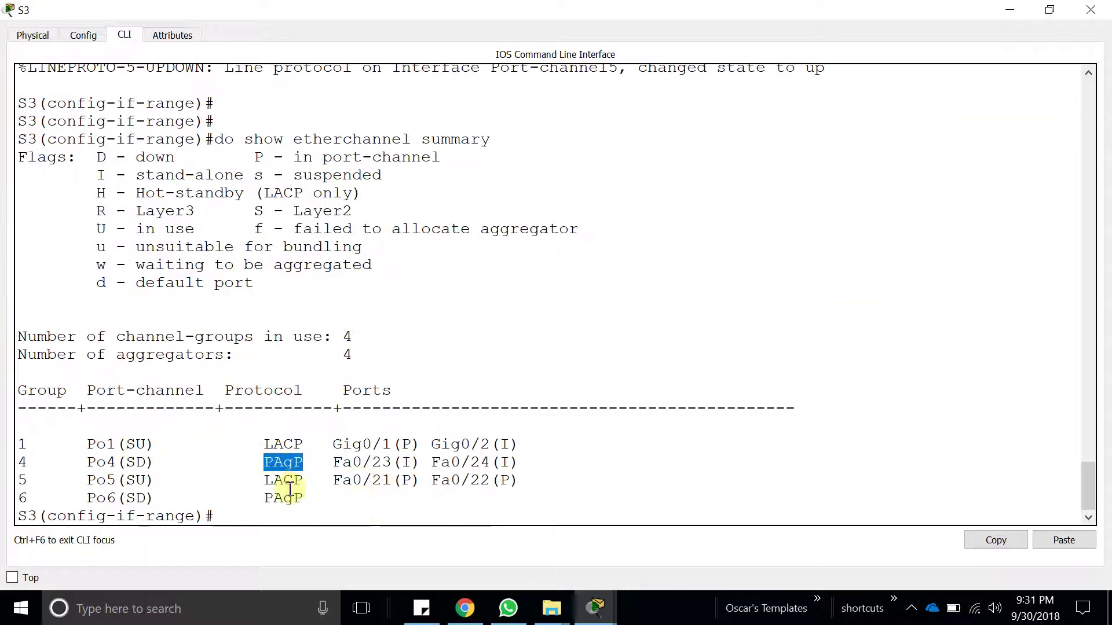
click(94, 462)
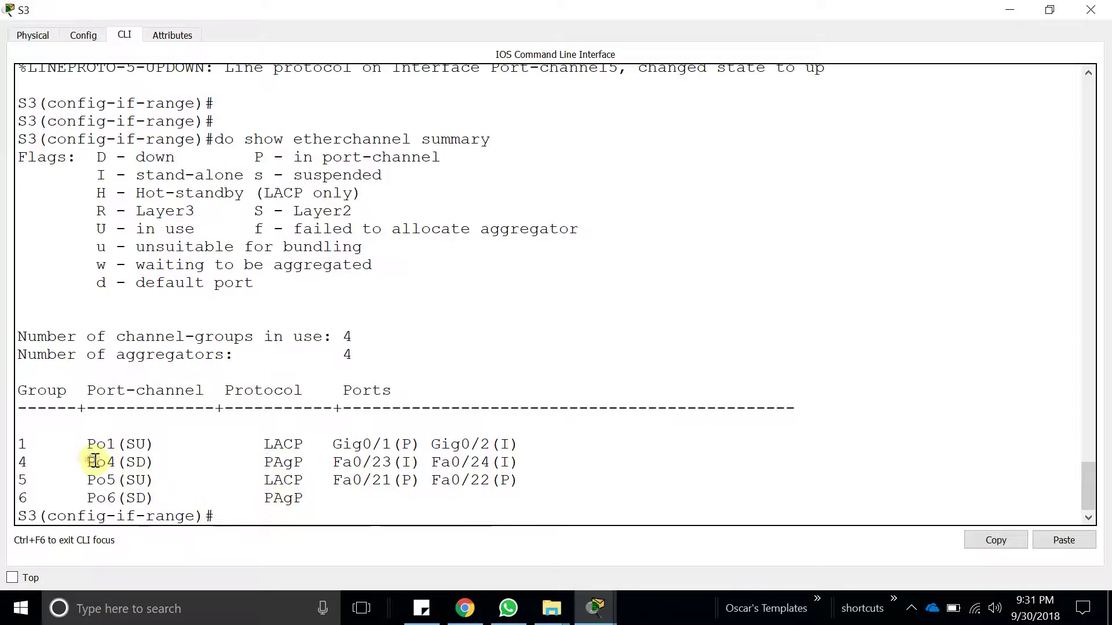
double_click(101, 462)
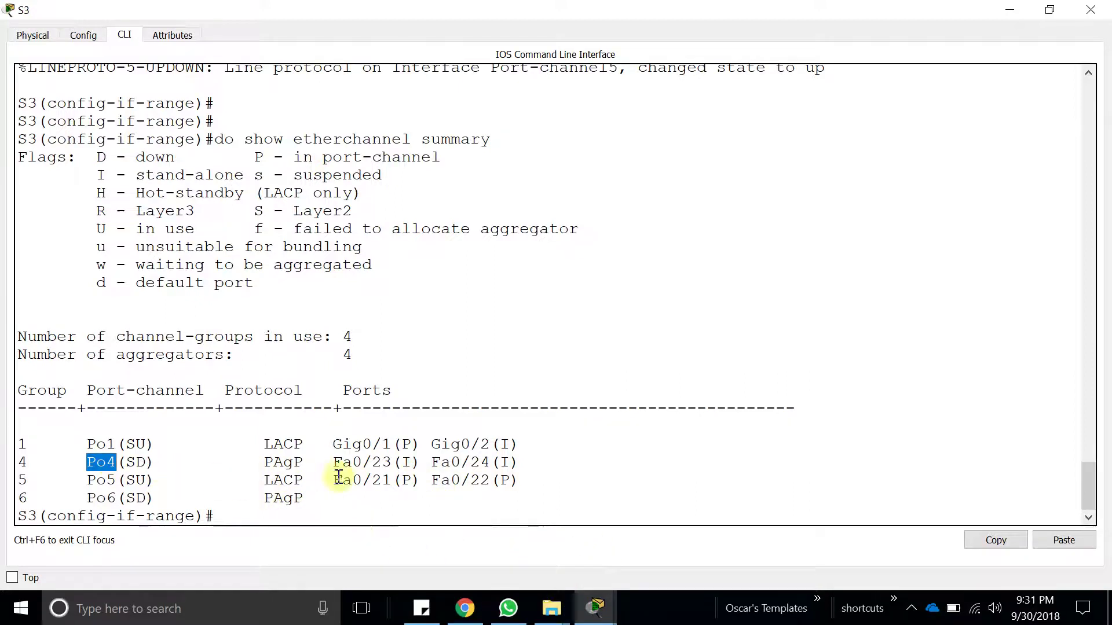
double_click(282, 480)
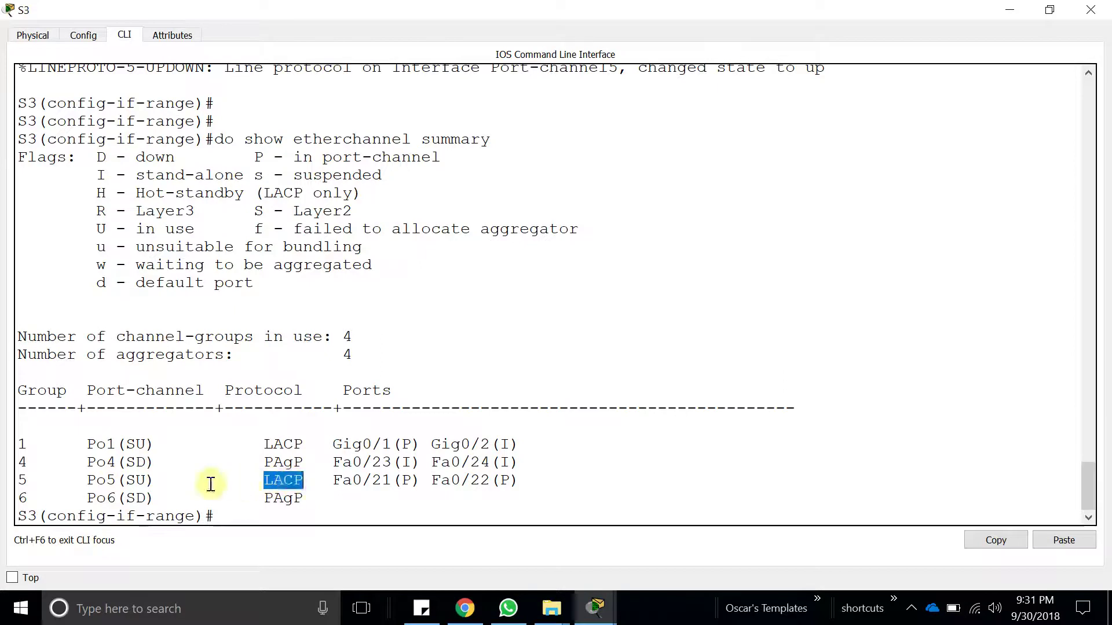
drag(334, 480, 534, 484)
key(Return)
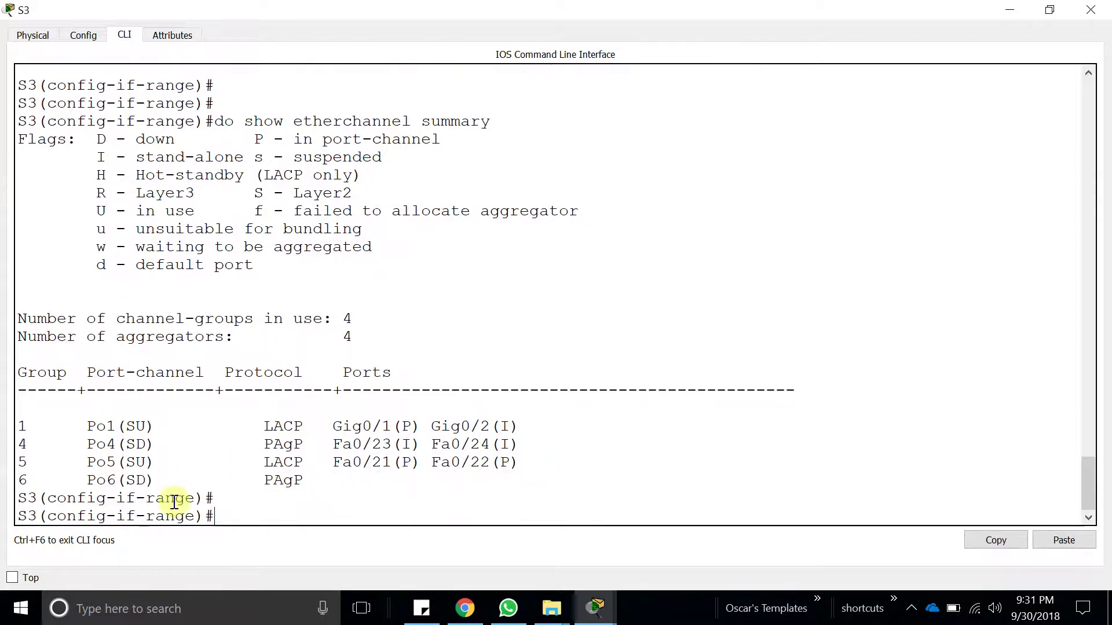
Leave interface range configuration and remove port channel 6 from S3 with the command no int port-channel 6
text(exit)
key(Return)
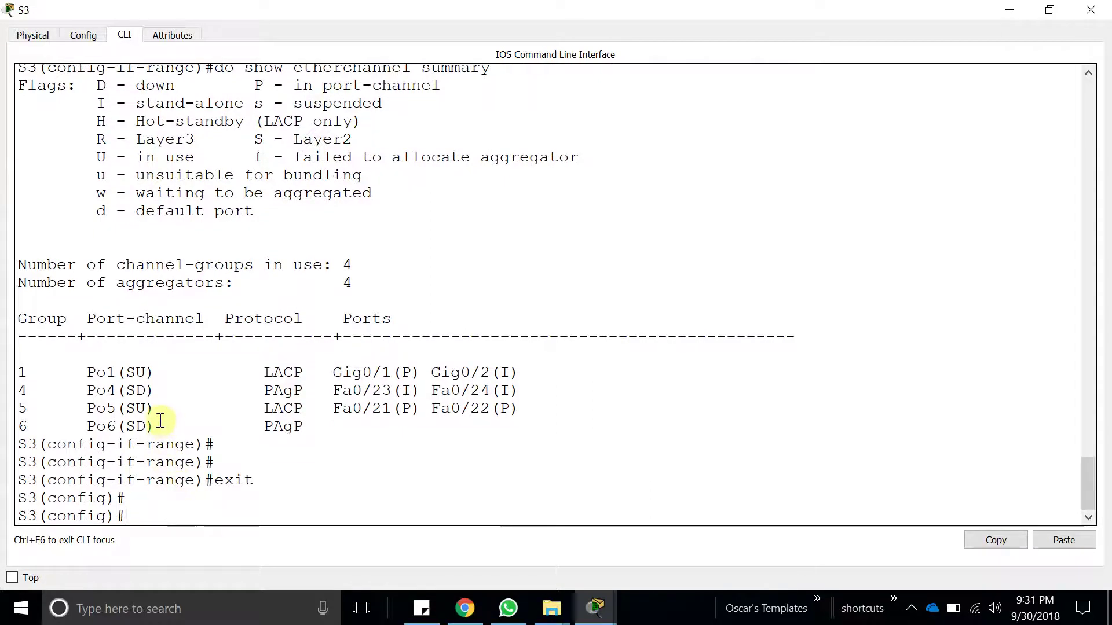
drag(167, 427, 90, 426)
click(186, 509)
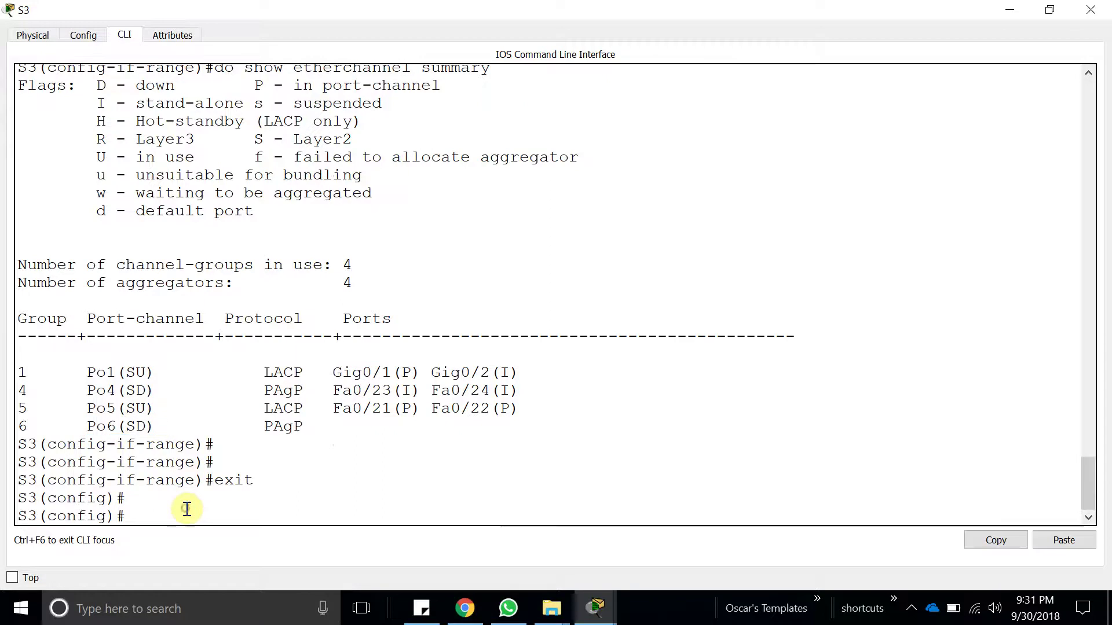
text(int)
key(Tab)
text(po)
key(Tab)
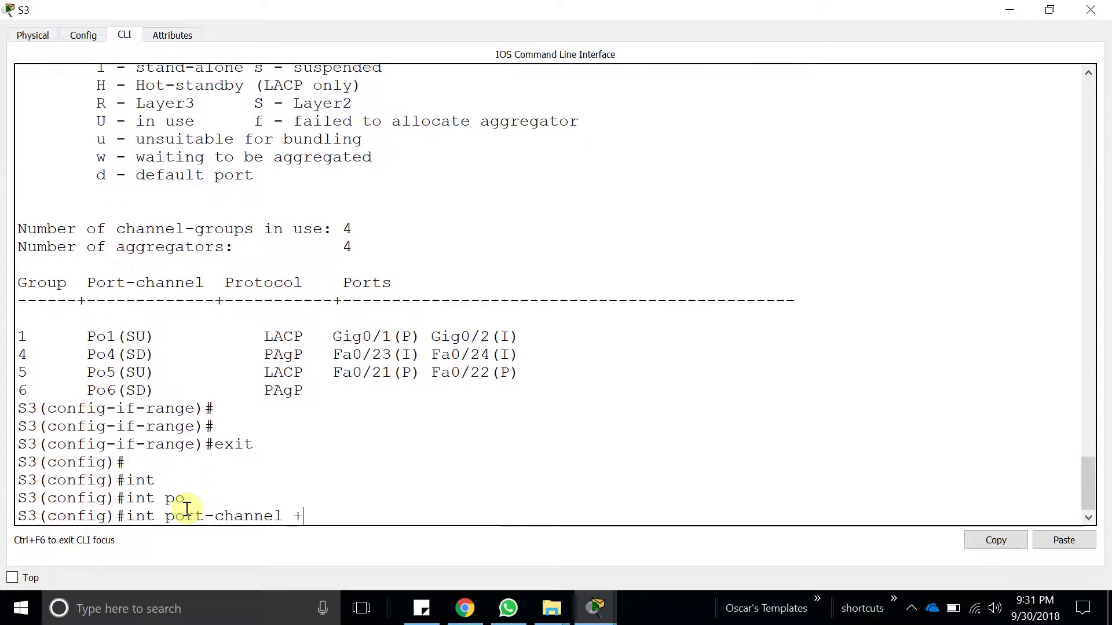
text(6)
key(ctrl+a)
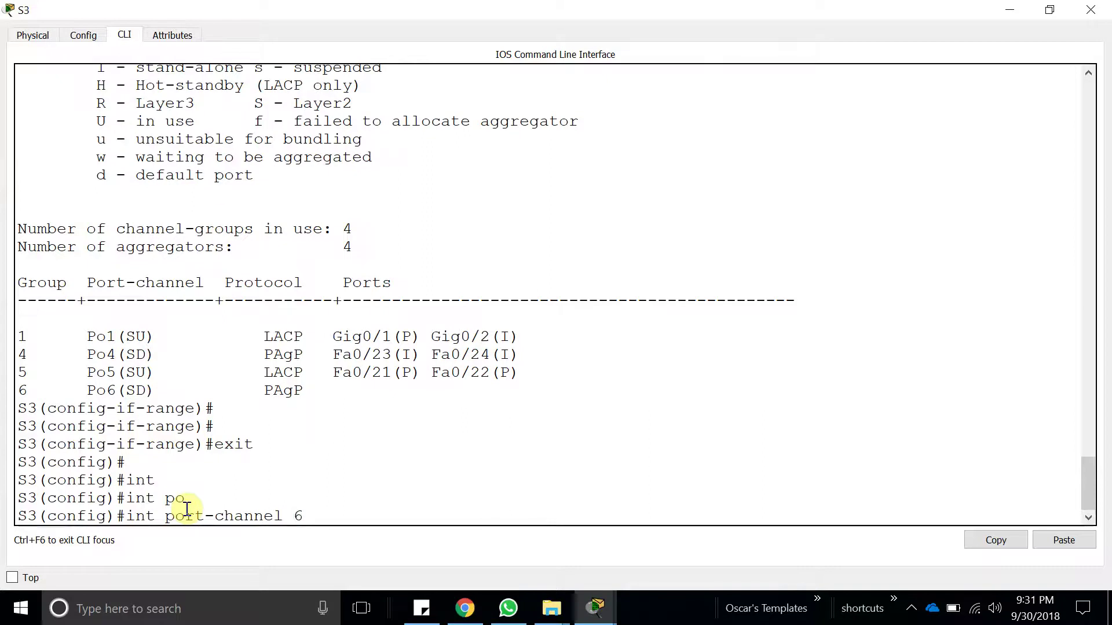
text(no)
key(Return)
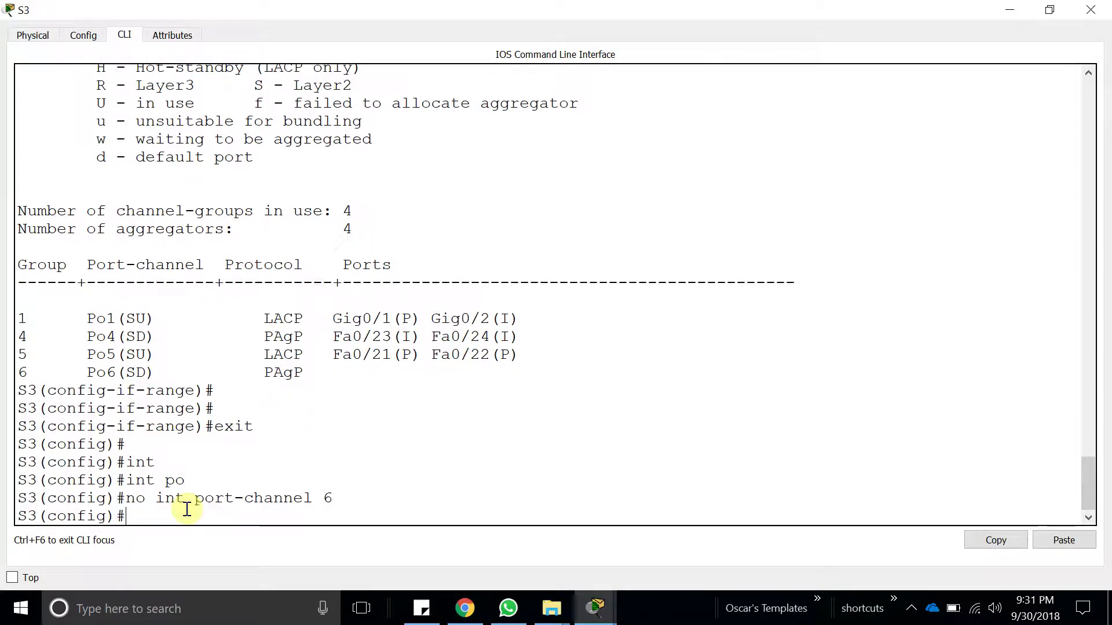
Display S3's EtherChannel summary from global configuration mode with do show etherchannel summary
text(do show eth)
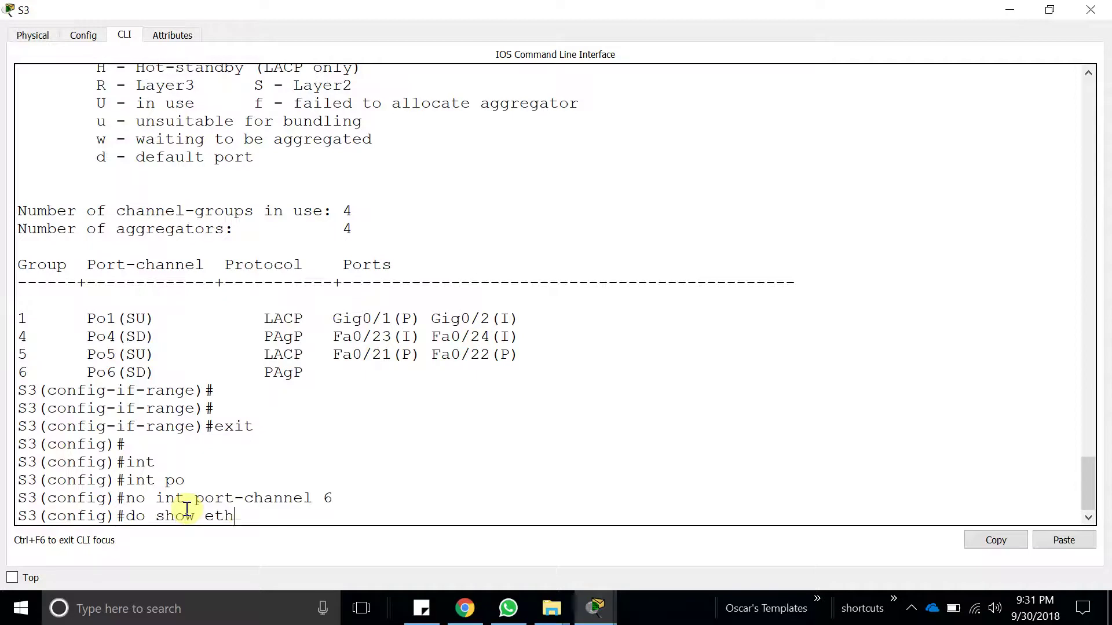
text(erchan)
key(BackSpace)
text(channel)
text(ummary)
key(Return)
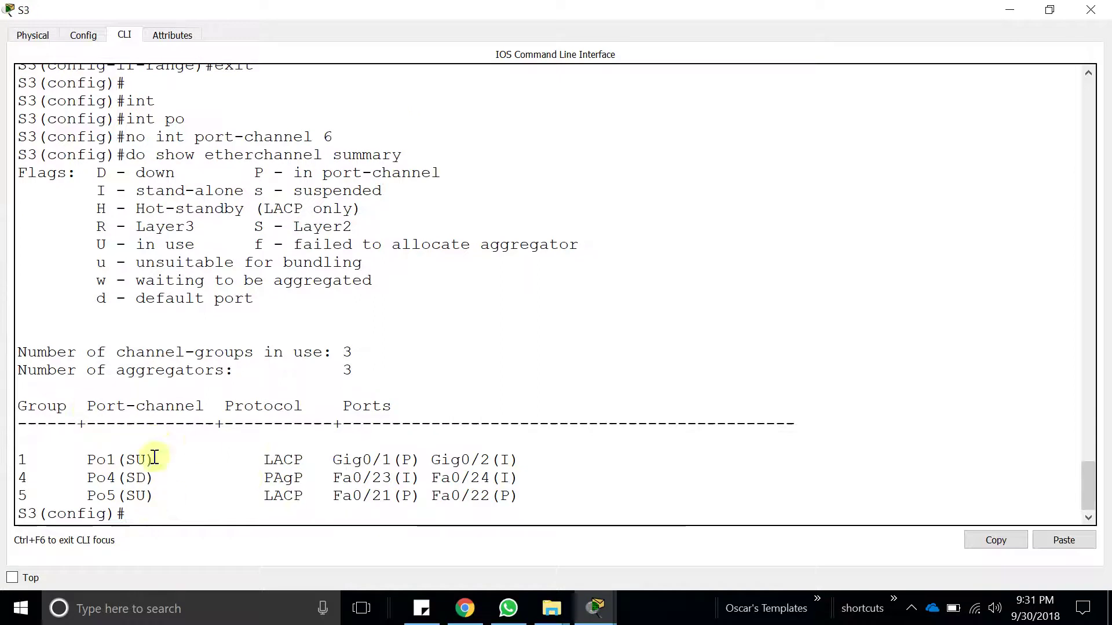
Review the port channel 6 removal command and check the protocols of S3's remaining port channels, especially Po4
drag(328, 135, 125, 137)
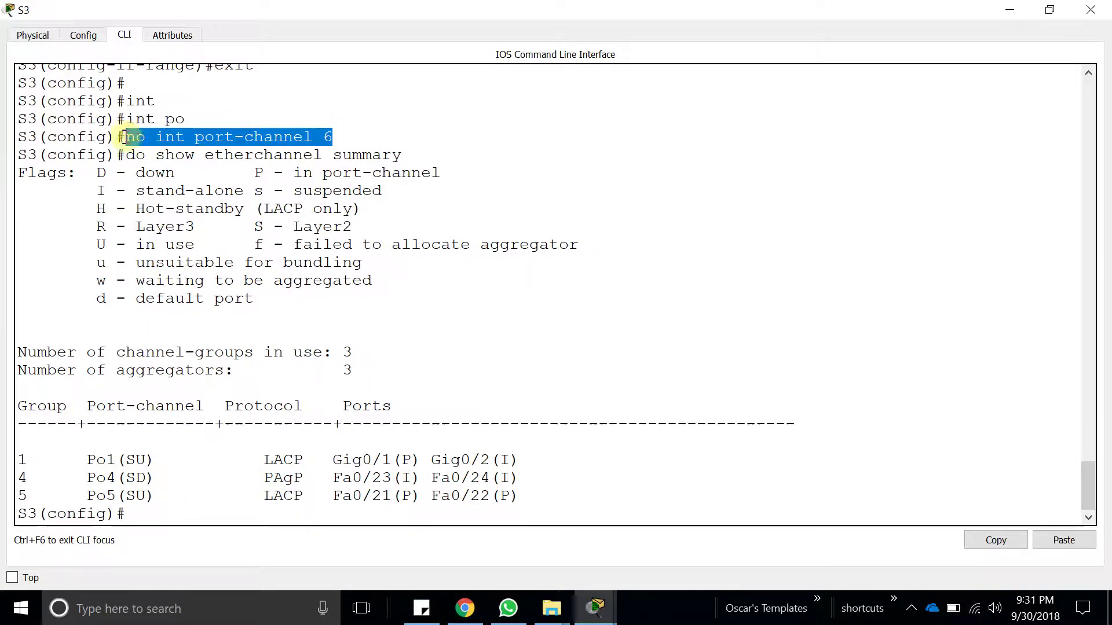
double_click(281, 460)
double_click(290, 496)
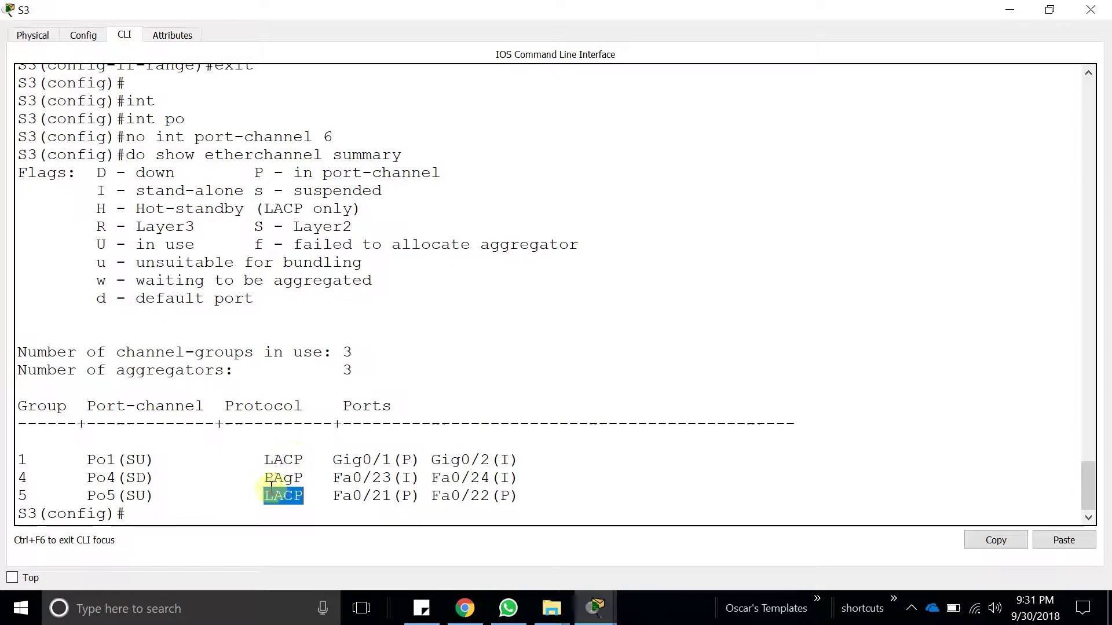
double_click(284, 478)
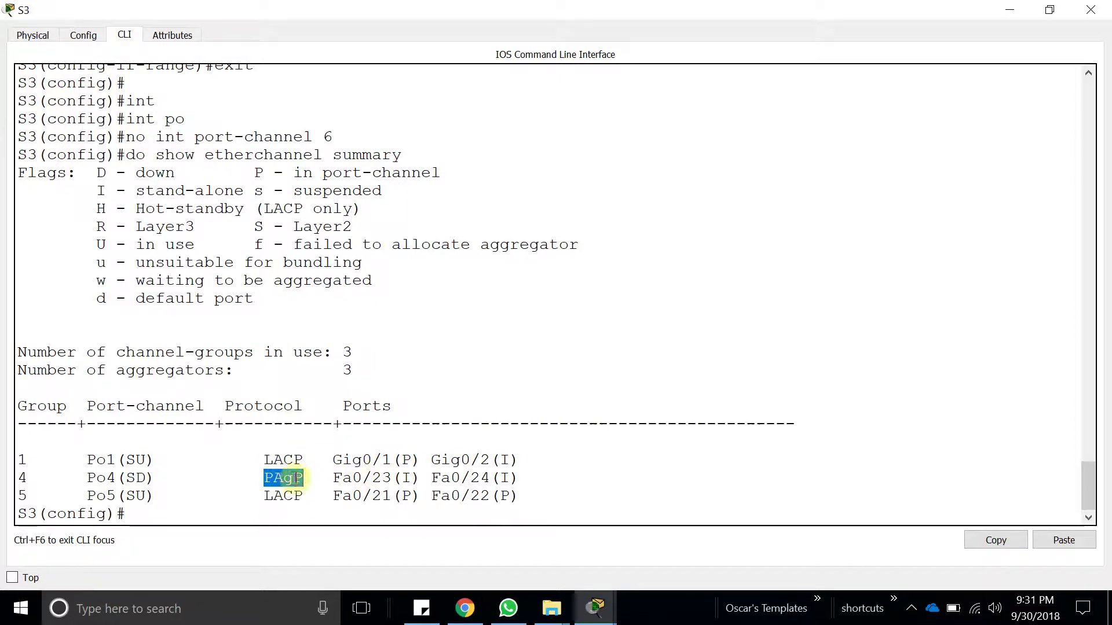
drag(92, 477, 129, 470)
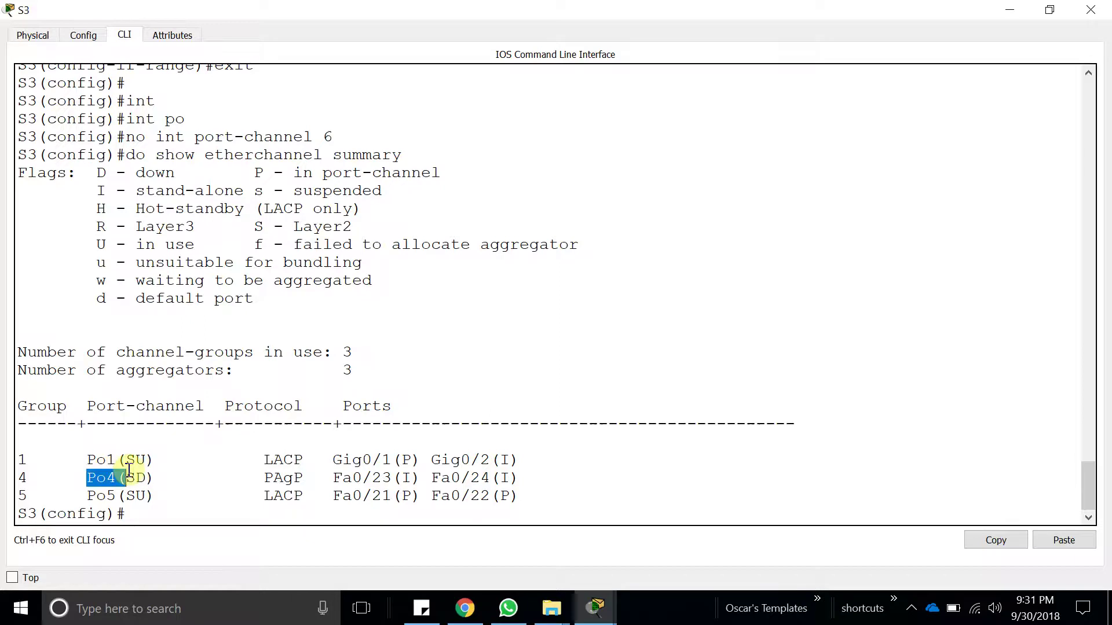
Compare S3's port channel 4 entry with the port channel labels in the topology diagram
double_click(434, 8)
drag(522, 260, 852, 284)
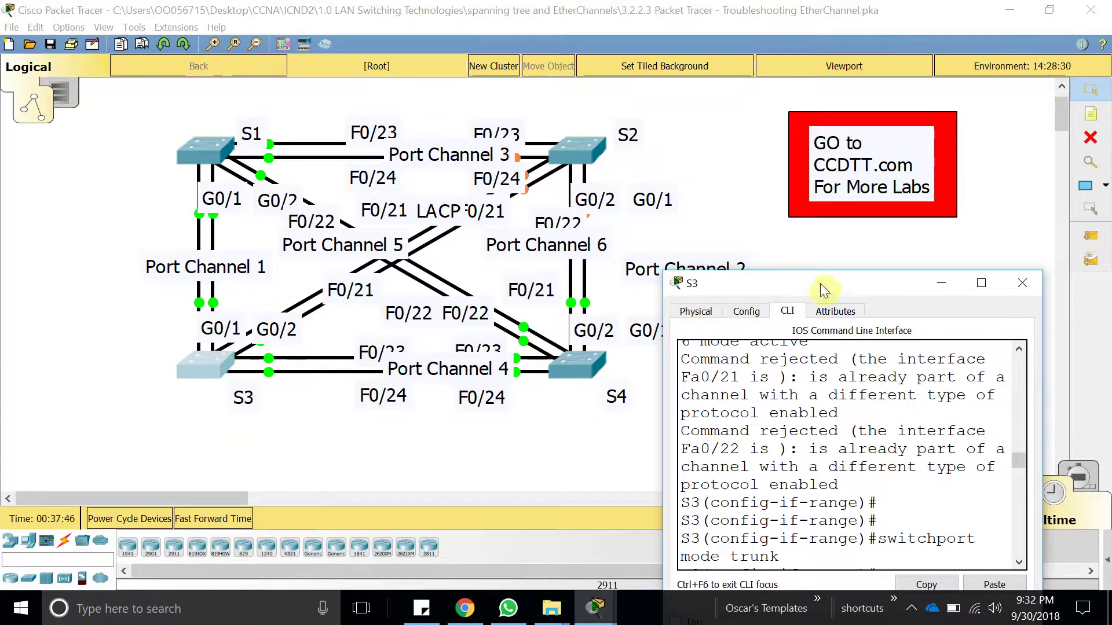
drag(823, 290, 417, 137)
click(580, 135)
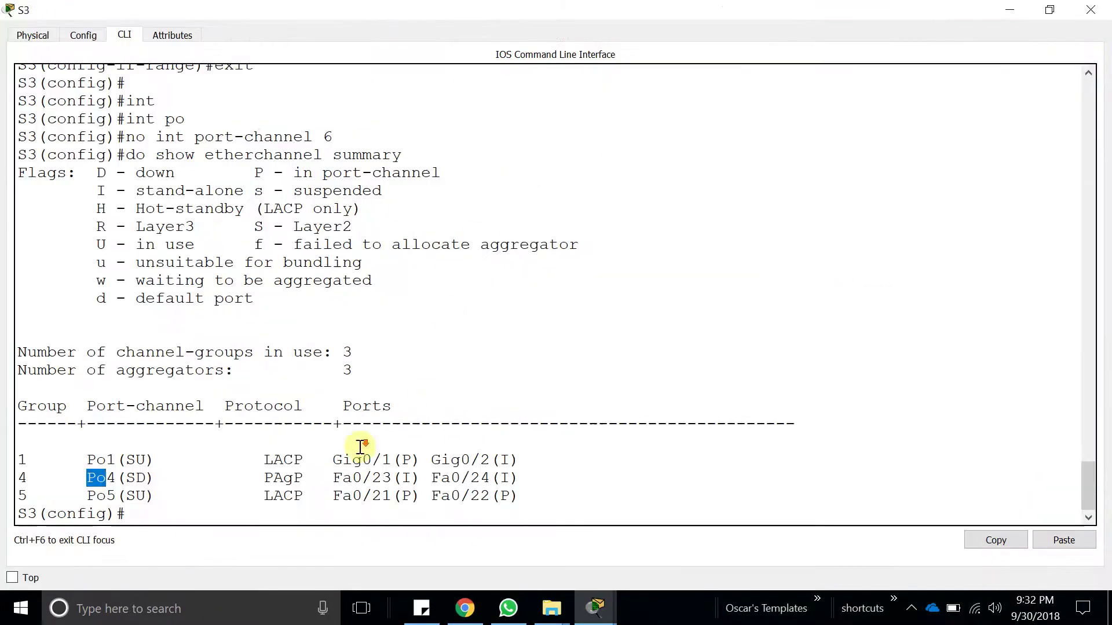
key(Up)
key(Up)
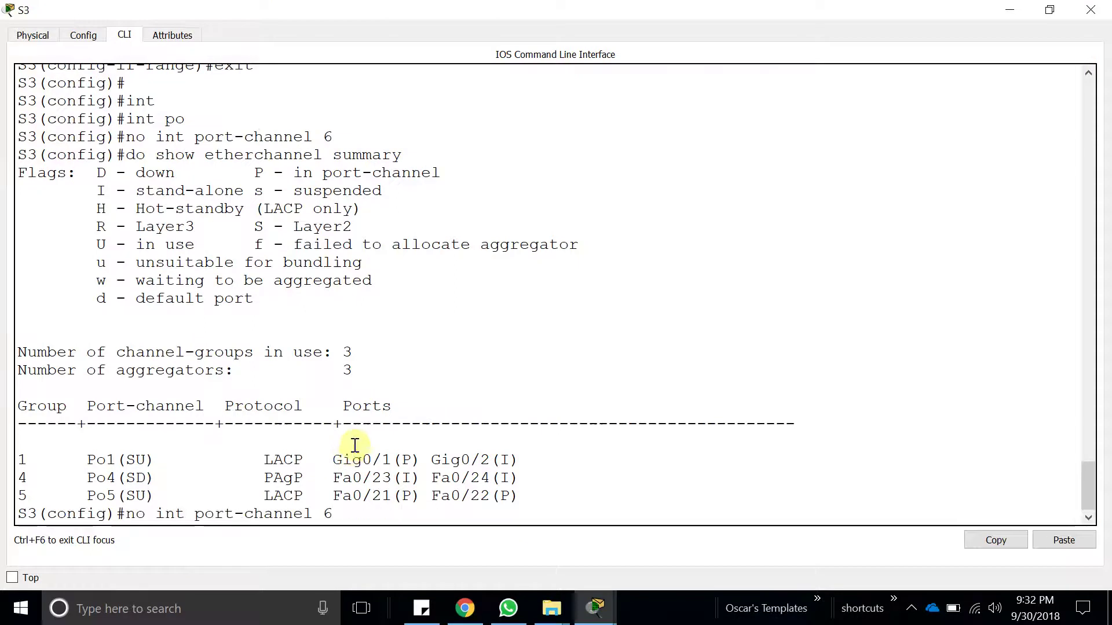
Close S3's window, open the command line of switch S4 and enter privileged mode with enable
click(1089, 11)
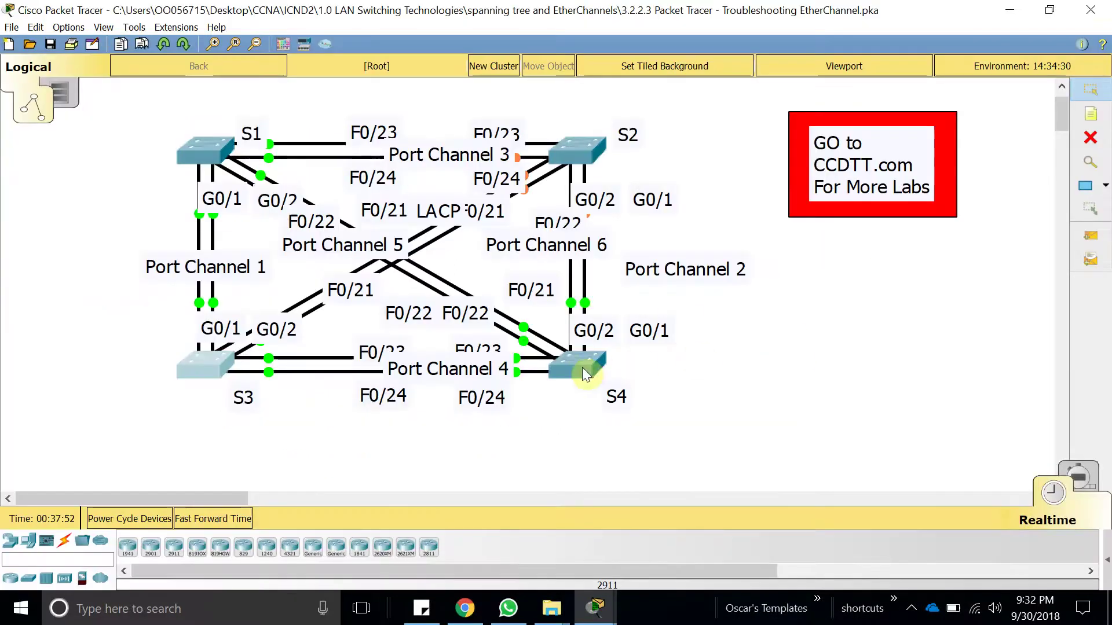
click(582, 367)
click(685, 113)
key(Return)
key(Return)
key(Return)
key(Return)
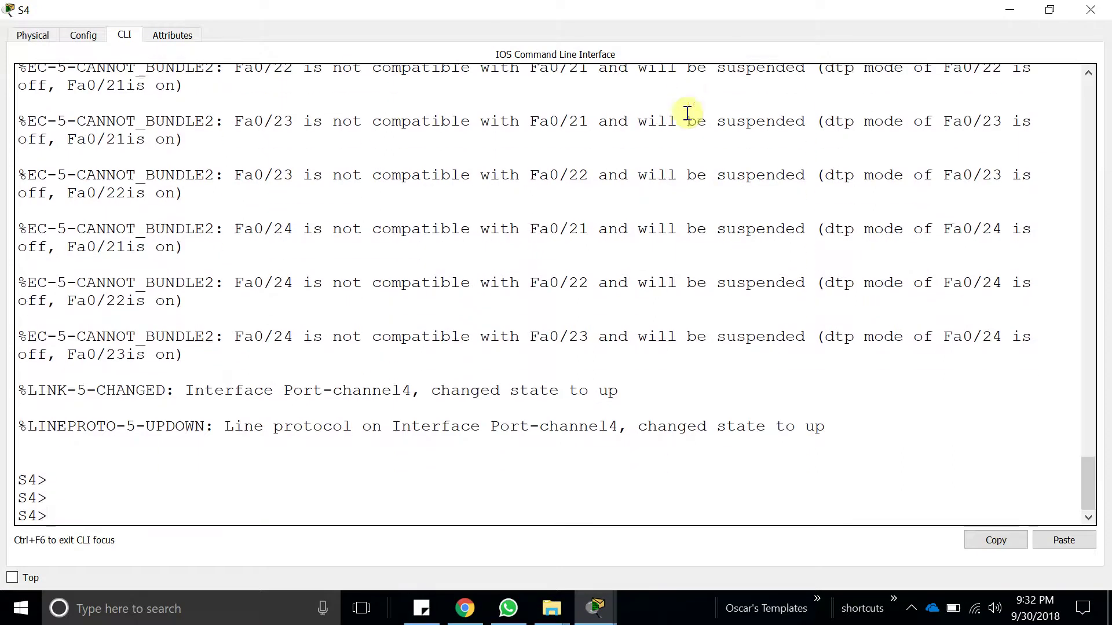
text(enable)
key(Return)
key(Return)
Display the EtherChannel status of S4 with the command show etherchannel summary
text(coni)
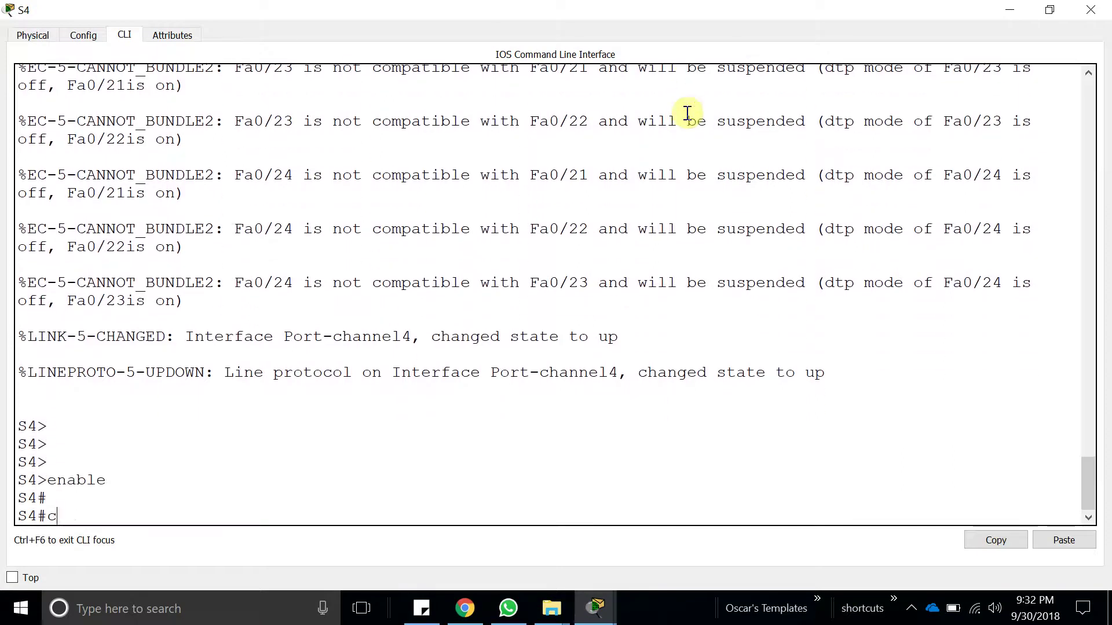
key(BackSpace)
key(BackSpace)
key(BackSpace)
text(show eth)
key(Tab)
text(su)
key(Tab)
key(Return)
key(Return)
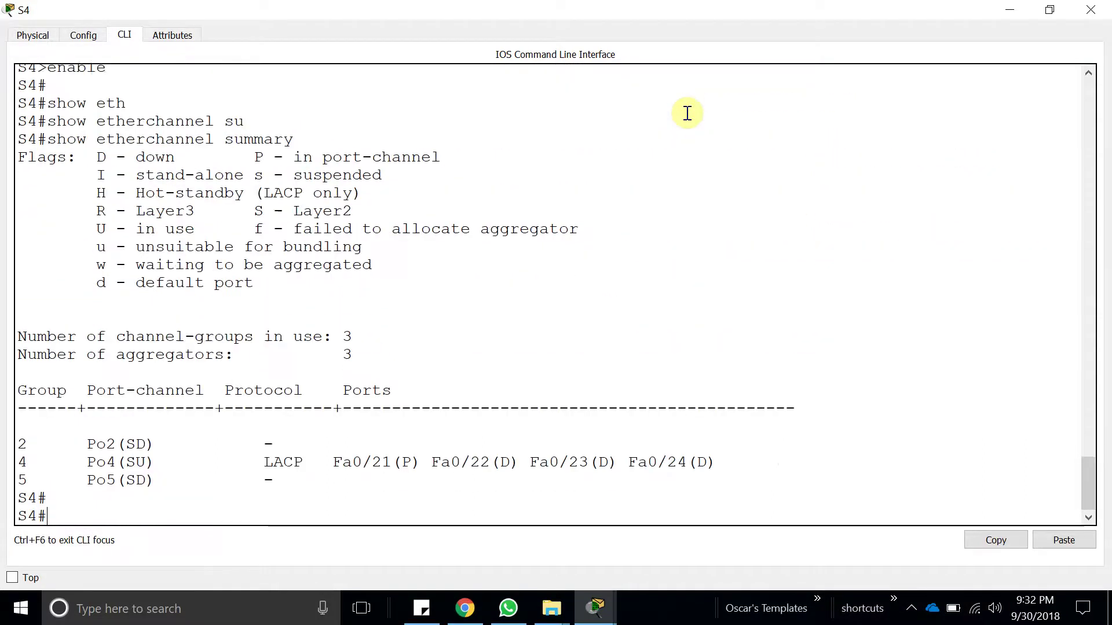
key(Return)
Compare S4's Po2 and Po4 entries with the port channels and port labels in the topology diagram
drag(147, 426, 67, 426)
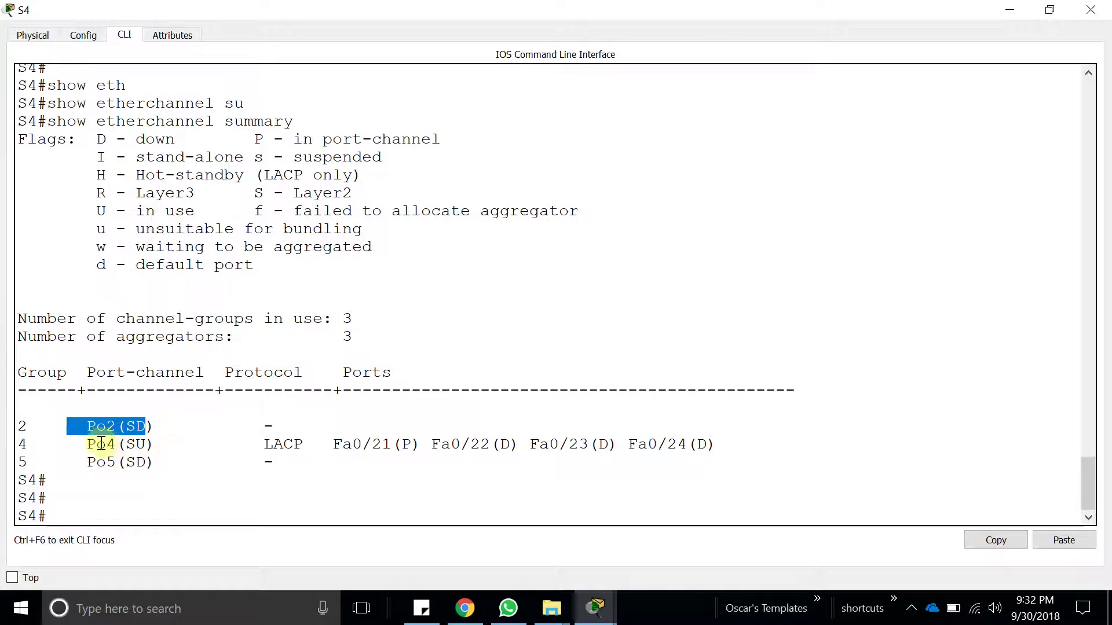
drag(87, 444, 126, 444)
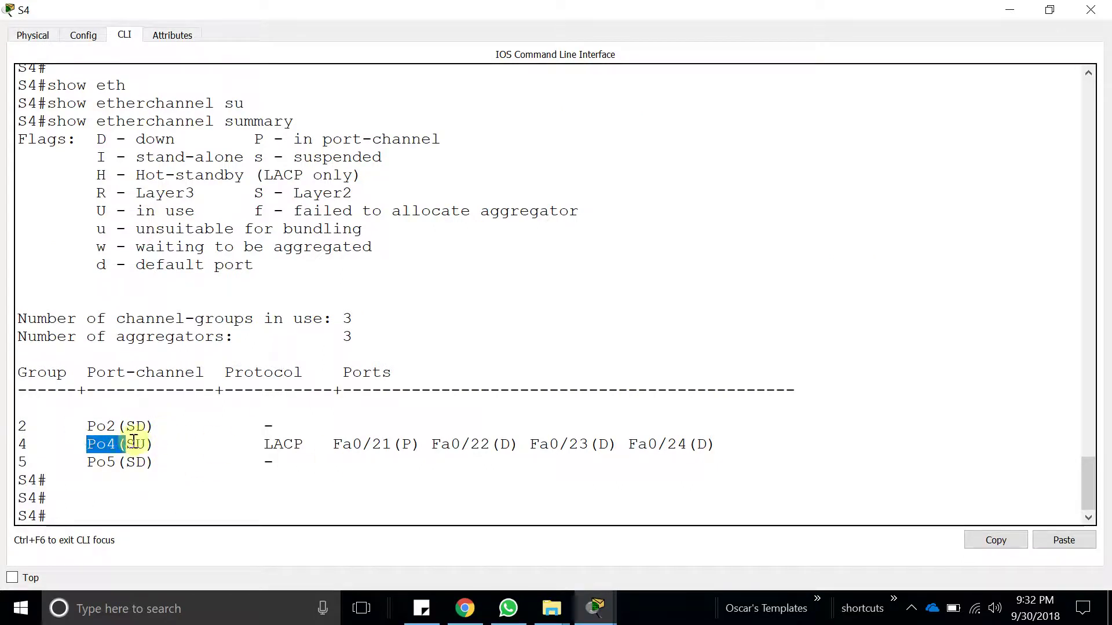
drag(552, 13, 798, 181)
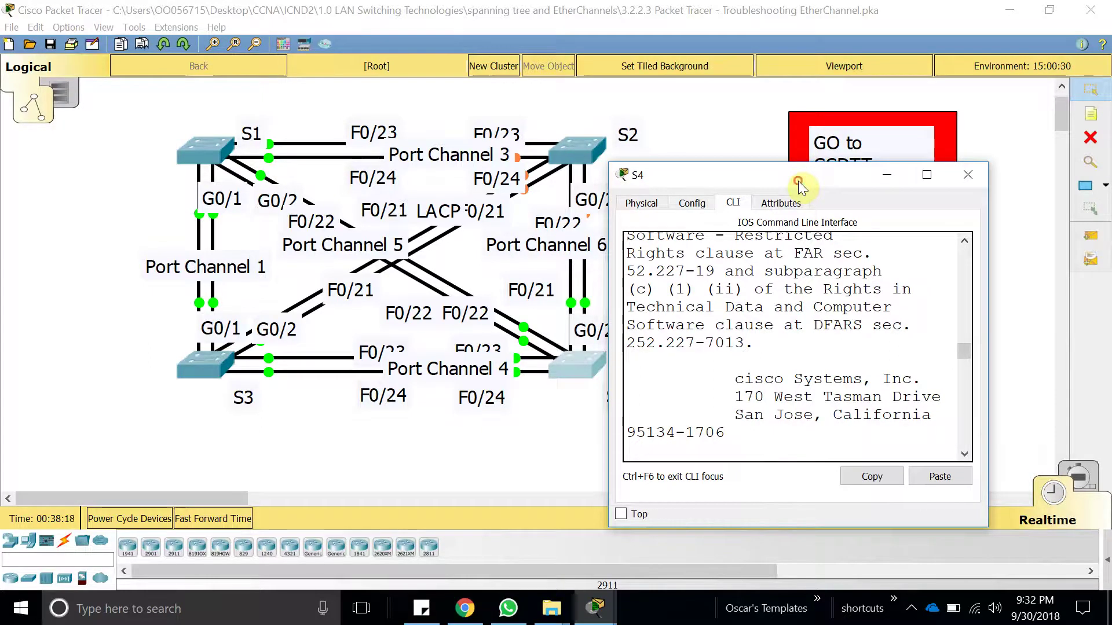
click(925, 175)
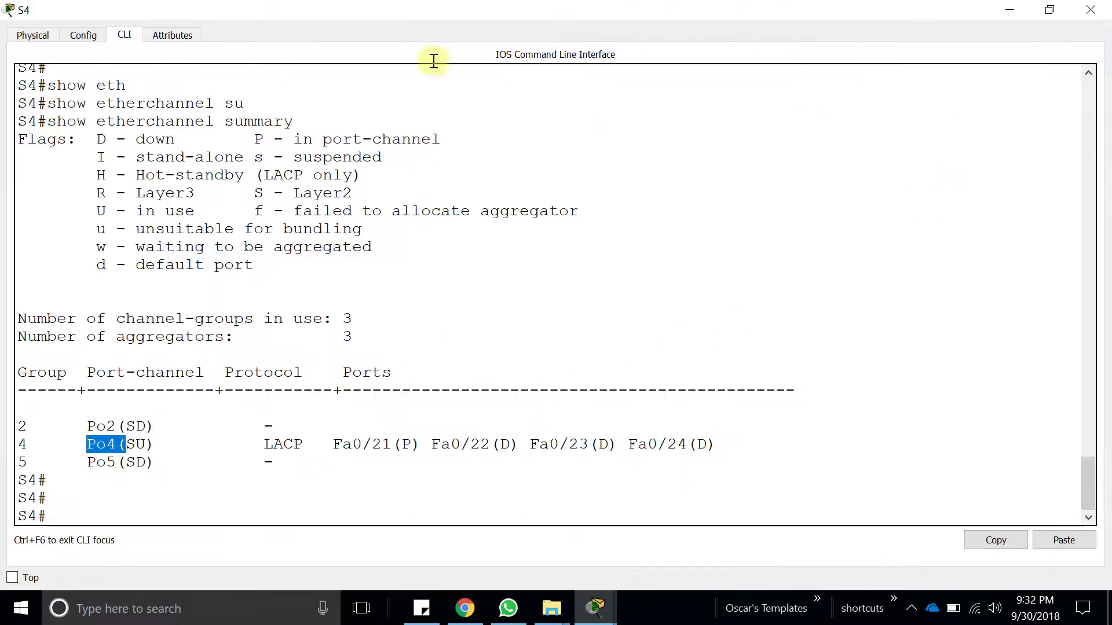
drag(565, 9, 223, 2)
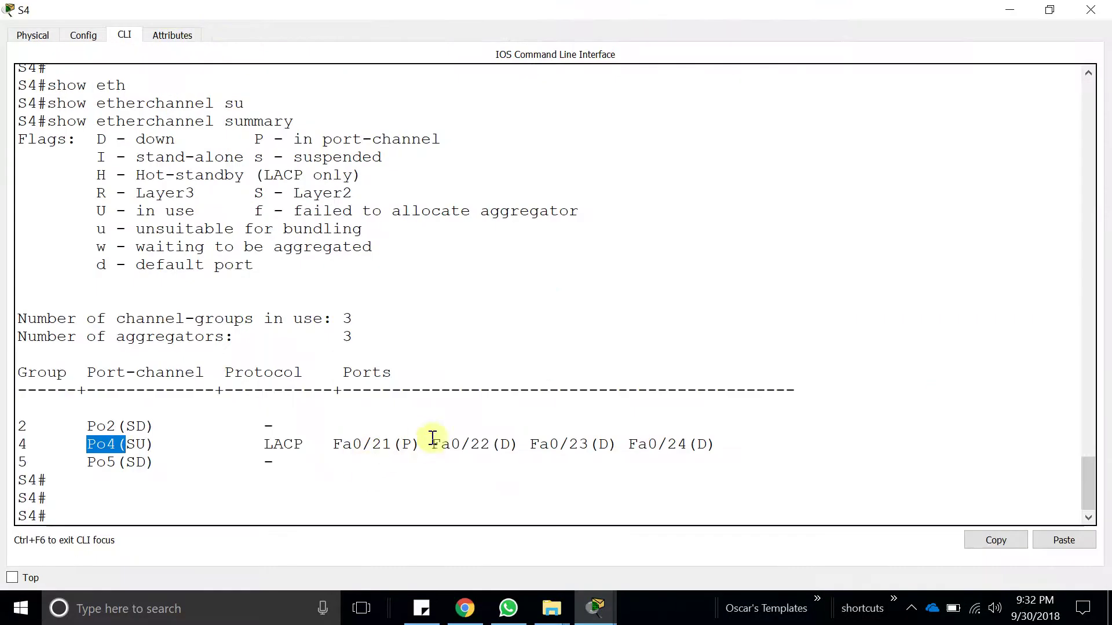
Enter global configuration mode on S4 with config t and select the interfaces with int range f0/23-24
click(283, 521)
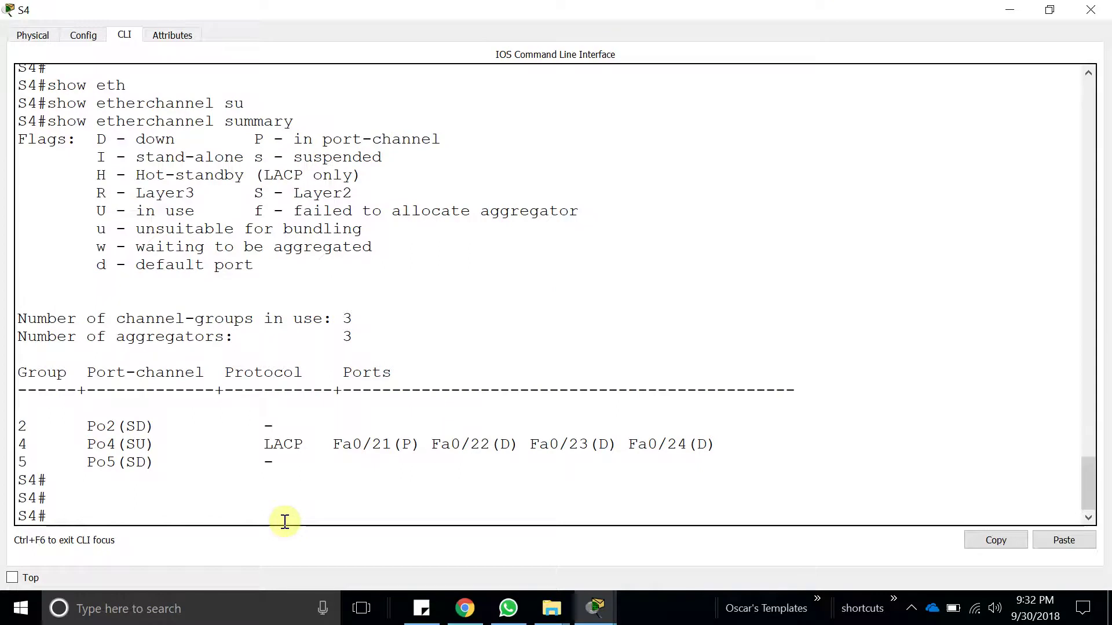
text(config t)
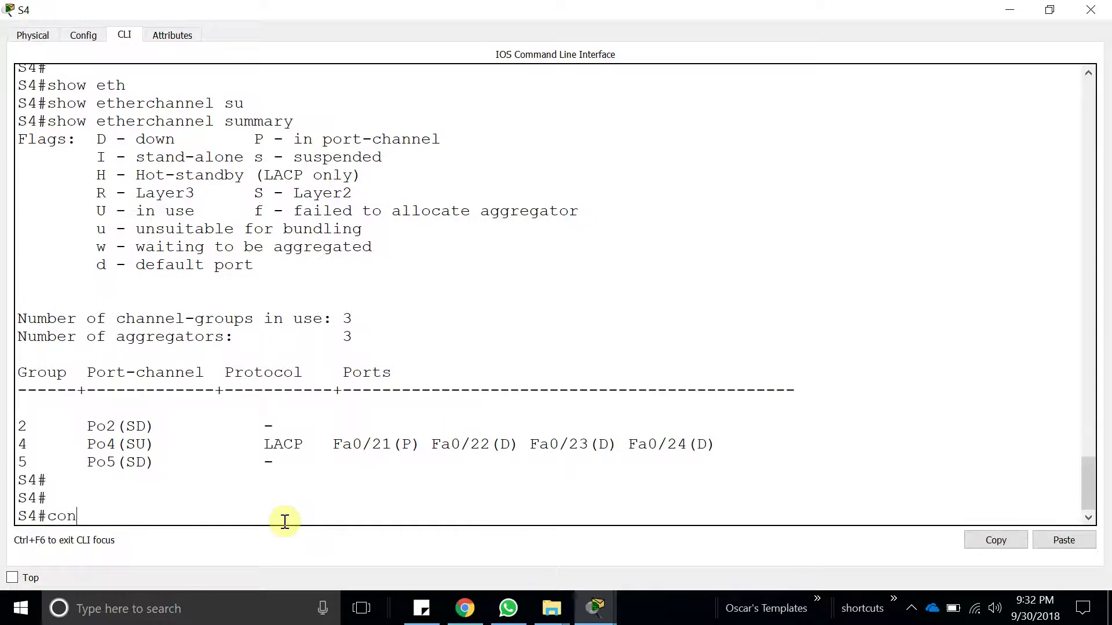
key(Return)
key(Return)
key(Return)
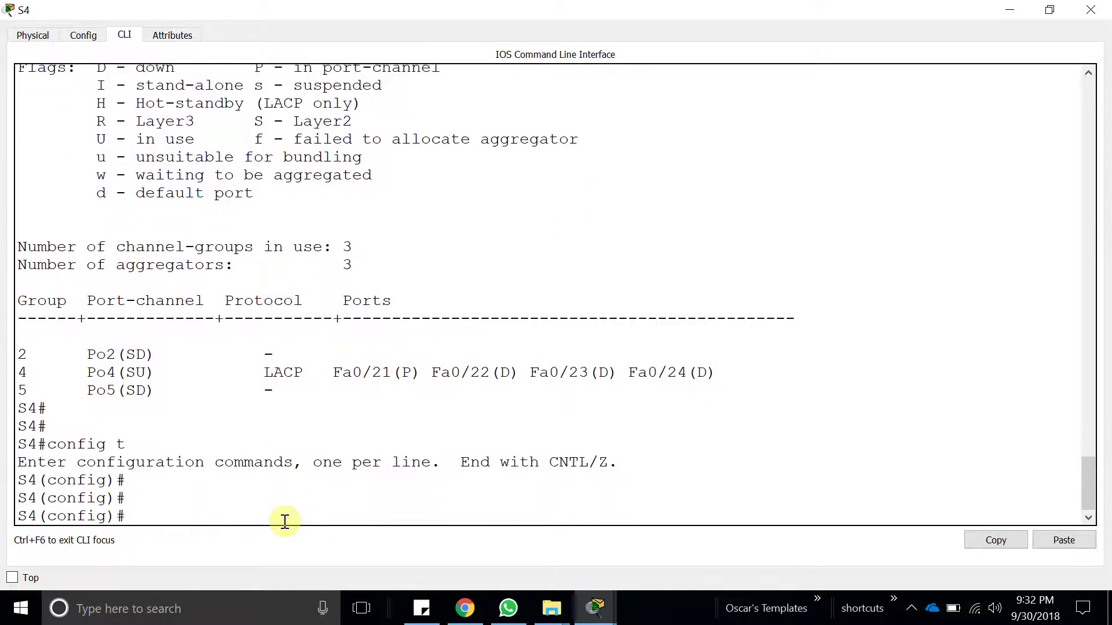
text(int ran)
text(ge f0/2)
key(BackSpace)
text(0/2)
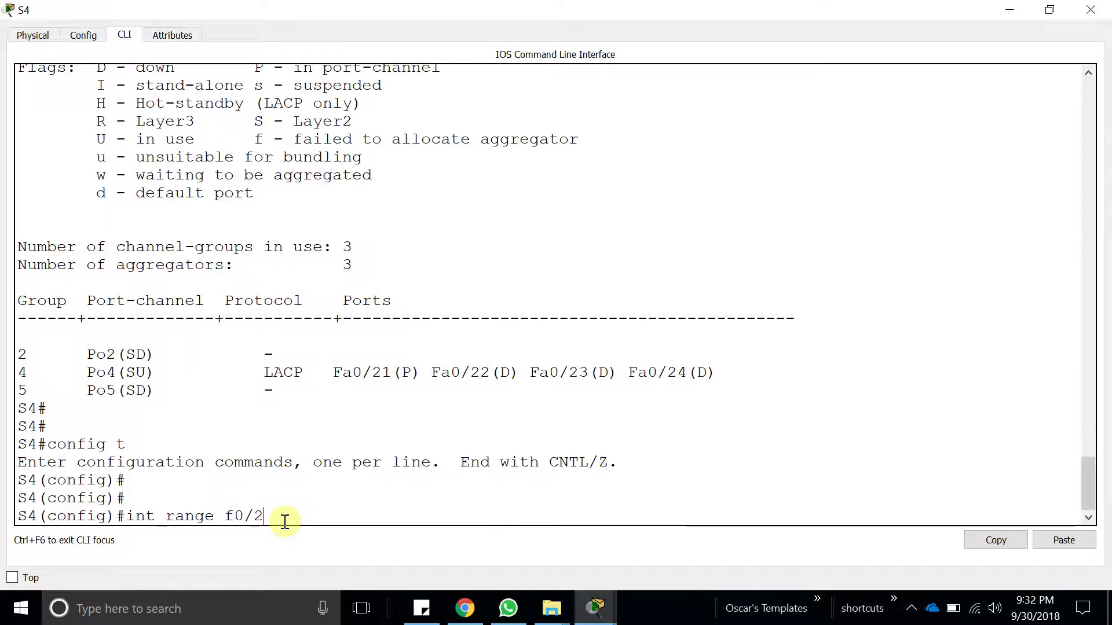
text(3-24)
key(Return)
key(Return)
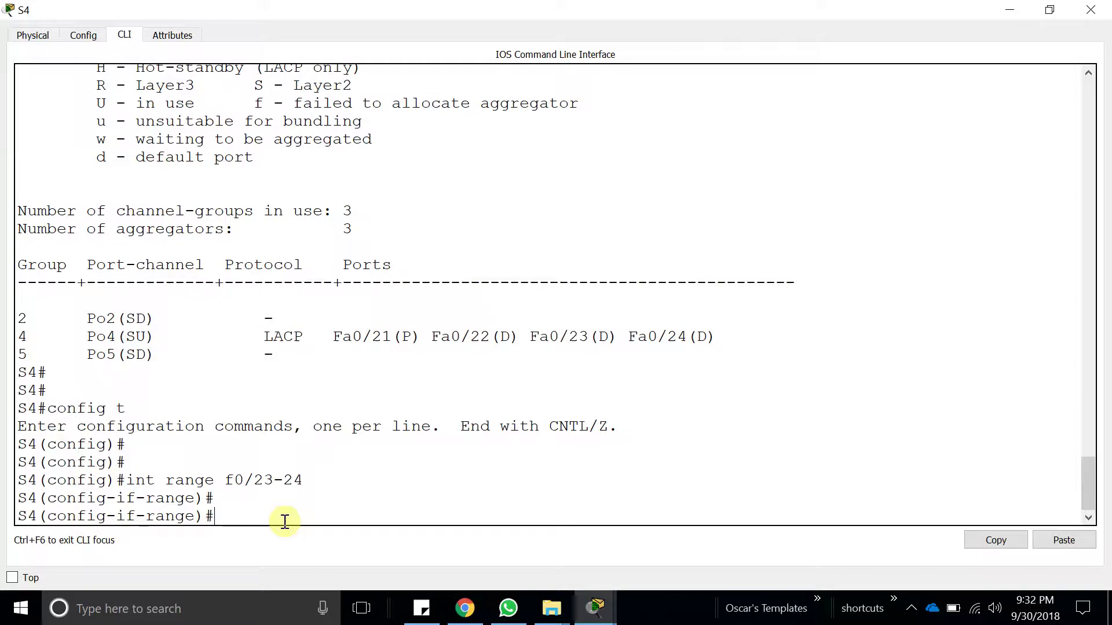
Assign S4's interfaces F0/23-24 to port channel 4 as LACP passive with channel-group 4 mode passive
text(channel-g)
key(Tab)
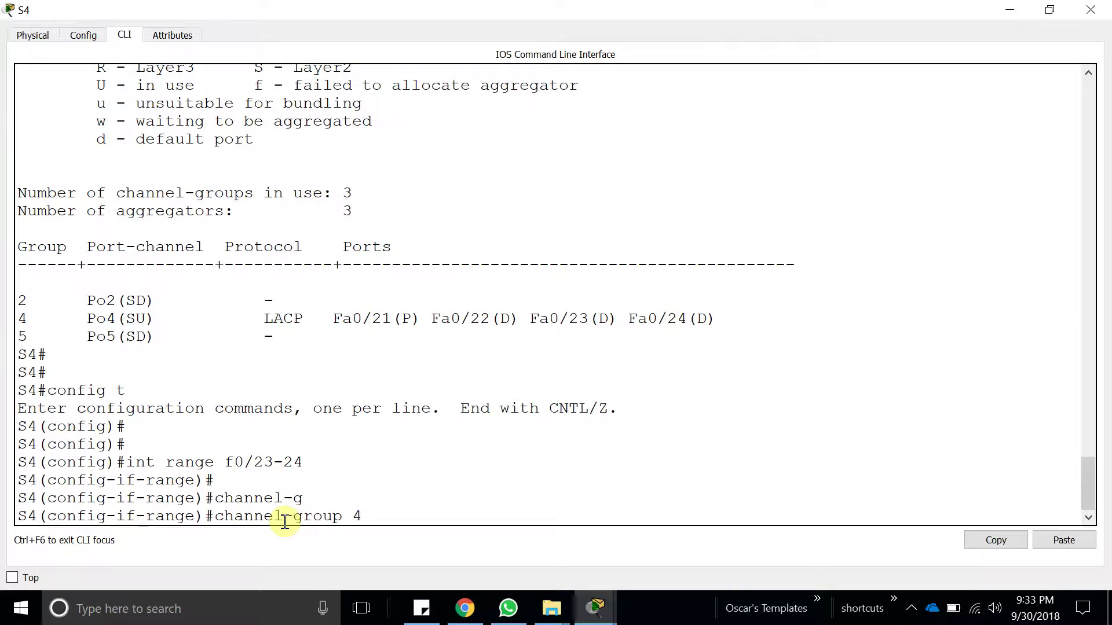
text(4 mode p)
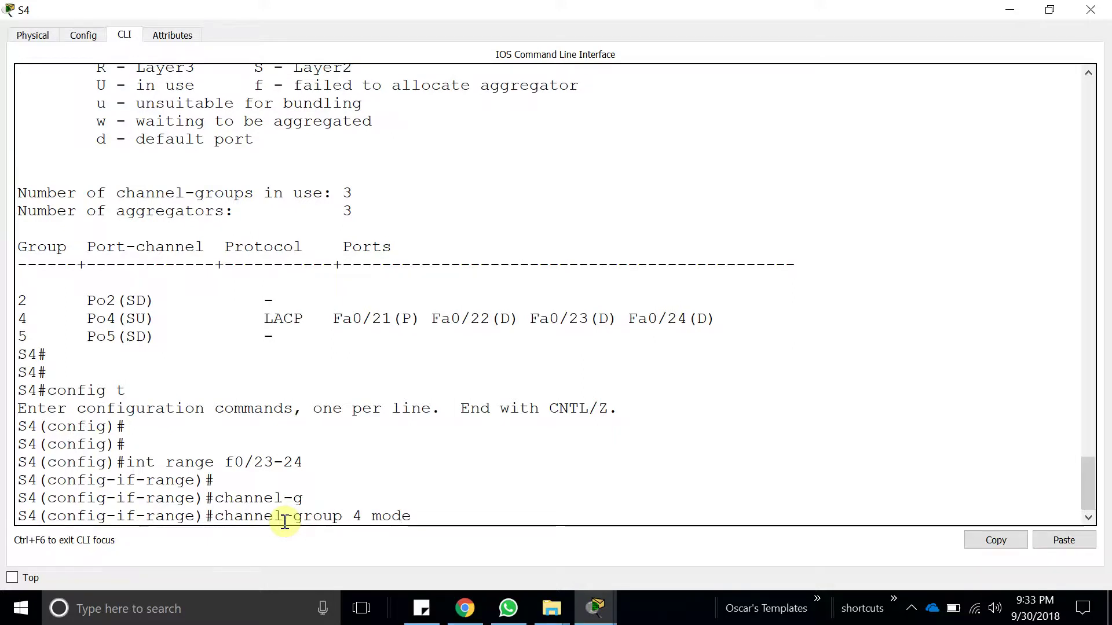
key(Tab)
key(Return)
key(Return)
key(Return)
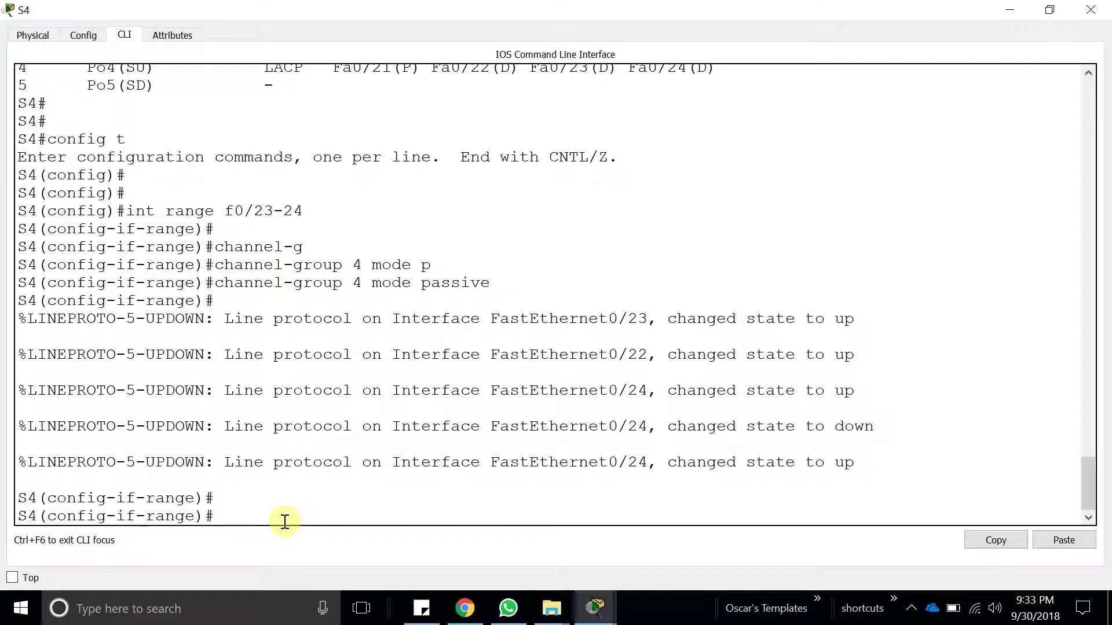
key(Up)
key(Up)
key(Down)
key(Down)
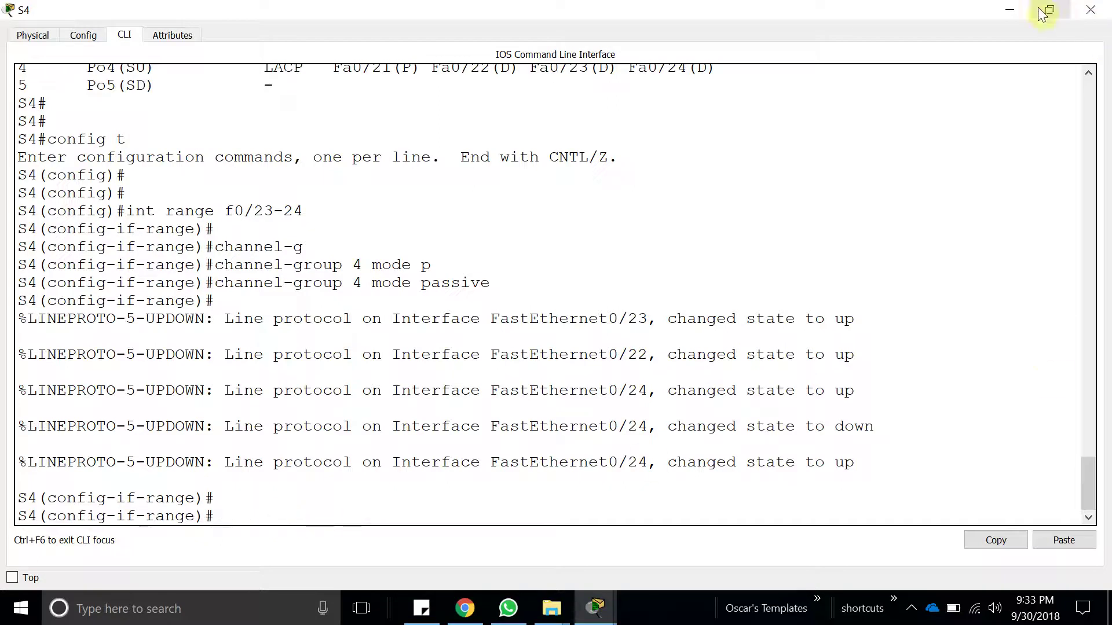
Check S4's links in the topology and set interfaces F0/23-24 to trunking with switchport mode trunk
click(1010, 10)
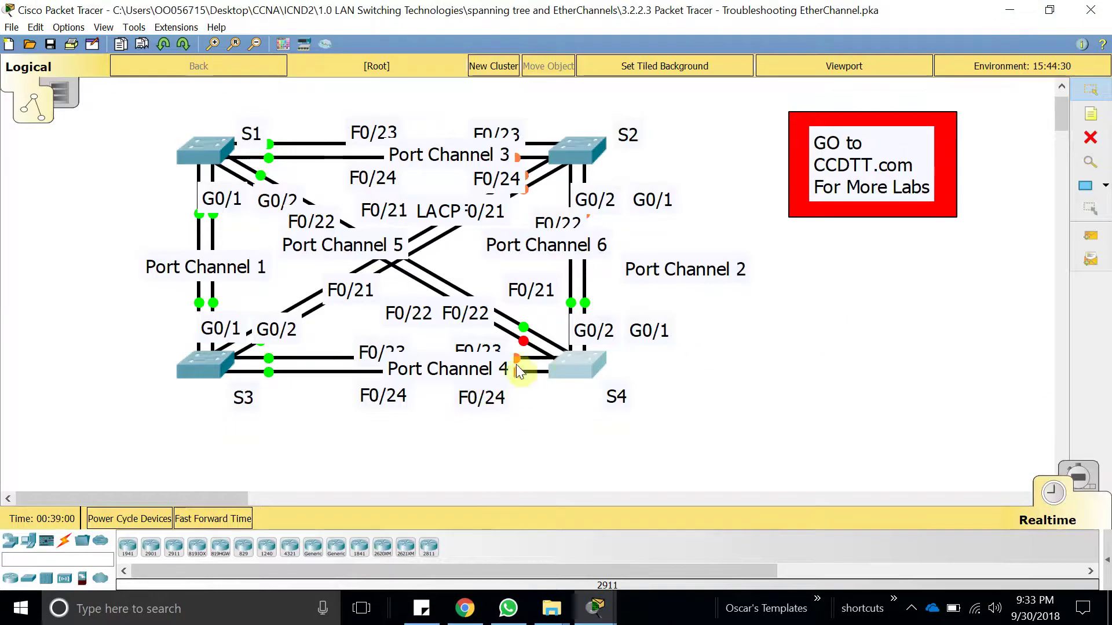
click(557, 366)
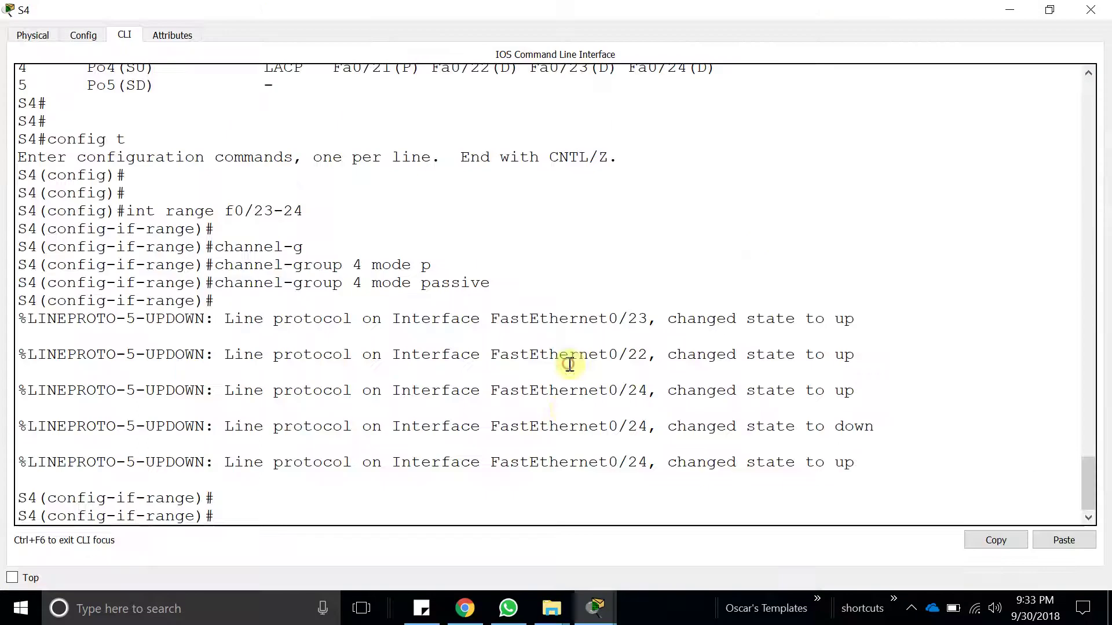
click(560, 416)
key(Return)
text(swi)
key(Tab)
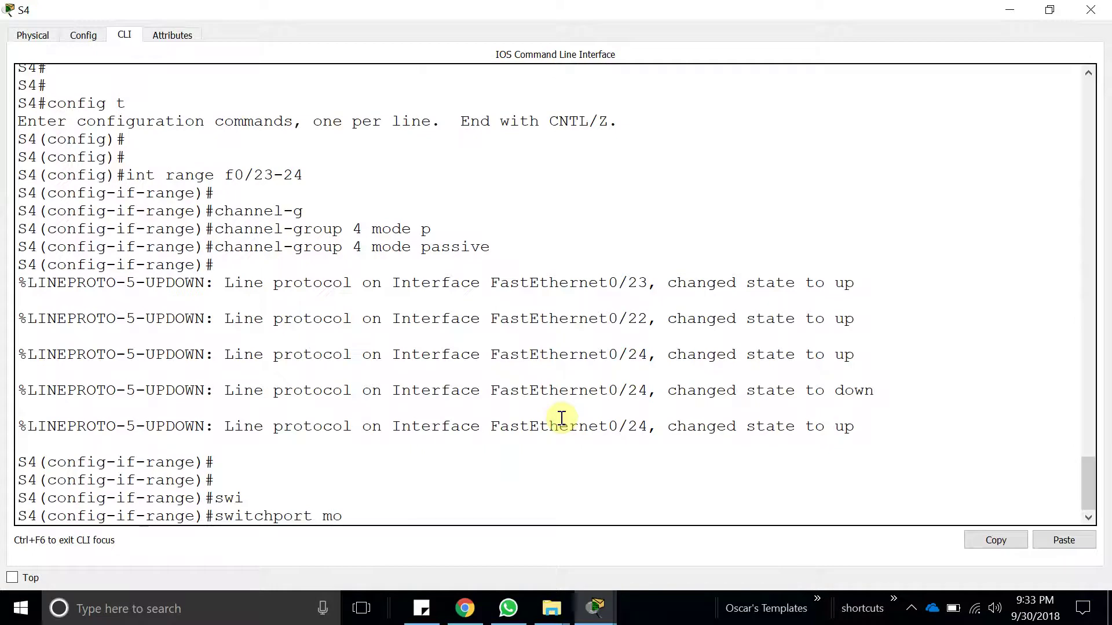
text(mo)
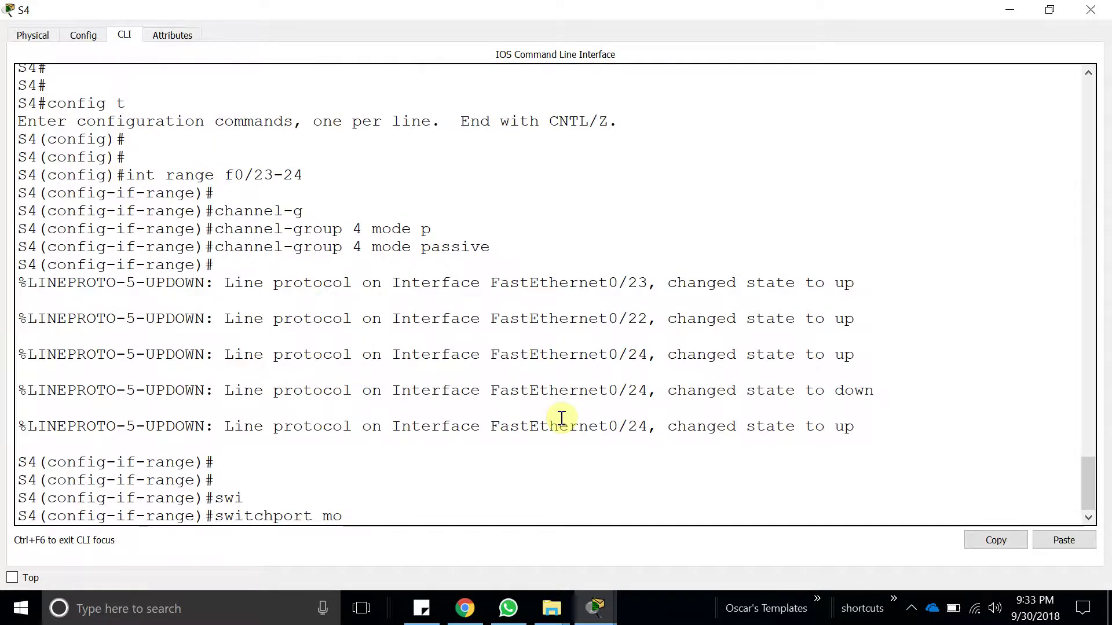
key(Tab)
text(tr)
key(Tab)
key(Return)
key(Return)
key(Return)
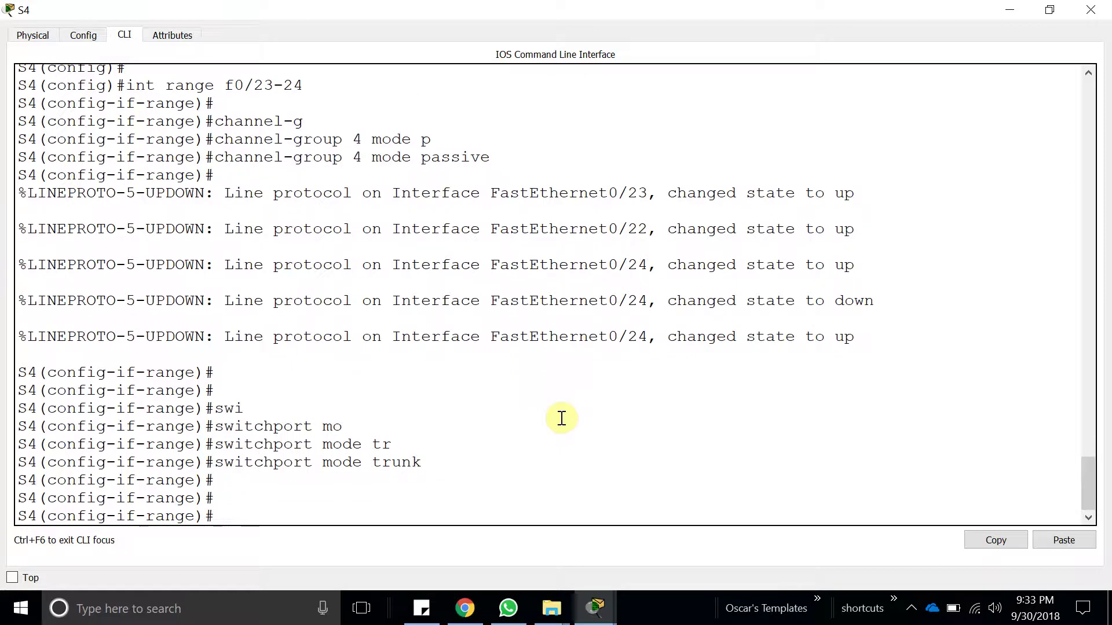
Examine S4's link lights in the topology and the line protocol messages for its FastEthernet ports
click(1010, 9)
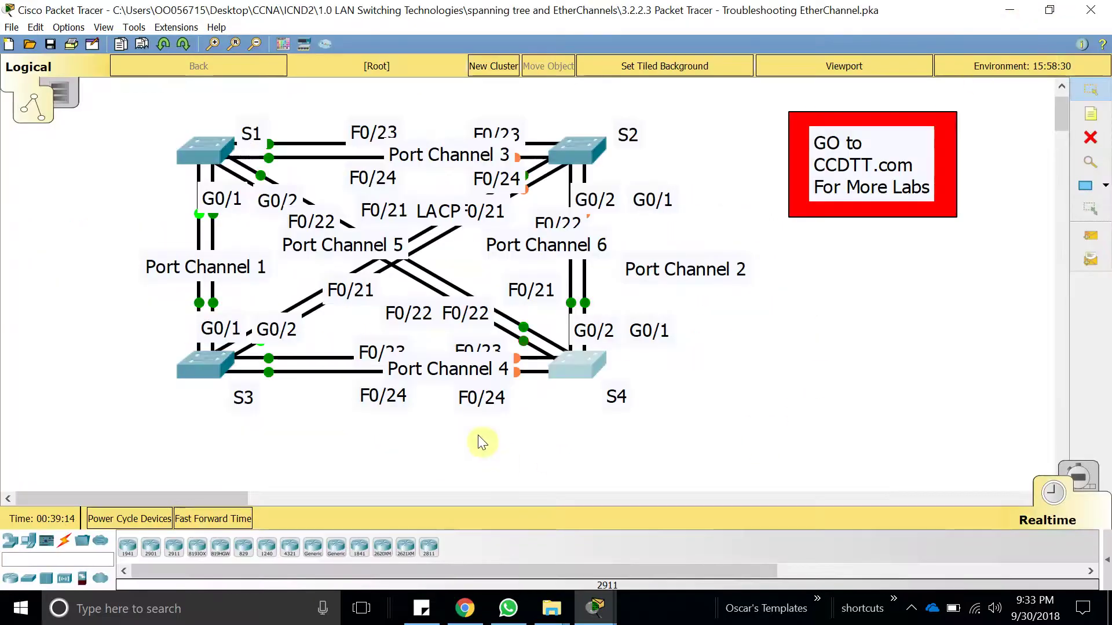
click(572, 367)
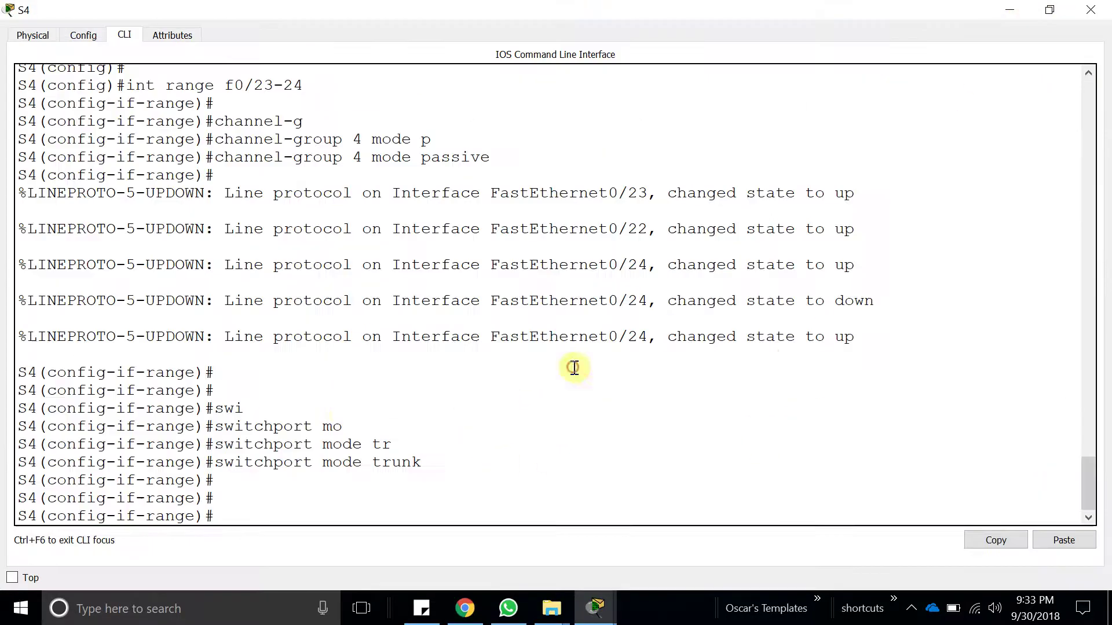
drag(225, 192, 846, 193)
double_click(637, 192)
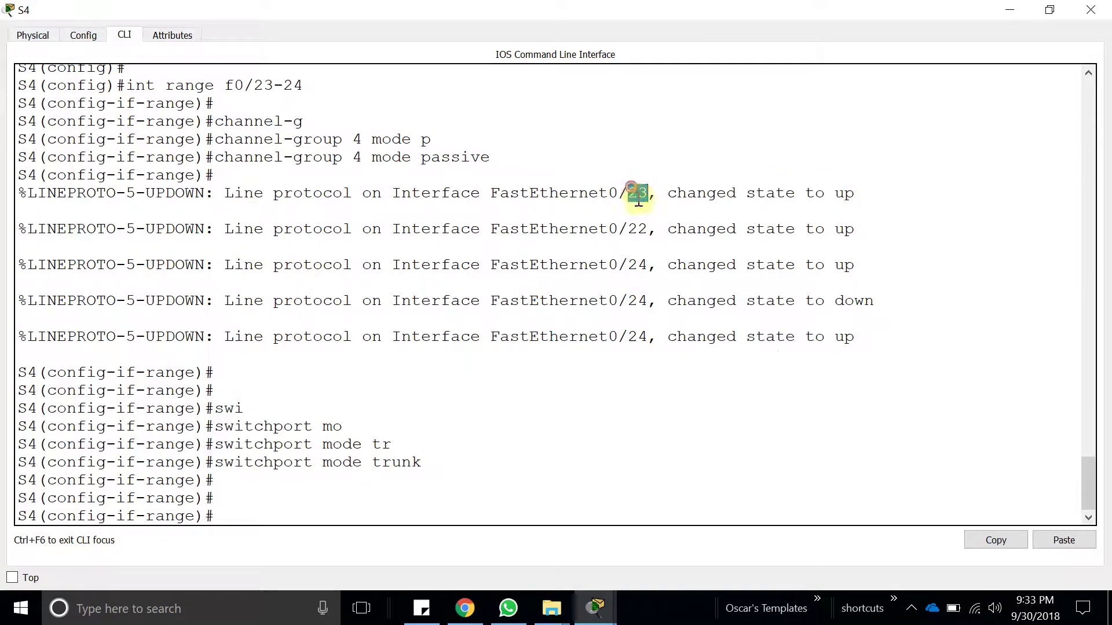
double_click(637, 229)
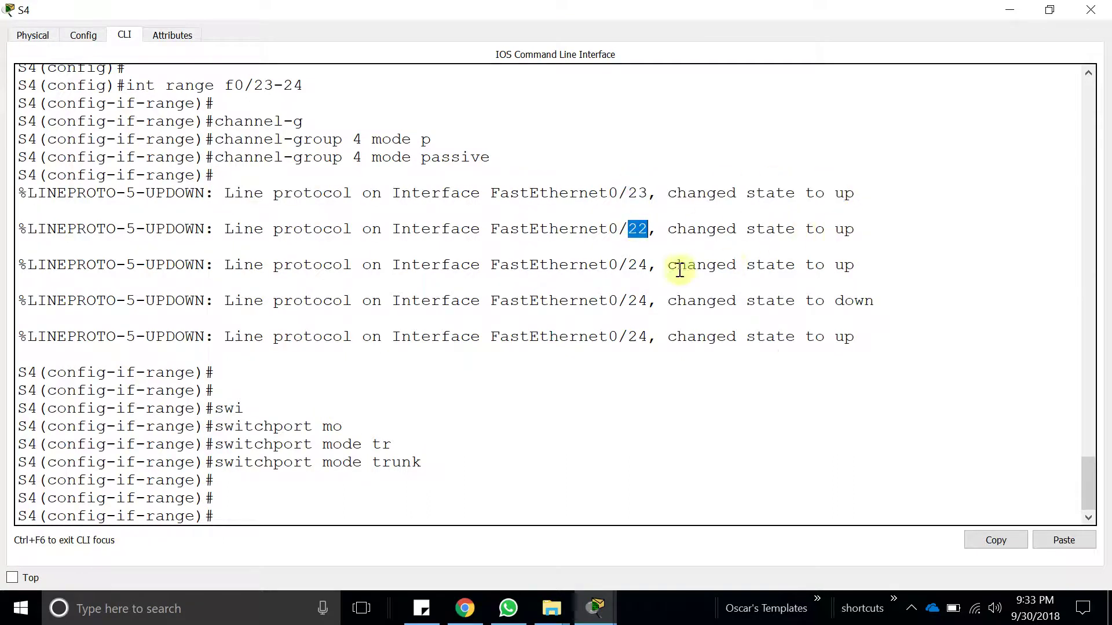
double_click(637, 265)
double_click(638, 302)
double_click(640, 337)
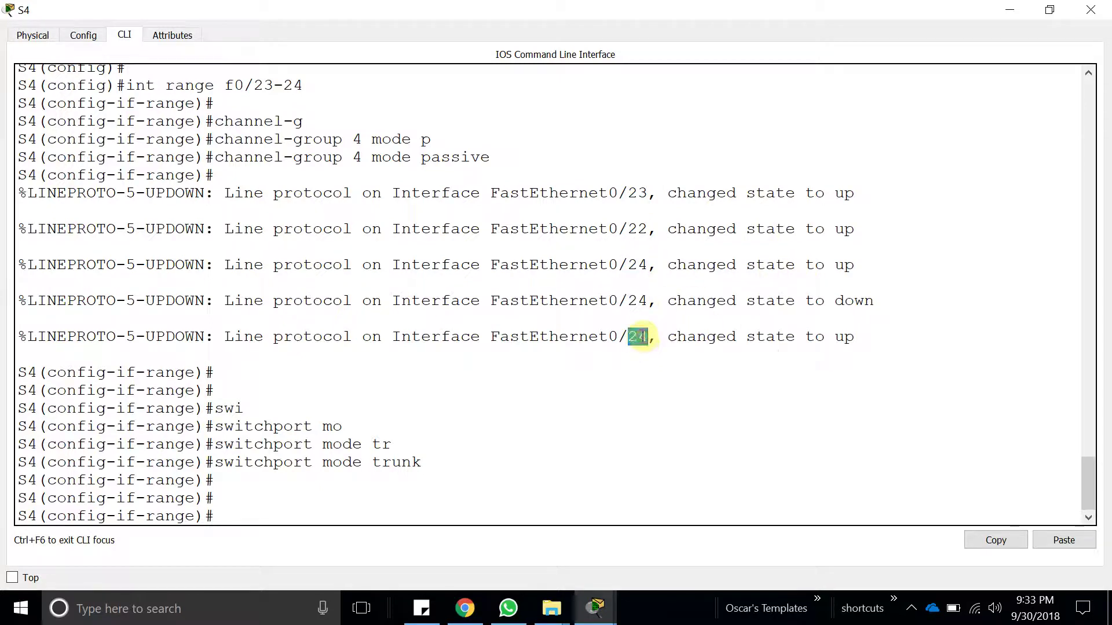
click(444, 490)
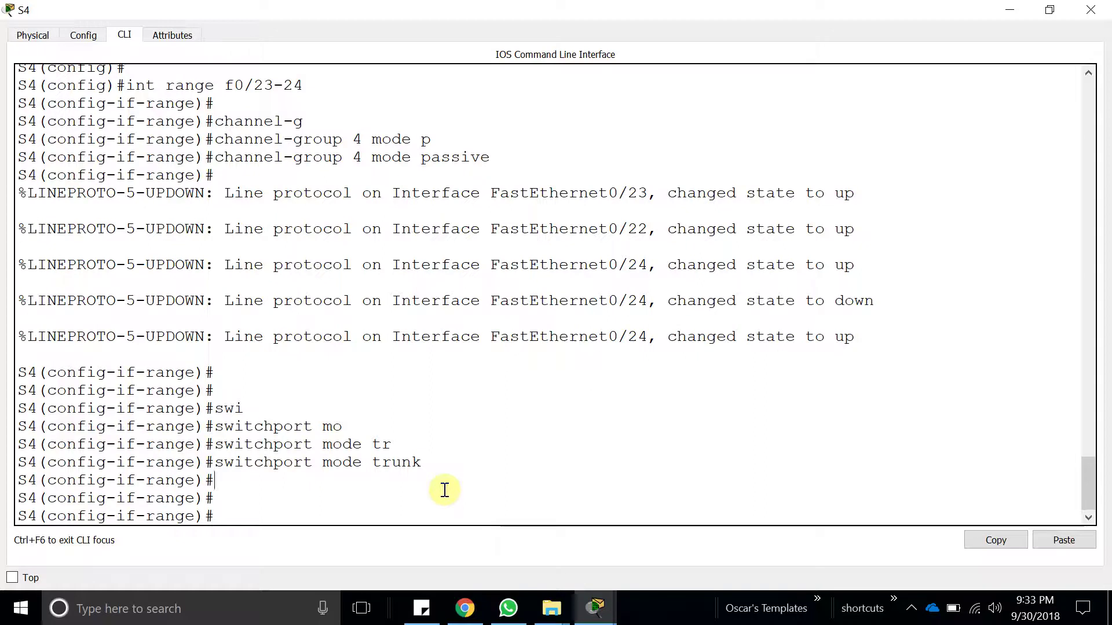
Display S4's EtherChannel status with do show etherchannel summary and examine Po4's protocol and member ports
text(do show etherchannel summary)
key(Return)
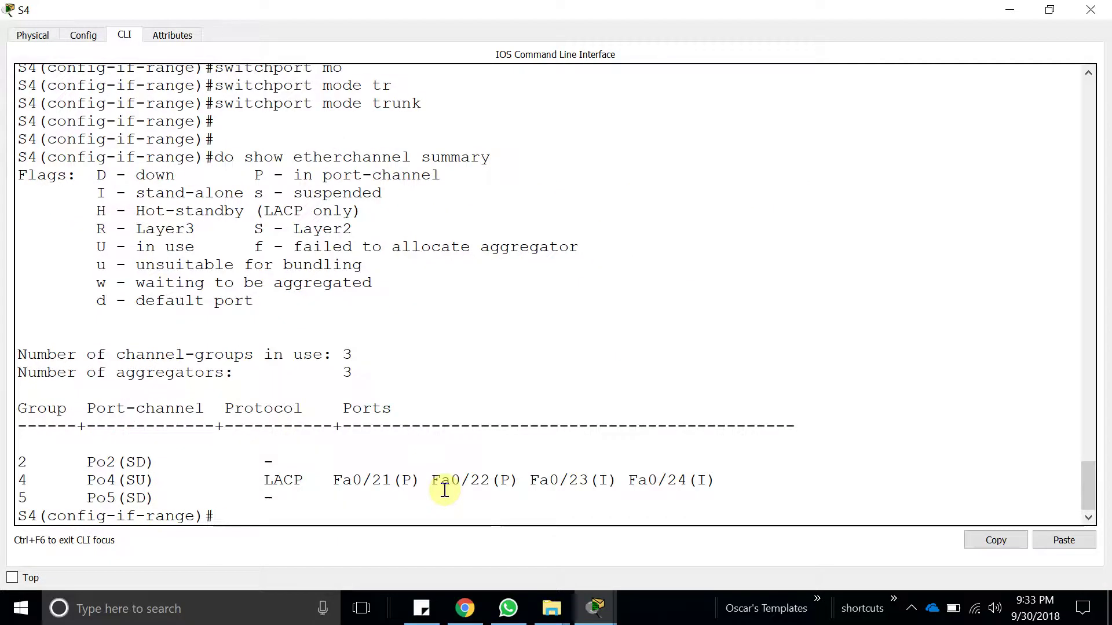
double_click(288, 480)
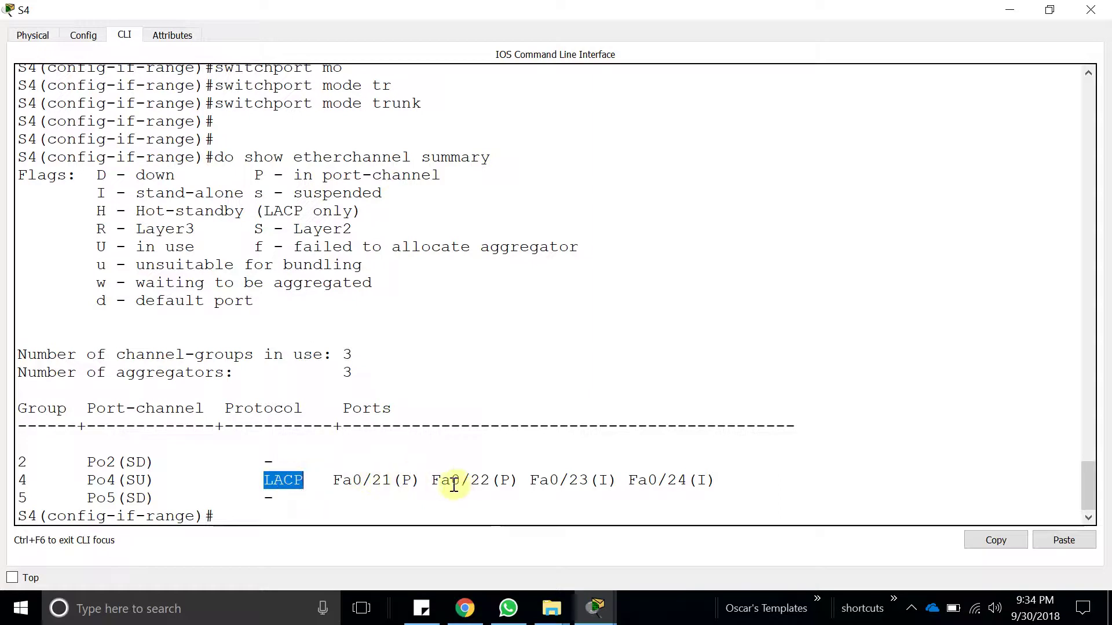
drag(717, 482, 343, 484)
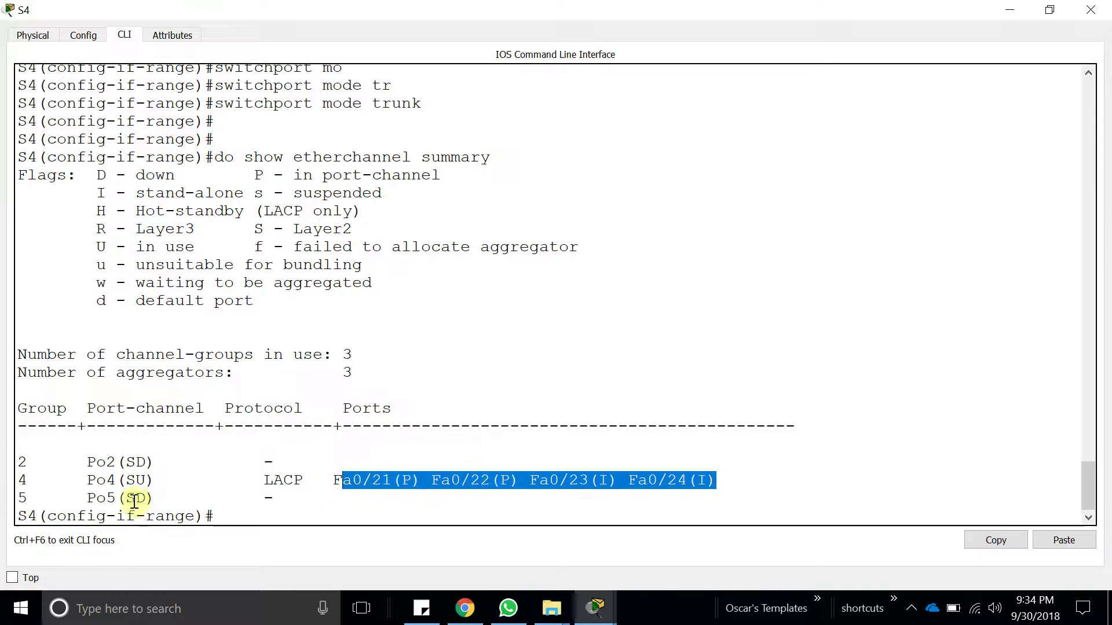
double_click(92, 482)
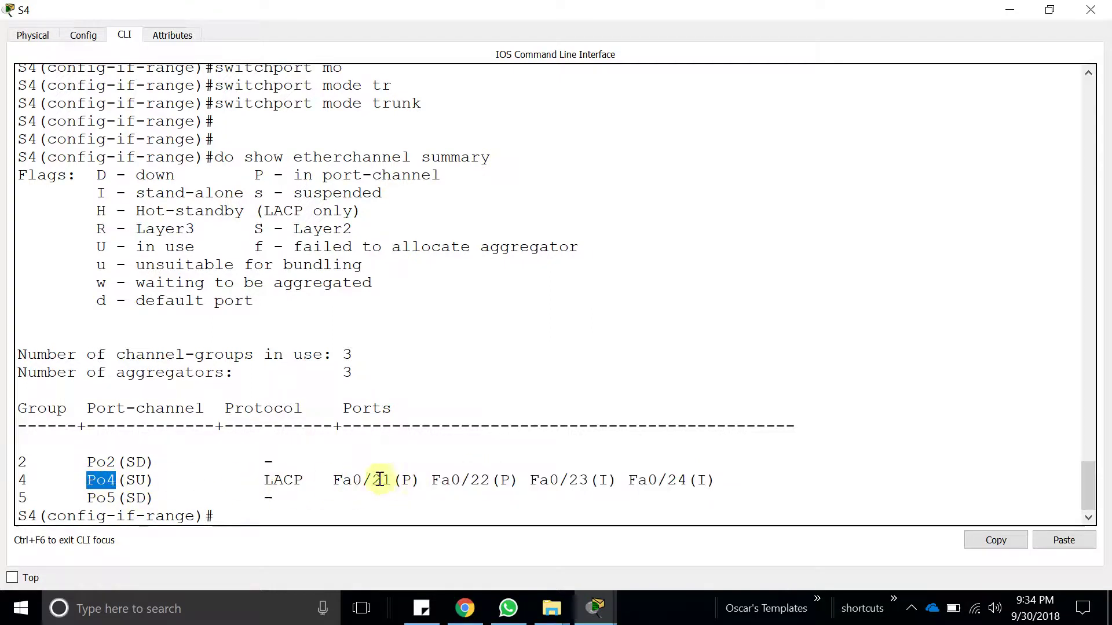
click(378, 515)
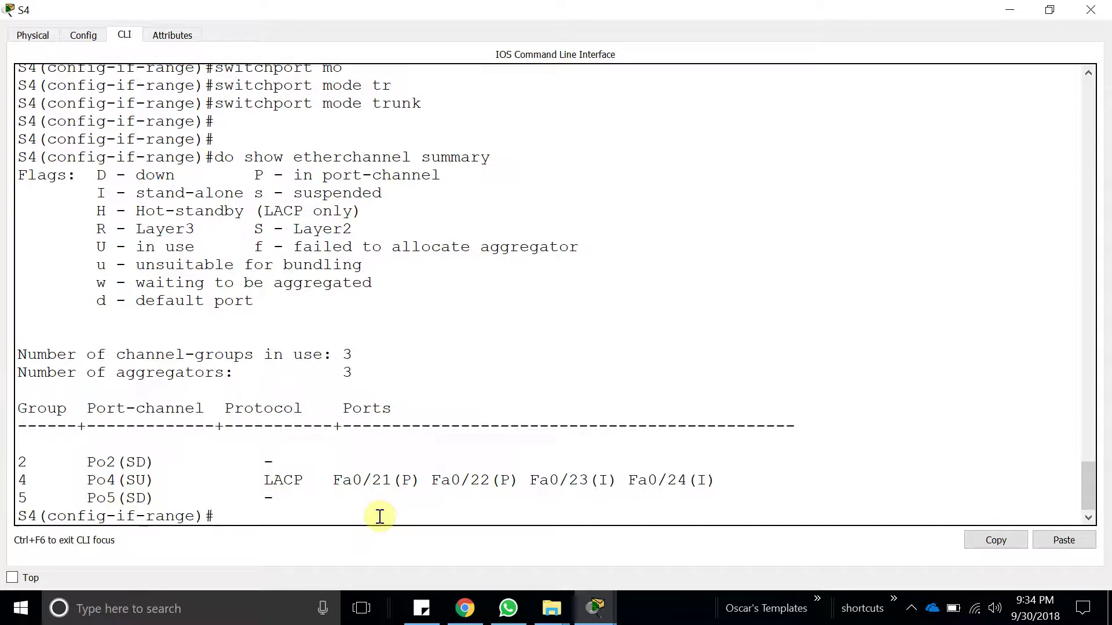
Select S4's other pair of FastEthernet interfaces with int range f0/21-22
key(Up)
key(Down)
key(Up)
key(Up)
key(Up)
key(Up)
key(BackSpace)
text(2)
key(BackSpace)
text(3-23)
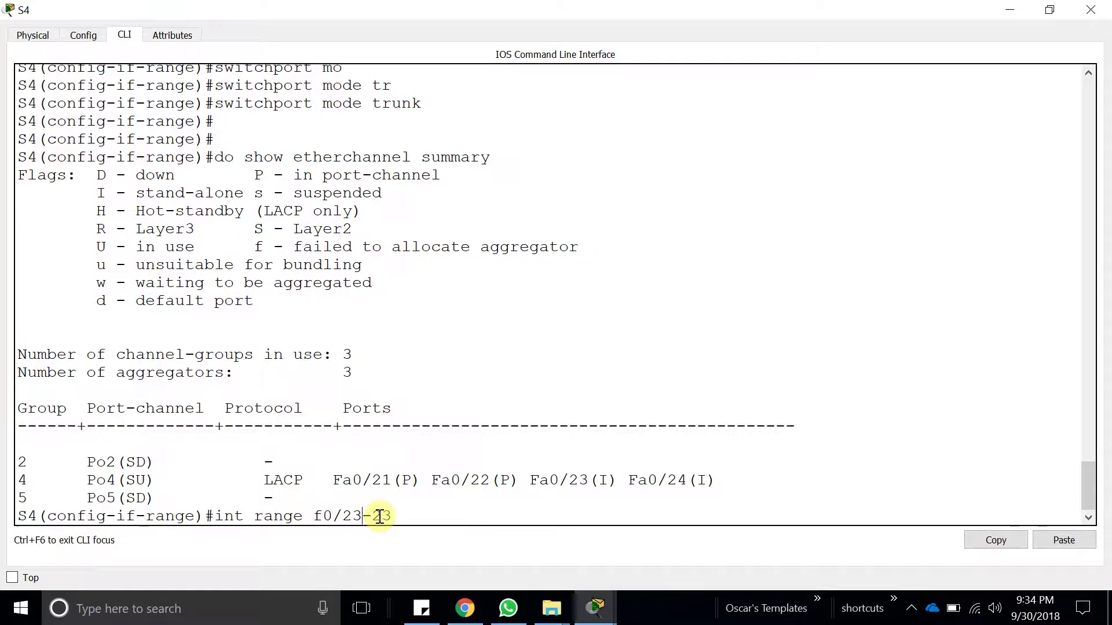
key(BackSpace)
text(1)
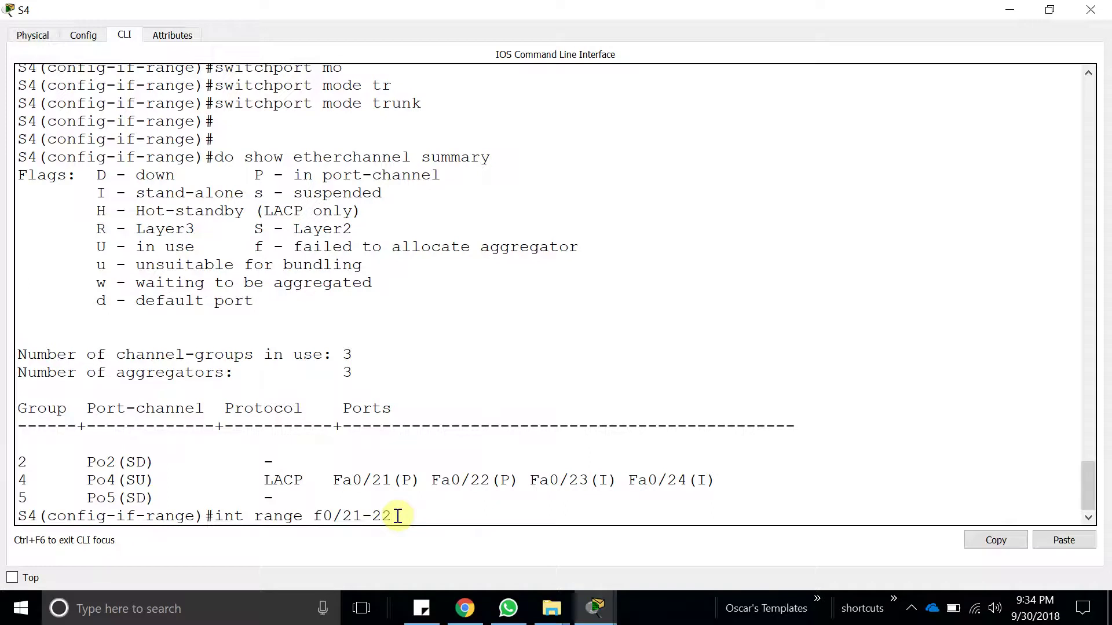
key(Return)
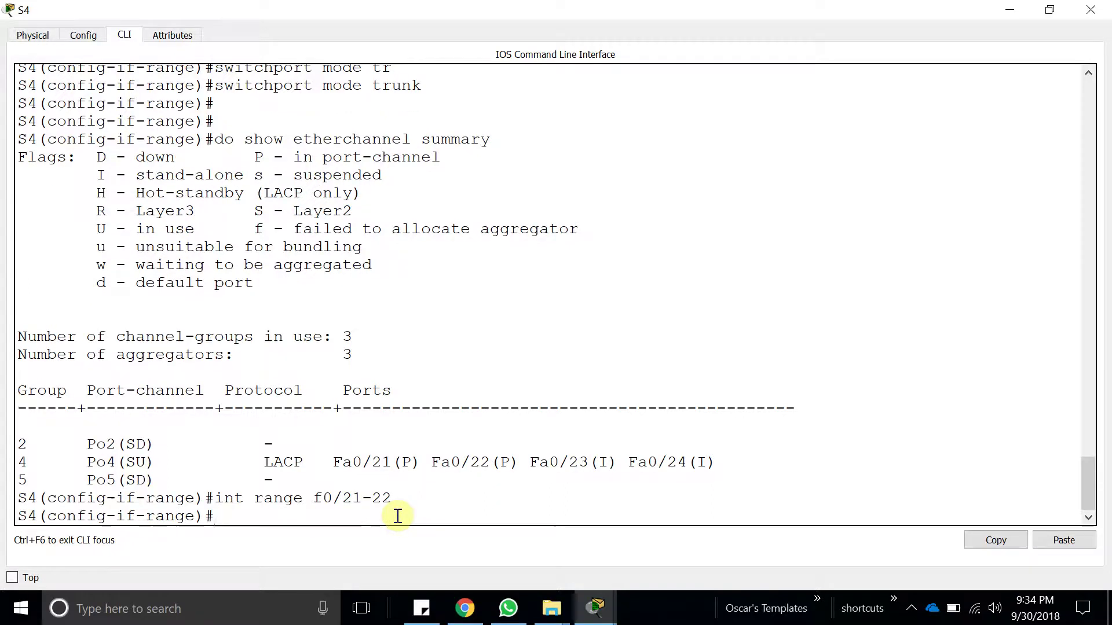
Remove interfaces F0/21-22 on S4 from port channel 4 with no channel-group 4
text(chan)
key(Tab)
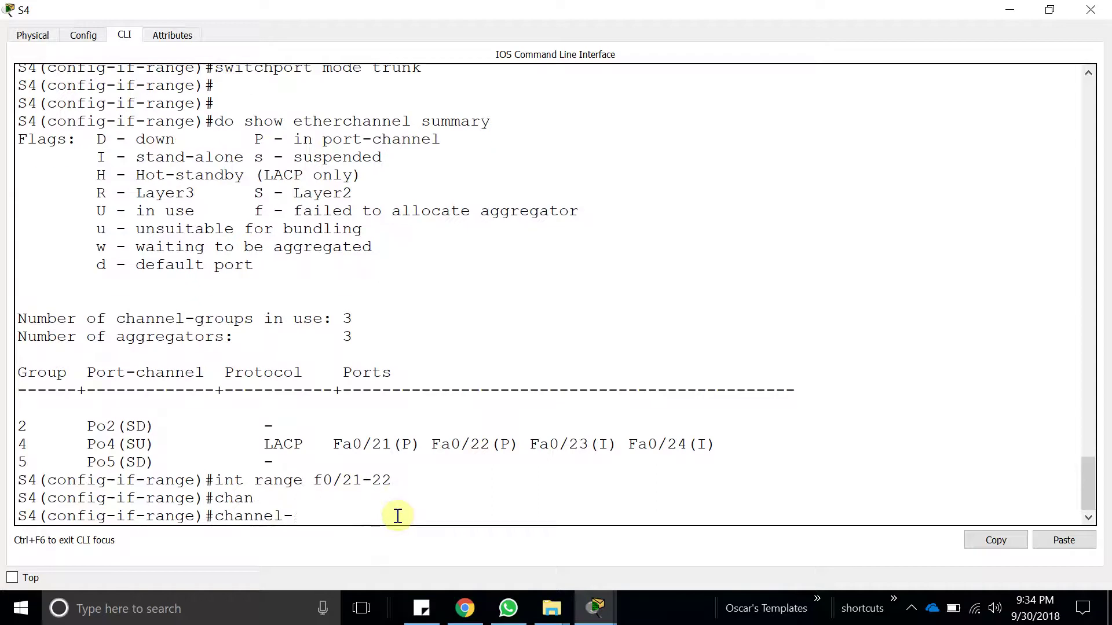
text(g)
key(Tab)
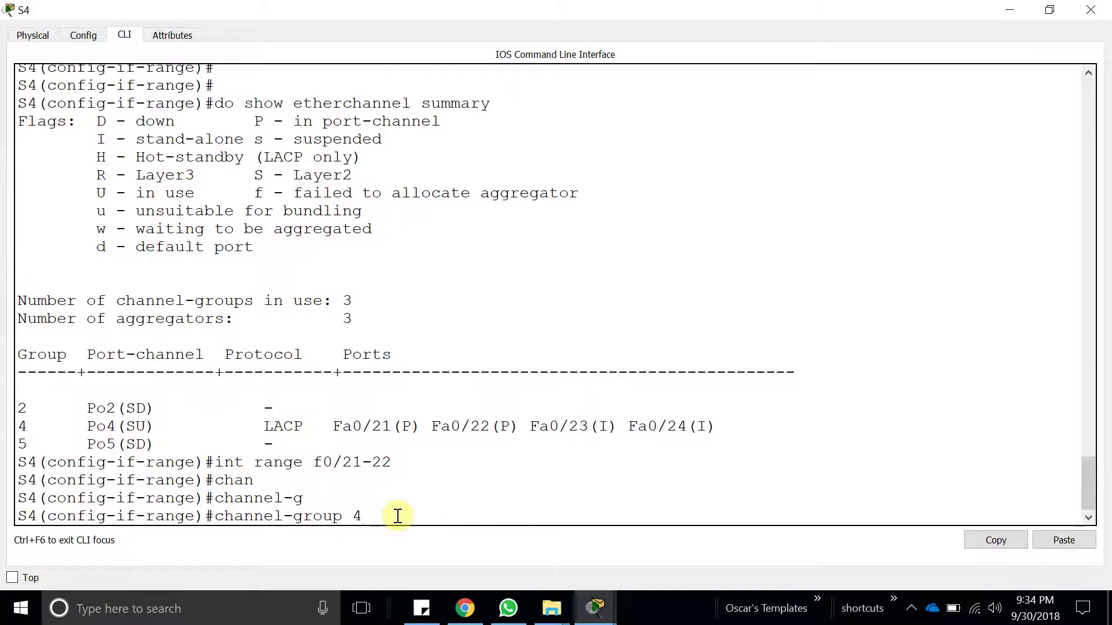
key(Home)
text(no)
key(Return)
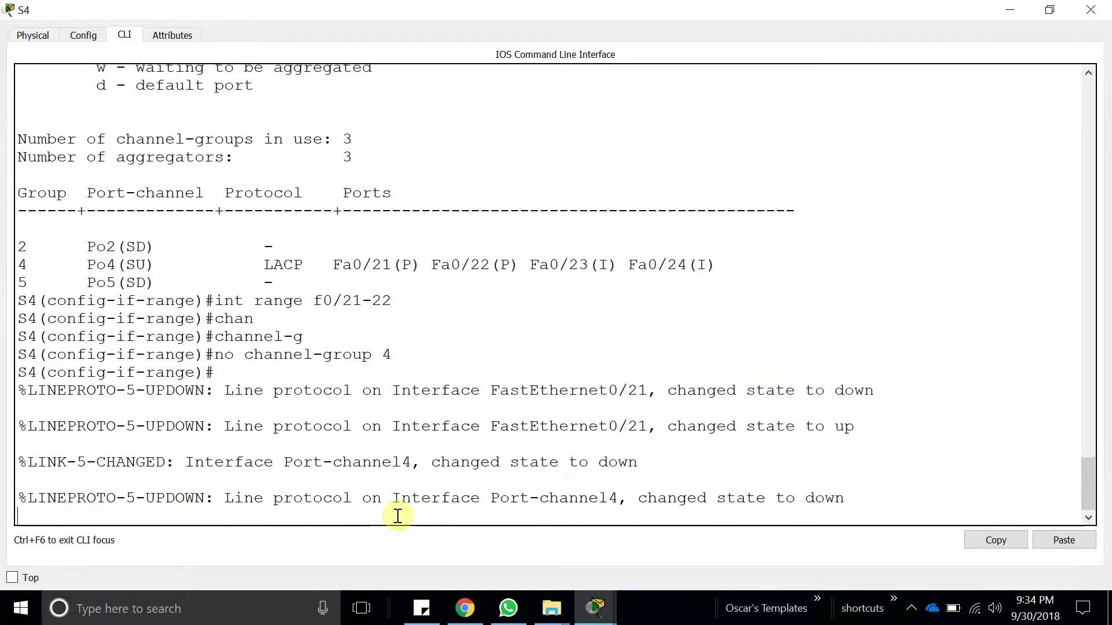
key(Return)
key(Return)
key(Return)
Run do show etherchannel summary on S4 again to check Po4's remaining ports and protocol
key(Up)
key(Up)
key(Up)
key(Up)
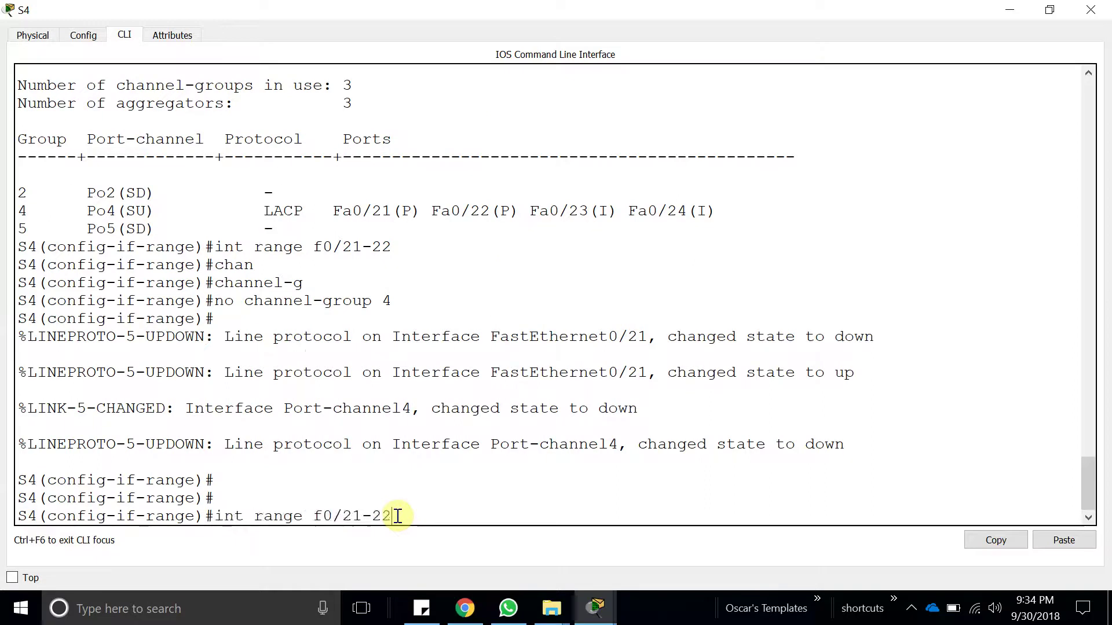
key(Down)
key(Return)
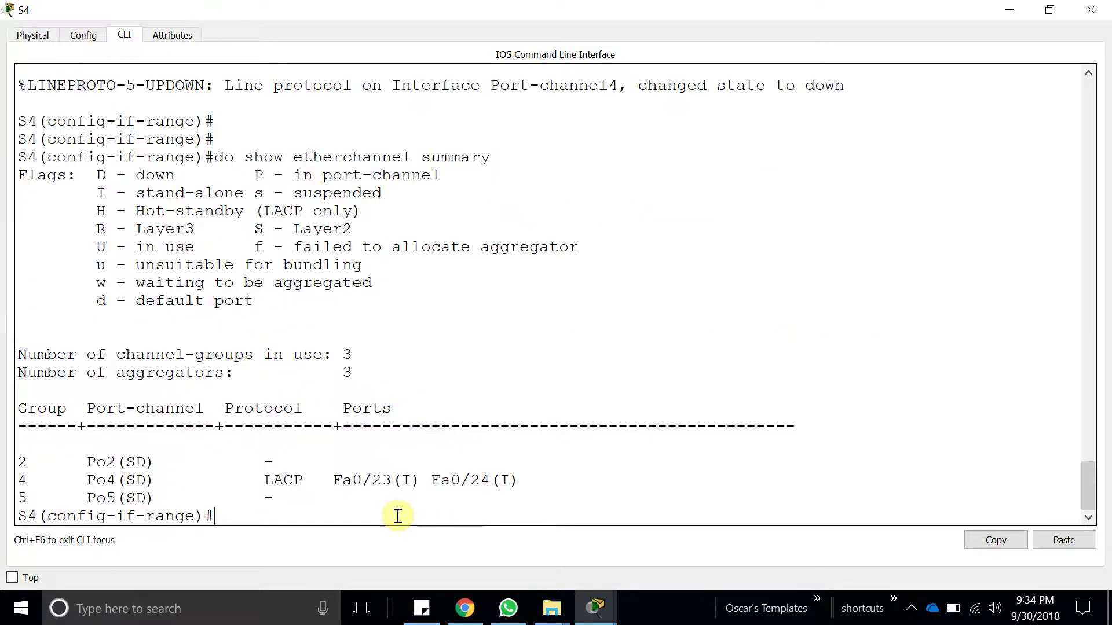
double_click(283, 477)
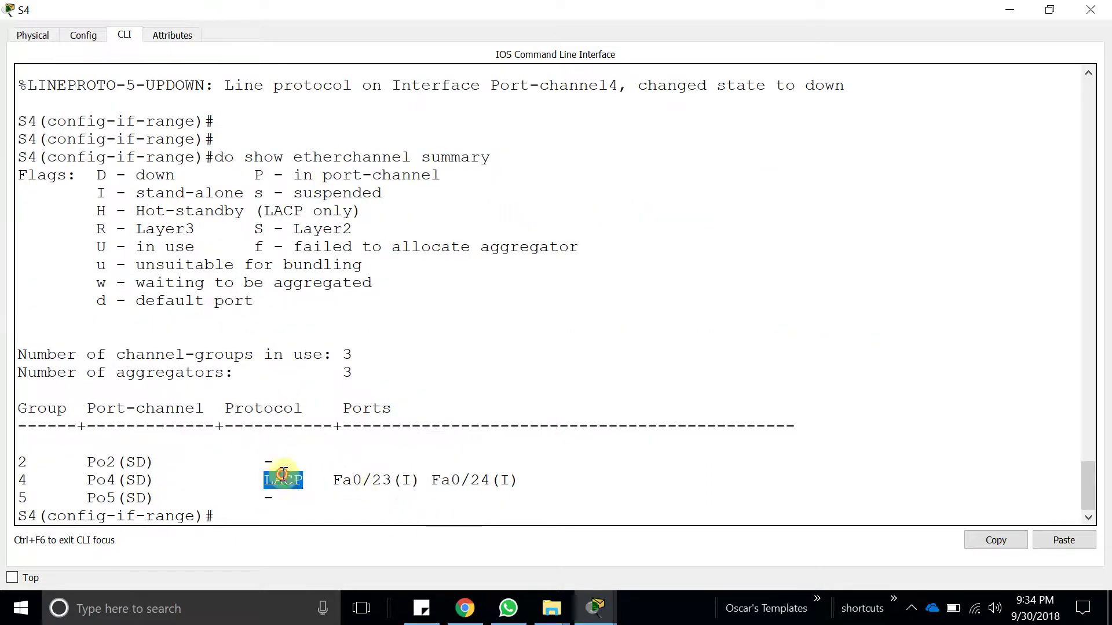
Open switch S3's command line, run do show etherchannel summary and check Po4's protocol against S4's
double_click(806, 12)
drag(932, 394, 880, 215)
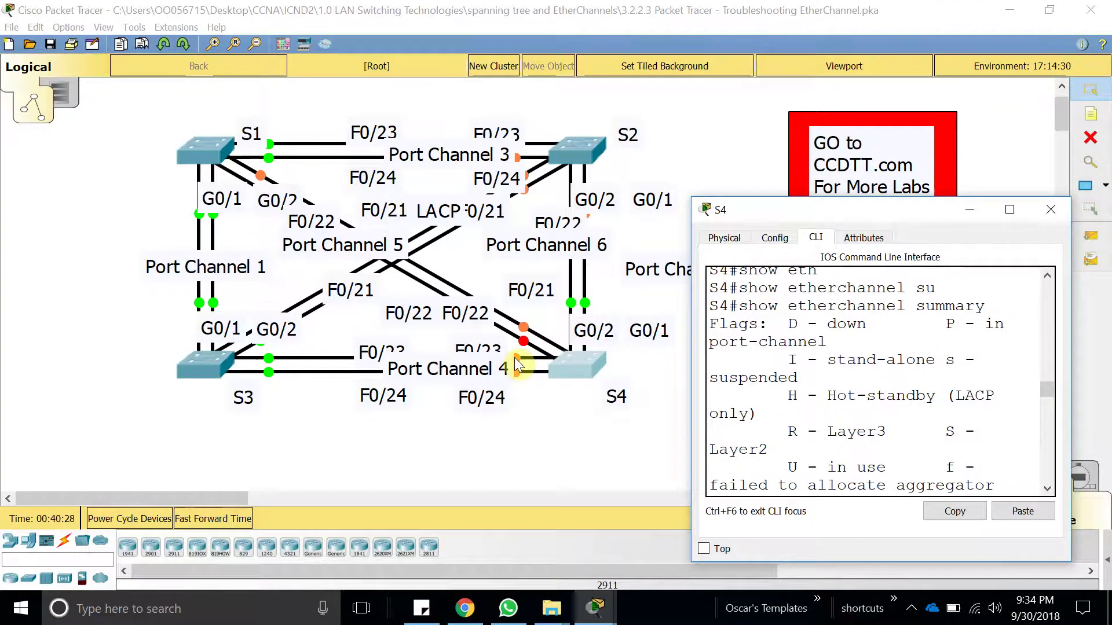
drag(792, 217, 502, 102)
click(229, 365)
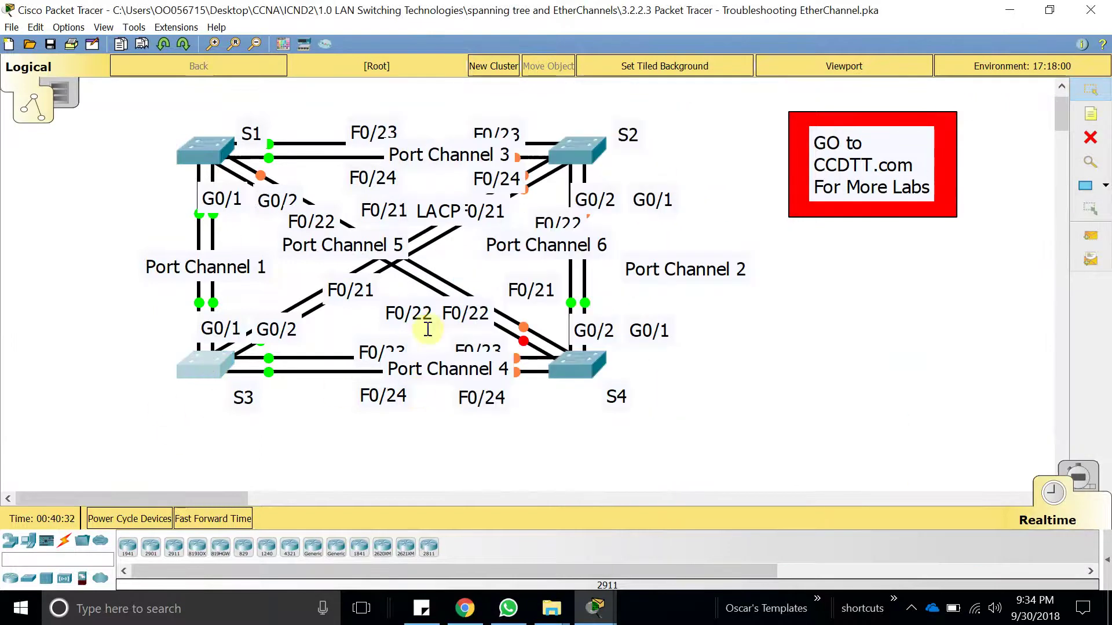
click(690, 113)
key(Up)
key(Down)
key(Down)
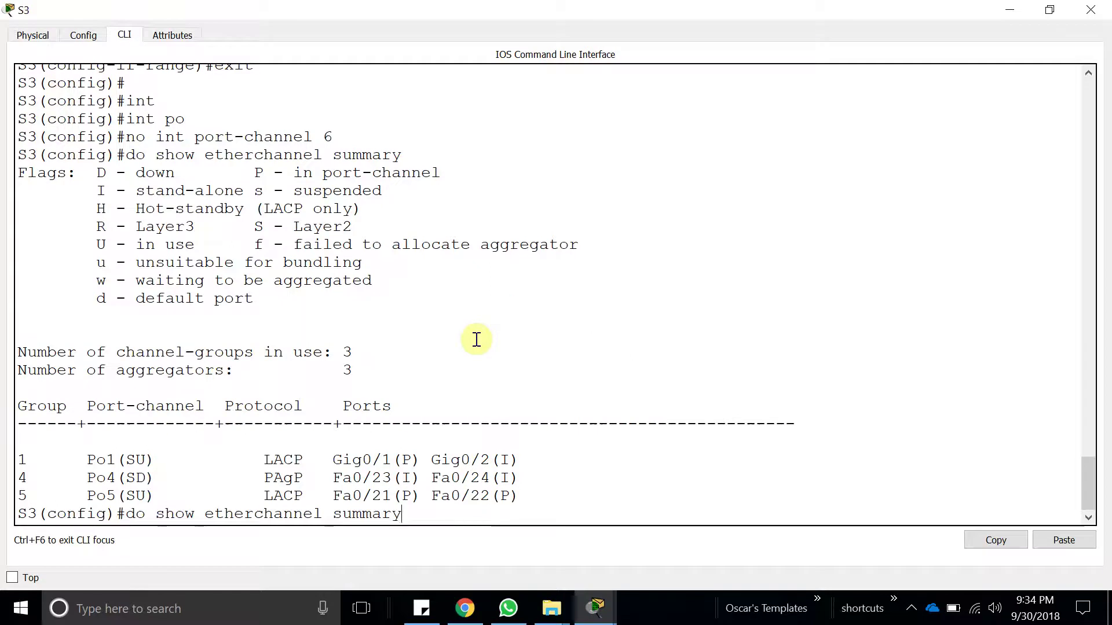
key(Return)
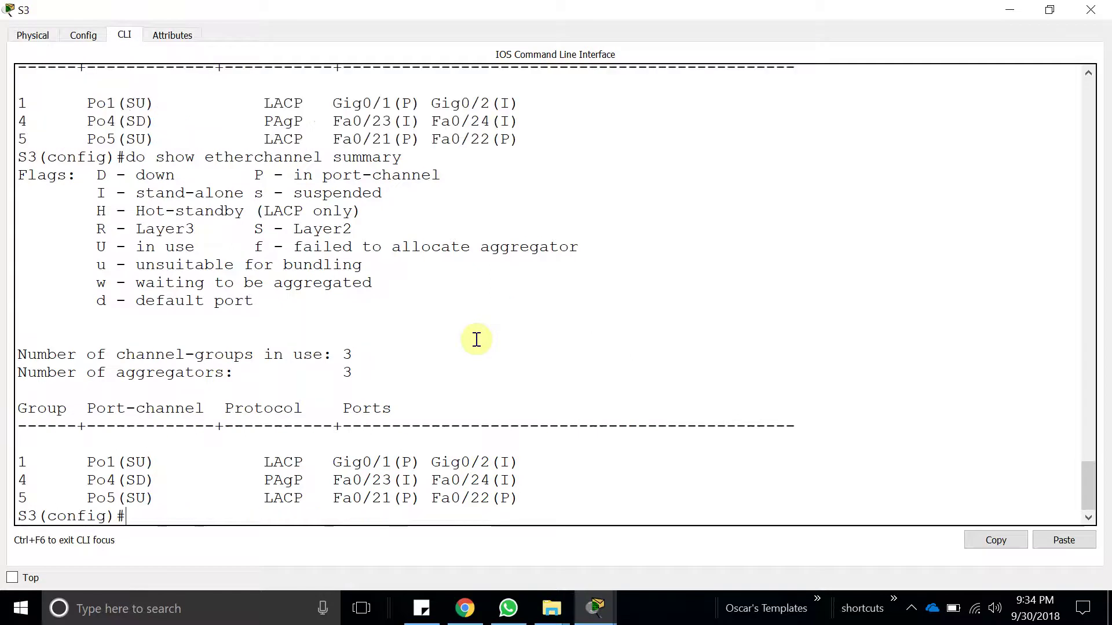
double_click(276, 476)
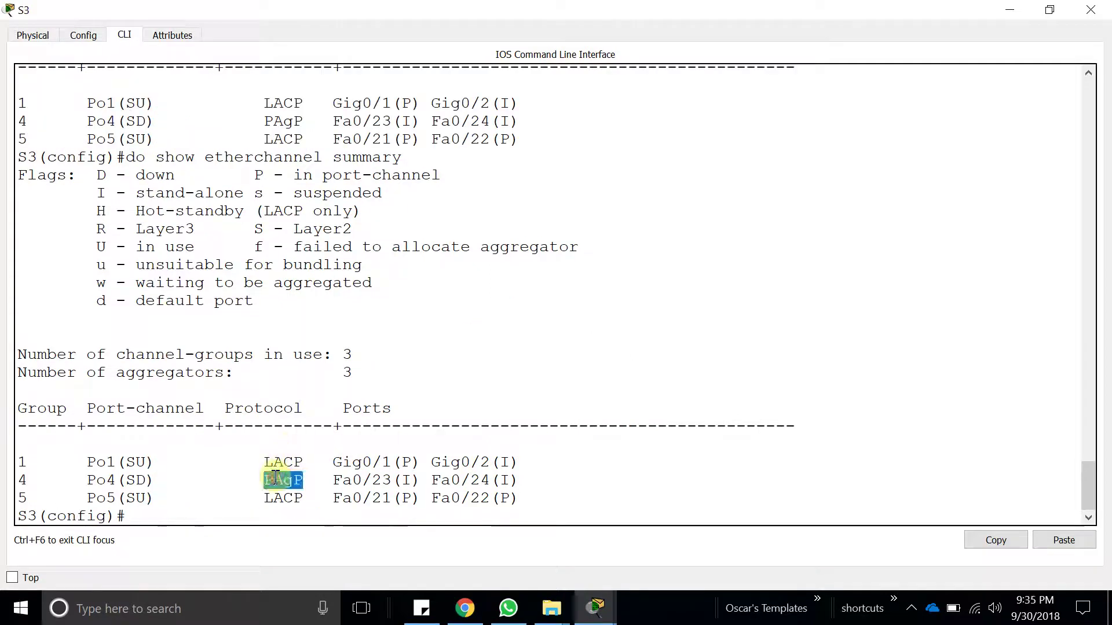
Return to S4's command line, maximize its window and recall the command int range f0/21-22
click(1002, 11)
click(577, 362)
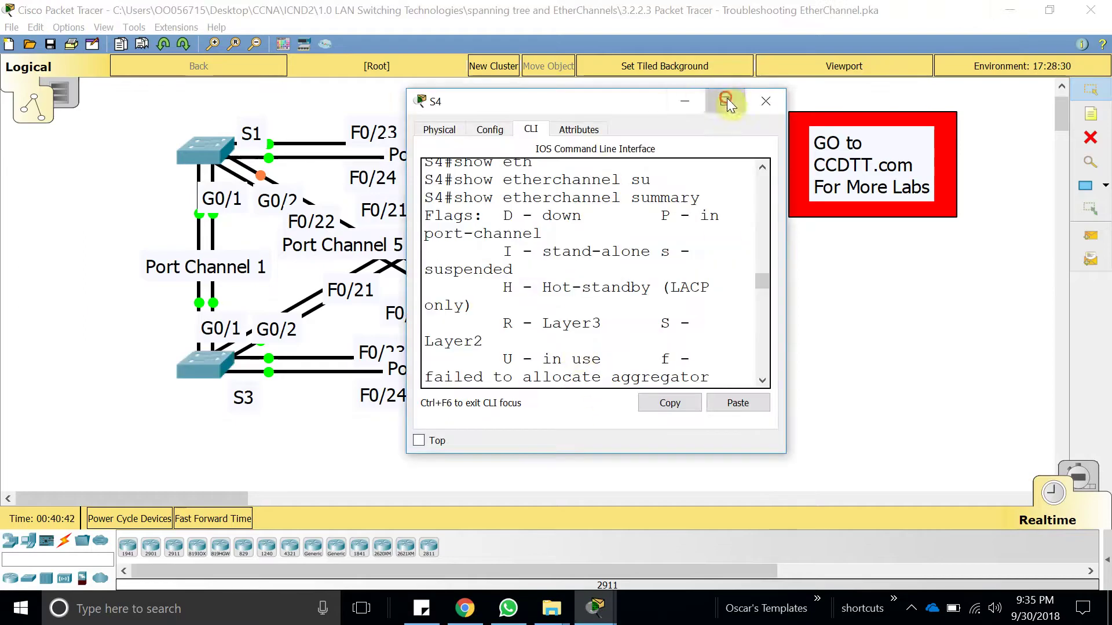
click(725, 101)
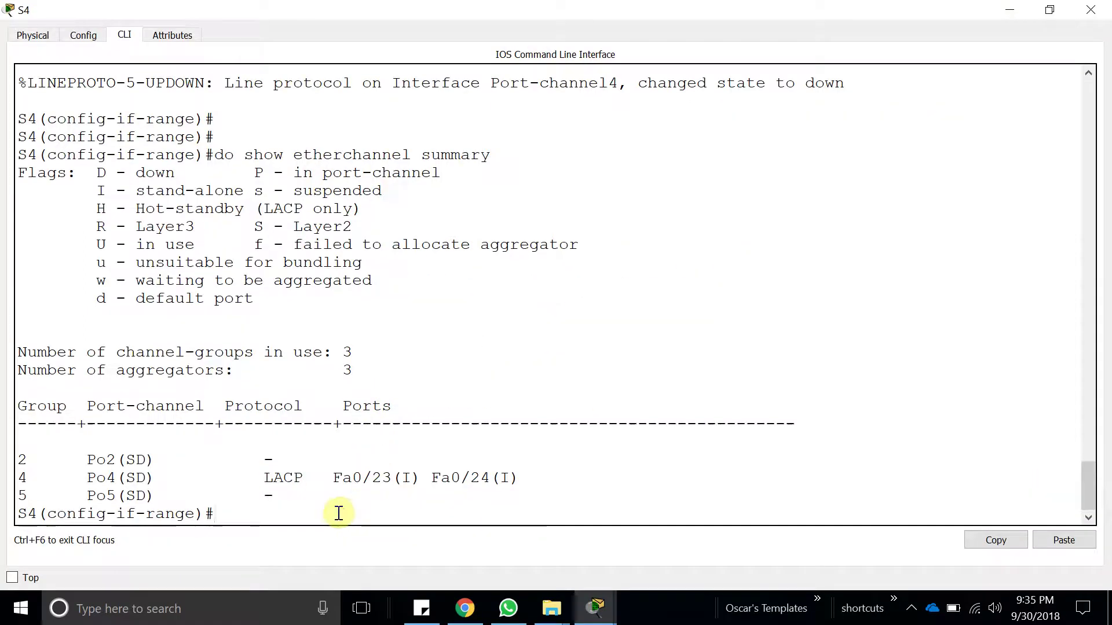
key(Up)
key(Up)
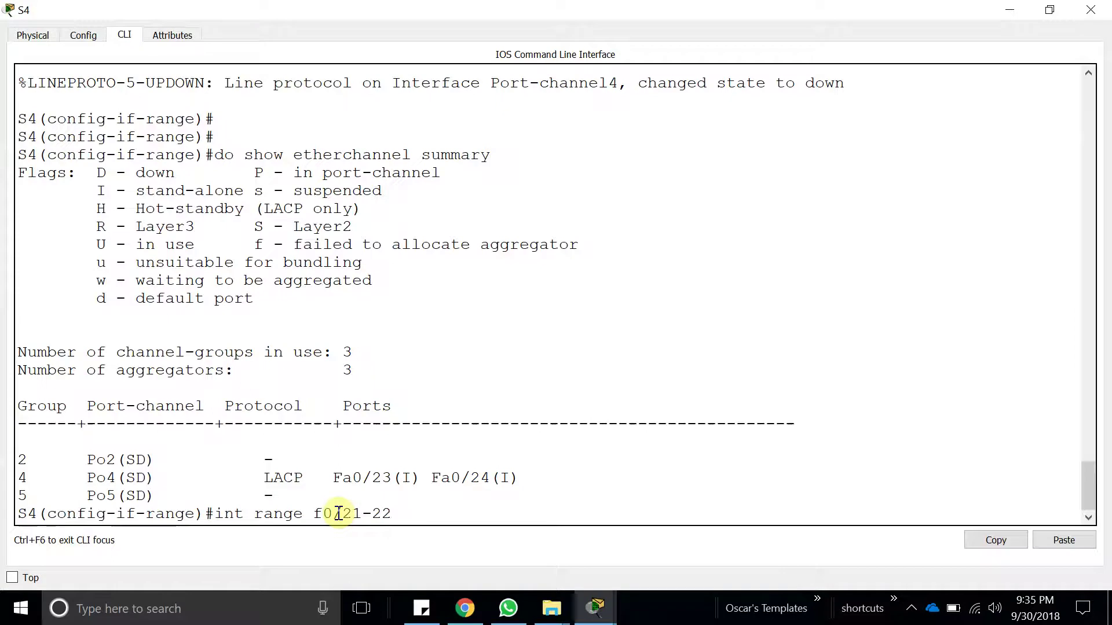
Select interface range f0/23-24 on S4 and shut those ports down
key(Left)
key(Left)
key(Left)
key(BackSpace)
text(3)
key(Return)
key(Return)
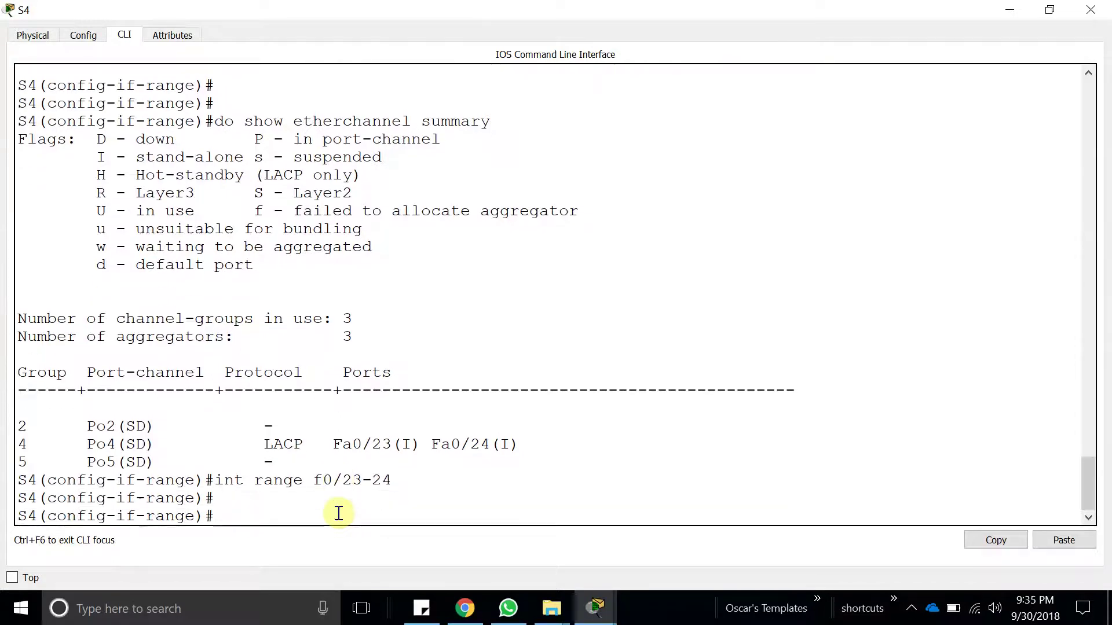
text(shu)
key(Tab)
key(Return)
key(Return)
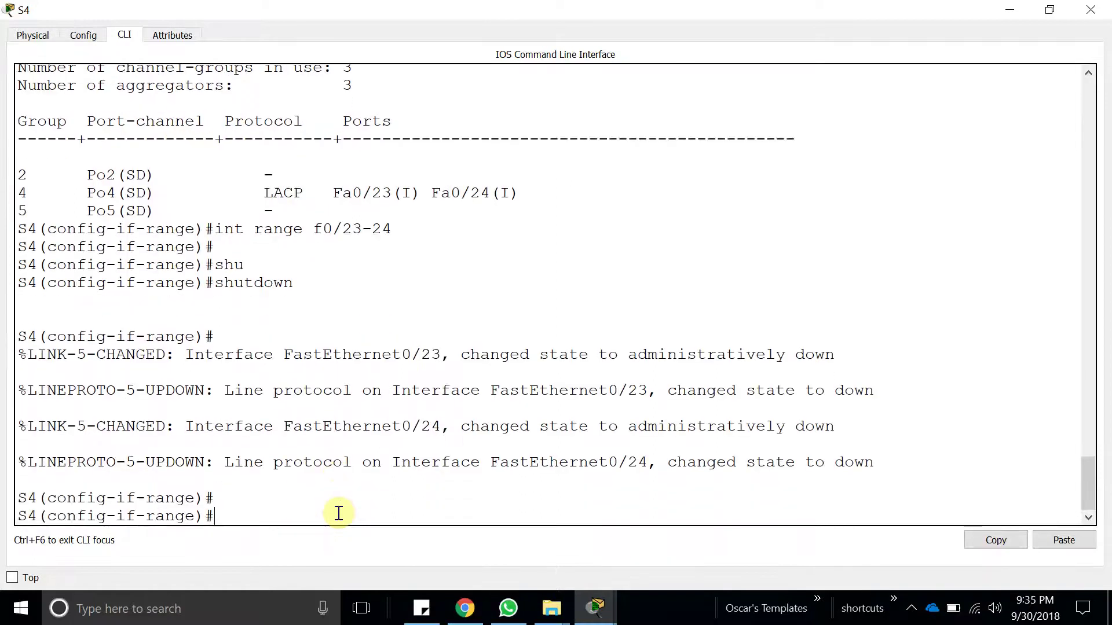
Re-enable the f0/23-24 ports on S4 with no shutdown
key(Return)
text(no shu)
key(Tab)
key(Return)
key(Return)
key(Return)
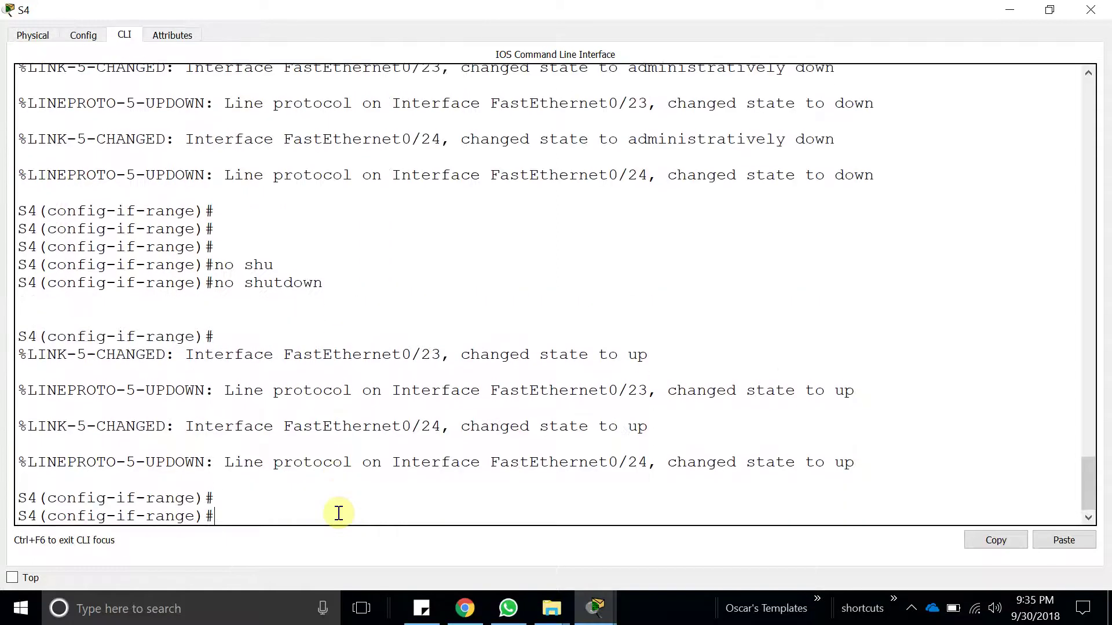
key(Return)
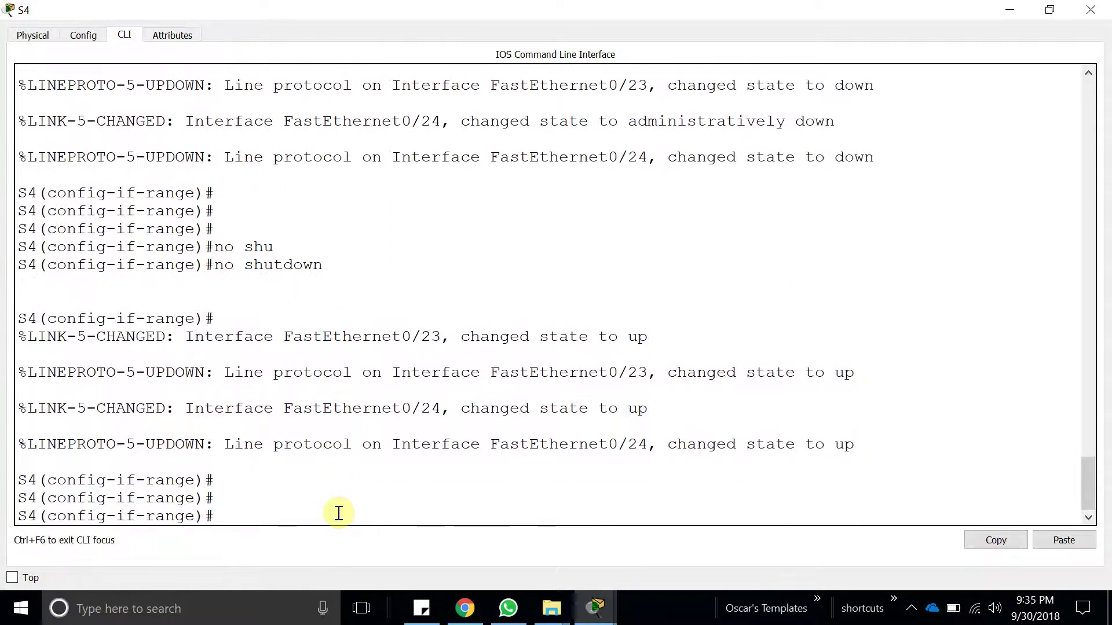
Show the EtherChannel summary on S4 and examine the protocol and member ports of group 4
key(Up)
key(Up)
key(Up)
key(Up)
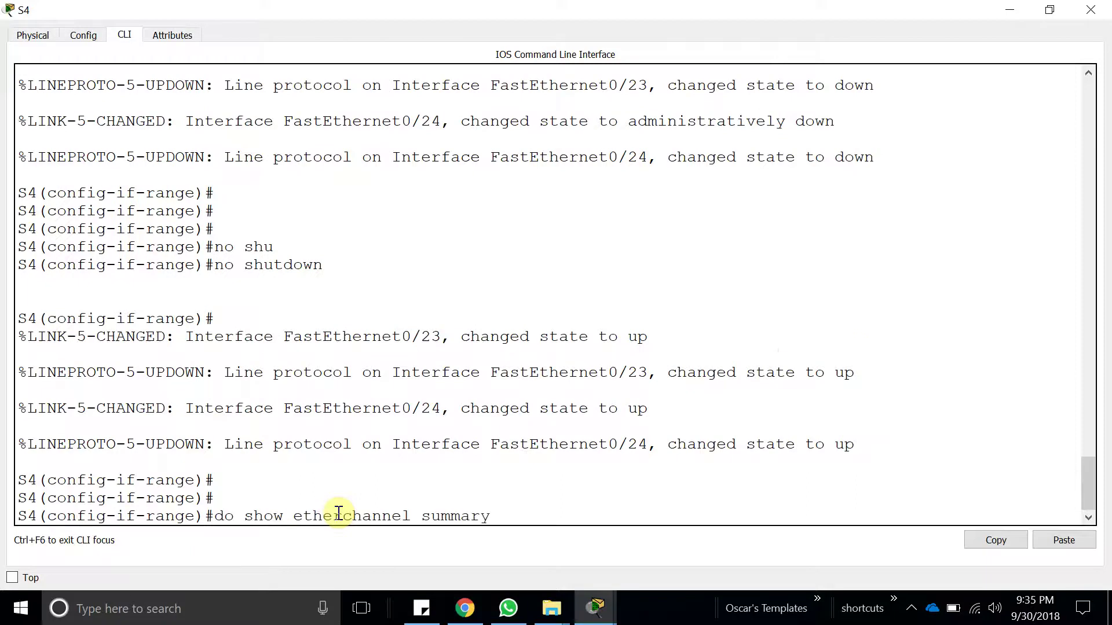
key(Return)
double_click(285, 482)
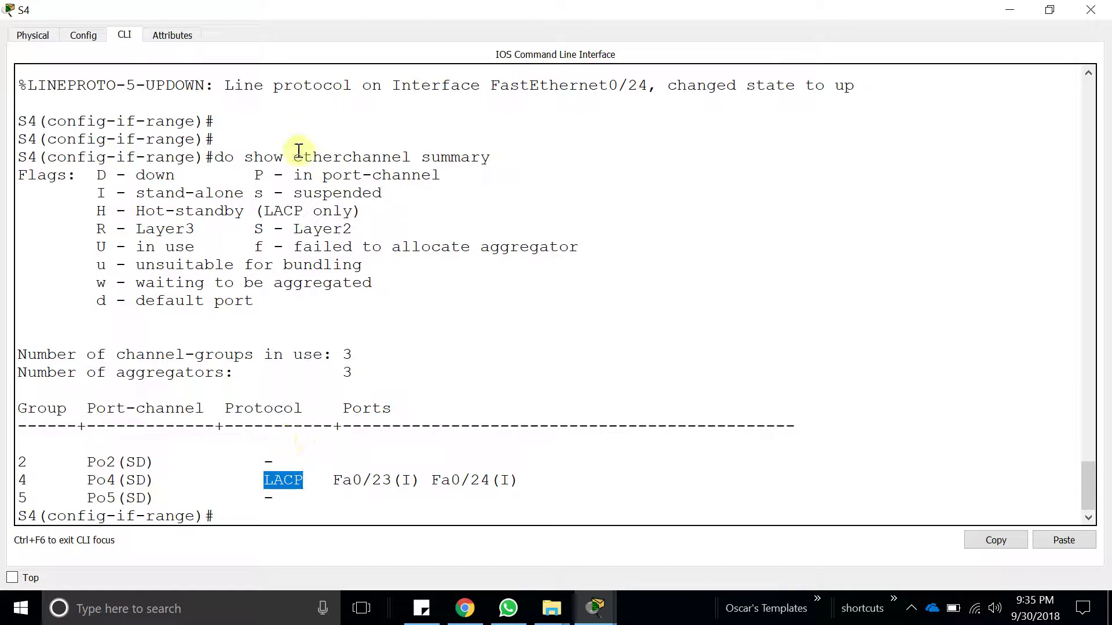
drag(334, 480, 571, 479)
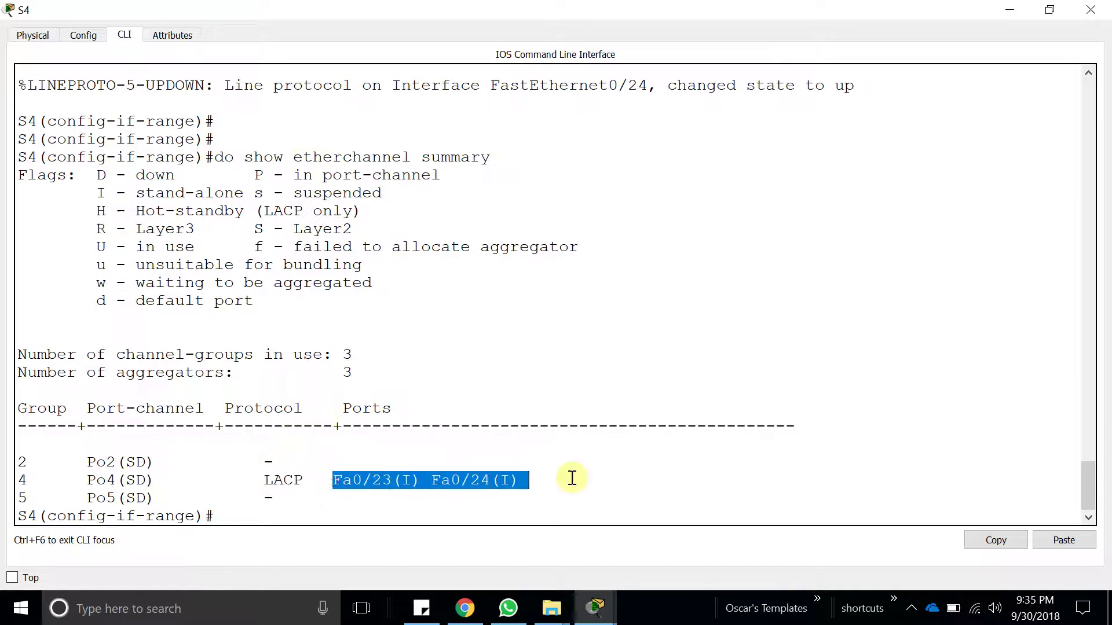
double_click(272, 480)
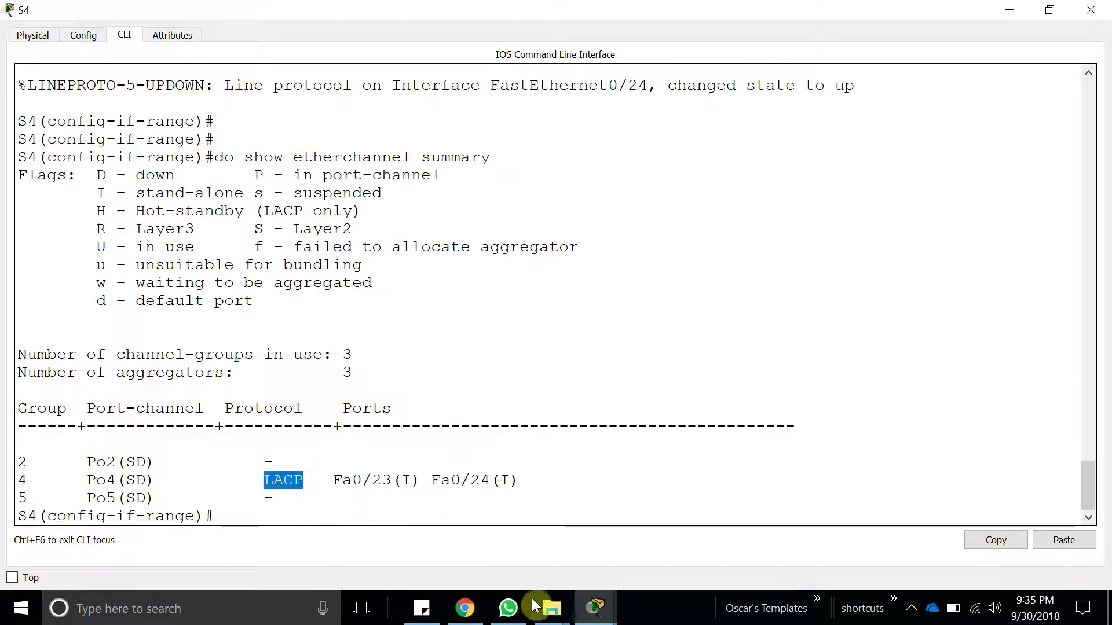
Switch to the S3 command line and show its EtherChannel summary to check the protocol of group 4
click(594, 608)
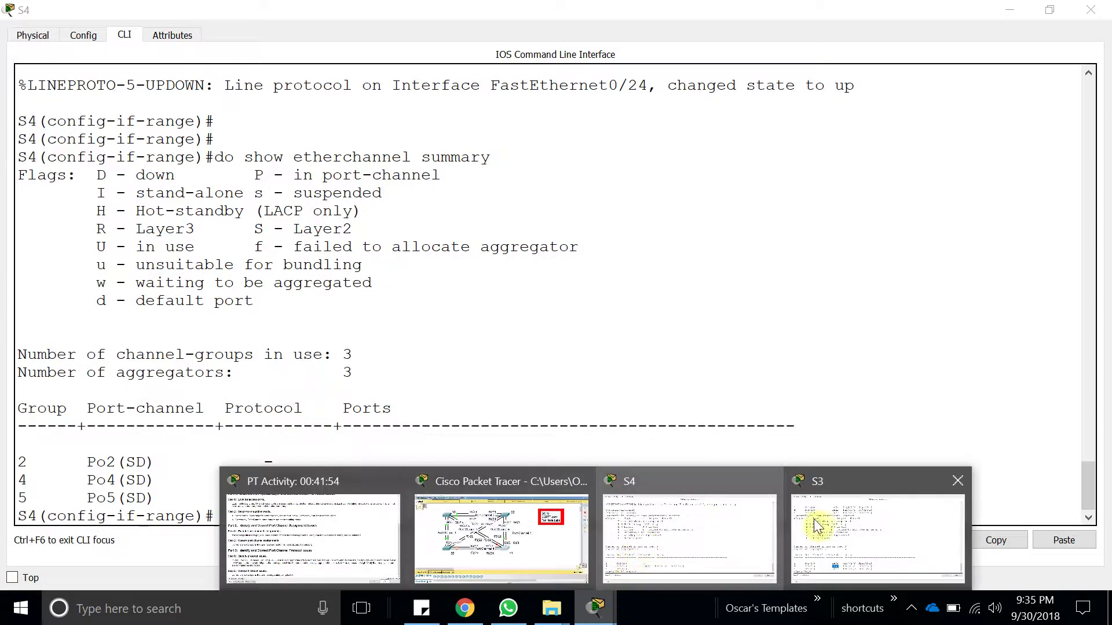
click(496, 535)
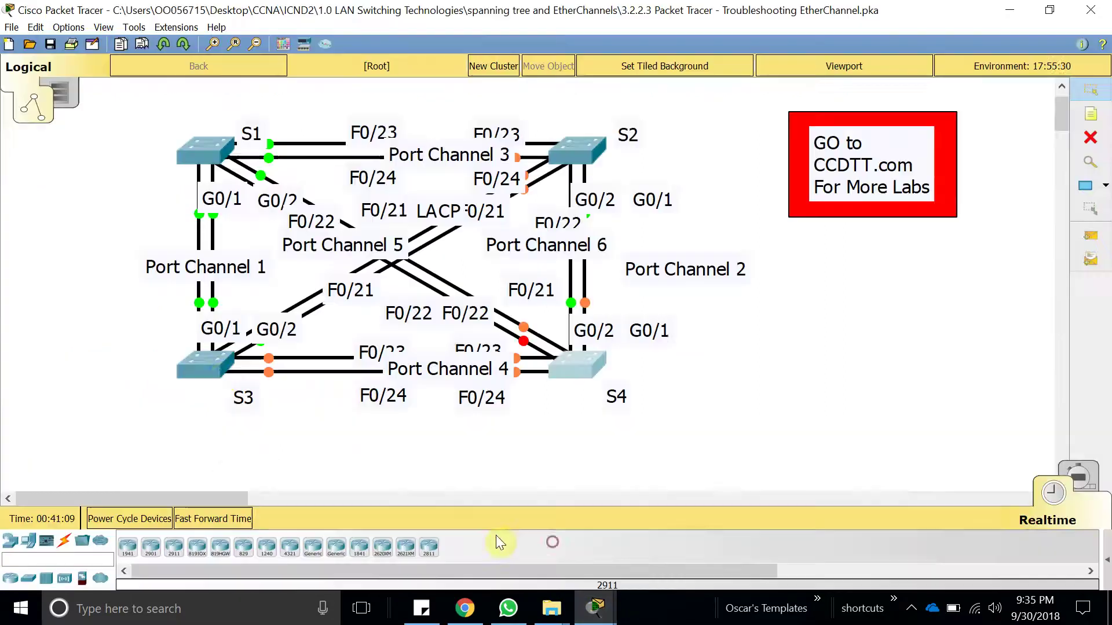
click(214, 363)
key(Return)
key(Return)
key(Up)
key(Up)
key(Down)
key(Return)
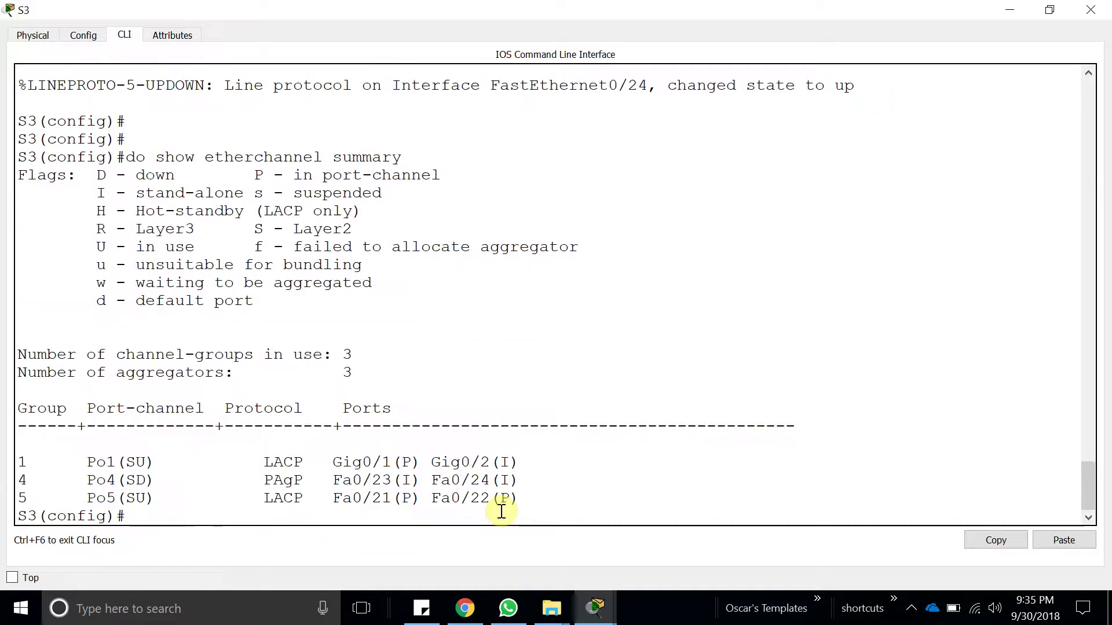
double_click(272, 480)
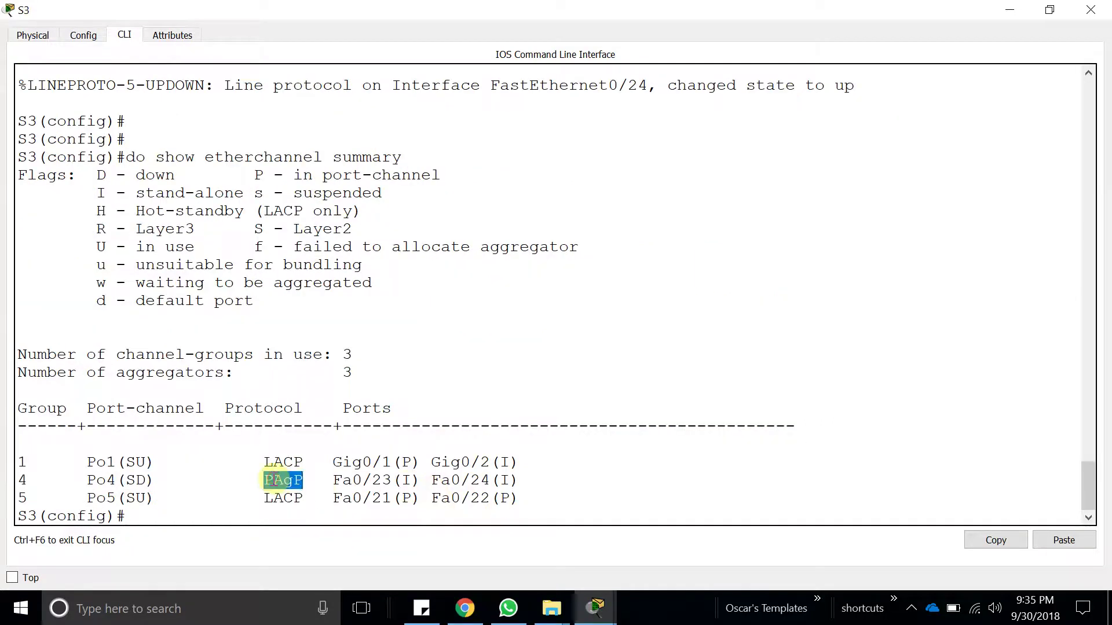
click(229, 520)
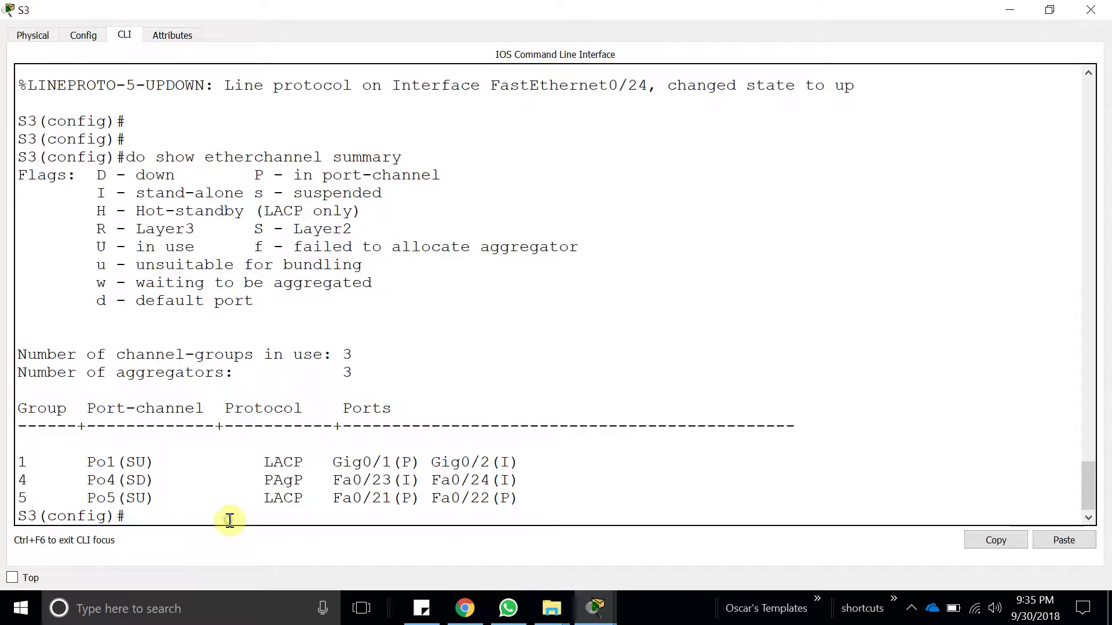
Enter interface configuration for the range f0/23-24 on S3
key(Up)
key(Up)
key(Down)
key(Up)
key(Up)
key(Down)
key(Up)
key(Up)
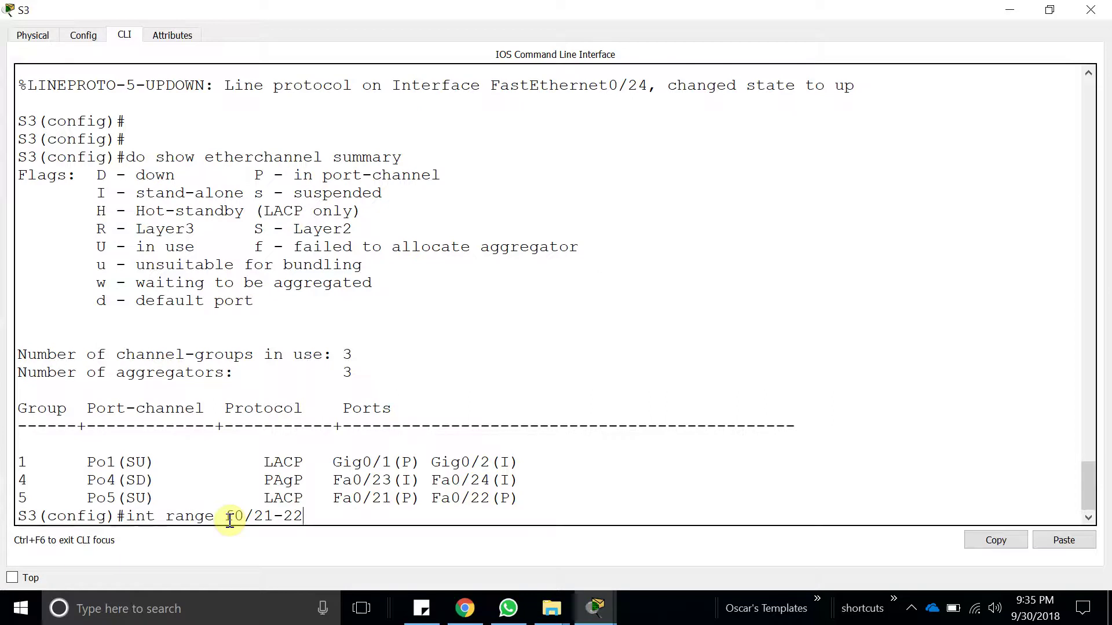
text(3-24)
key(Return)
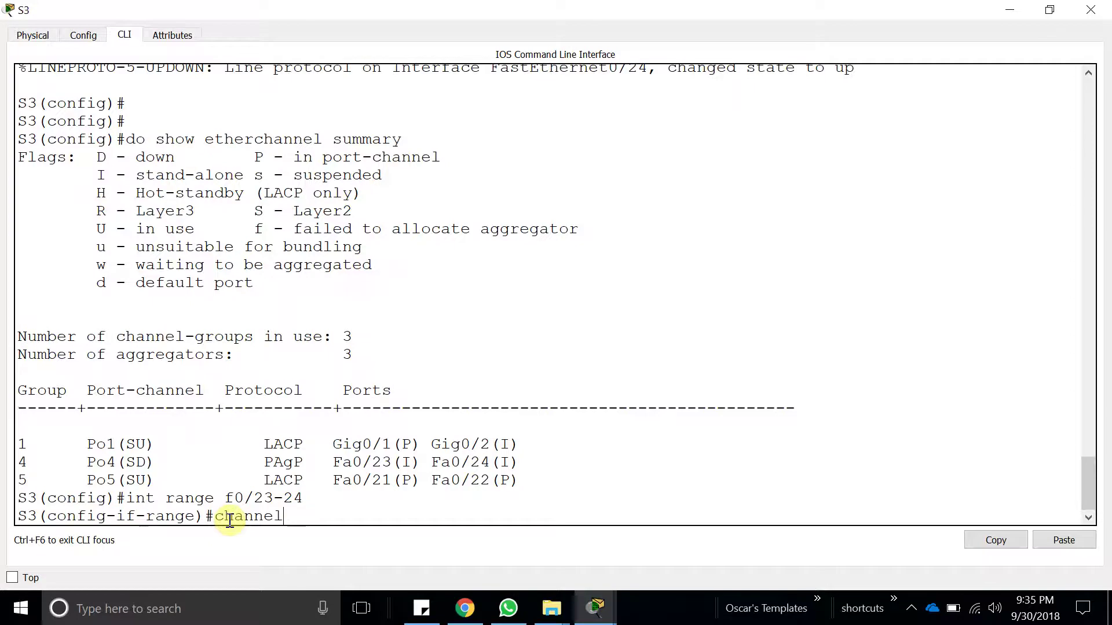
List the available modes for channel group 4 and try to assign the selected S3 ports with mode active
text(channel-g)
key(Tab)
text(4 mode)
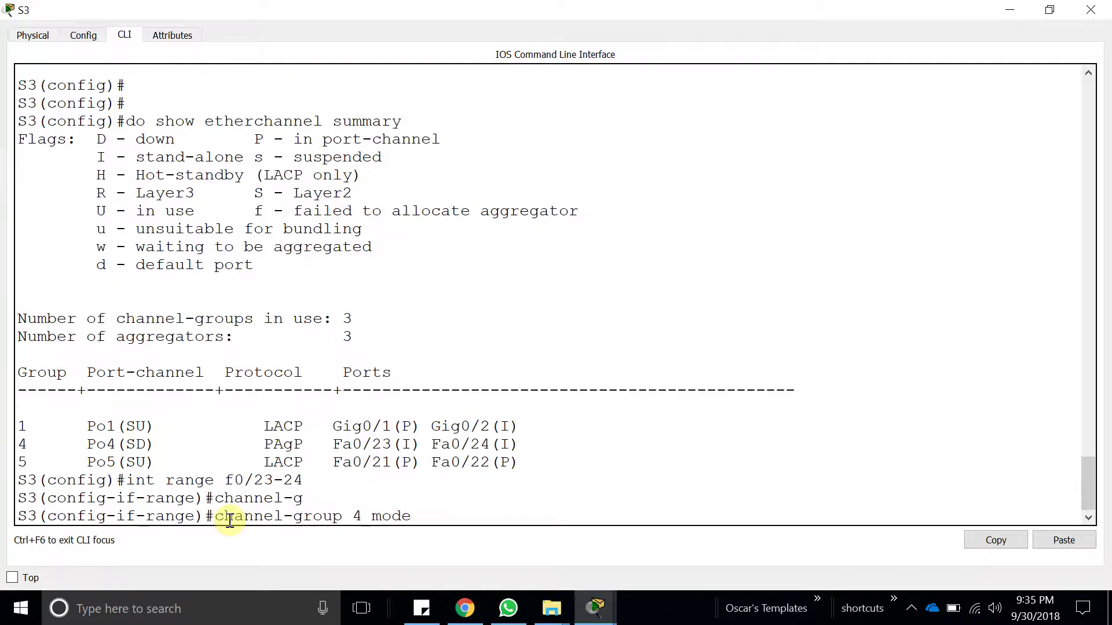
text( ?)
text(a)
key(Tab)
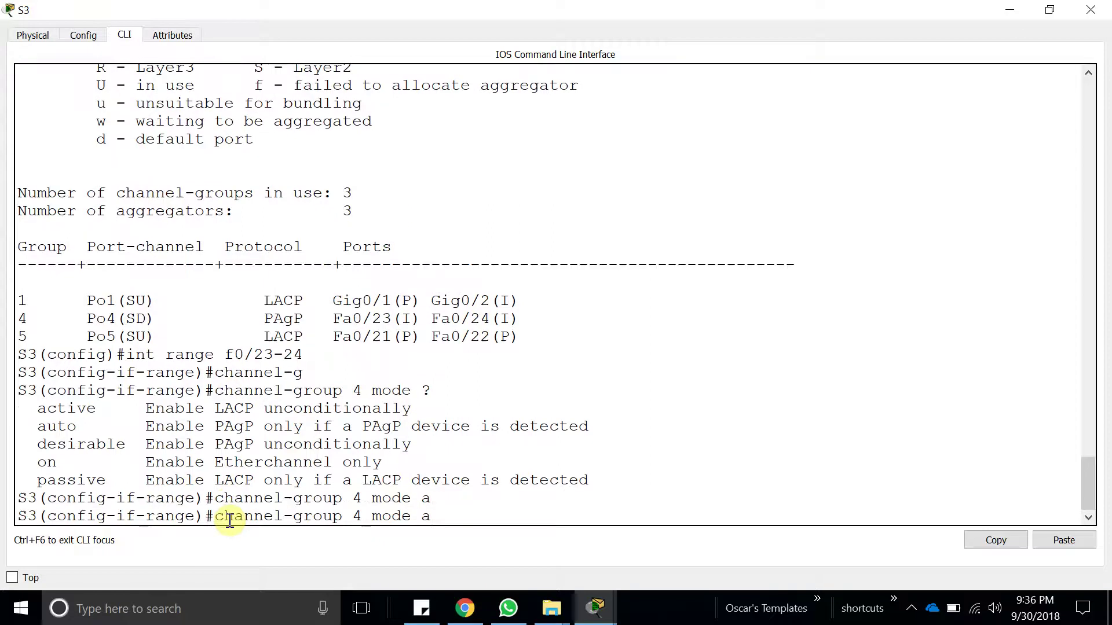
text(ct)
key(Tab)
key(Return)
key(Return)
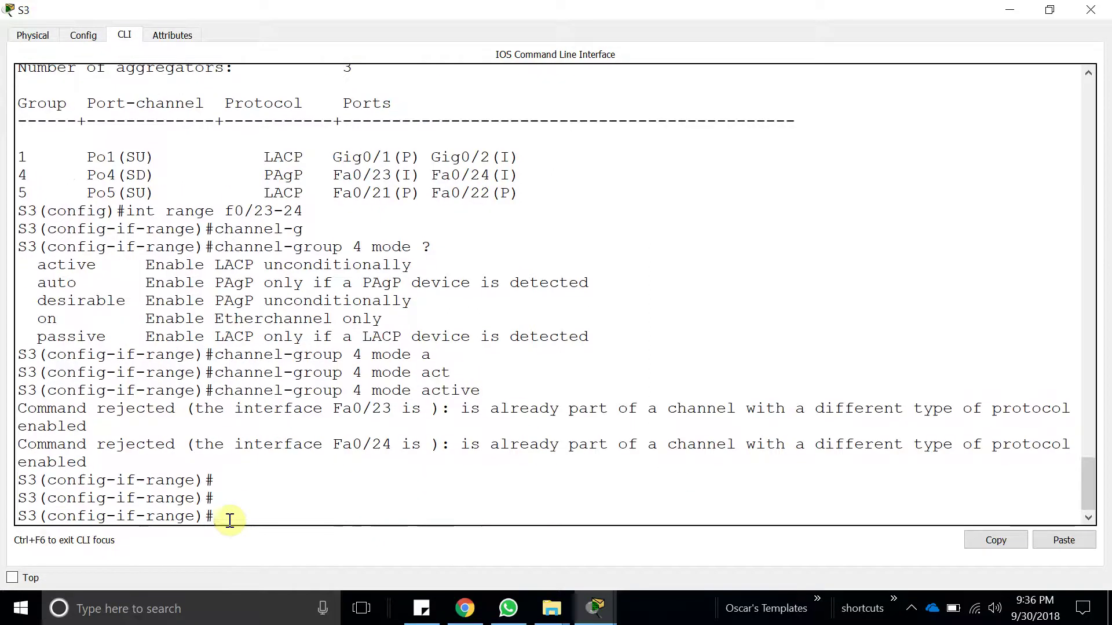
key(Return)
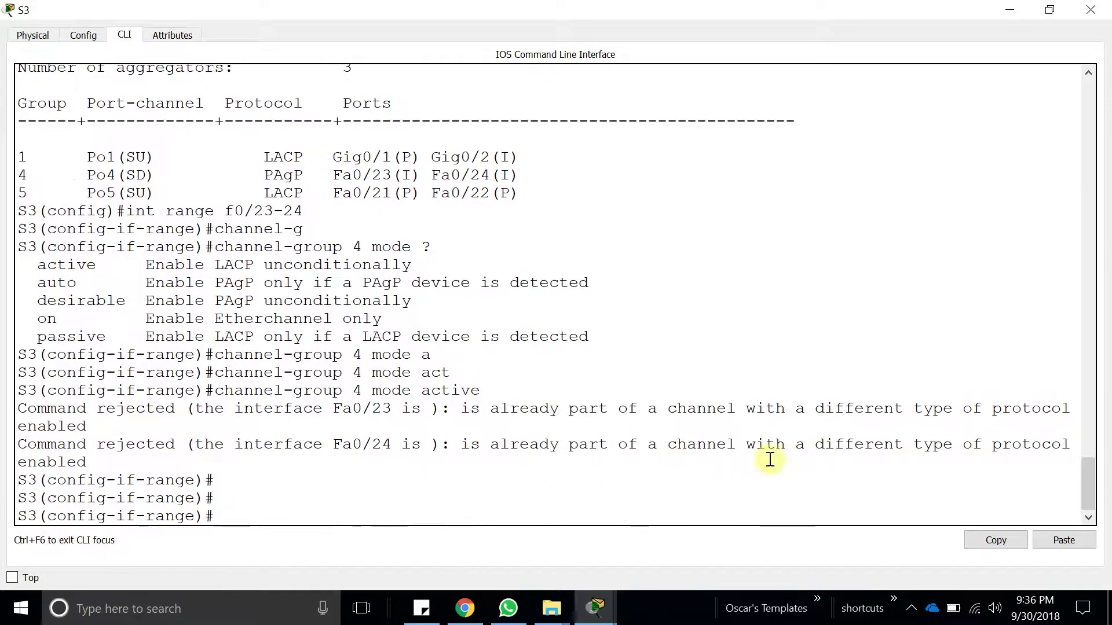
drag(125, 465, 3, 399)
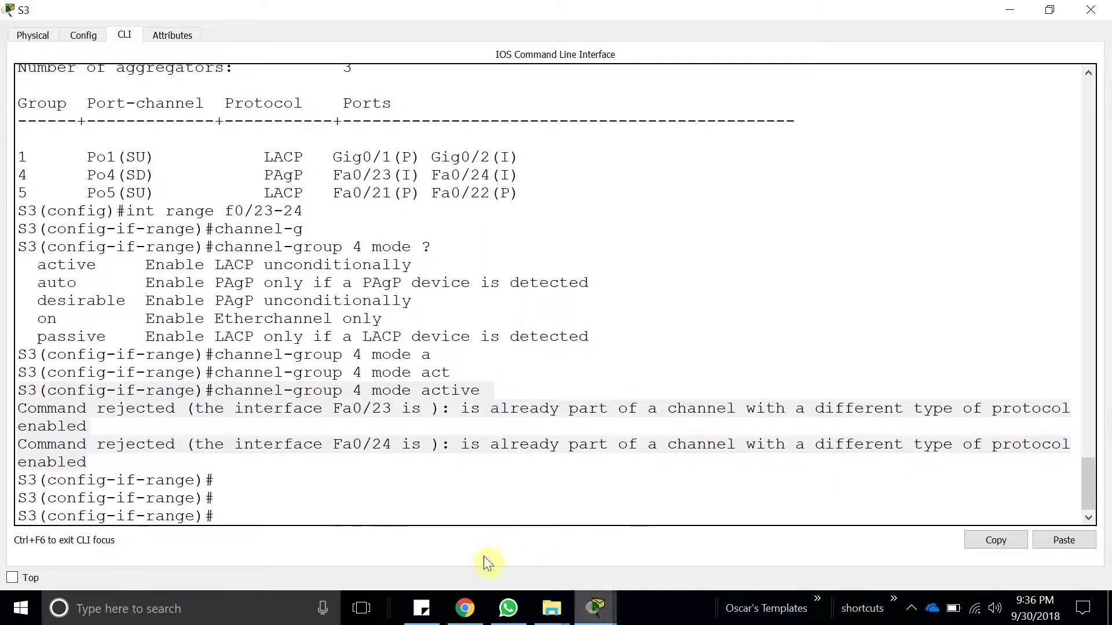
Check the Port Channel 4 links between S3 and S4 in the topology, and return to the S3 command line
click(603, 608)
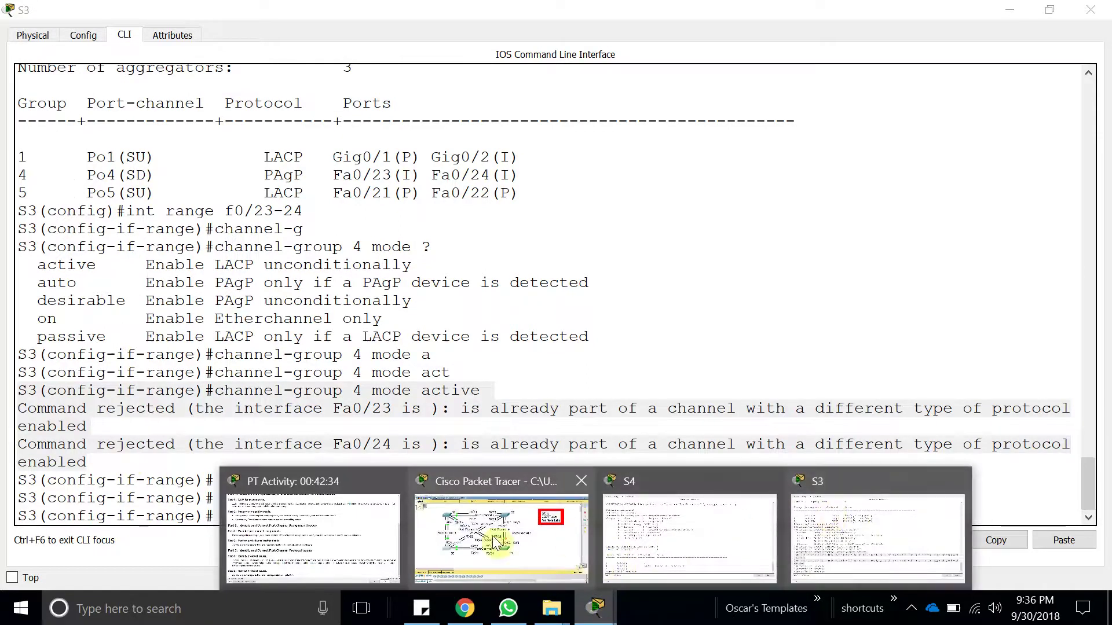
click(498, 538)
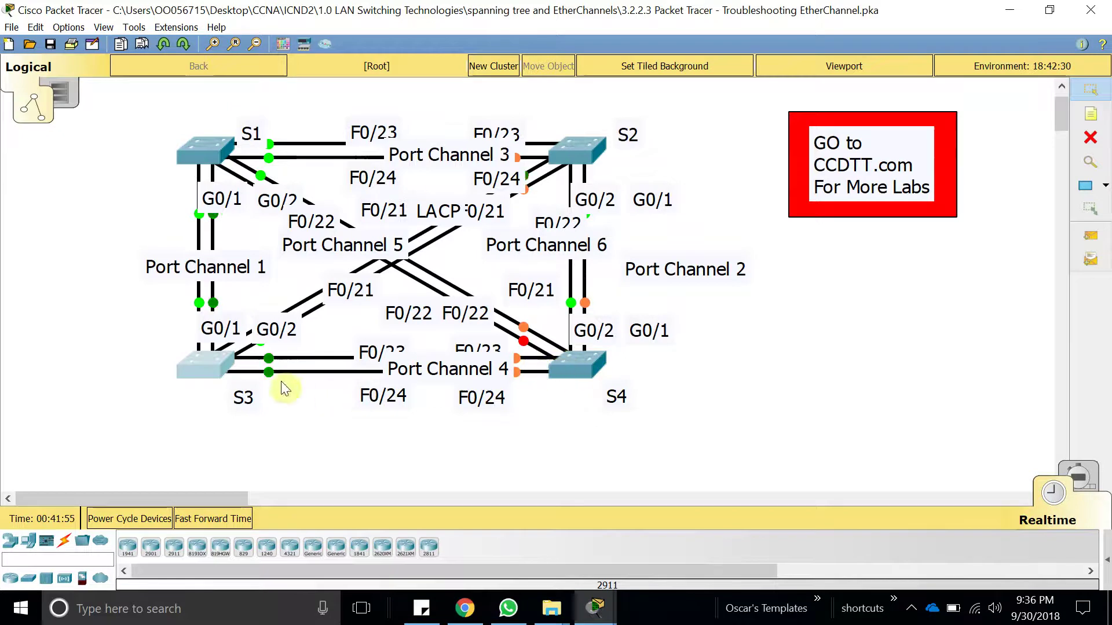
mouse_move(595, 608)
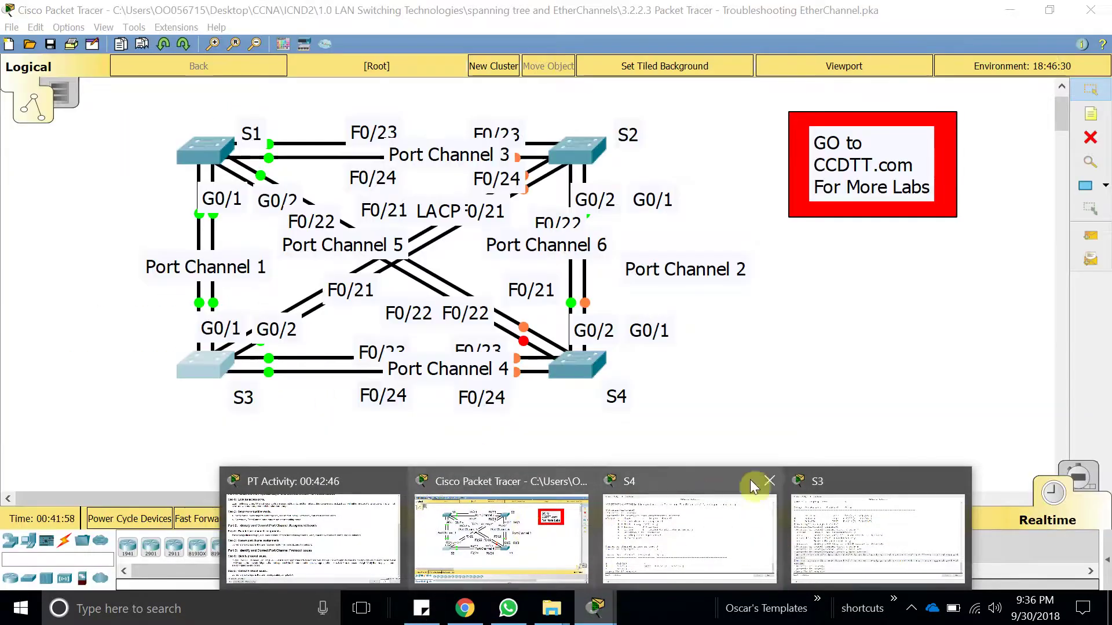
click(855, 528)
drag(18, 385, 437, 489)
click(441, 518)
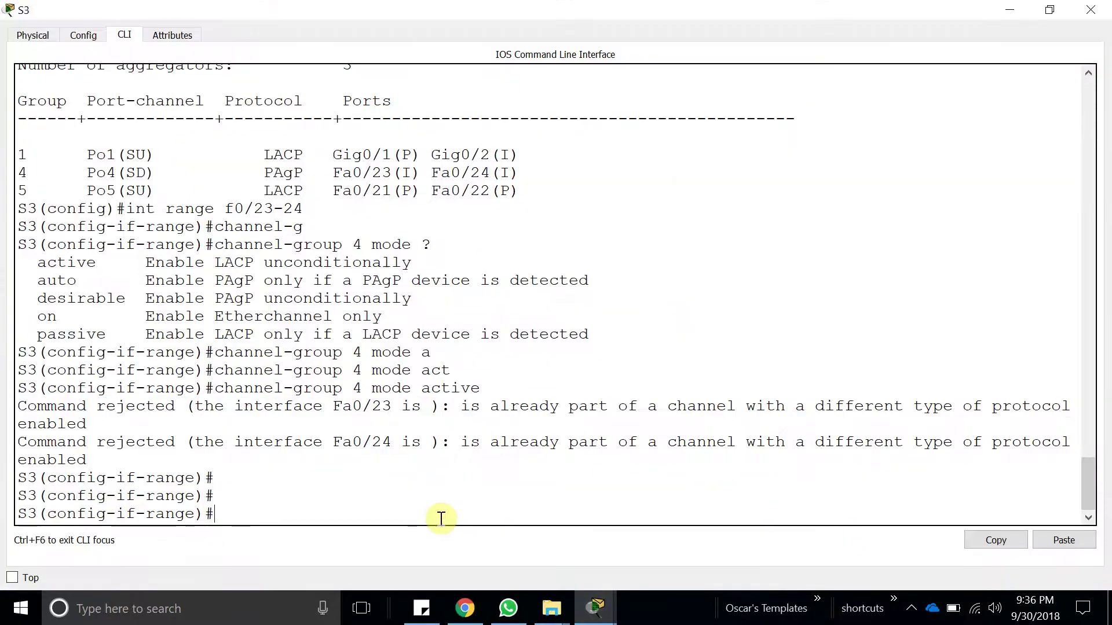
Leave configuration mode on S3 and show the EtherChannel summary to recheck the protocol of group 4
text(end)
key(Return)
text(config t)
key(Up)
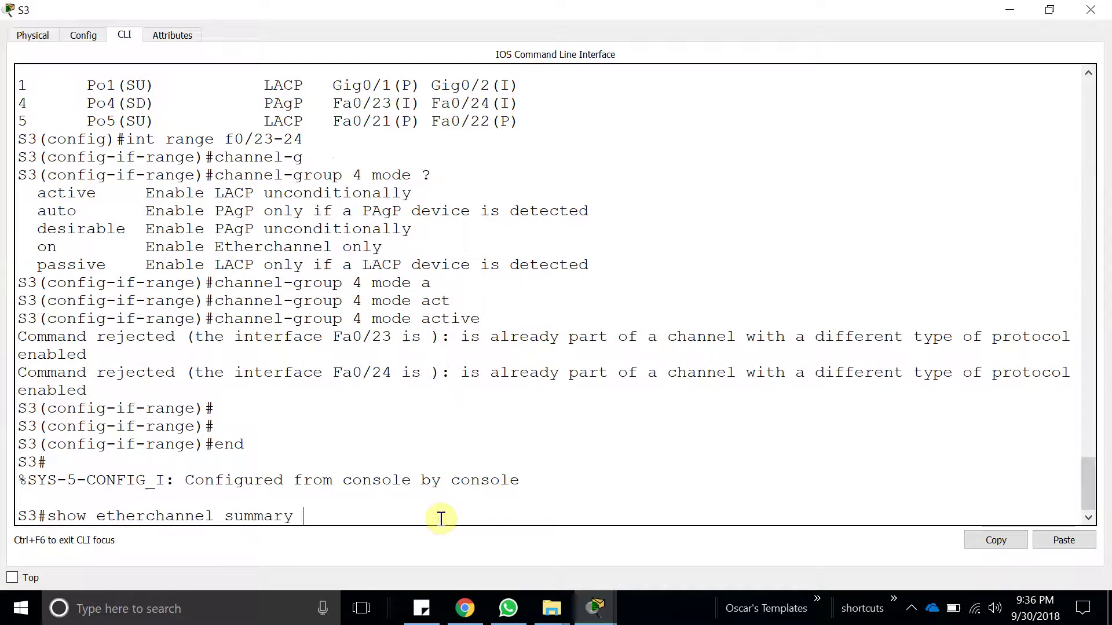
key(Return)
drag(265, 480, 302, 482)
click(371, 517)
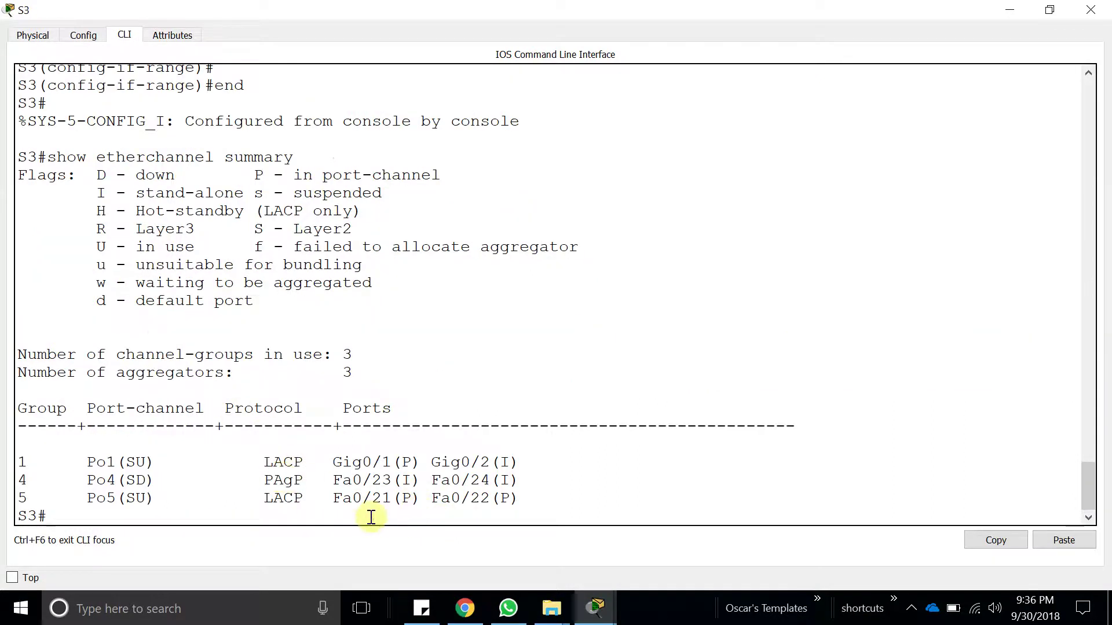
Enter global configuration mode on S3 and select interface range f0/23-24 again
text(config t)
key(Return)
key(Up)
key(Up)
key(Return)
Try to assign S3 ports f0/23-24 to channel group 4 with mode passive
key(Up)
key(Up)
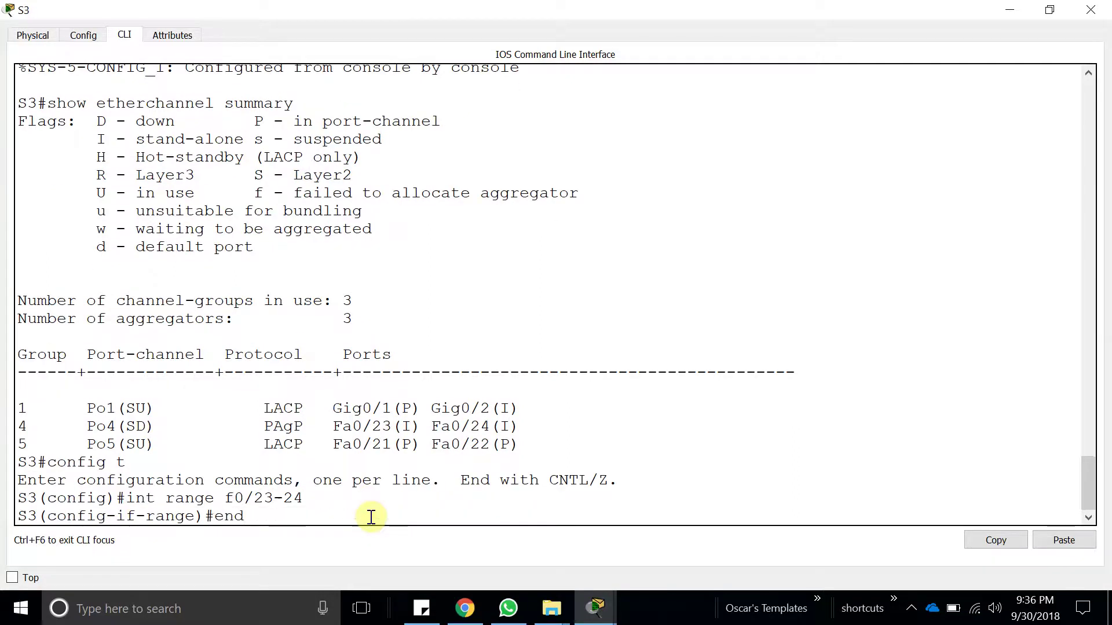
key(BackSpace)
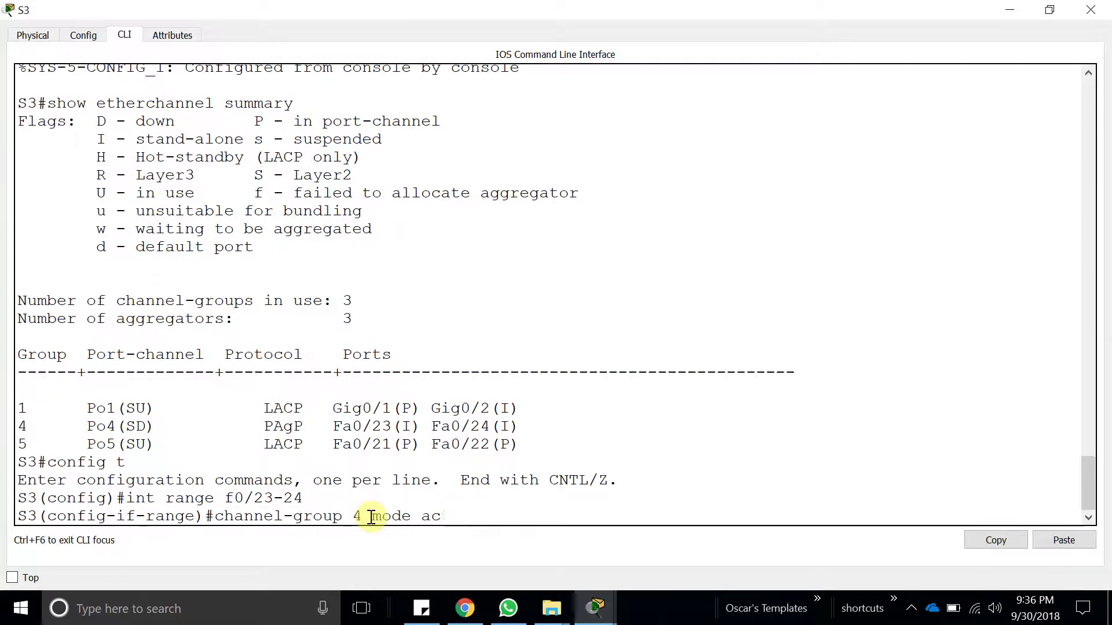
key(BackSpace)
text(pa)
key(Tab)
key(Return)
key(Return)
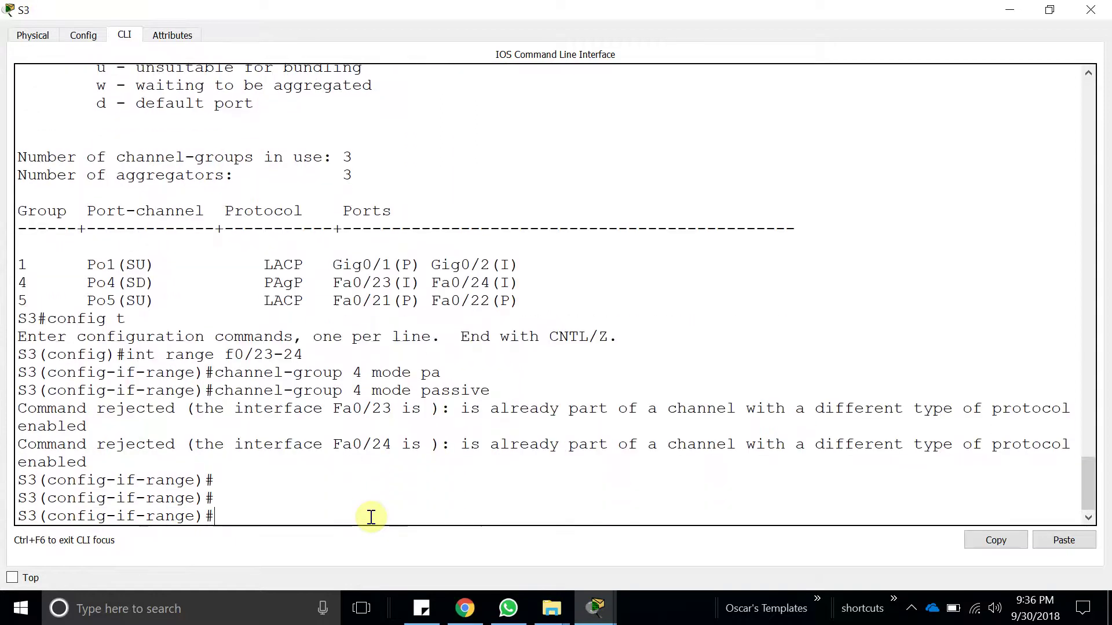
key(Return)
key(Return)
text(e)
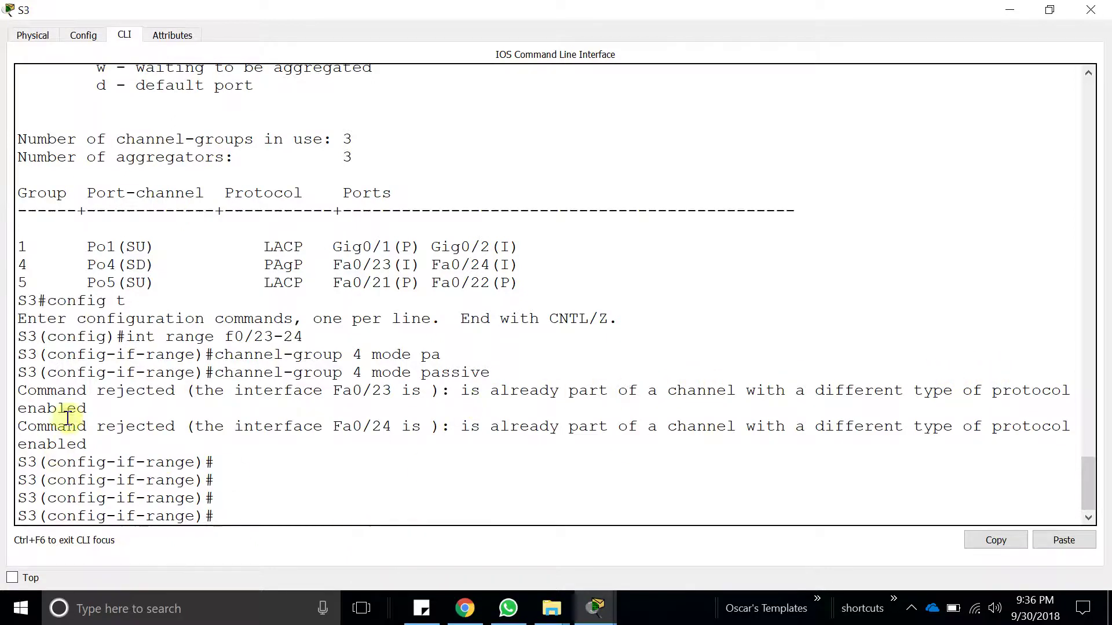
triple_click(96, 408)
click(344, 478)
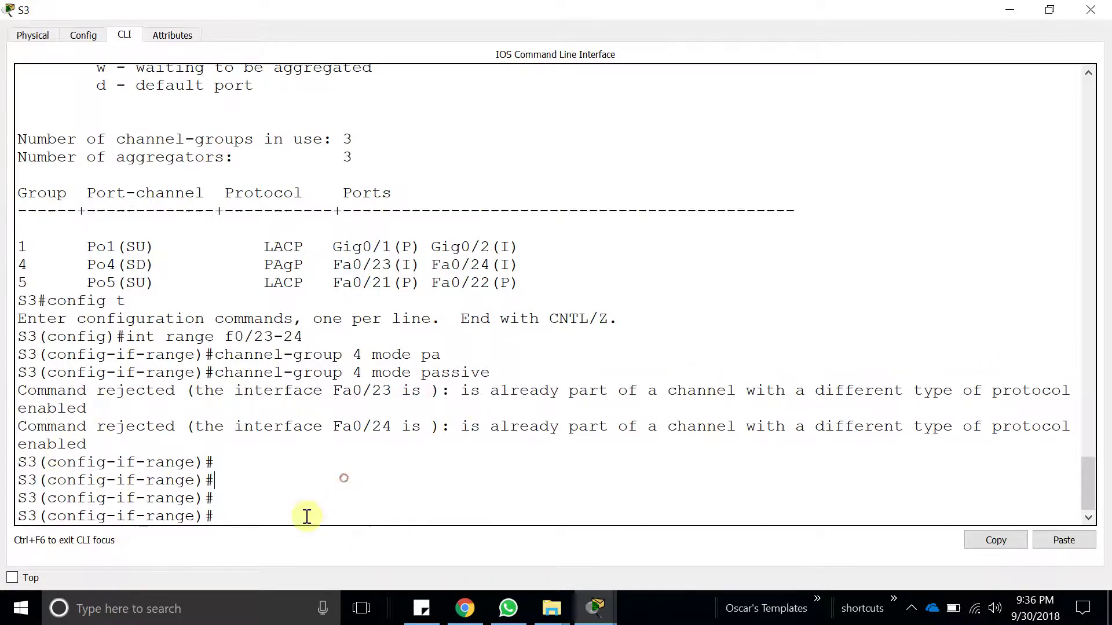
Remove the channel group from S3 ports f0/23-24 with no channel-group 4 mode active
key(Up)
key(Up)
key(Up)
key(Down)
key(Down)
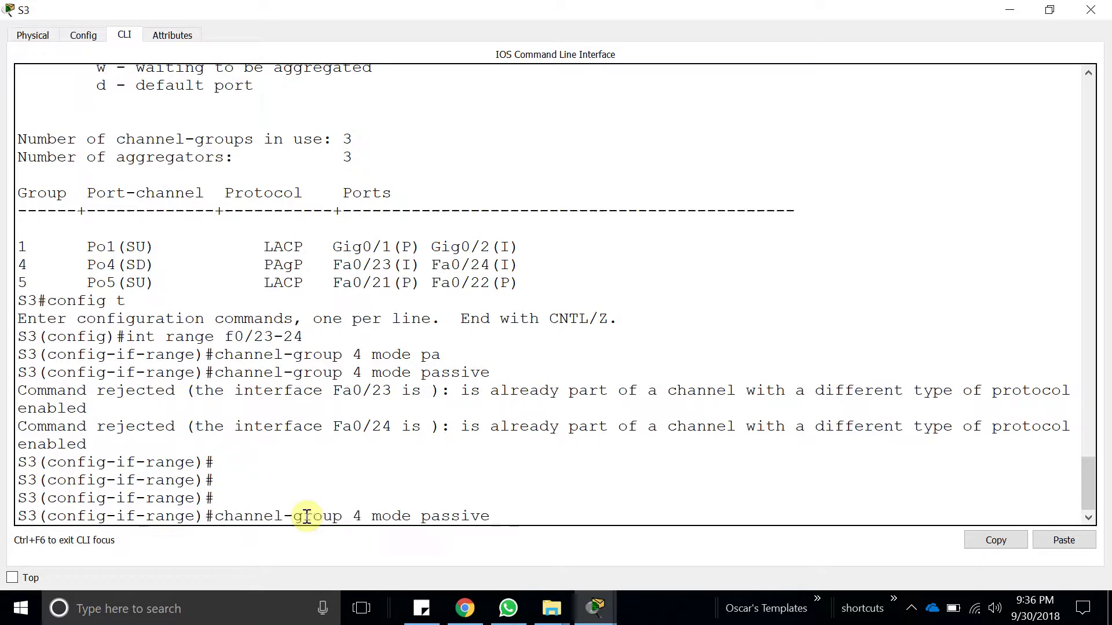
key(Up)
key(Down)
text(ac)
key(Tab)
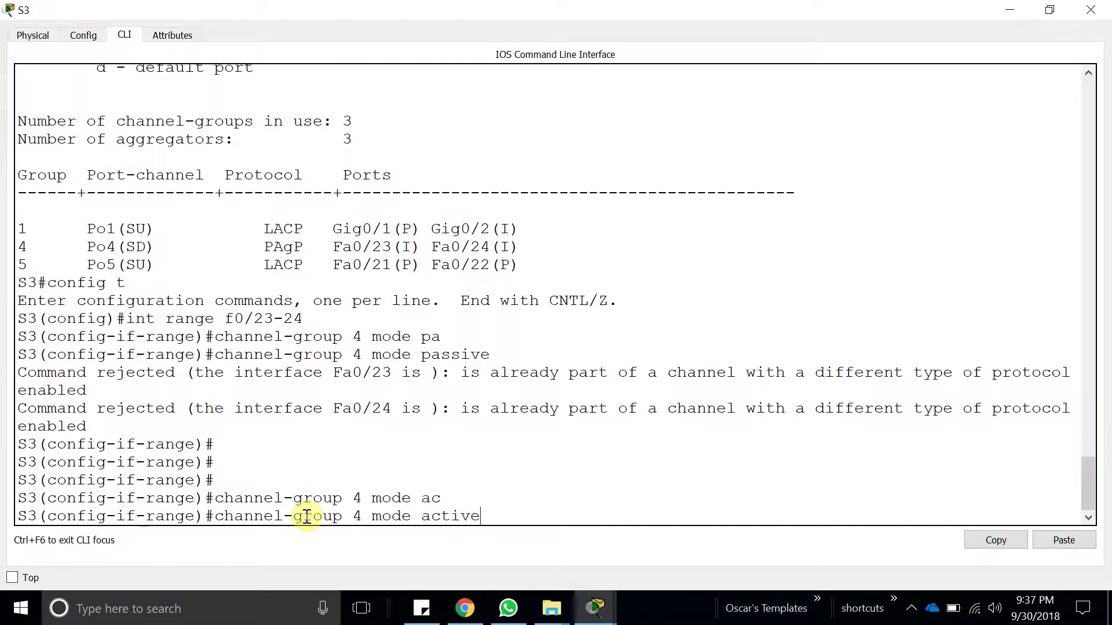
key(ctrl+a)
text(no)
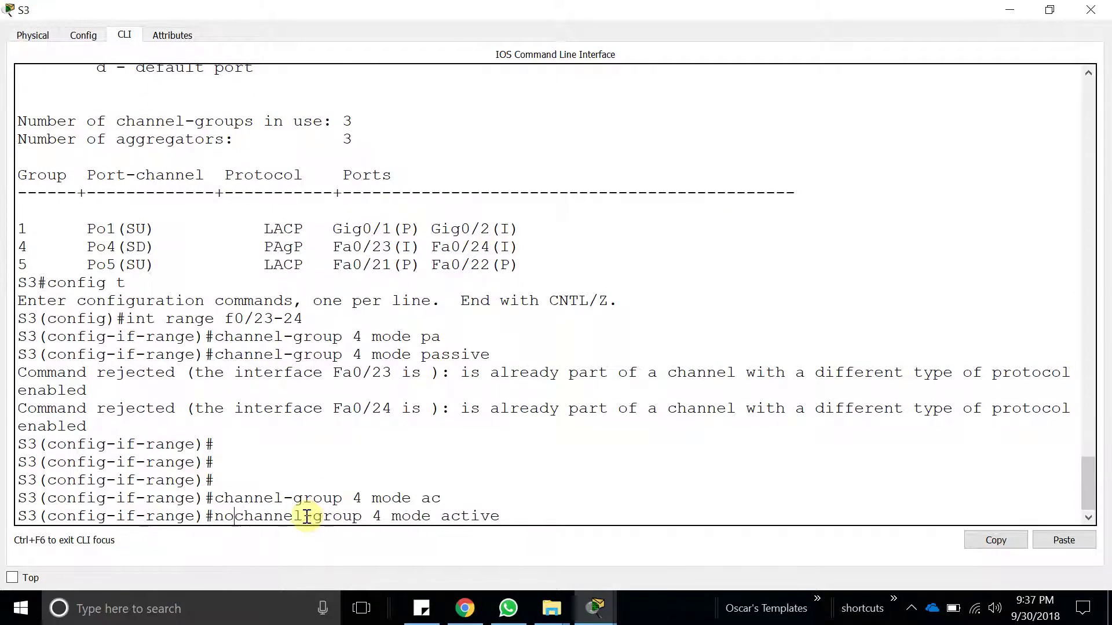
key(Return)
key(Return)
Assign S3 ports f0/23-24 to channel group 4 with mode passive again
key(Up)
key(Up)
key(Up)
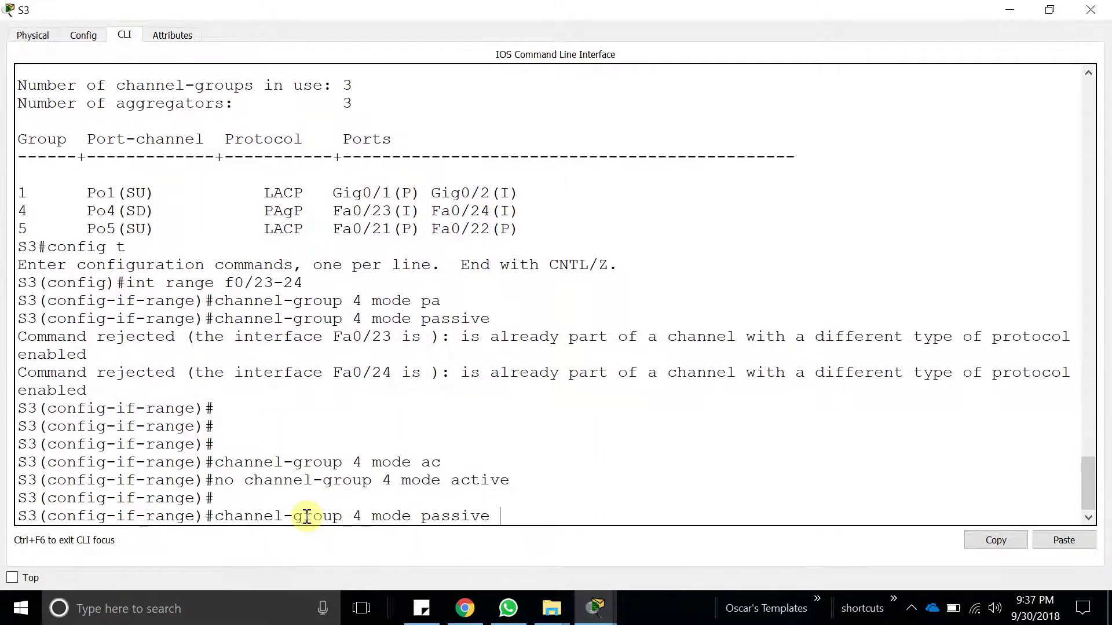
key(Return)
key(Return)
key(Return)
key(Return)
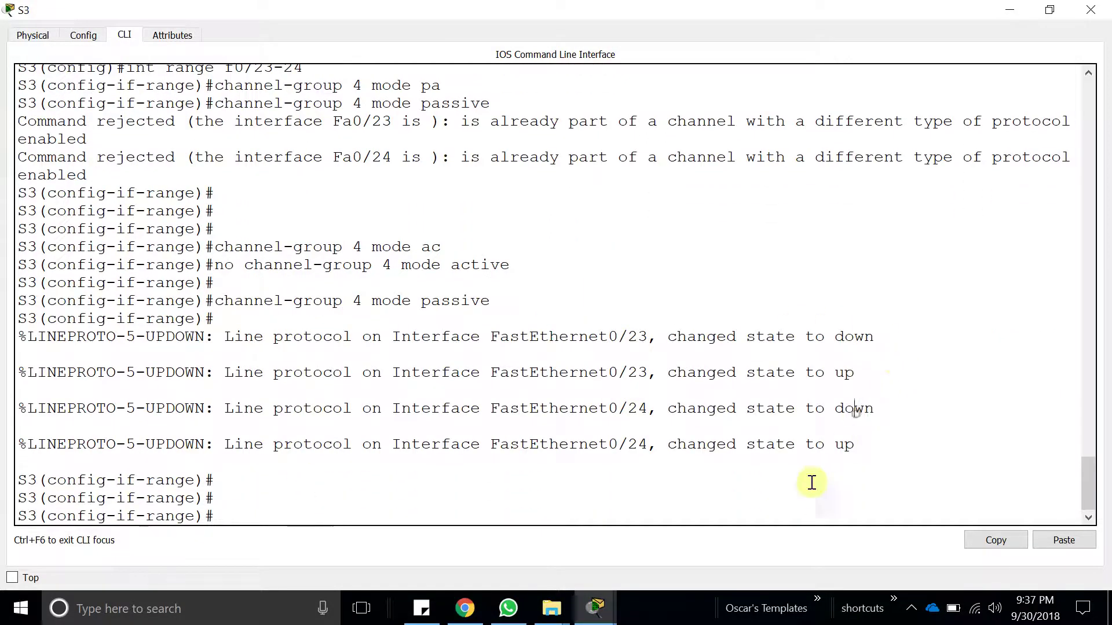
Leave configuration mode on S3 and show the EtherChannel summary to examine the protocol of group 4
text(end)
key(Return)
text(show etherchannel summary)
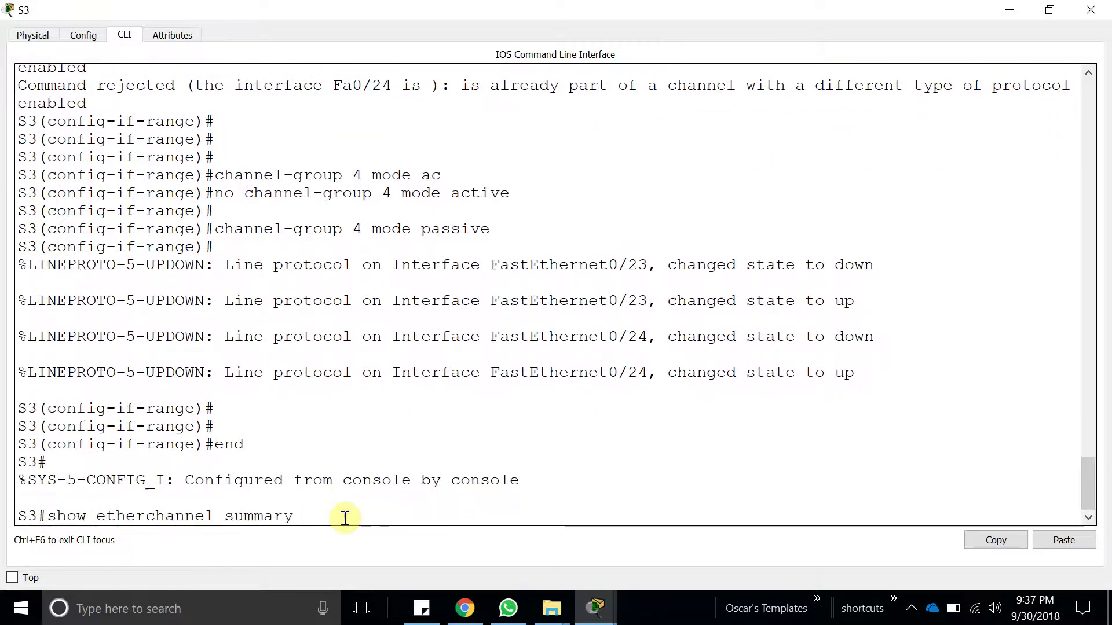
key(Return)
drag(309, 477, 308, 479)
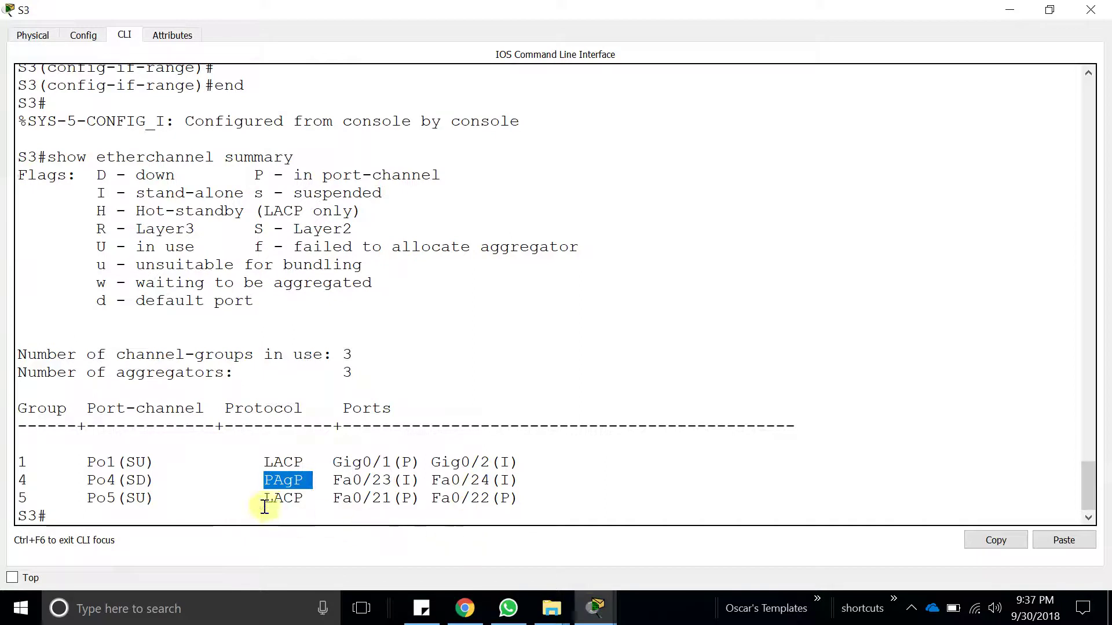
mouse_move(599, 596)
click(841, 494)
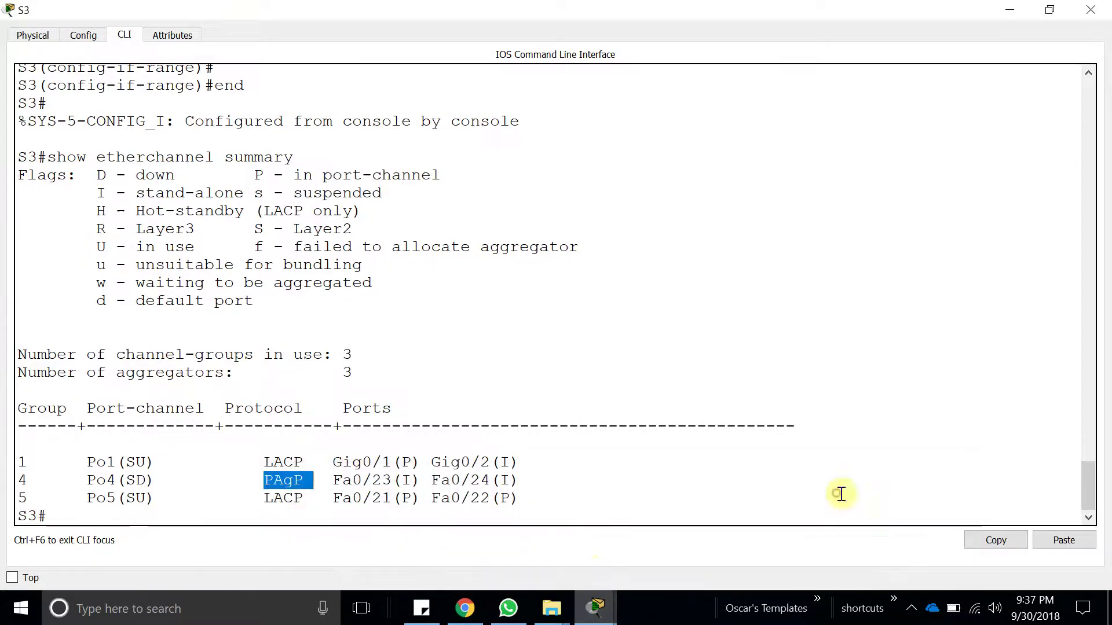
Minimize the S3 console and open the S4 command line at full-screen size
click(1010, 9)
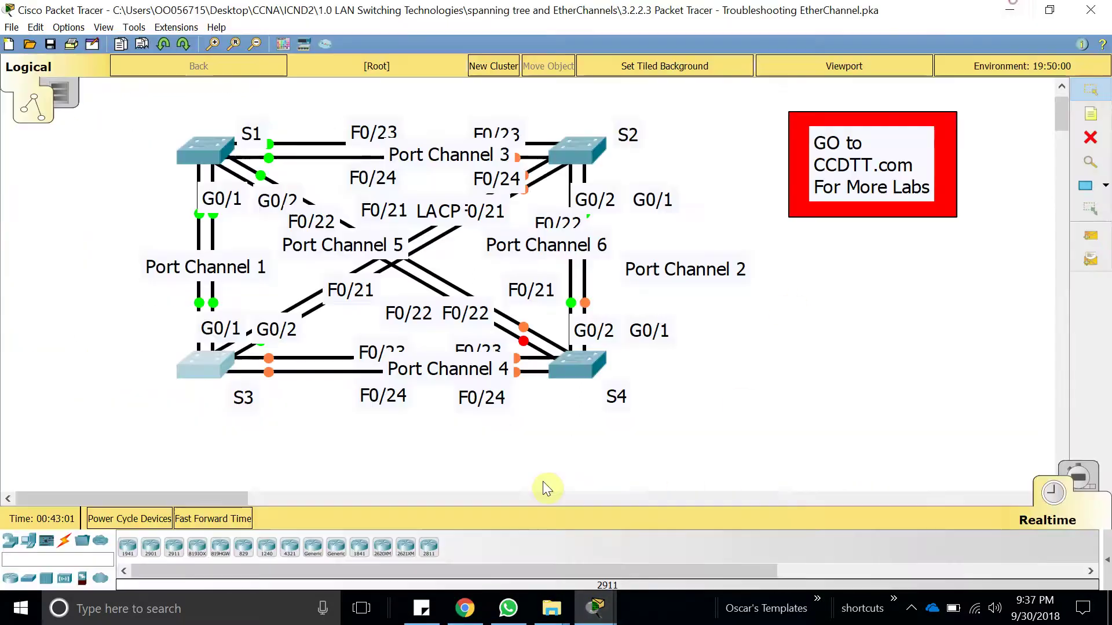
click(560, 374)
scroll(605, 371, down, 5)
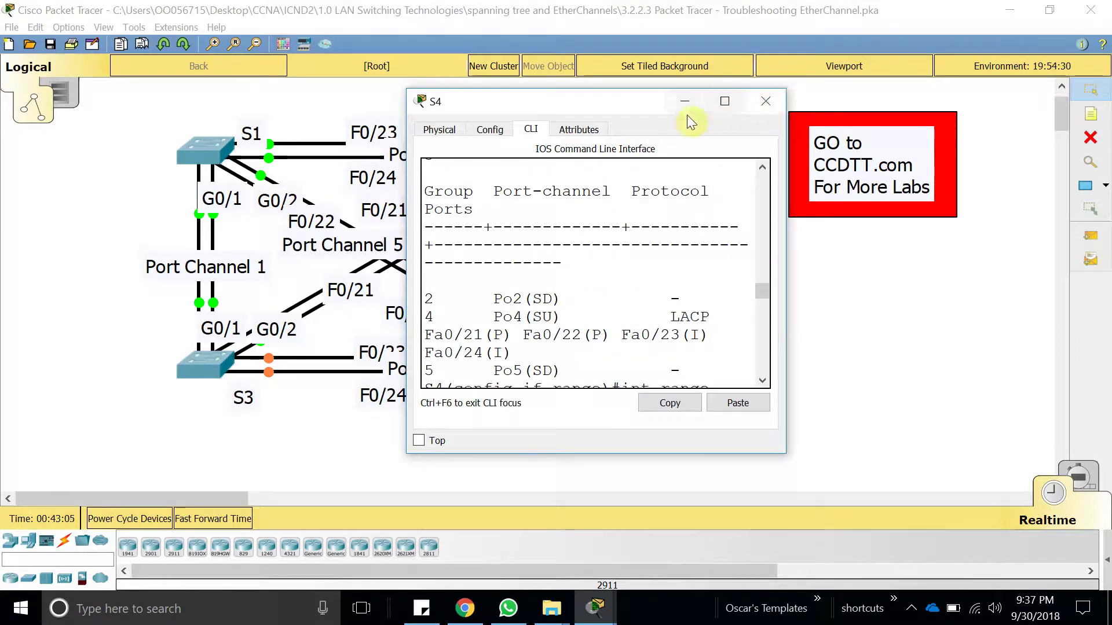
click(685, 102)
click(584, 378)
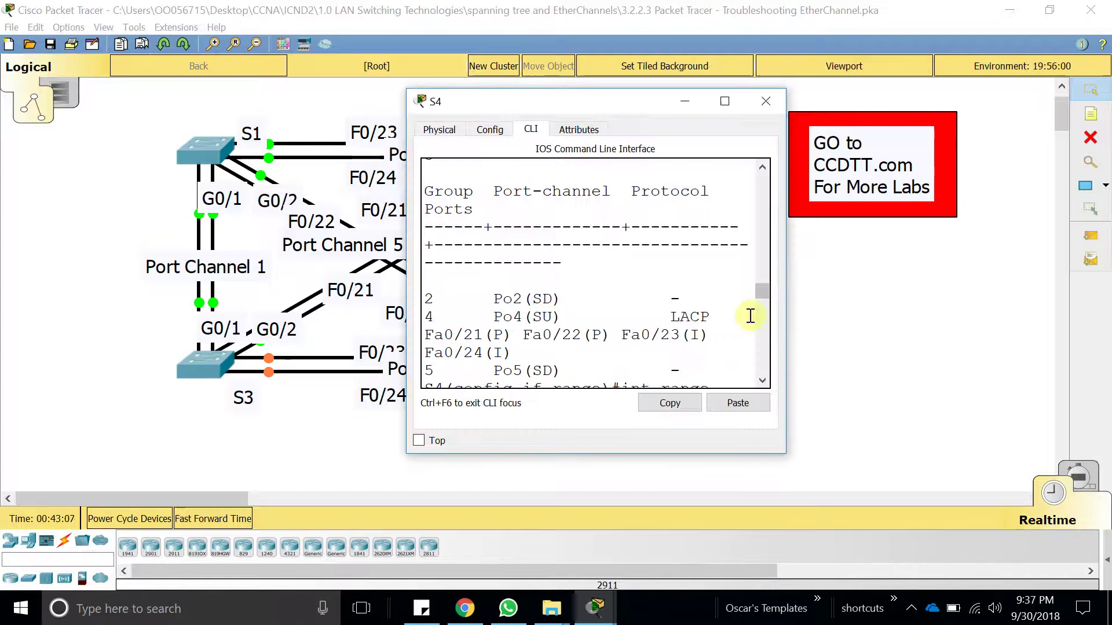
click(724, 101)
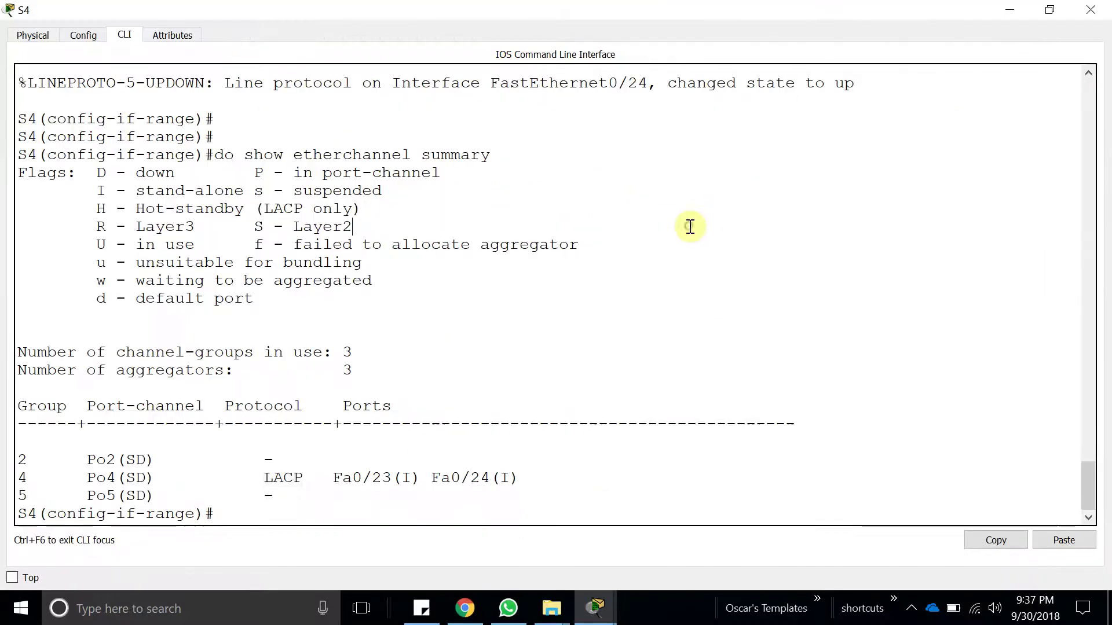
Leave interface range configuration on S4 and return to privileged EXEC mode
text(.)
key(Return)
key(Return)
key(Return)
key(Return)
key(Return)
text(end)
key(Return)
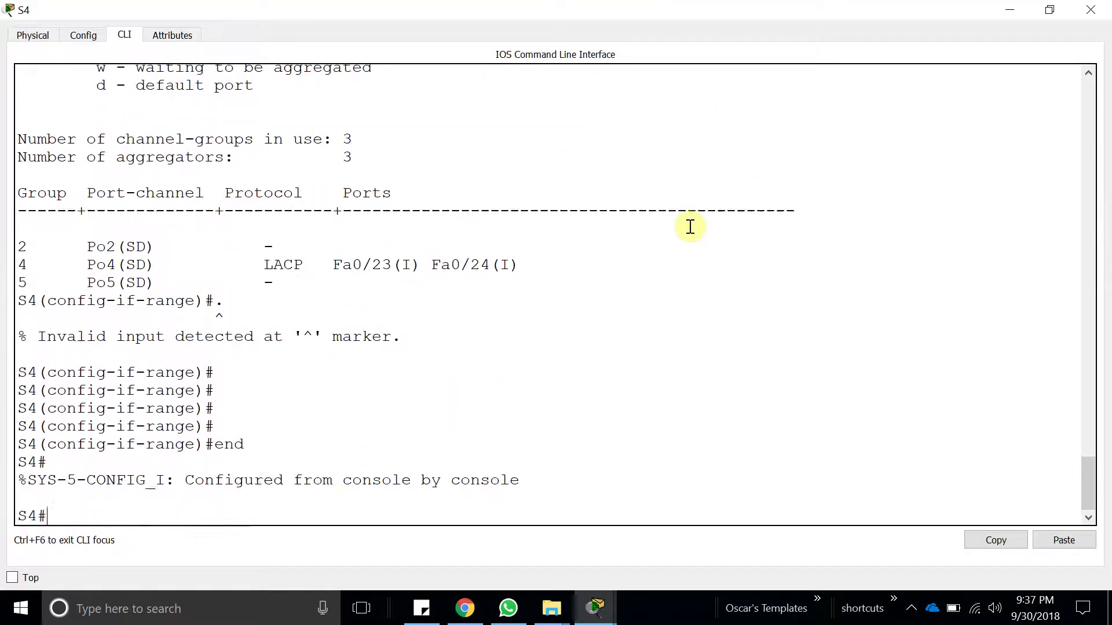
Show the EtherChannel summary on S4 and examine the protocol and ports of group 4 and the entry for Po2
key(Return)
text(show etherchannel s)
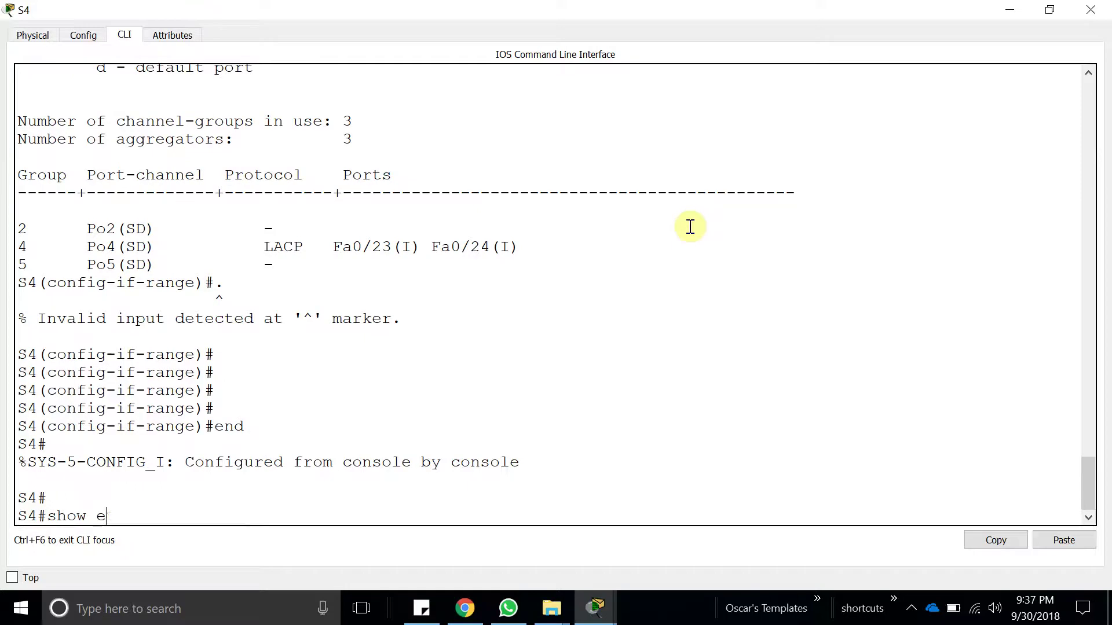
key(Tab)
text(s)
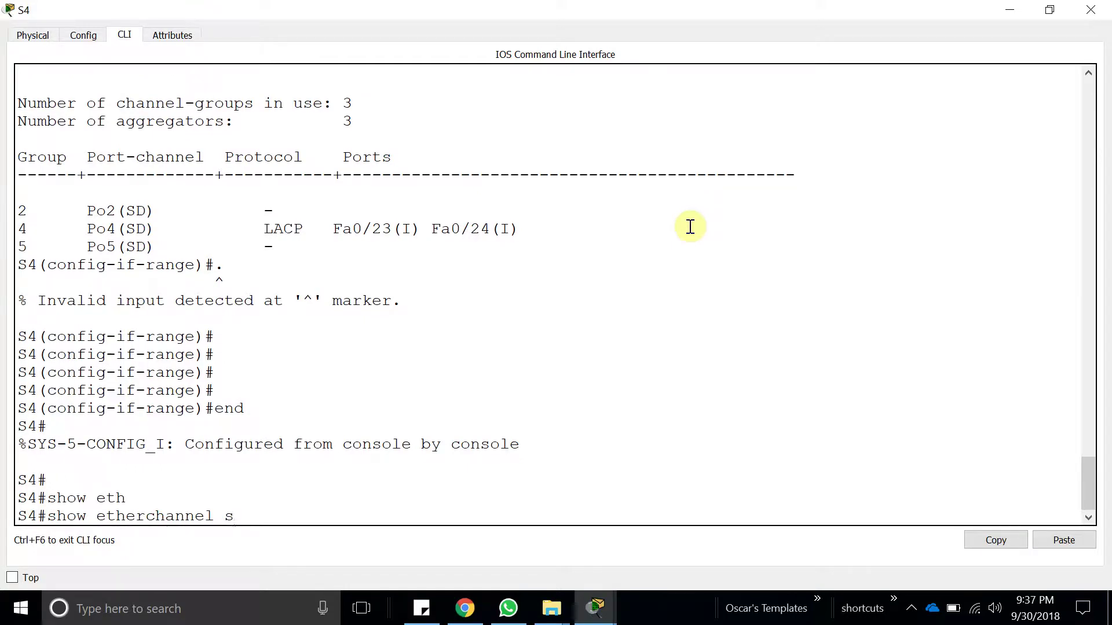
text(u)
key(Tab)
key(Return)
key(Return)
key(Return)
drag(267, 443, 541, 443)
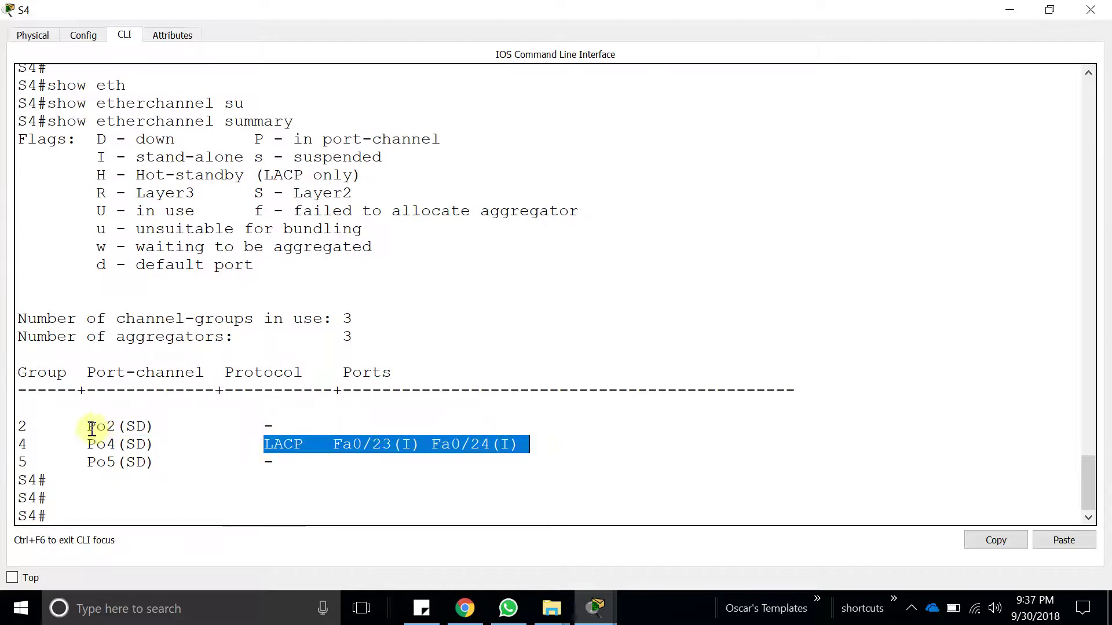
drag(92, 428, 153, 427)
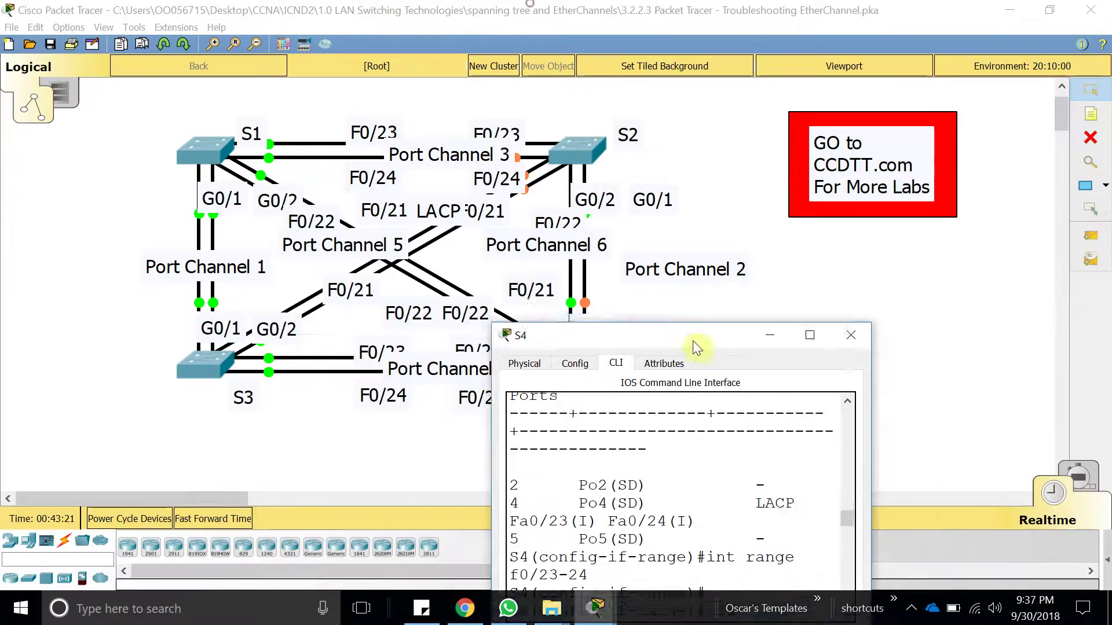
Compare the S4 summary with the topology's port channels and port numbers by moving the console aside and back
drag(692, 341, 925, 261)
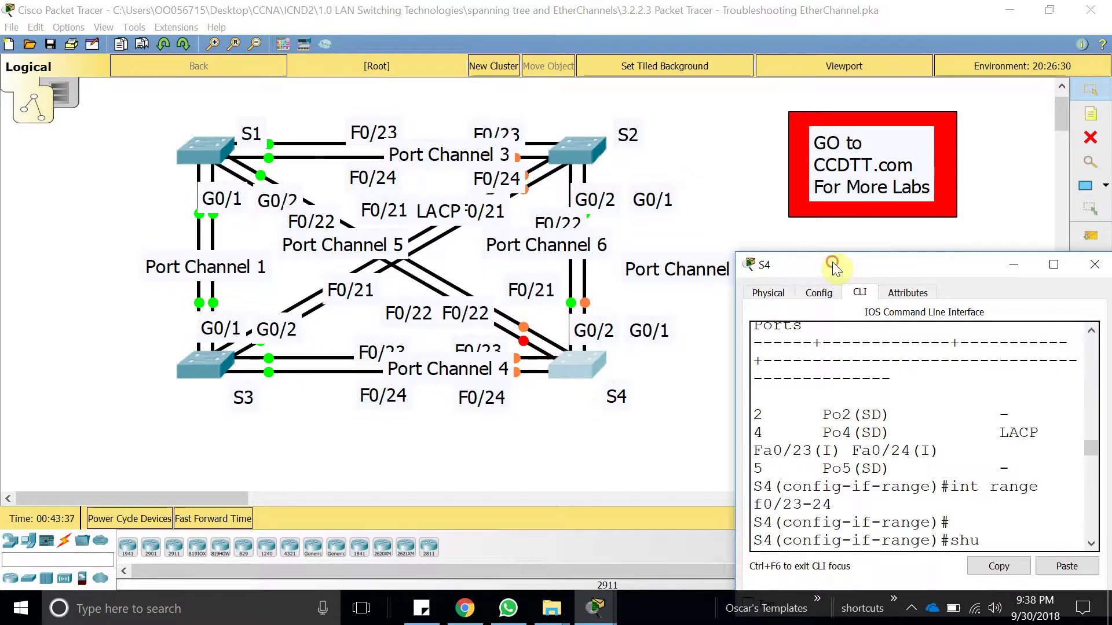
drag(832, 261, 280, 6)
key(Return)
key(Return)
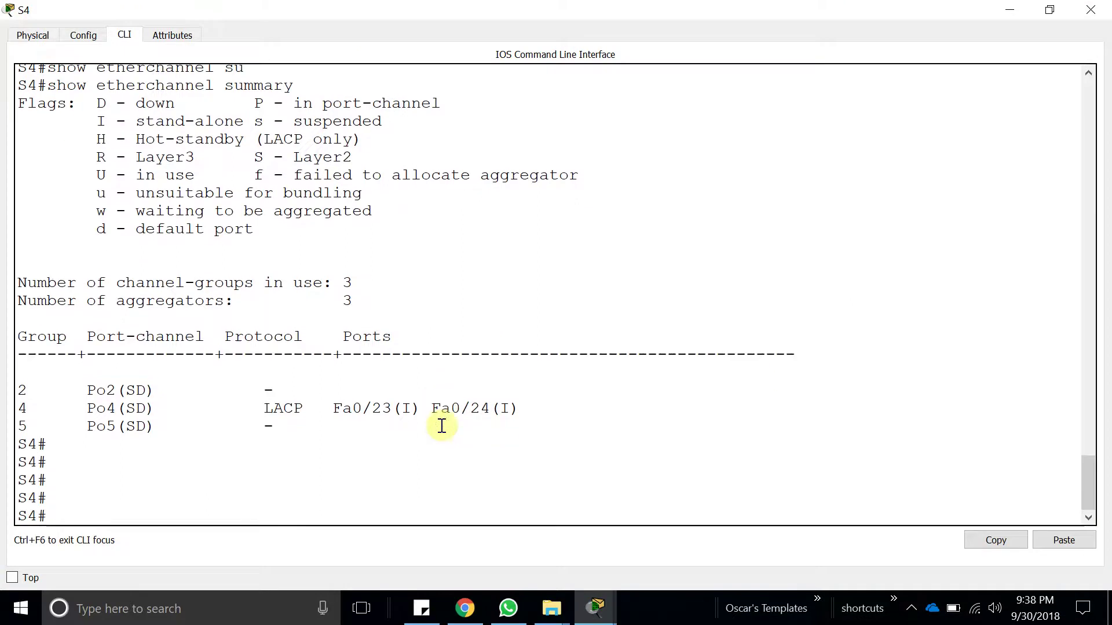
drag(381, 9, 857, 537)
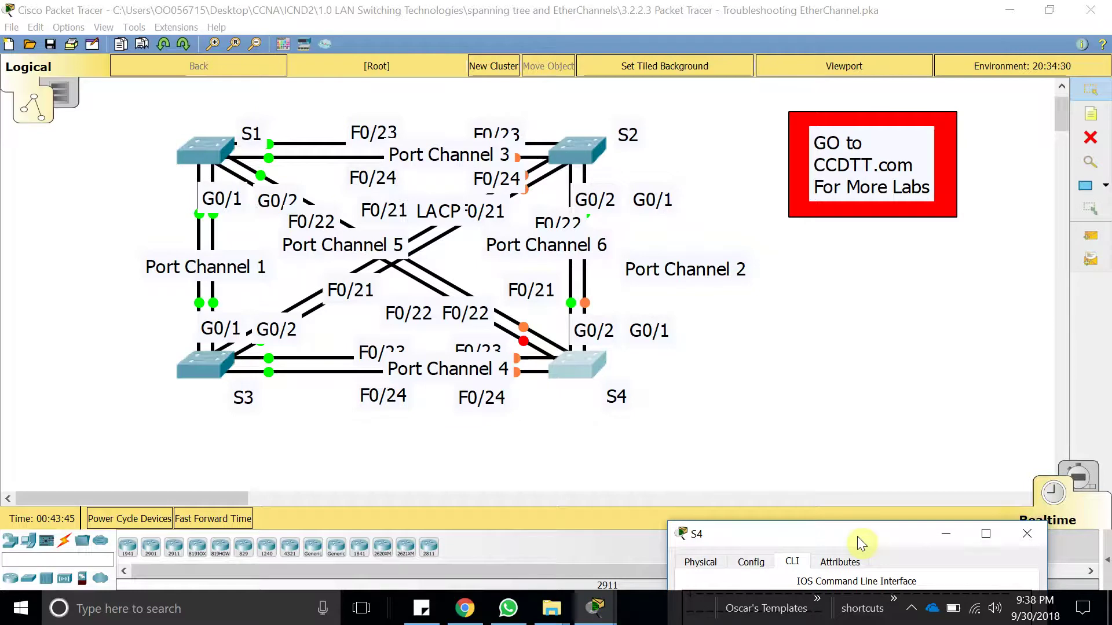
drag(857, 537, 599, 1)
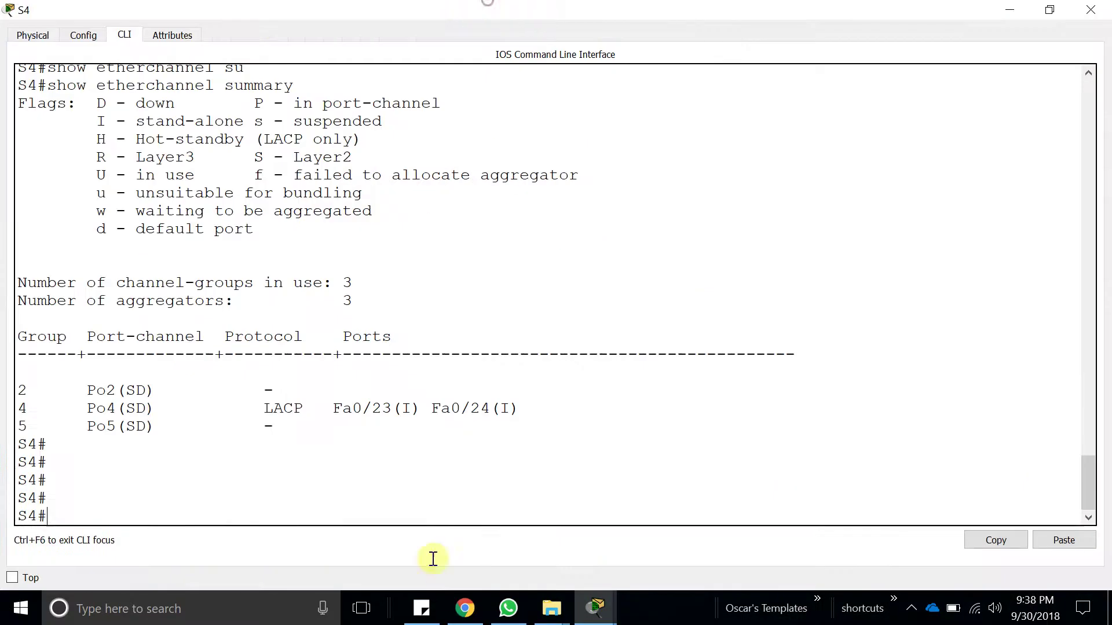
Enter global configuration mode on S4 with configure terminal
text(p)
text(nf)
key(Tab)
text(t)
key(Tab)
key(Return)
key(Return)
key(Return)
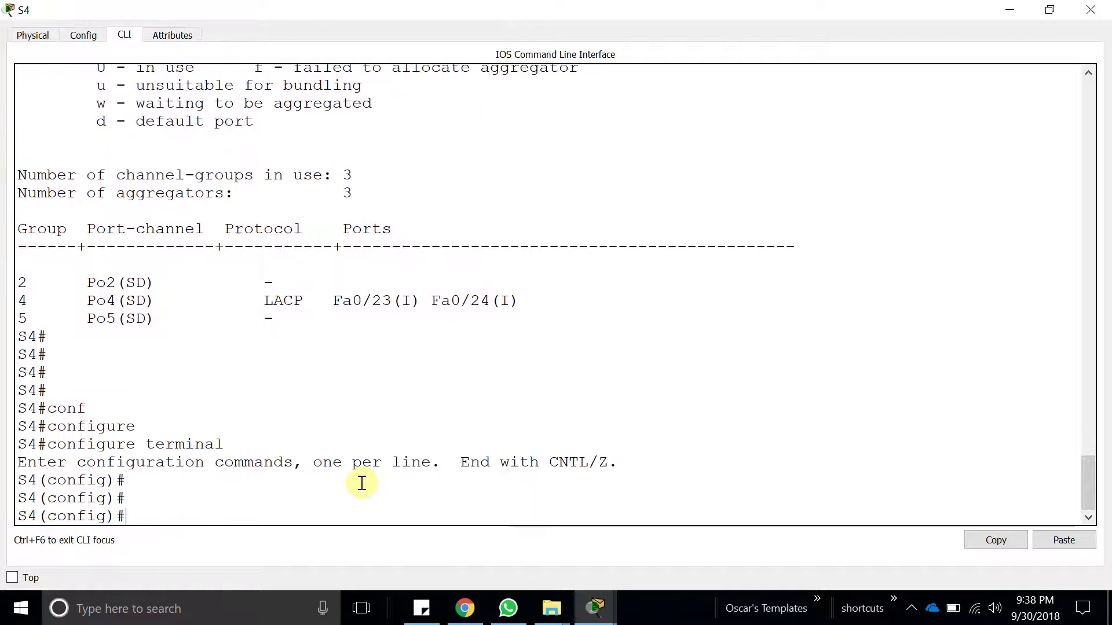
Select interface range f0/21-22 on S4, checking the port numbers in the topology
text(int ra)
key(Tab)
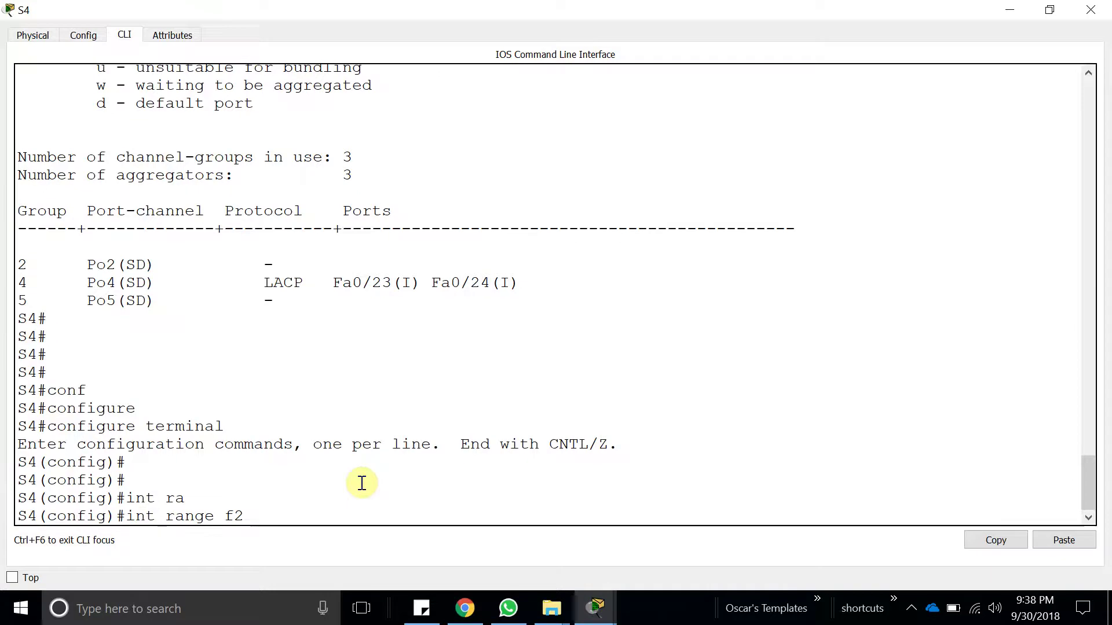
text(0/)
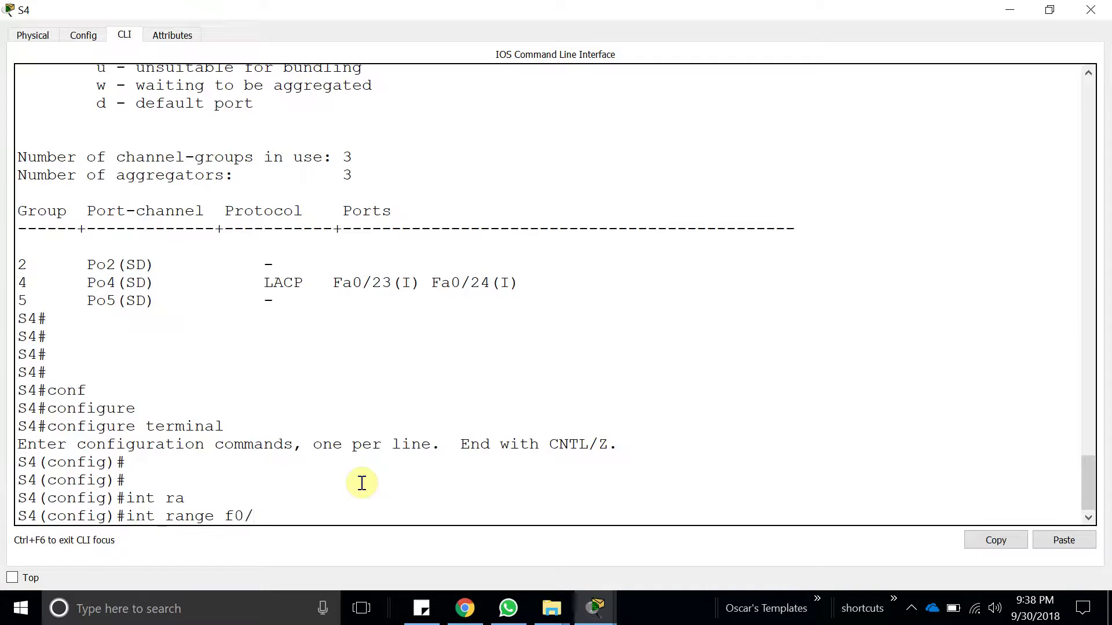
drag(308, 8, 513, 125)
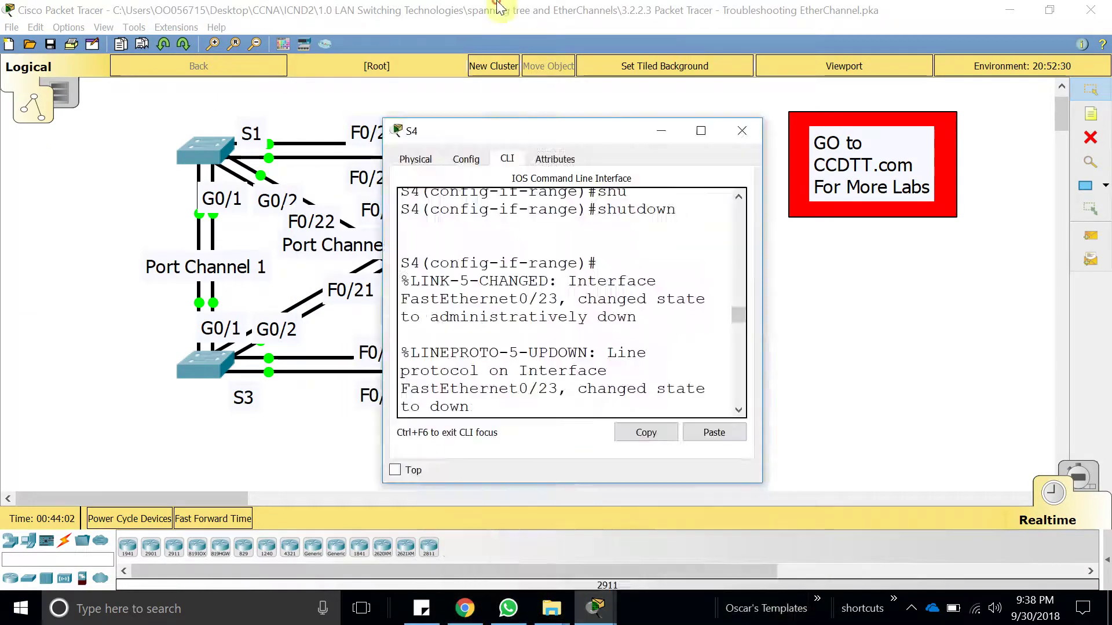
double_click(512, 126)
text(22)
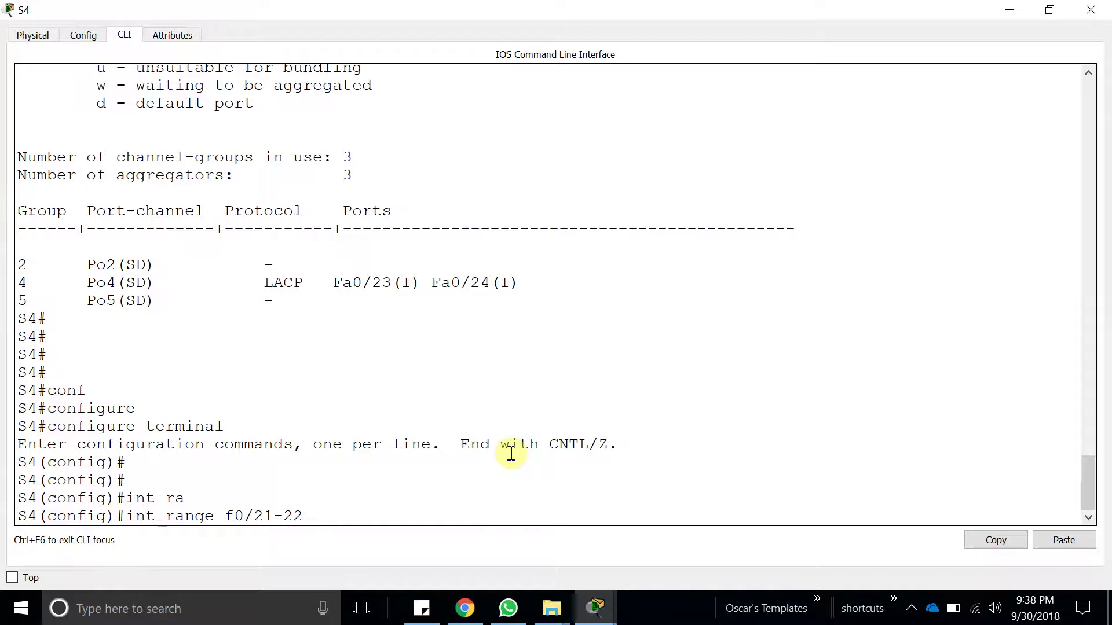
key(Return)
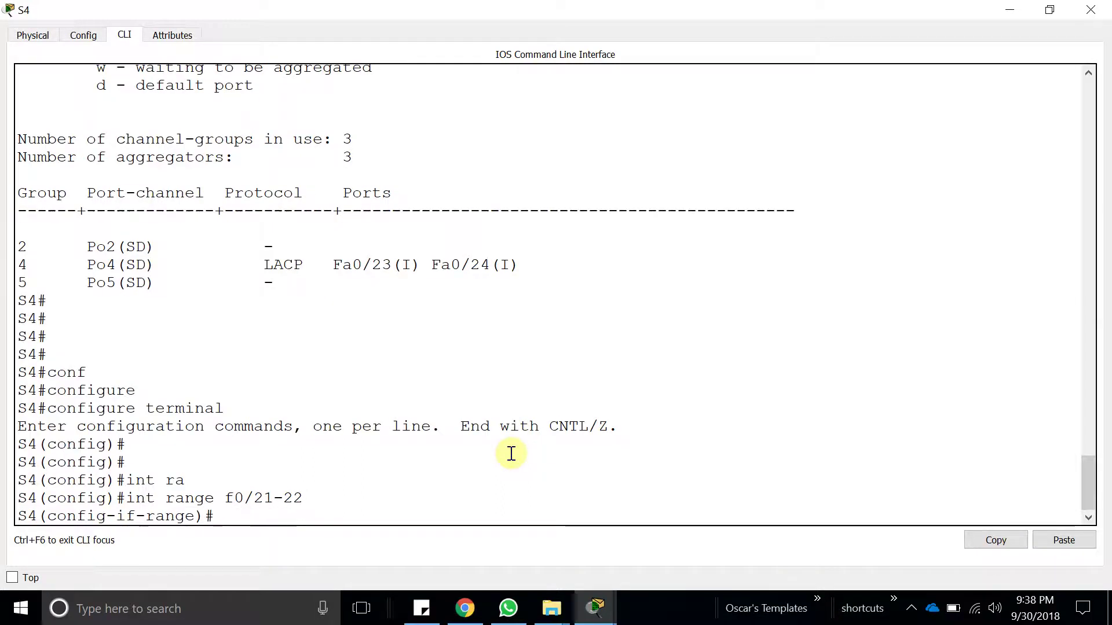
Assign S4 ports f0/21-22 to channel group 5 with mode active
text(channel-g)
key(Tab)
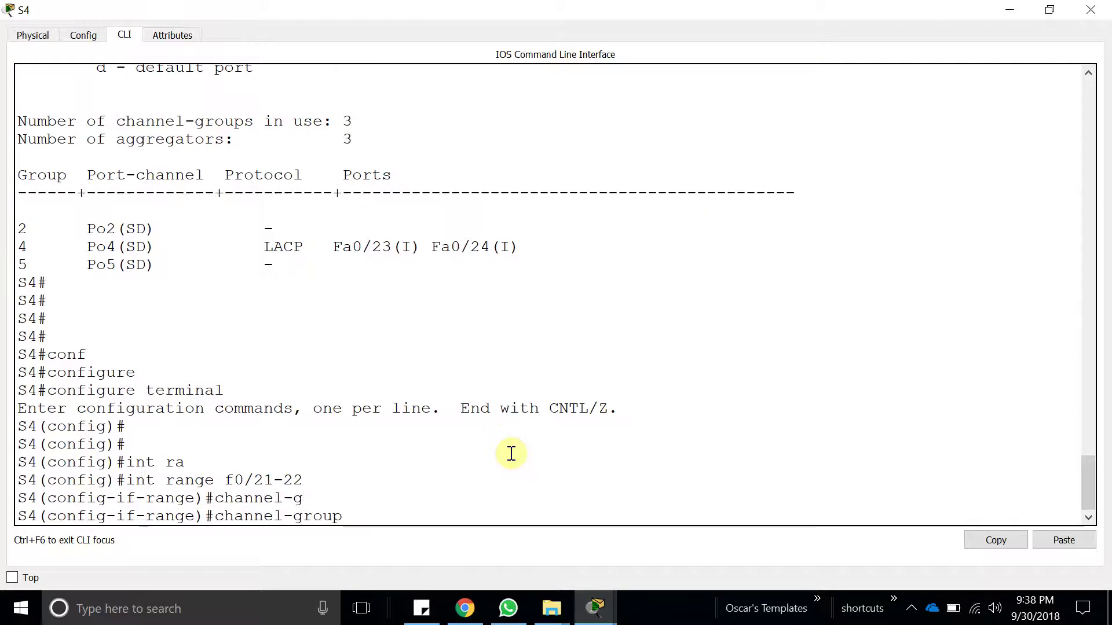
double_click(486, 8)
drag(718, 501, 603, 3)
text(5 ?)
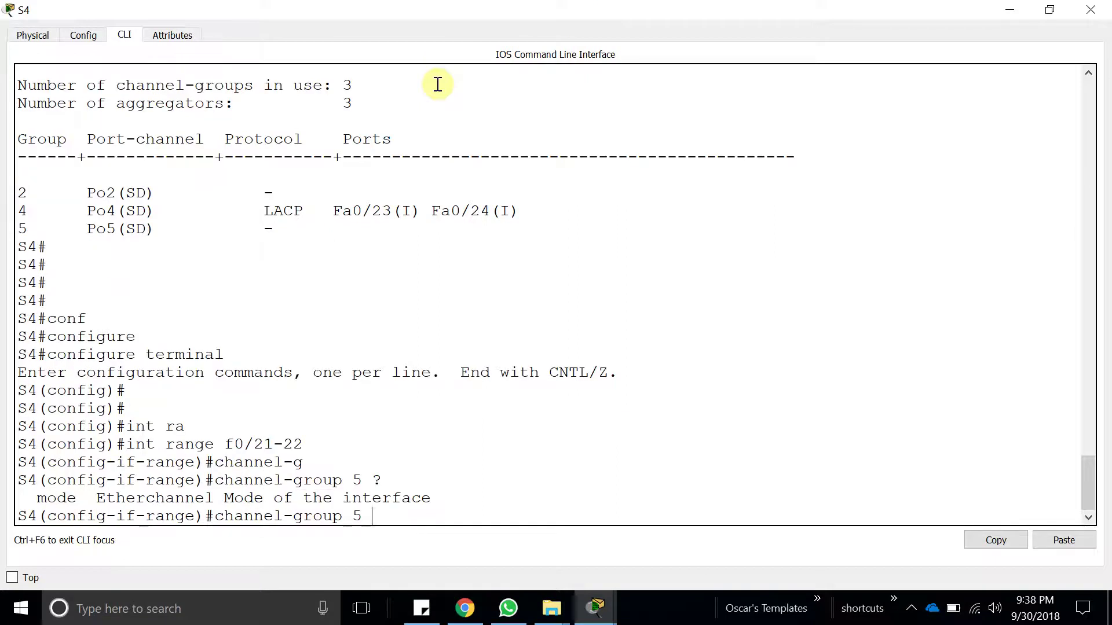
text(m)
key(Tab)
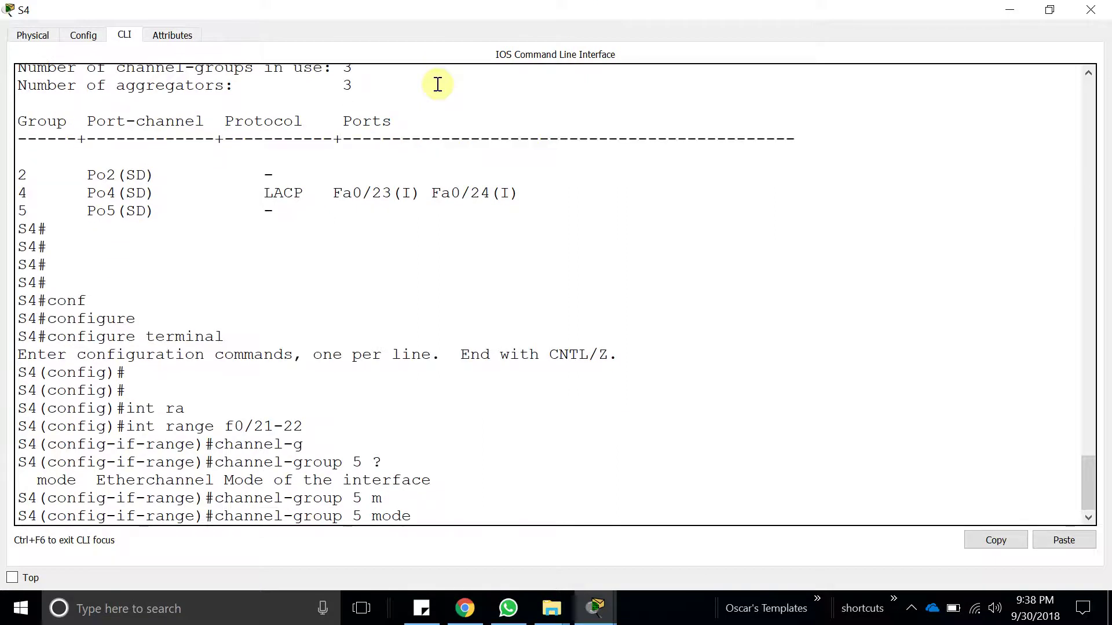
text(a)
key(Tab)
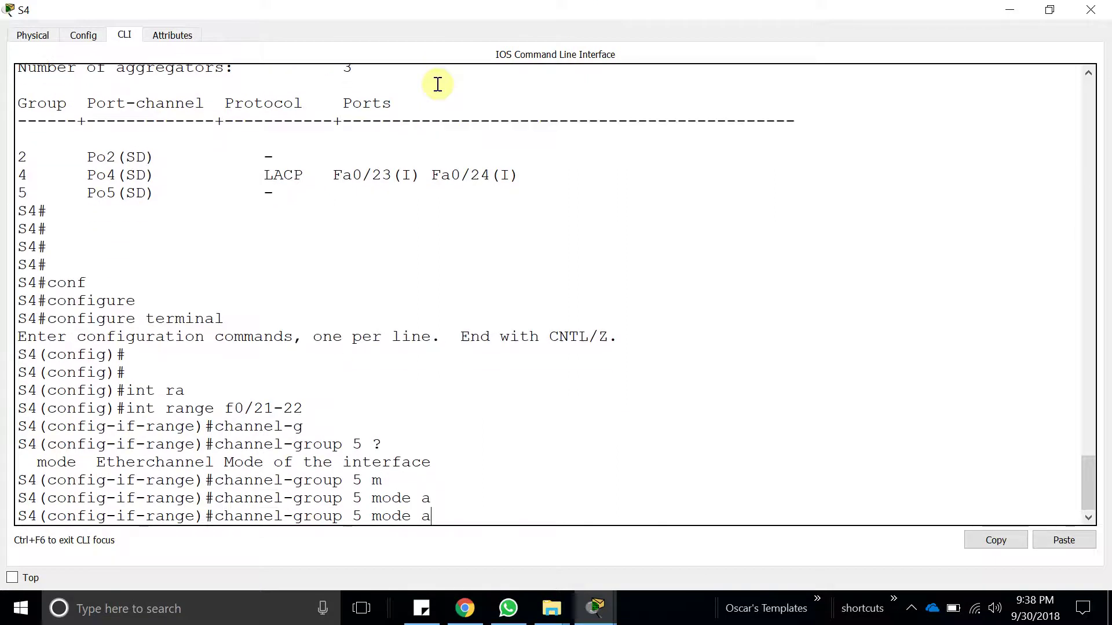
text(c)
key(Tab)
key(Return)
key(Return)
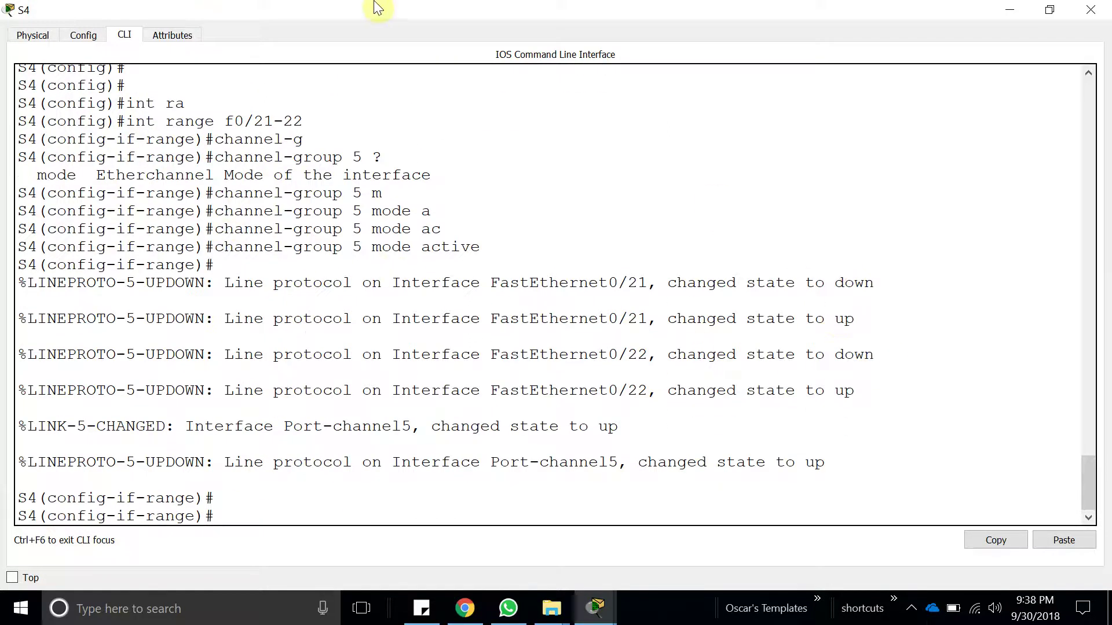
Set S4 ports f0/21-22 to trunk with switchport mode trunk and glance at the topology
text(swim)
key(BackSpace)
key(Tab)
text(mo)
key(Tab)
text(tr)
key(Tab)
key(Return)
key(Return)
key(Return)
click(561, 11)
drag(561, 12, 521, 2)
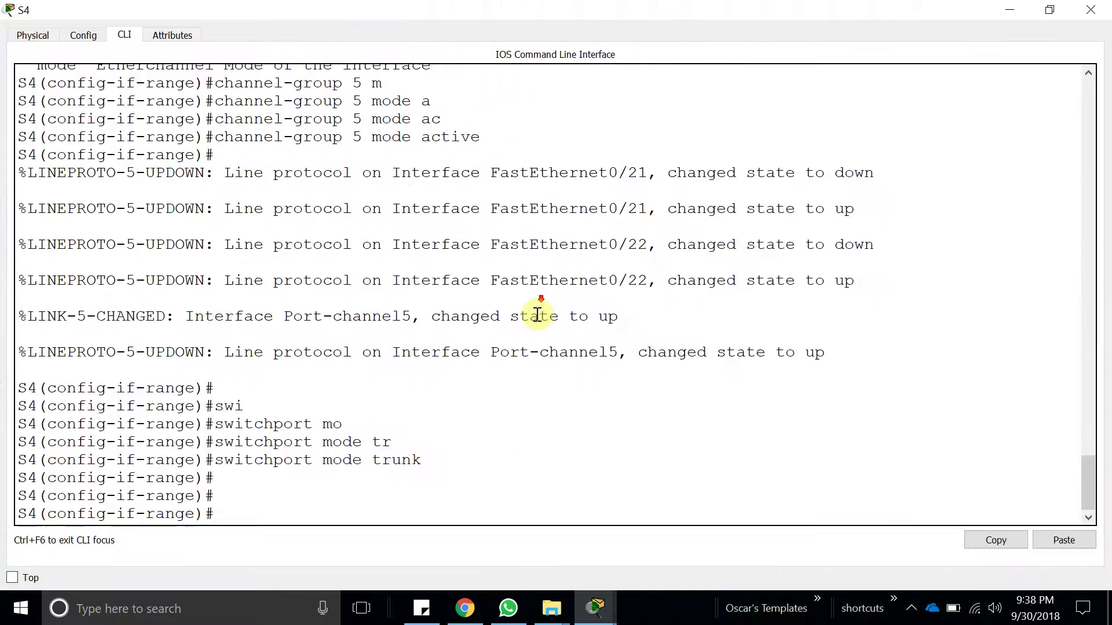
Leave configuration mode on S4, show the EtherChannel summary to check the protocols of groups 4 and 5, and uncover the topology
key(Return)
key(Return)
text(show et)
key(Tab)
text(s)
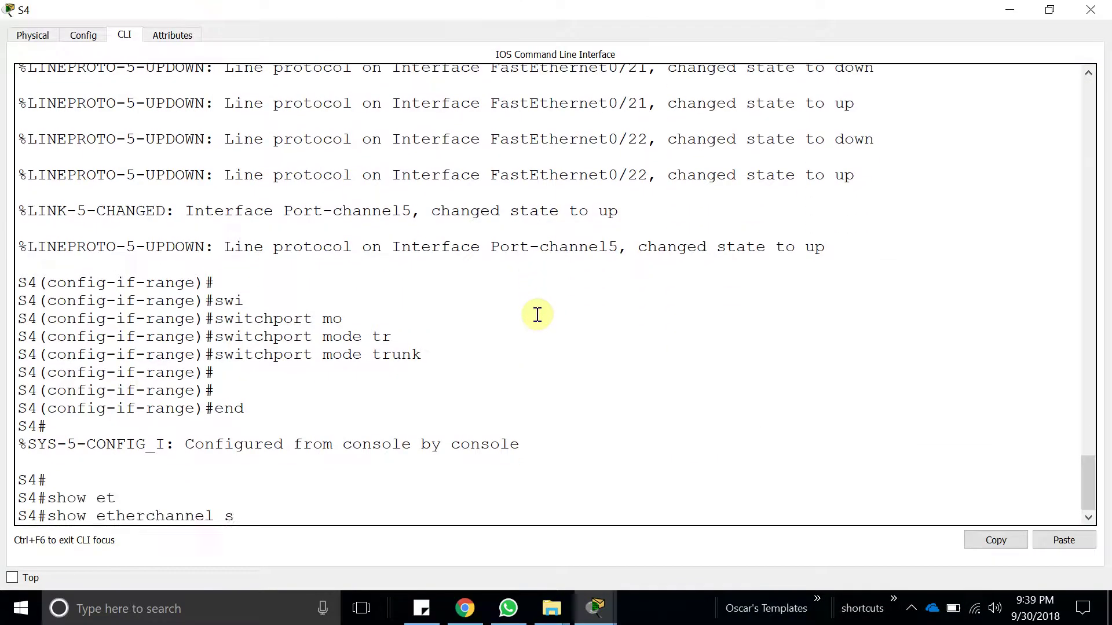
key(Tab)
key(Return)
key(Return)
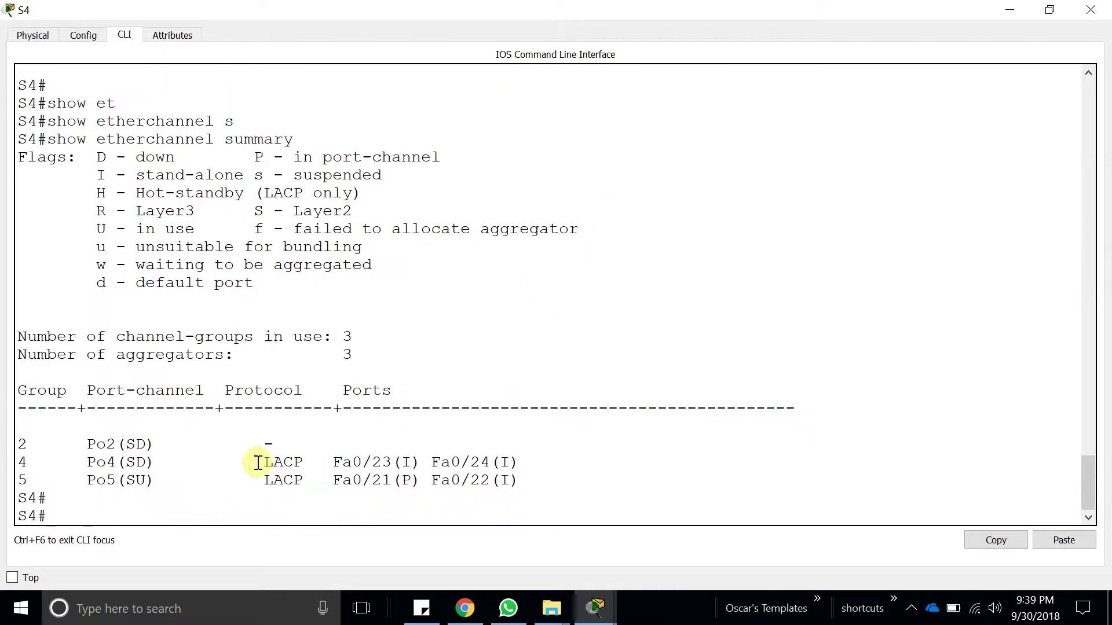
drag(259, 461, 303, 463)
double_click(287, 481)
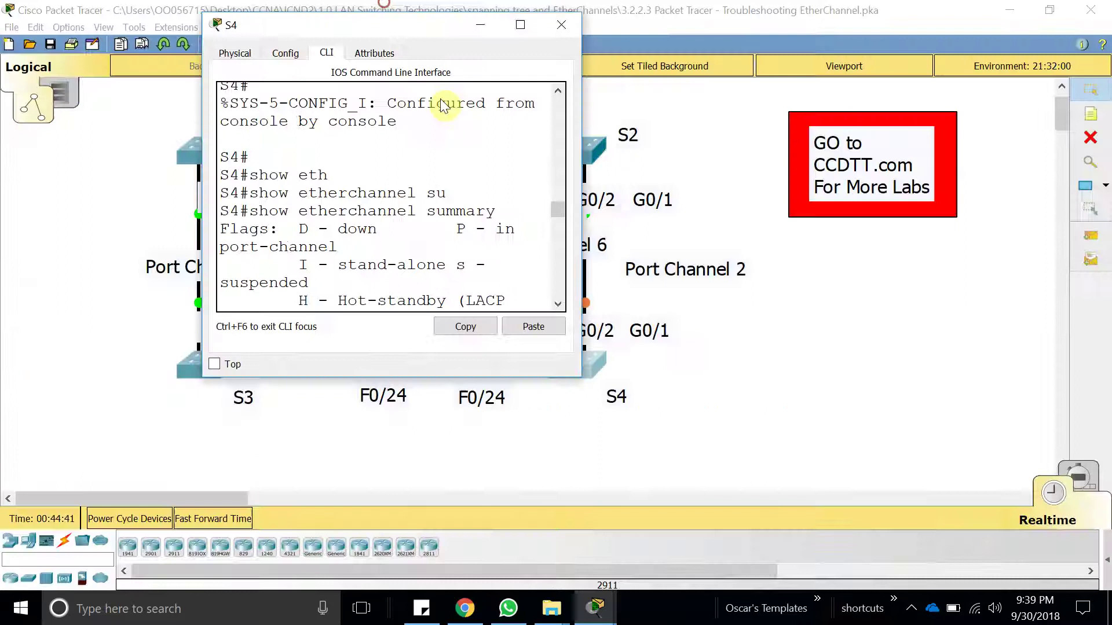
drag(396, 26, 648, 521)
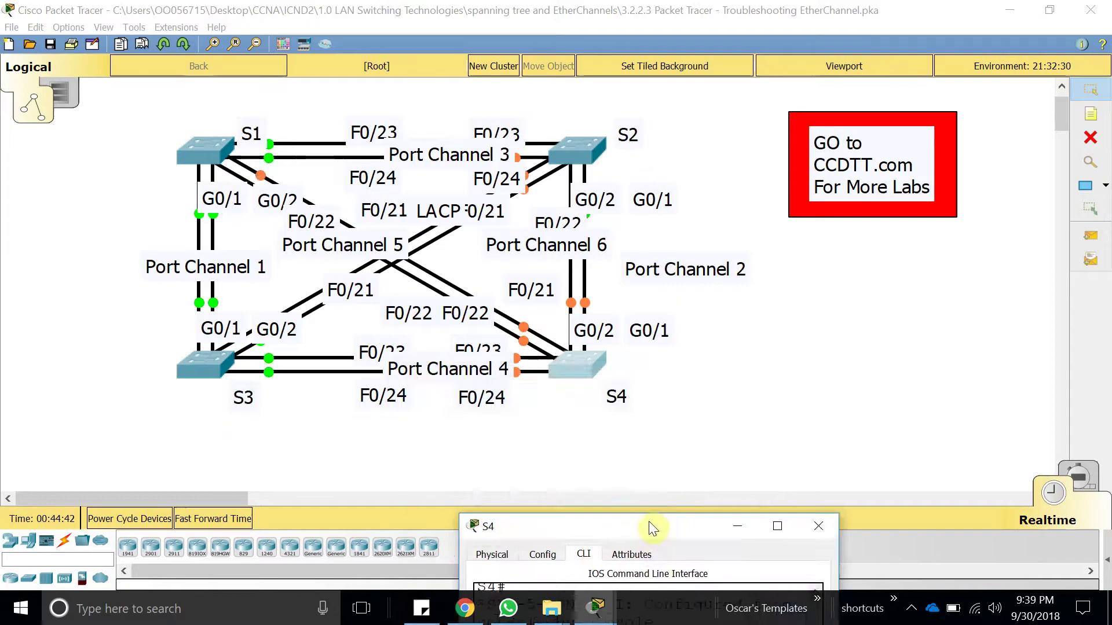
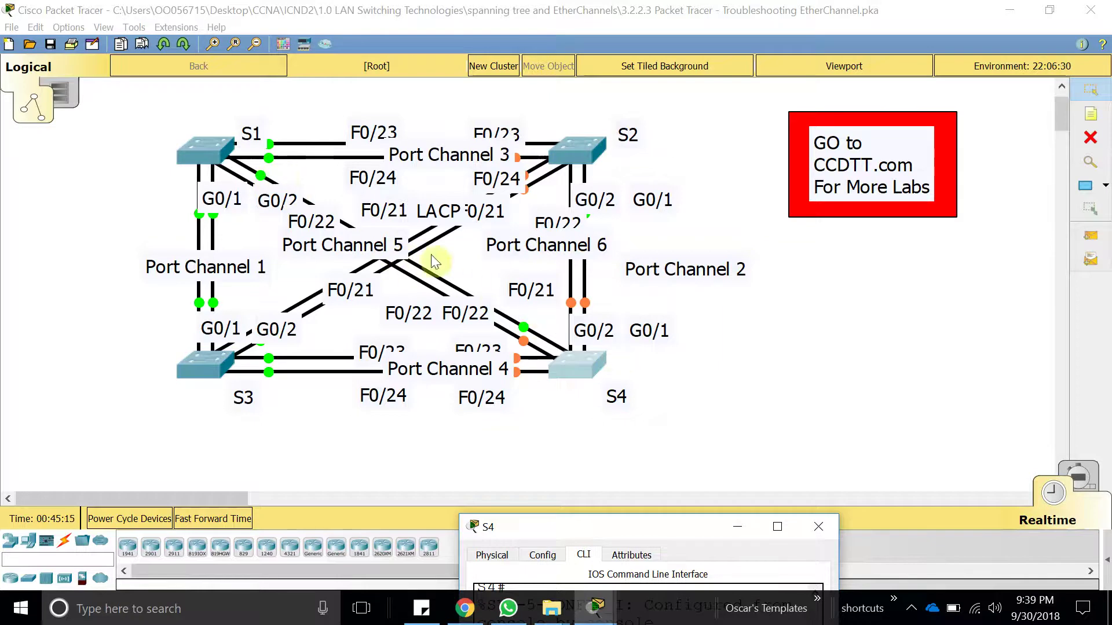
Check the Port Channel 2 entry and the other groups in S4's EtherChannel summary
drag(666, 526, 547, 6)
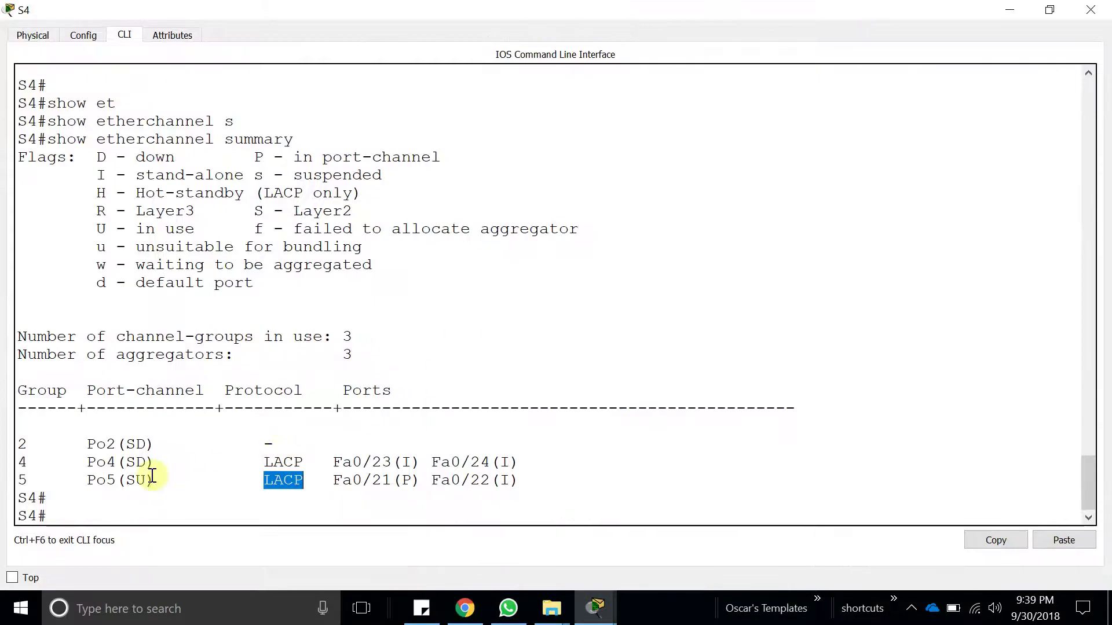
drag(86, 444, 165, 444)
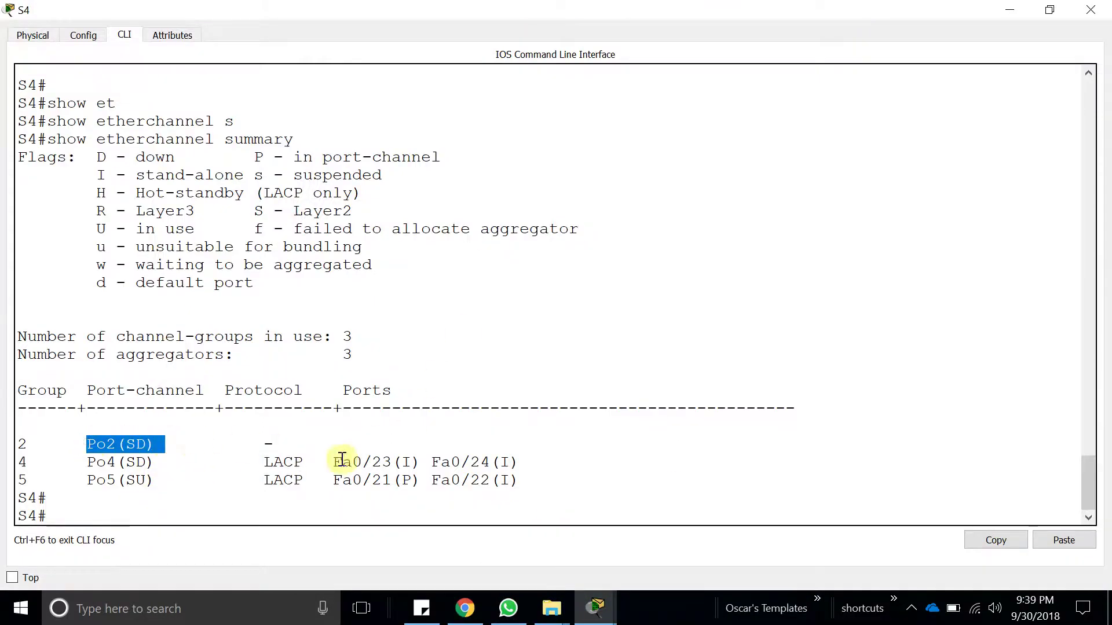
drag(510, 9, 579, 2)
key(Return)
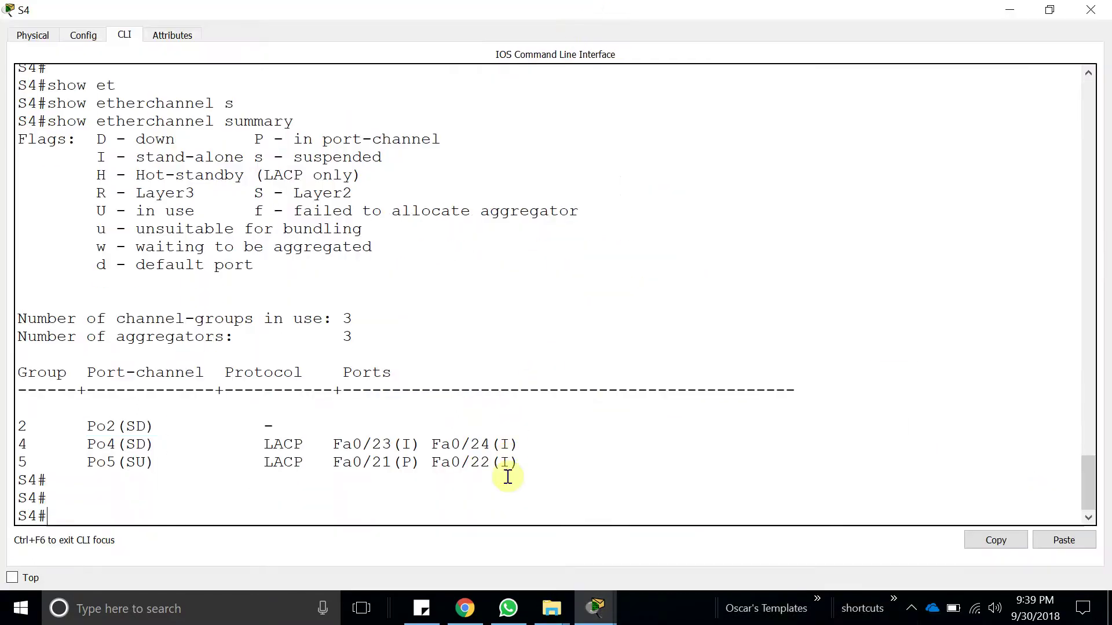
Enter global configuration mode on S4 and select interface range g0/1-2
text(config t)
key(Return)
key(Return)
key(Return)
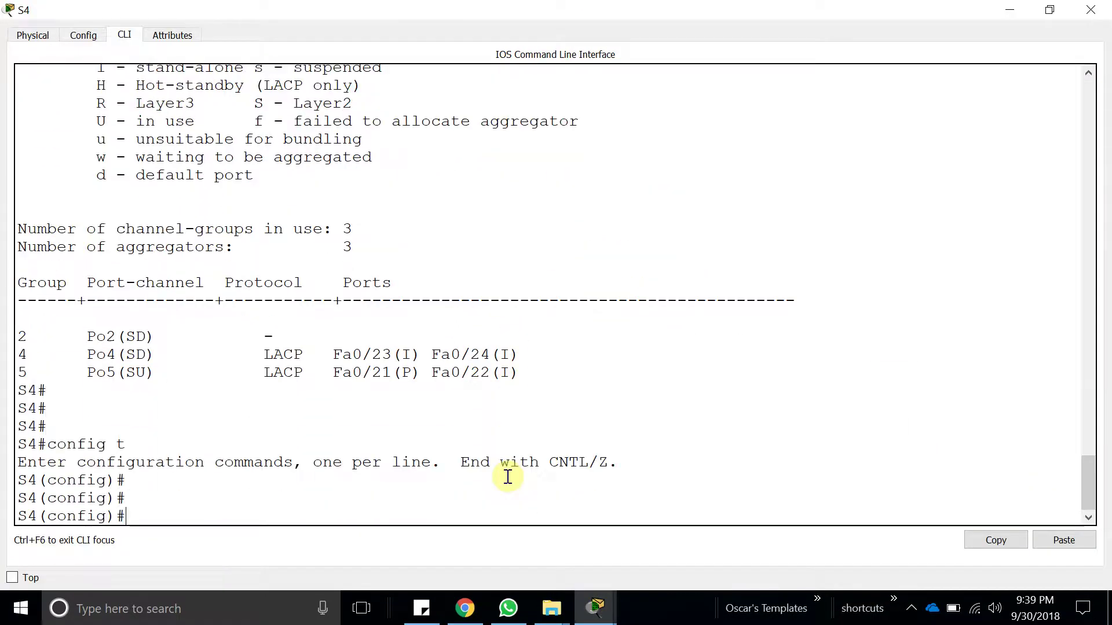
text(int)
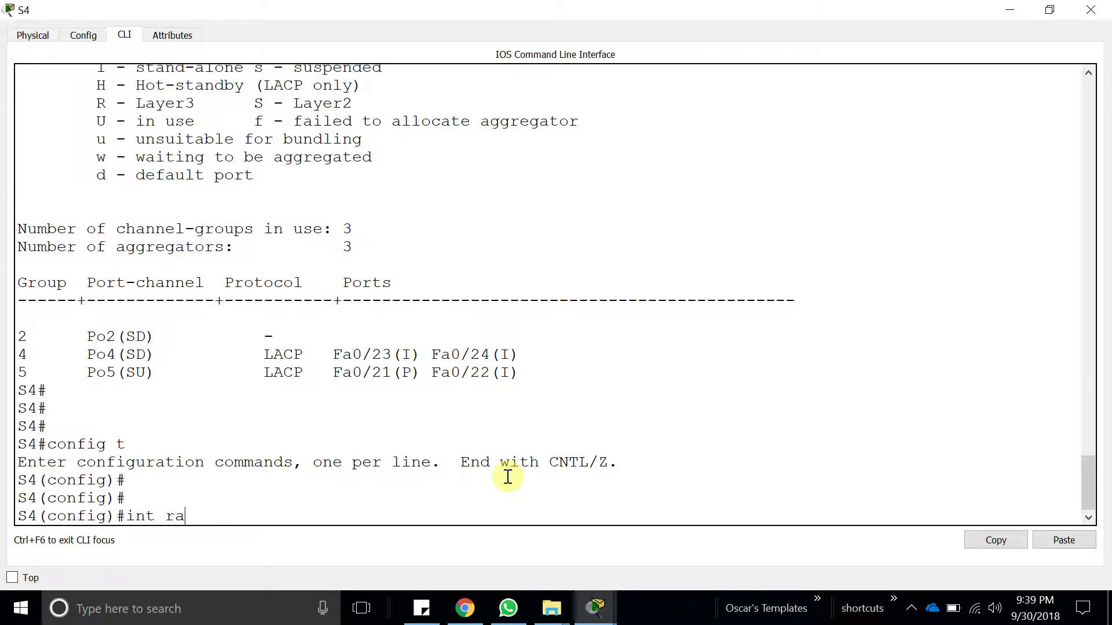
text( ra)
key(Tab)
text(g0/1-2)
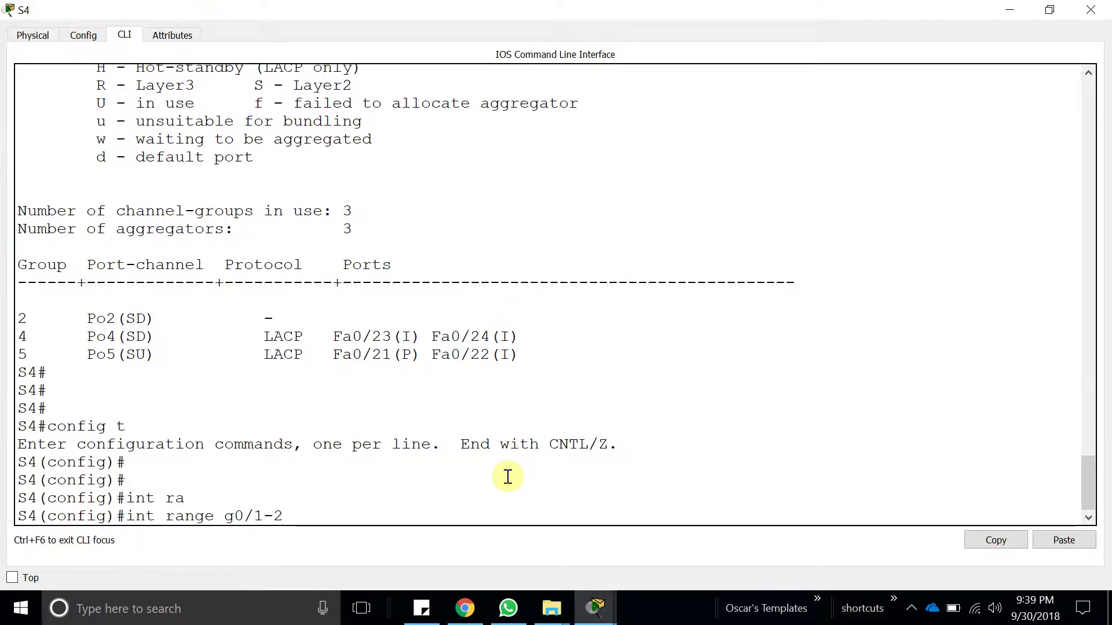
key(Return)
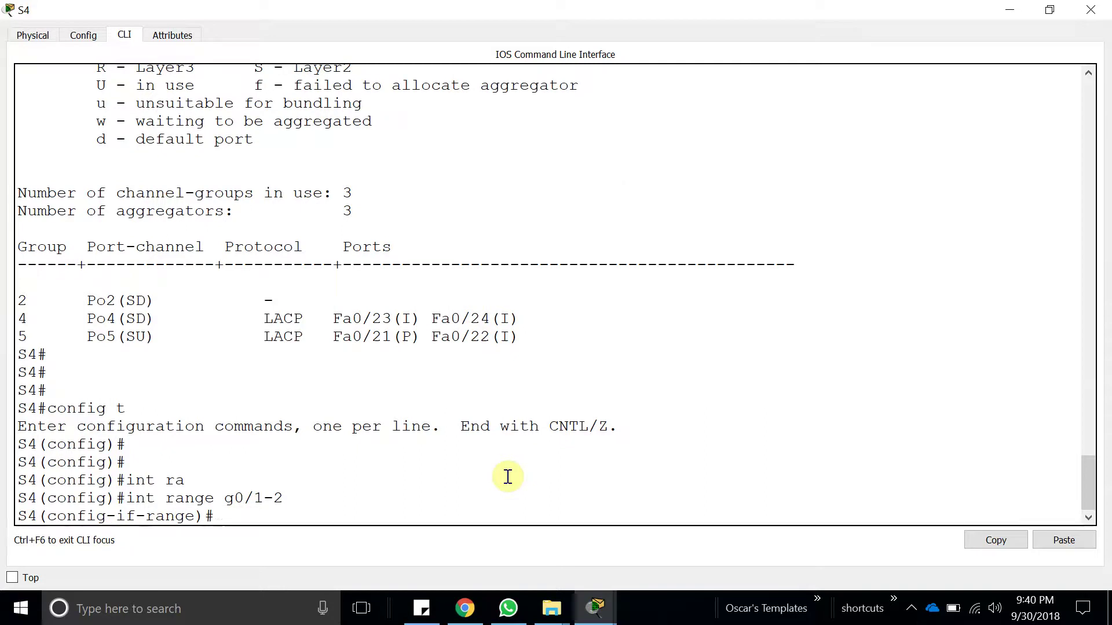
Assign S4 ports g0/1-2 to channel group 2 with mode active
text(channel)
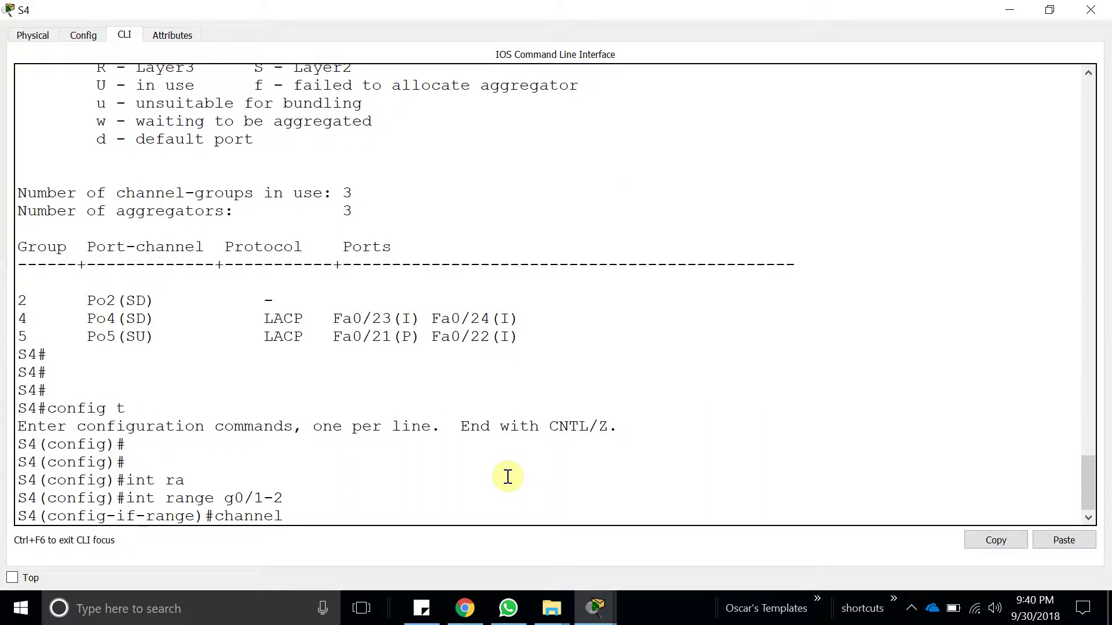
text(-g)
key(Tab)
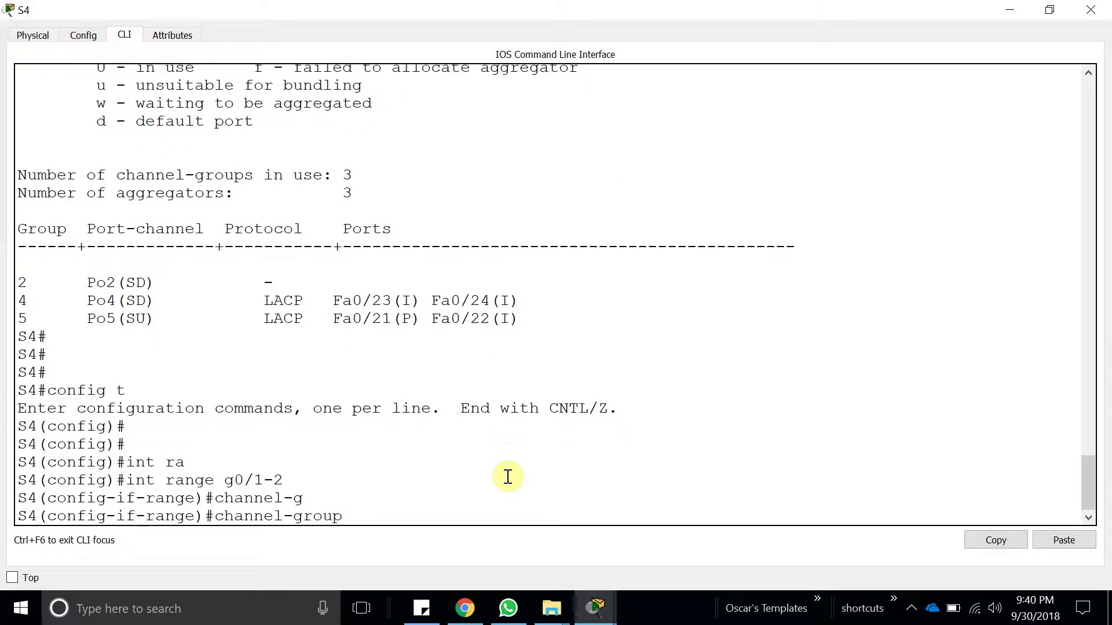
text(2 mode ac)
key(Tab)
key(Return)
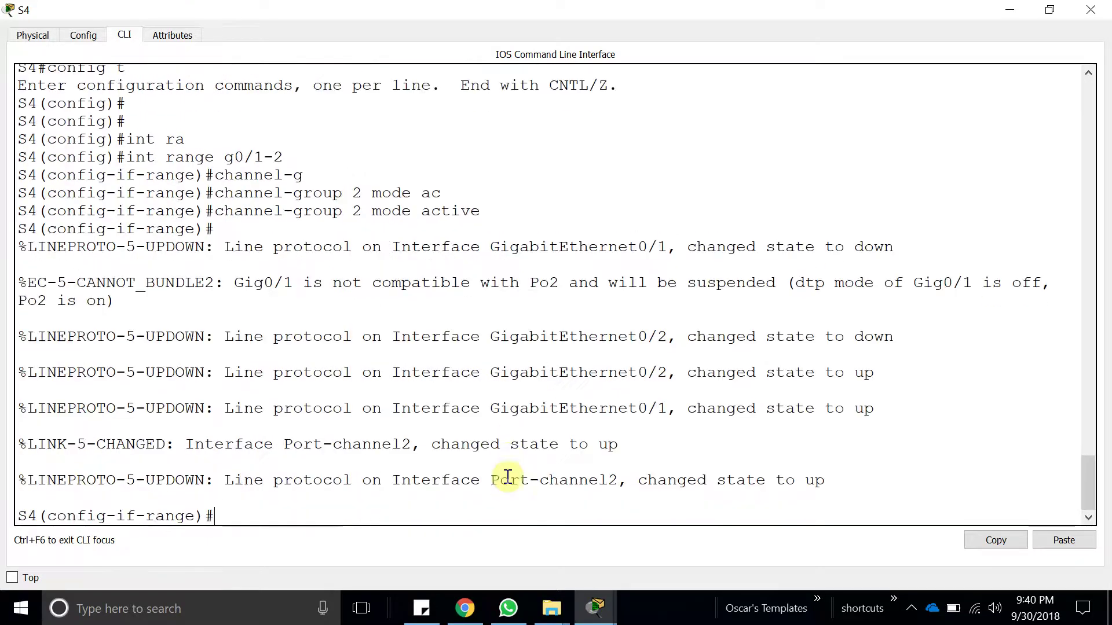
key(Return)
key(Return)
Set S4 ports g0/1-2 to trunk with switchport mode trunk
text(s)
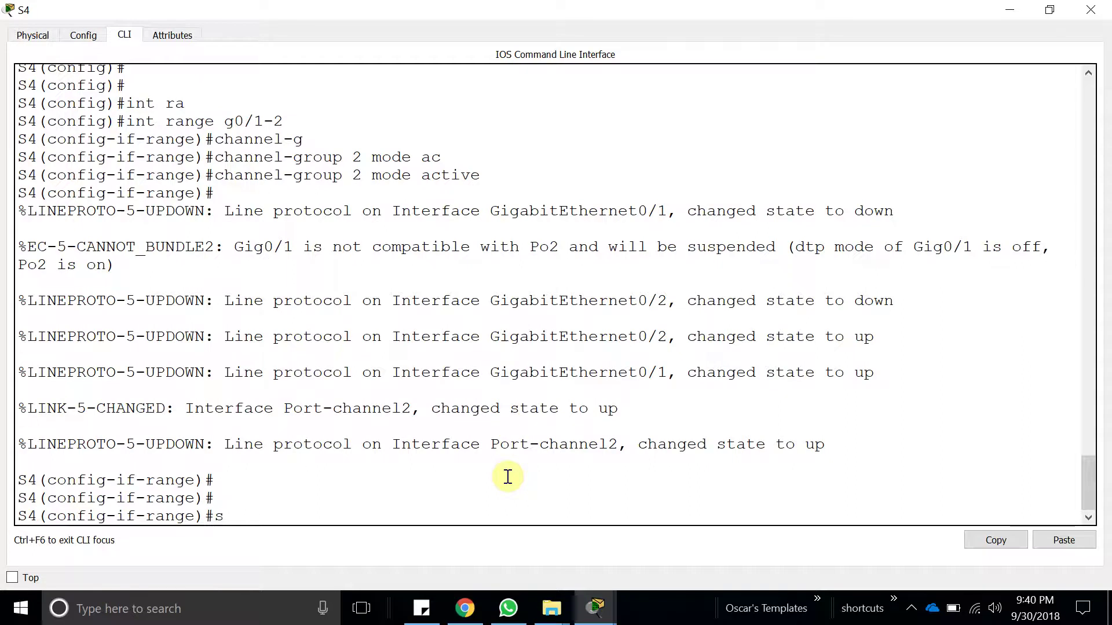
text(wi)
key(Tab)
text(mo)
key(Tab)
text(tr)
key(Tab)
key(Return)
key(Return)
key(Return)
key(Return)
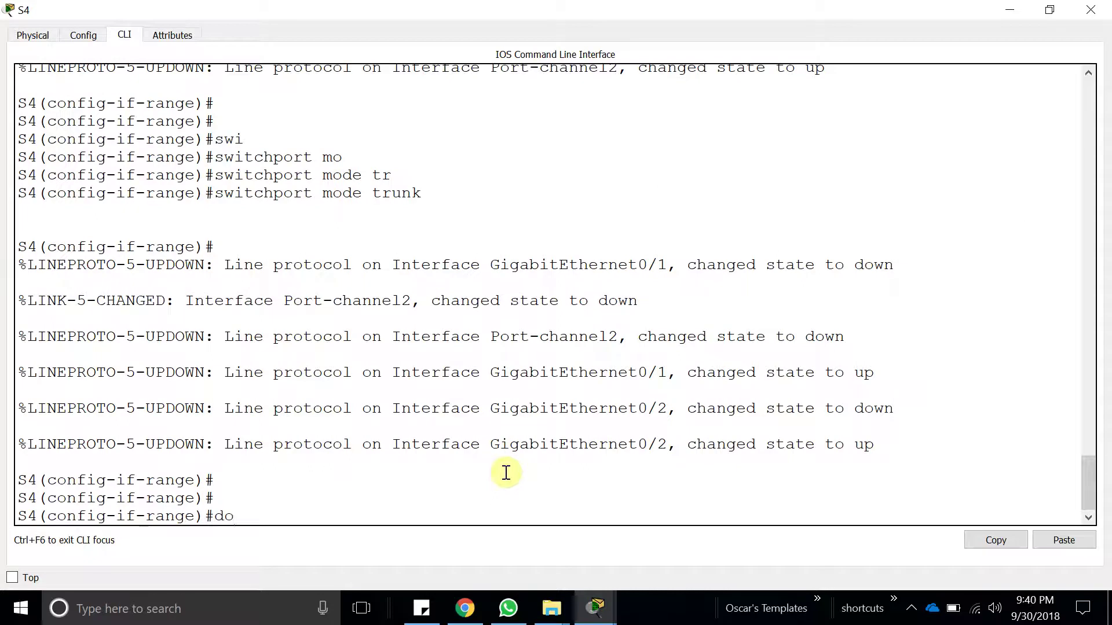
Show the EtherChannel summary on S4 with a do command, check the group protocols, and close the S4 window
text(do show etherchannel)
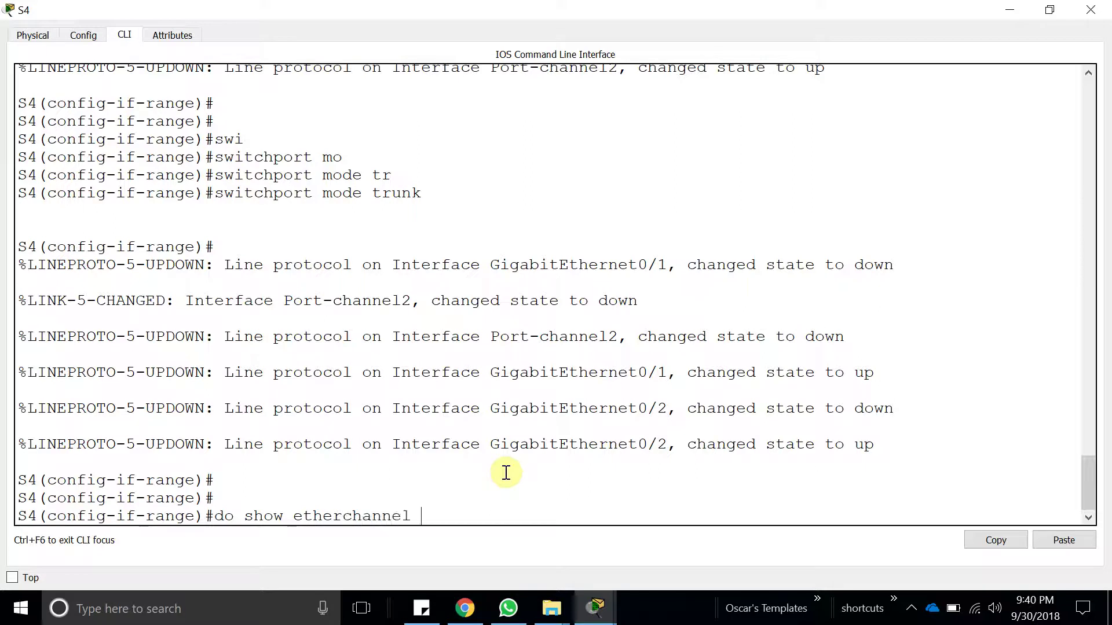
text( summayry)
key(Return)
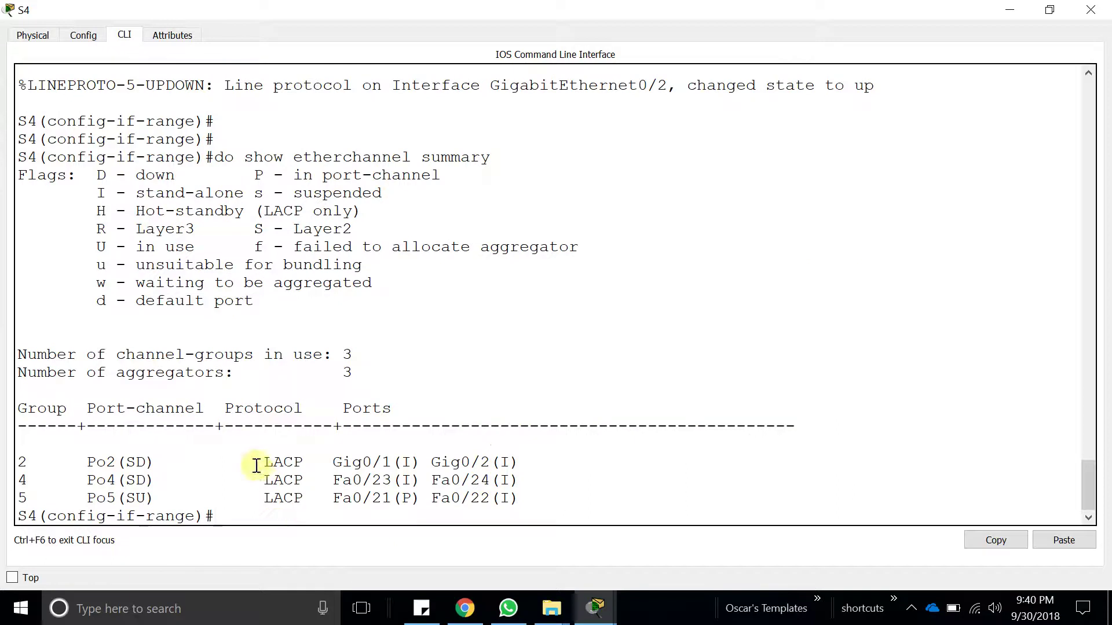
triple_click(296, 498)
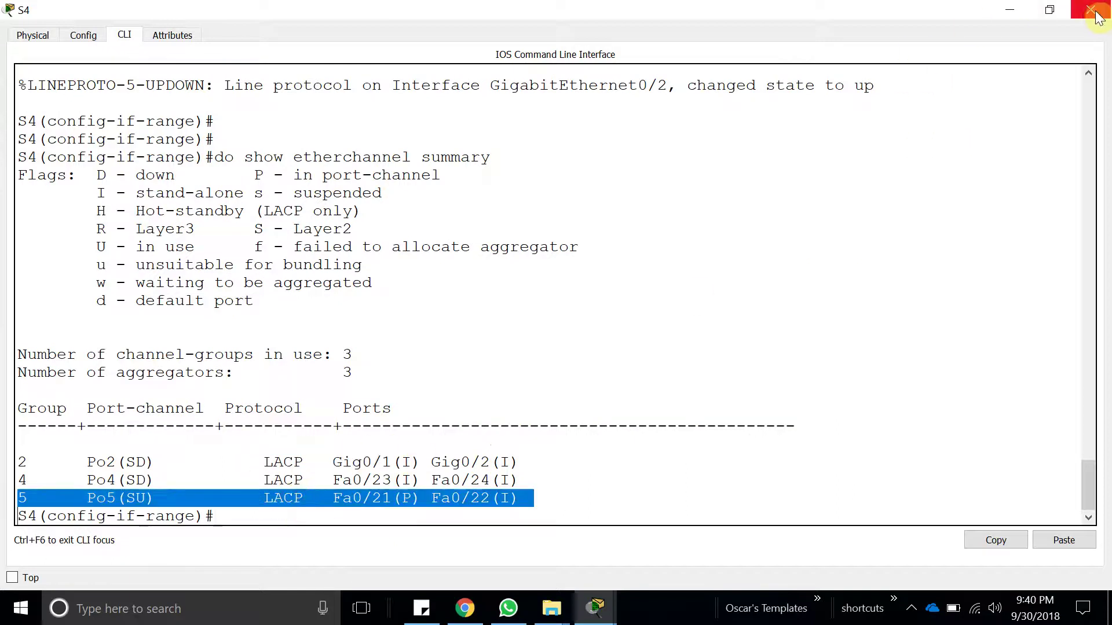
click(1091, 10)
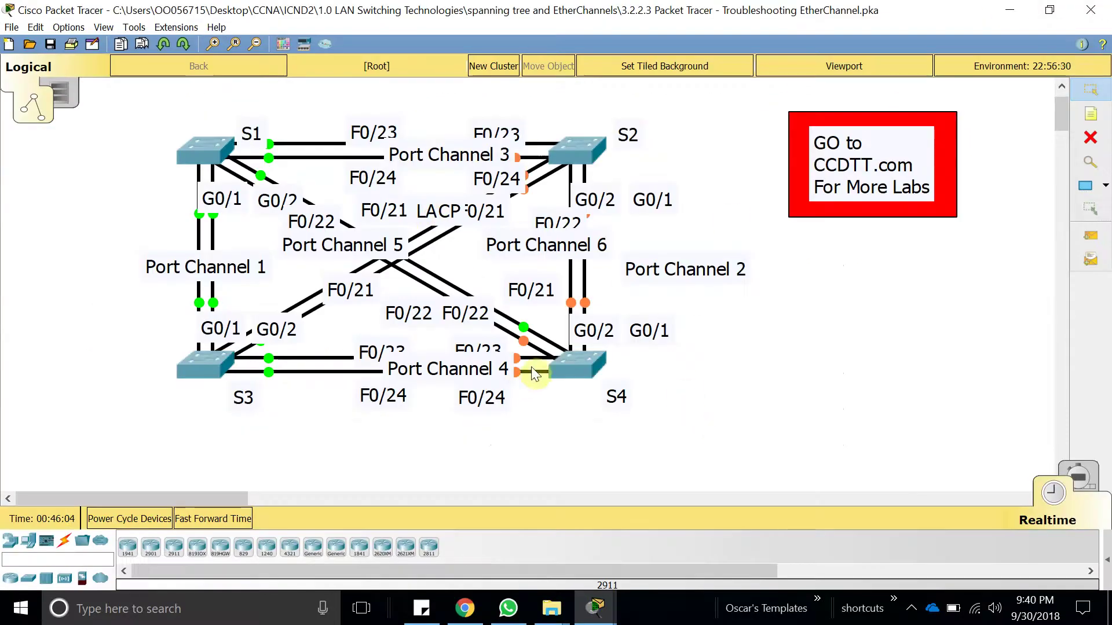
Open S2's command line full-size, enter privileged EXEC mode and list its channel groups with show etherchannel
click(575, 153)
click(687, 112)
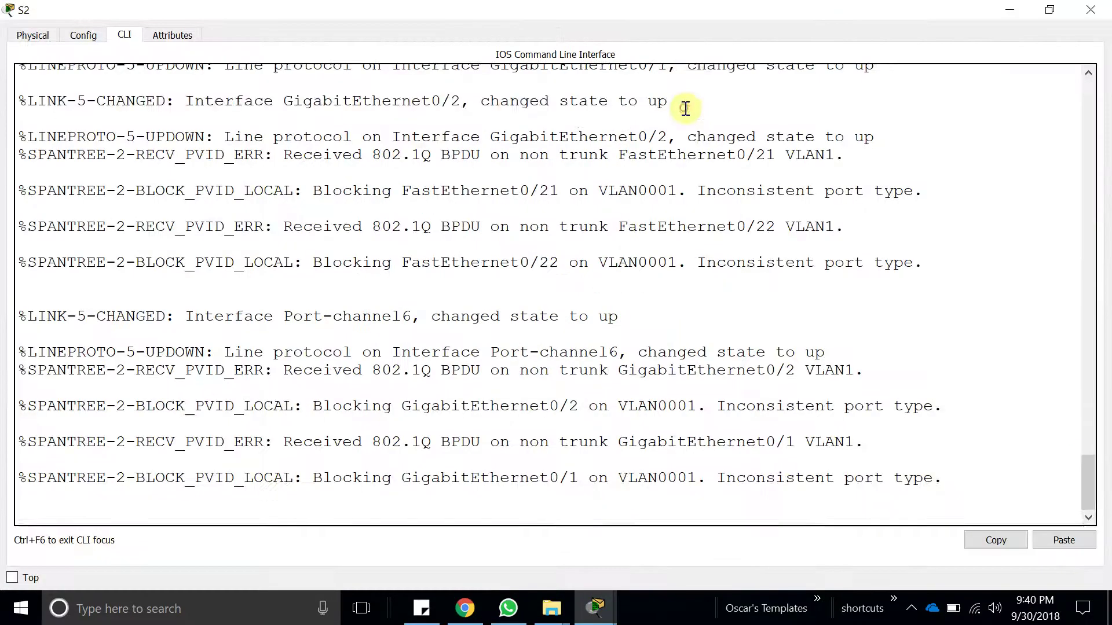
text(enable)
key(Return)
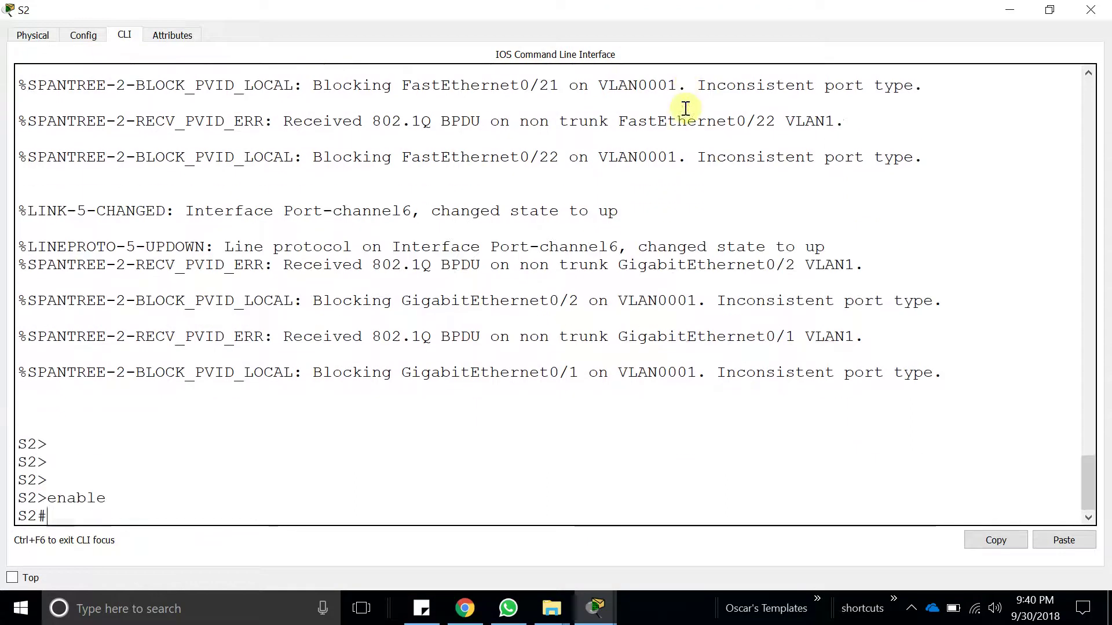
key(Return)
text(show eth)
key(Tab)
key(Return)
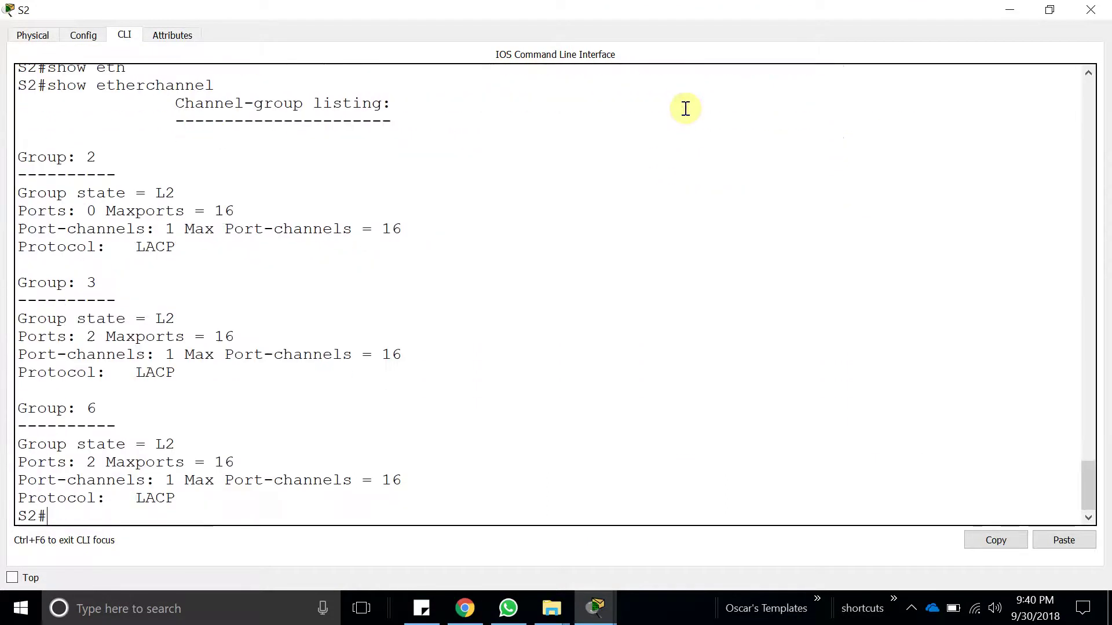
Show the EtherChannel summary on S2 and examine the protocol of Port Channel 3
key(Up)
key(Up)
key(Down)
text(s)
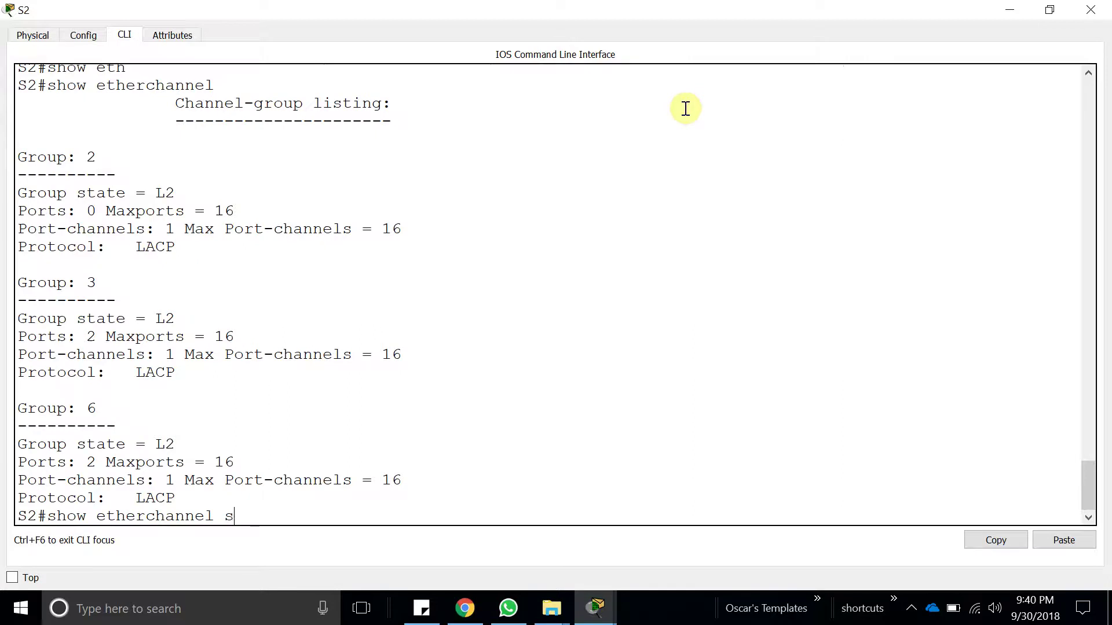
text(u)
key(Tab)
key(Return)
key(Return)
key(Return)
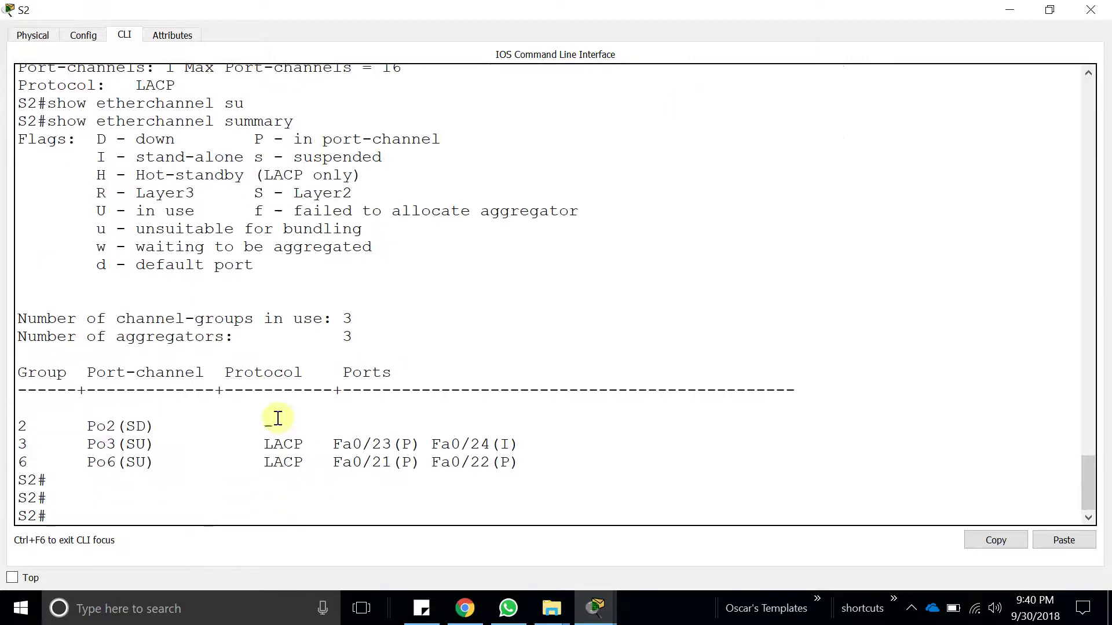
double_click(282, 372)
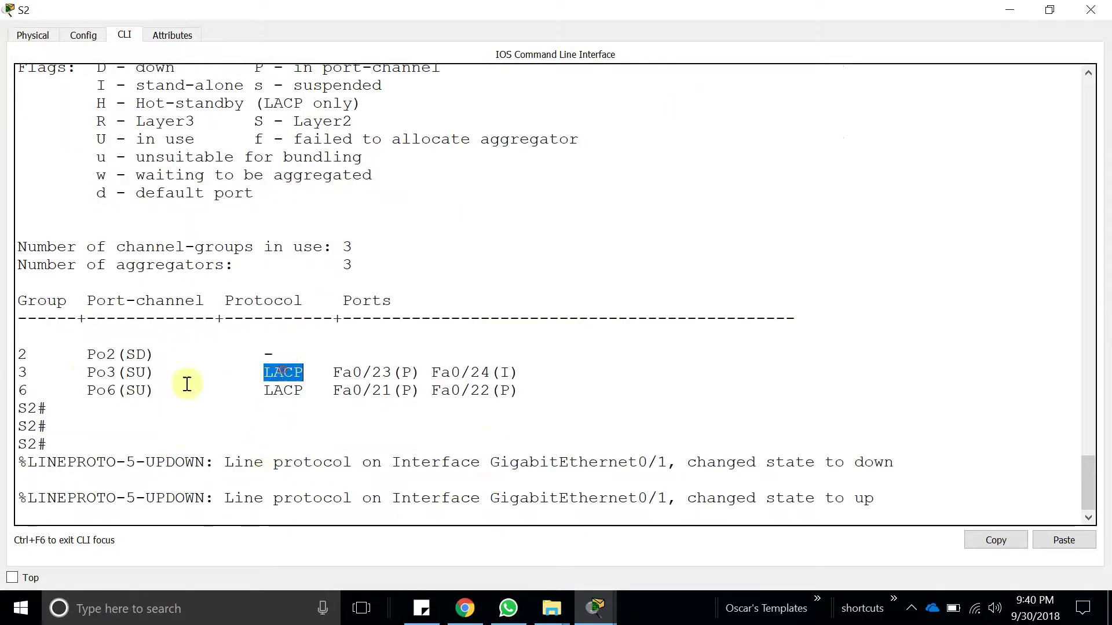
double_click(98, 372)
Shrink the S2 window and move it off the topology to inspect the Port Channel 3 links between S1 and S2
drag(403, 6, 575, 1)
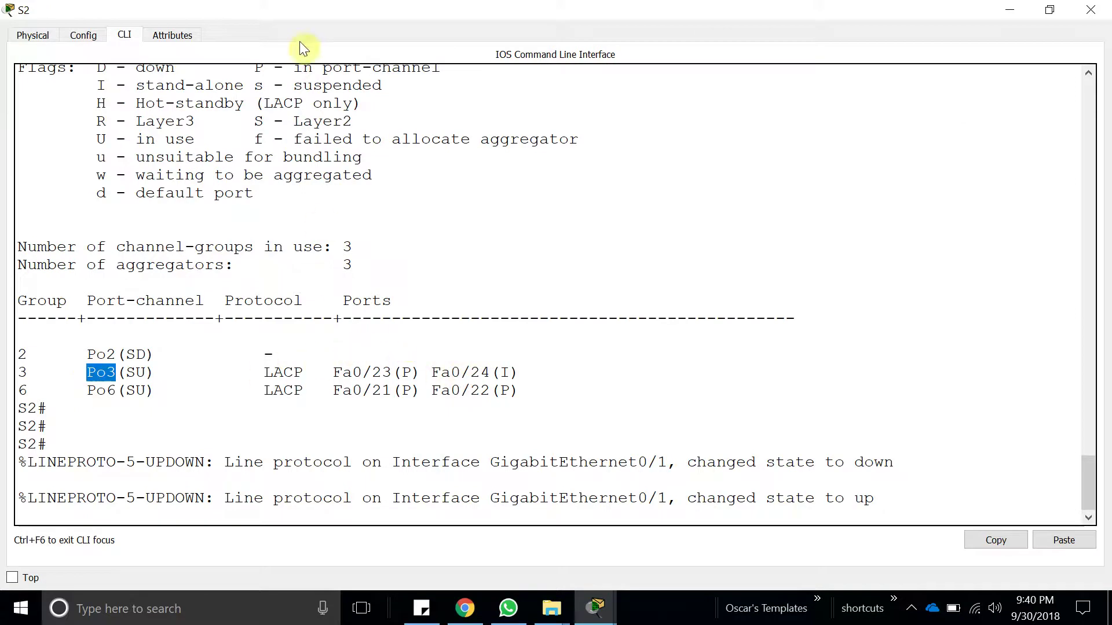
drag(301, 15, 591, 355)
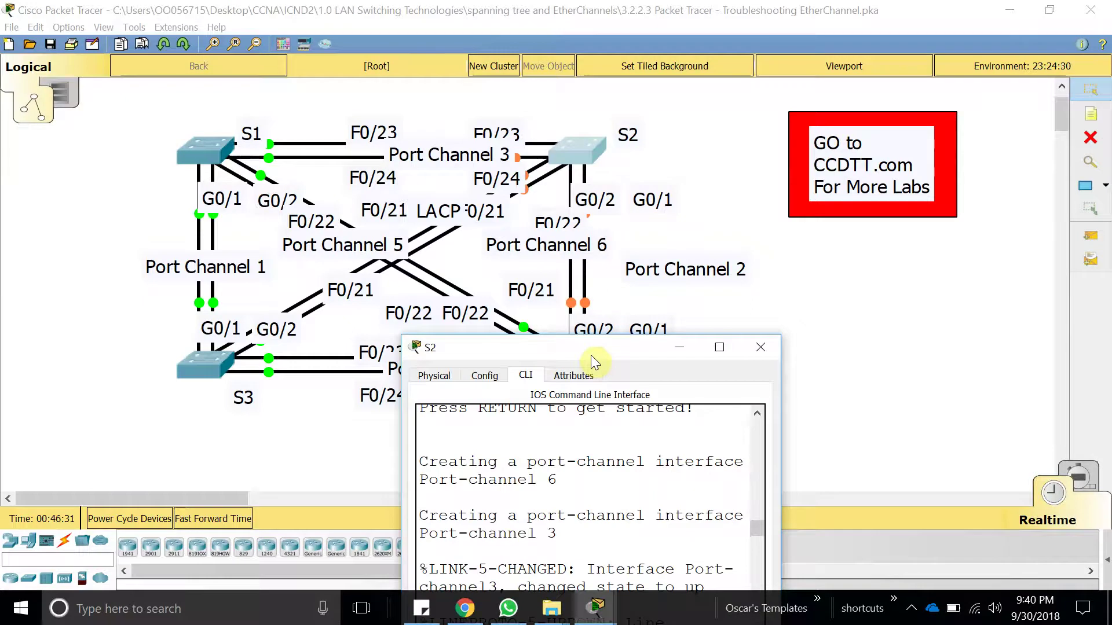
drag(592, 356, 602, 379)
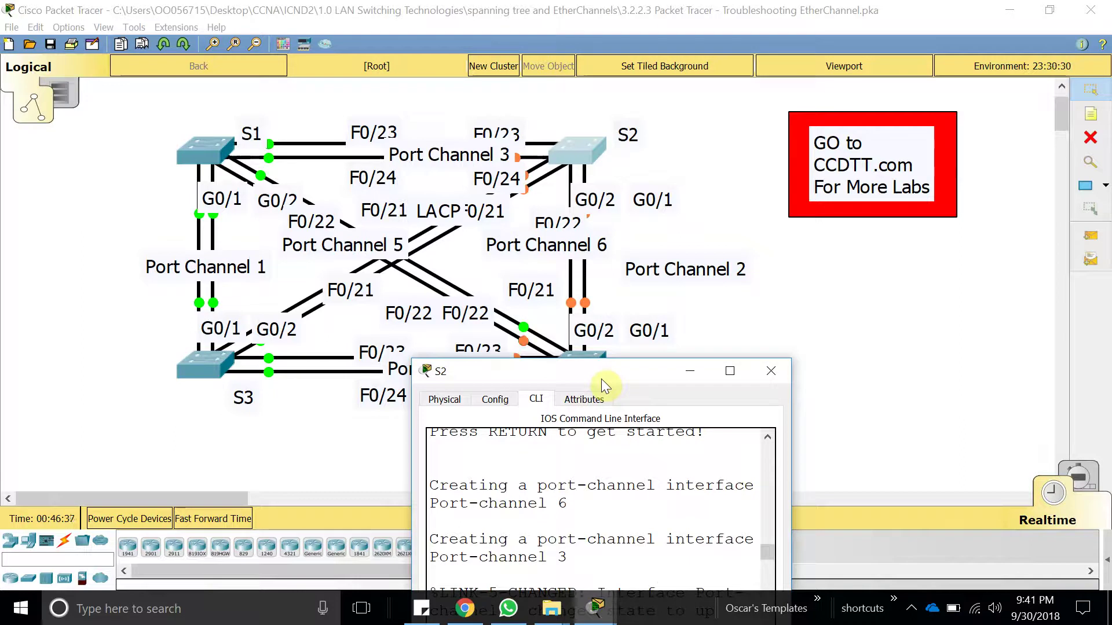
drag(601, 378, 601, 377)
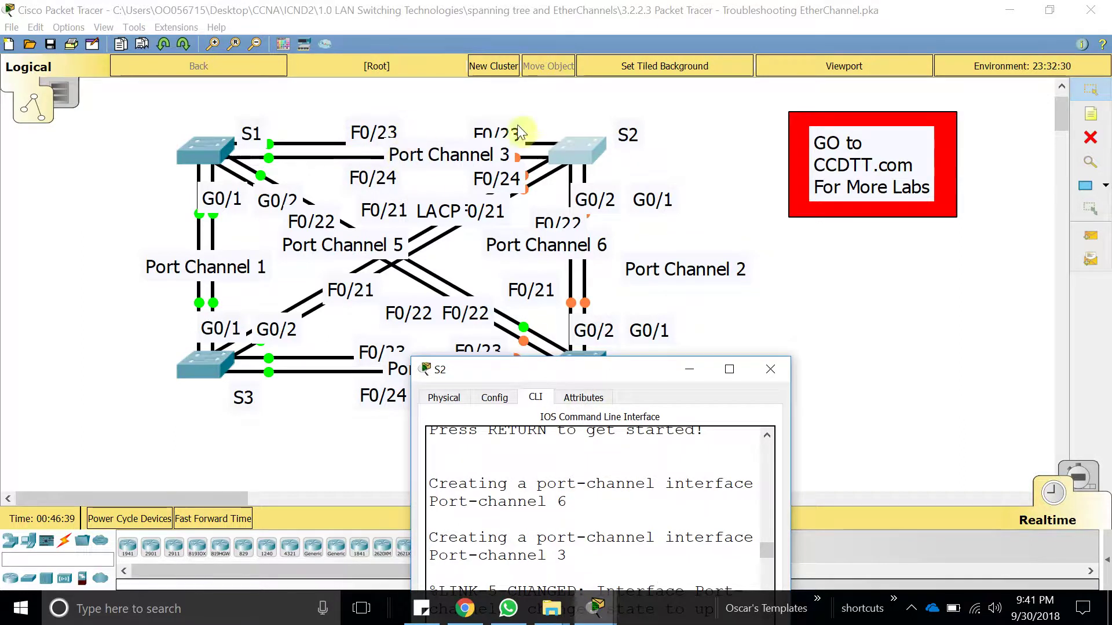
Open S1's command line and enter privileged EXEC mode
click(234, 143)
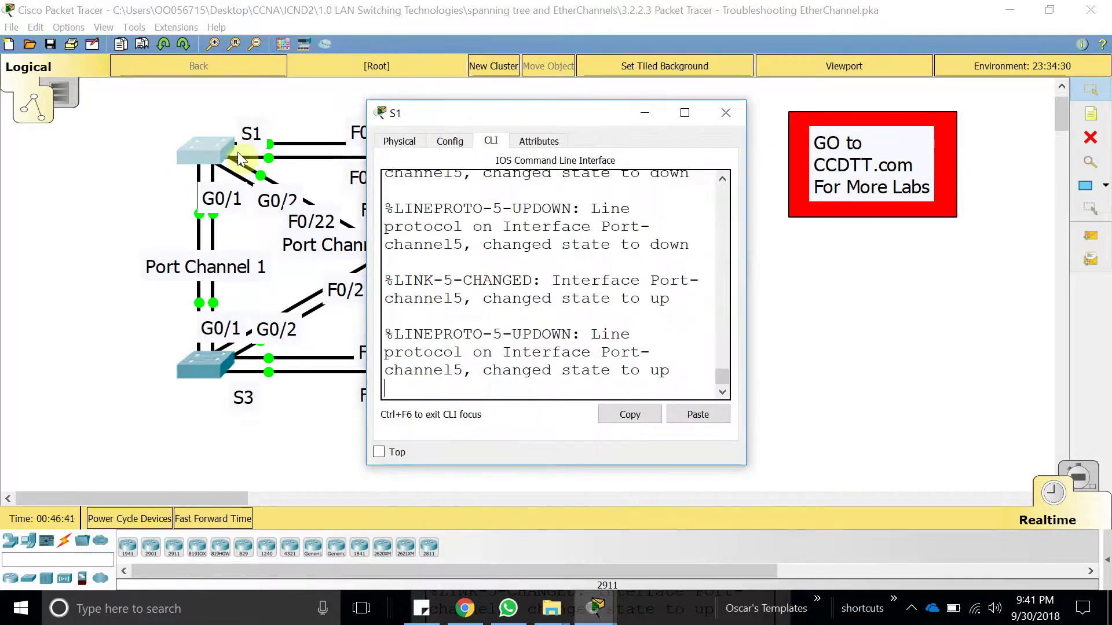
key(Return)
key(Return)
key(Return)
text(enab)
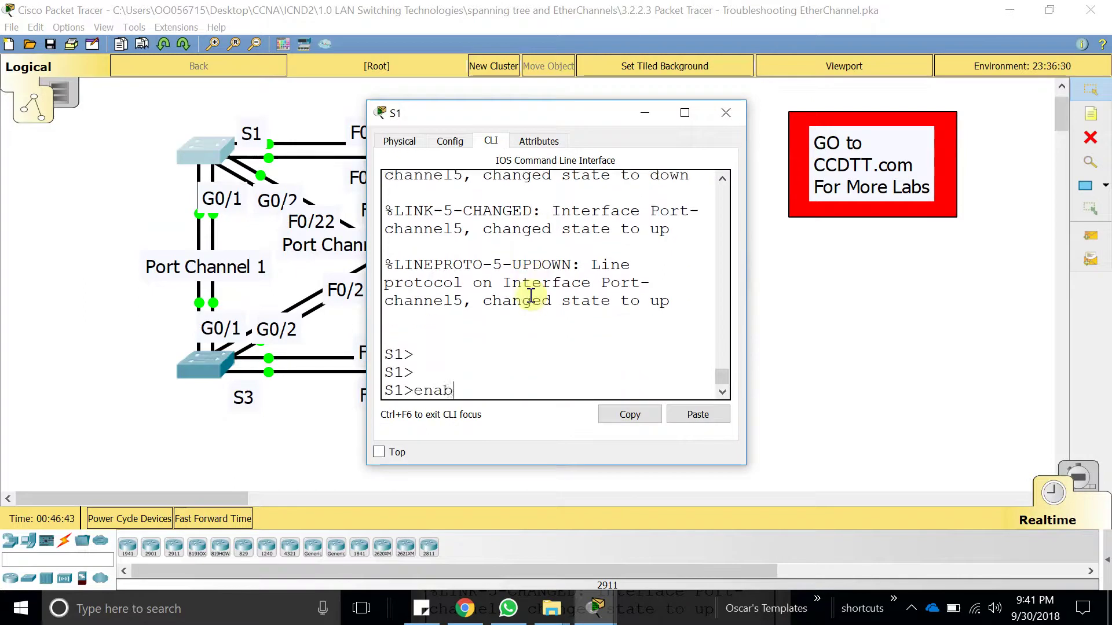
text(le)
key(Return)
key(Return)
key(Return)
Show the EtherChannel summary on S1 and enlarge the window to read the group table
text(show)
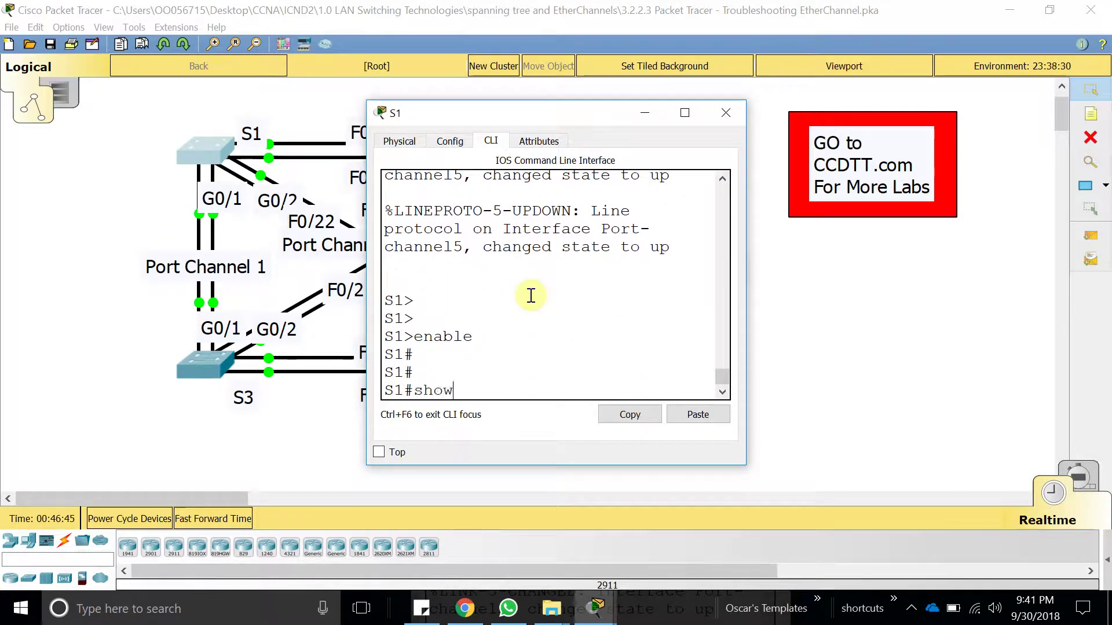
text( eth)
key(Tab)
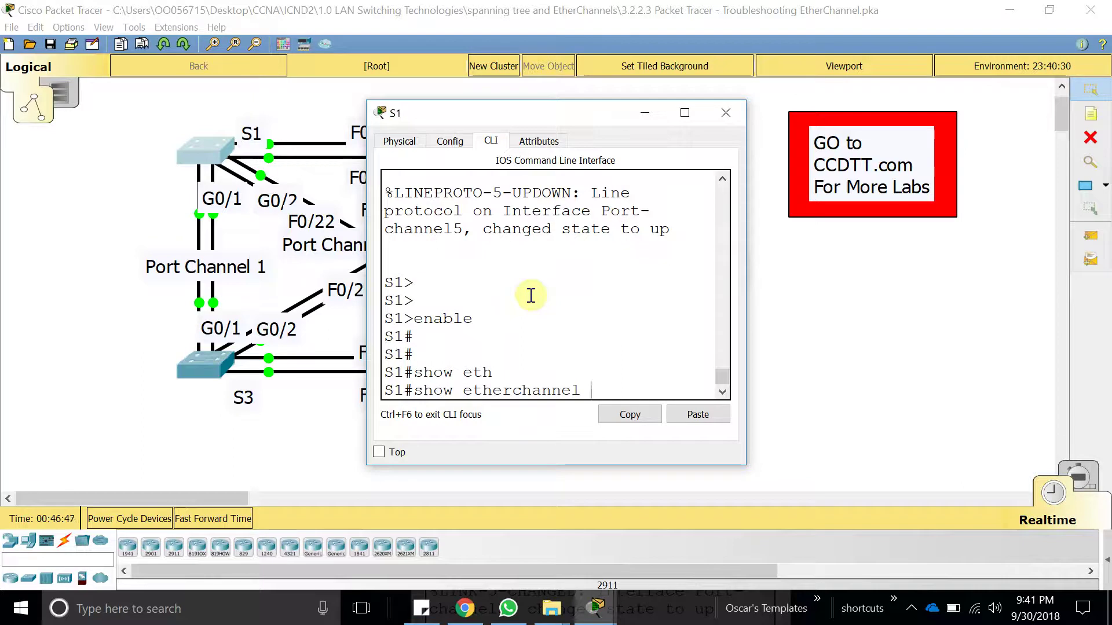
text(su)
key(Return)
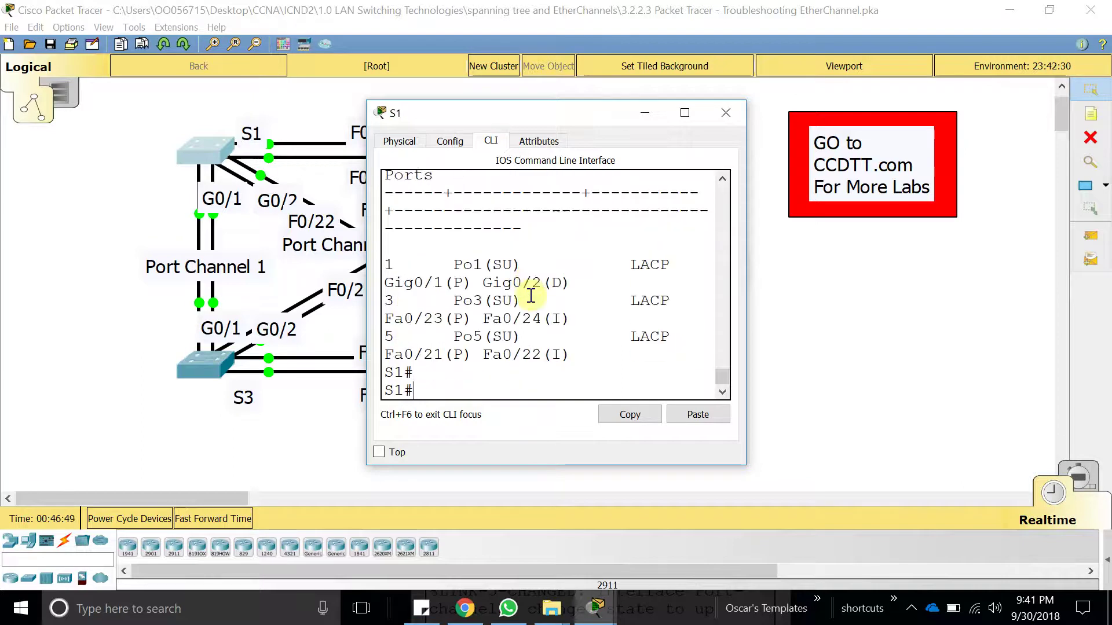
click(697, 115)
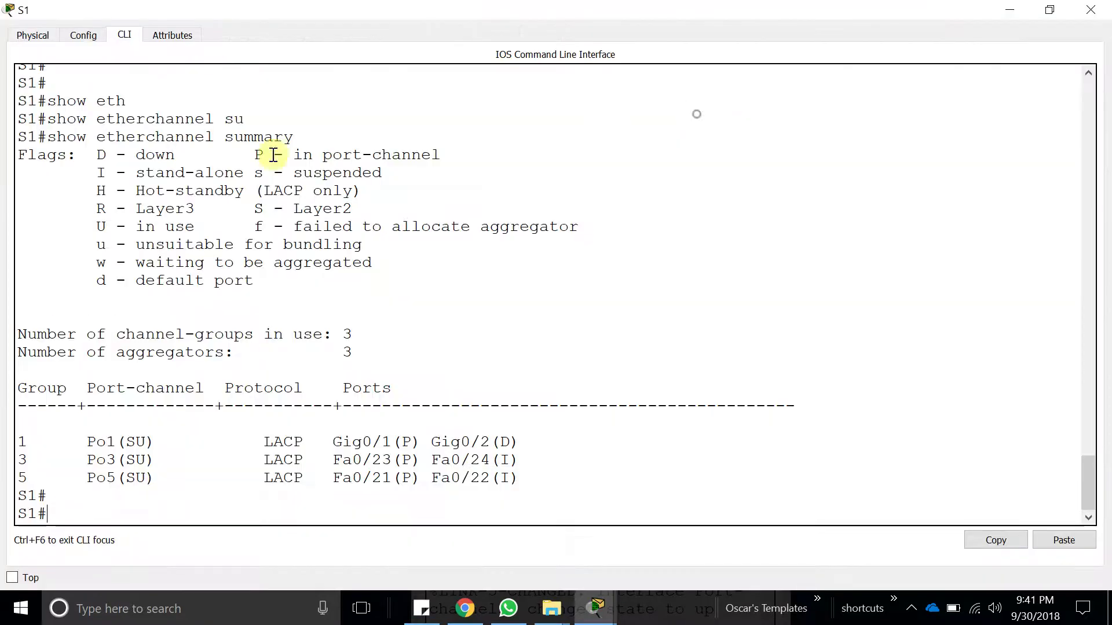
Compare the member ports of Port Channel 3 in S1's summary with the topology
double_click(320, 12)
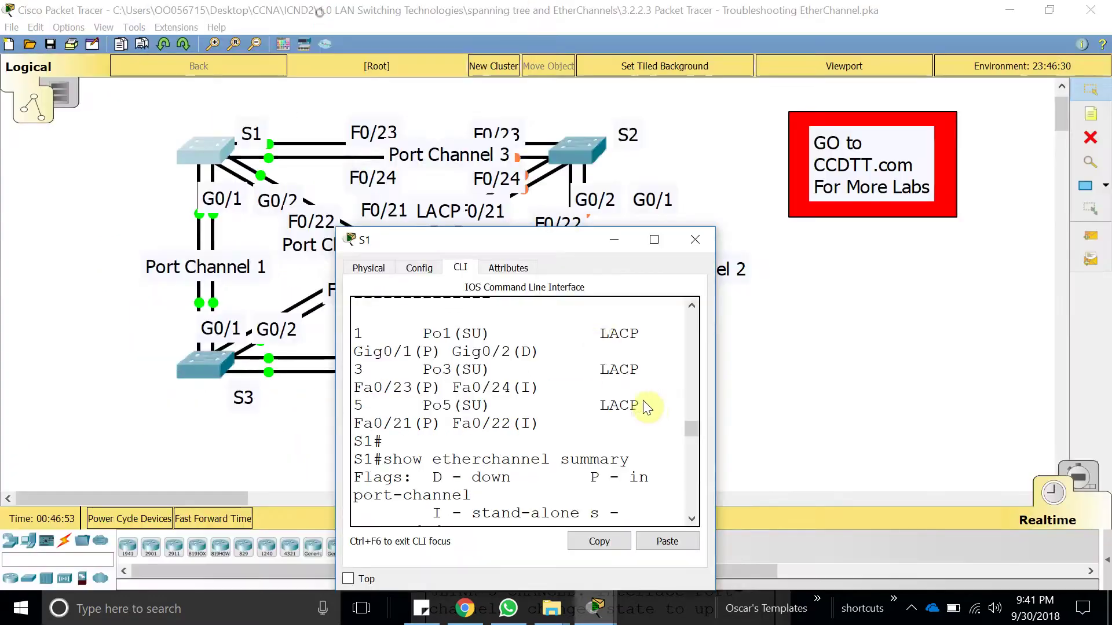
drag(523, 242, 293, 5)
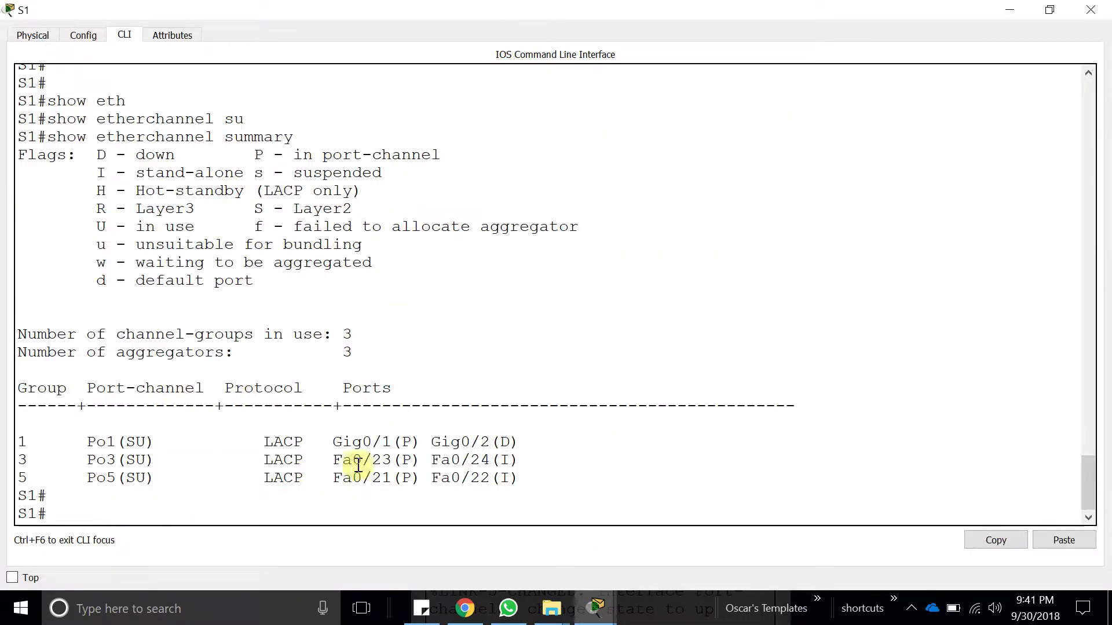
drag(359, 461, 433, 460)
drag(724, 2, 708, 77)
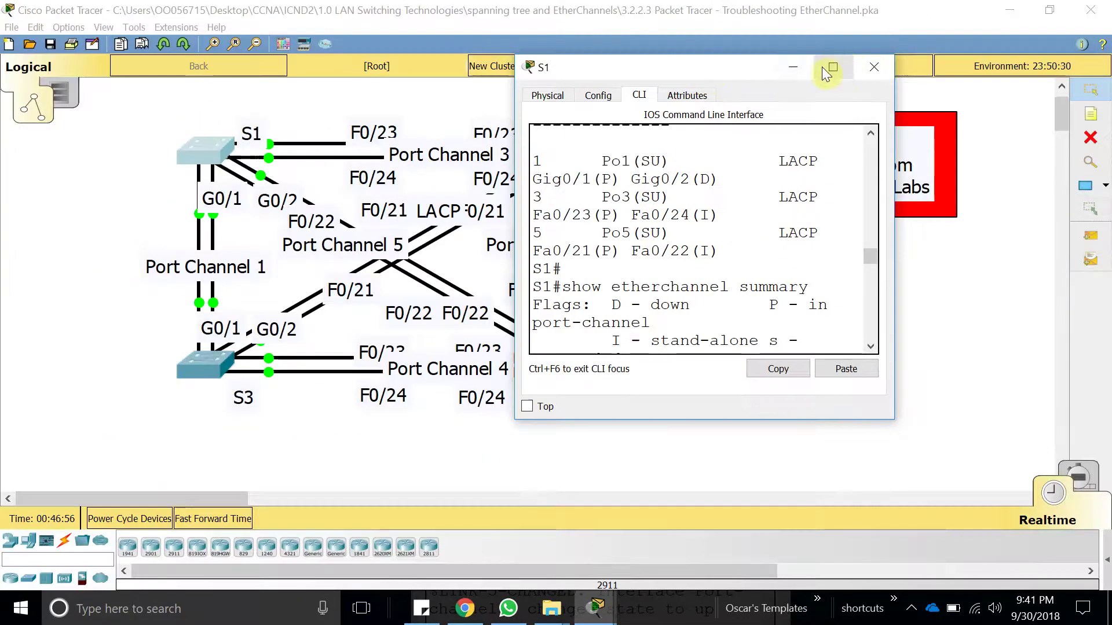
Close S1, bring up S2's command line and enlarge it to check the Port Channel 2 entry in the EtherChannel summary
click(874, 67)
click(584, 148)
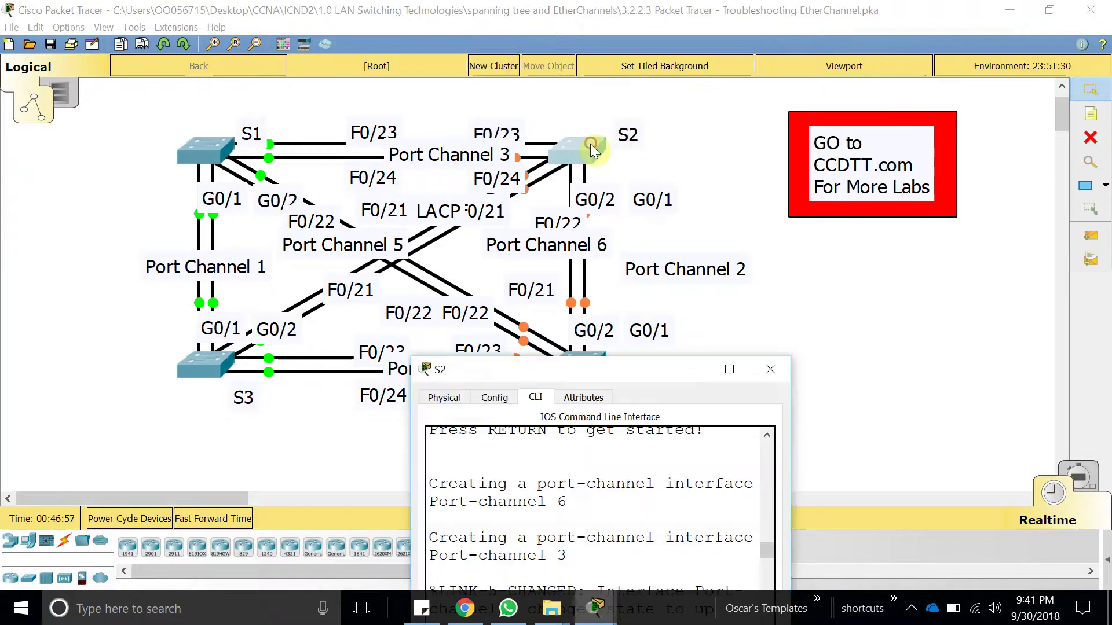
click(720, 374)
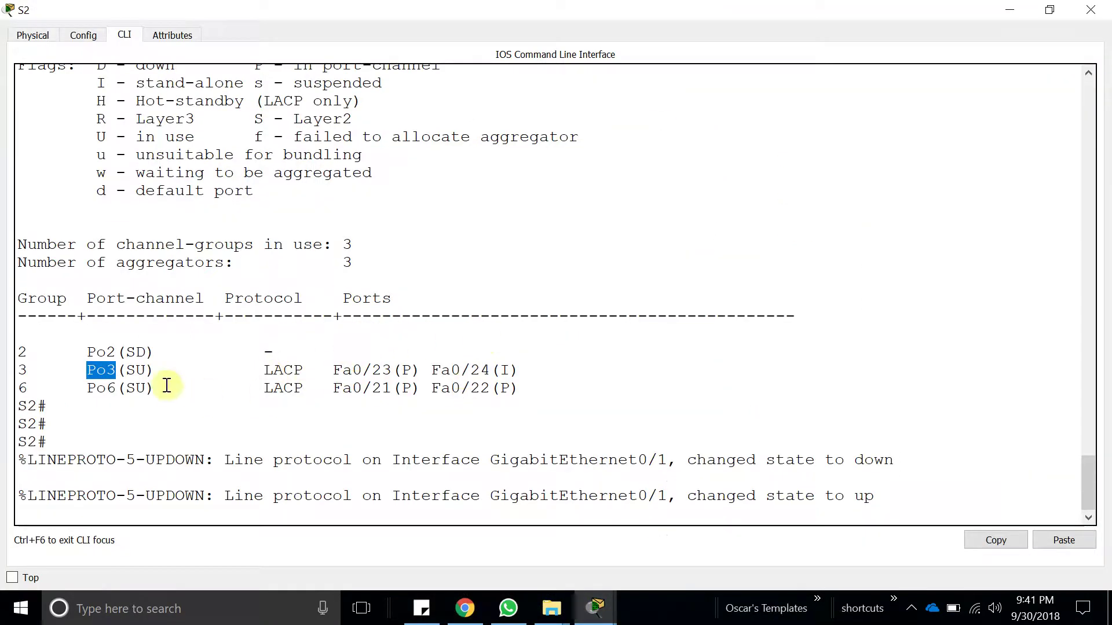
double_click(100, 352)
drag(282, 4, 509, 2)
Enter global configuration mode on S2
click(238, 339)
key(Return)
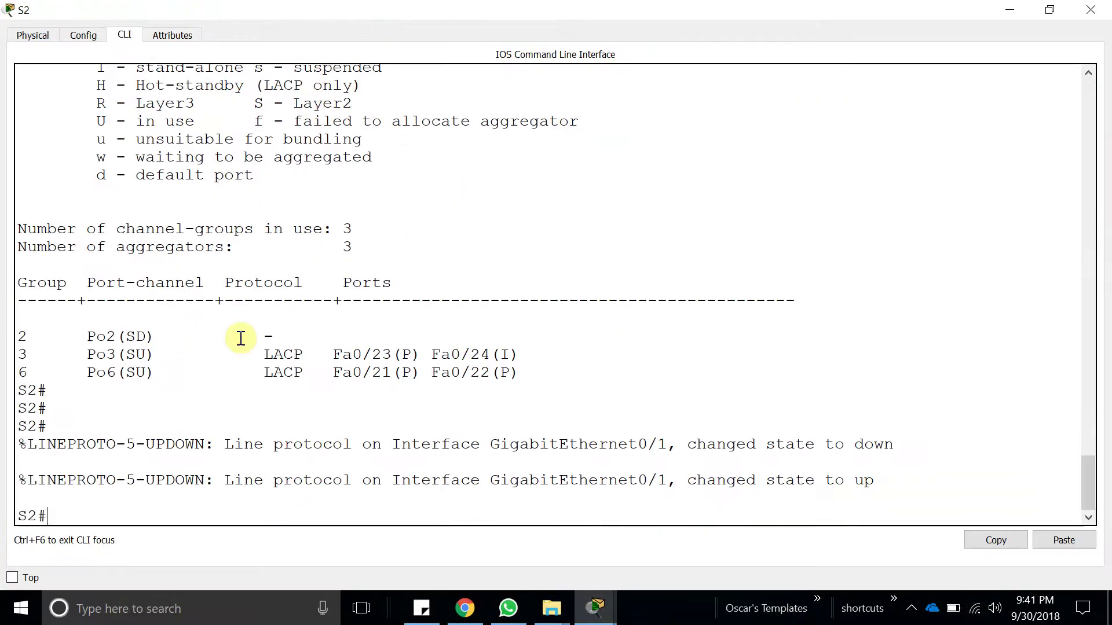
key(Return)
key(Return)
text(con)
key(Tab)
key(Tab)
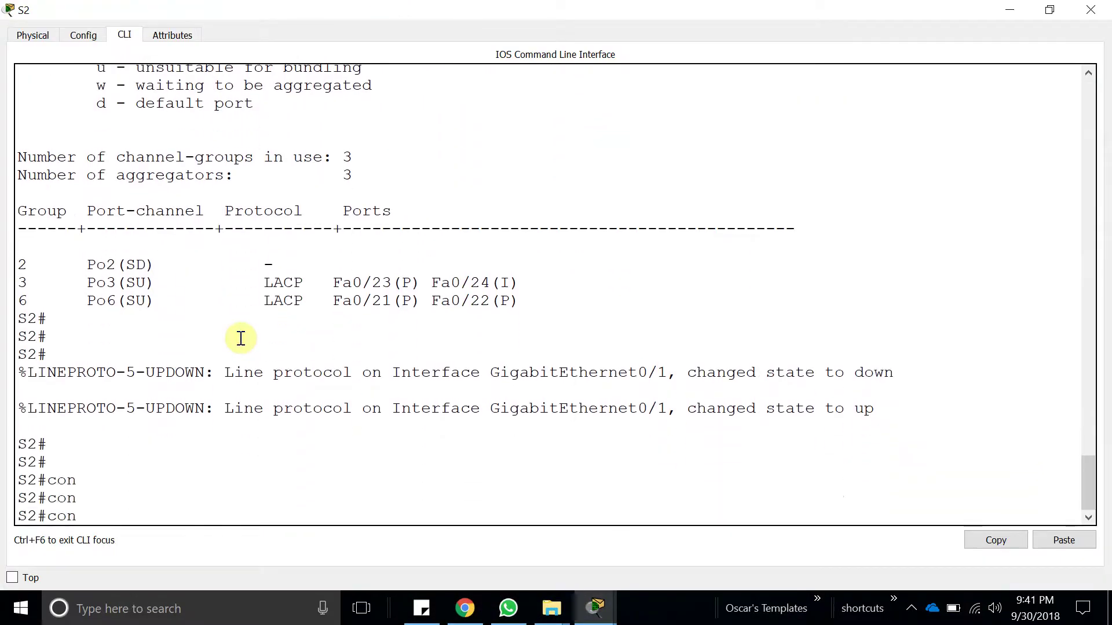
text(fig)
key(Tab)
text(t)
key(Tab)
key(Return)
key(Return)
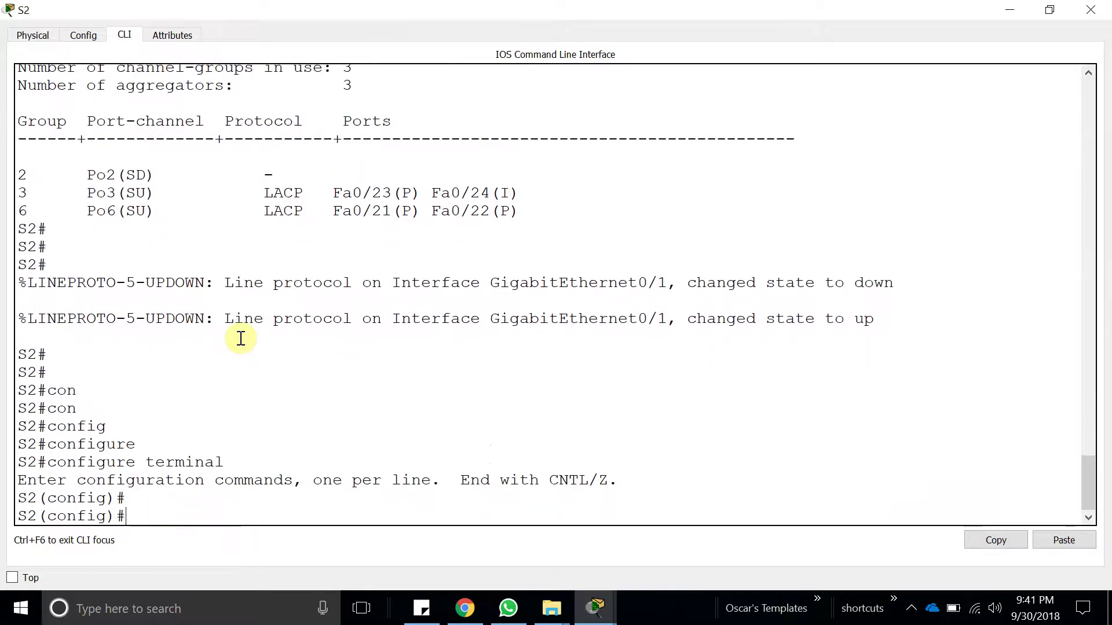
Select interface range g0/1-2 on S2 and assign it to channel-group 2 in passive mode
text(int ran)
key(Tab)
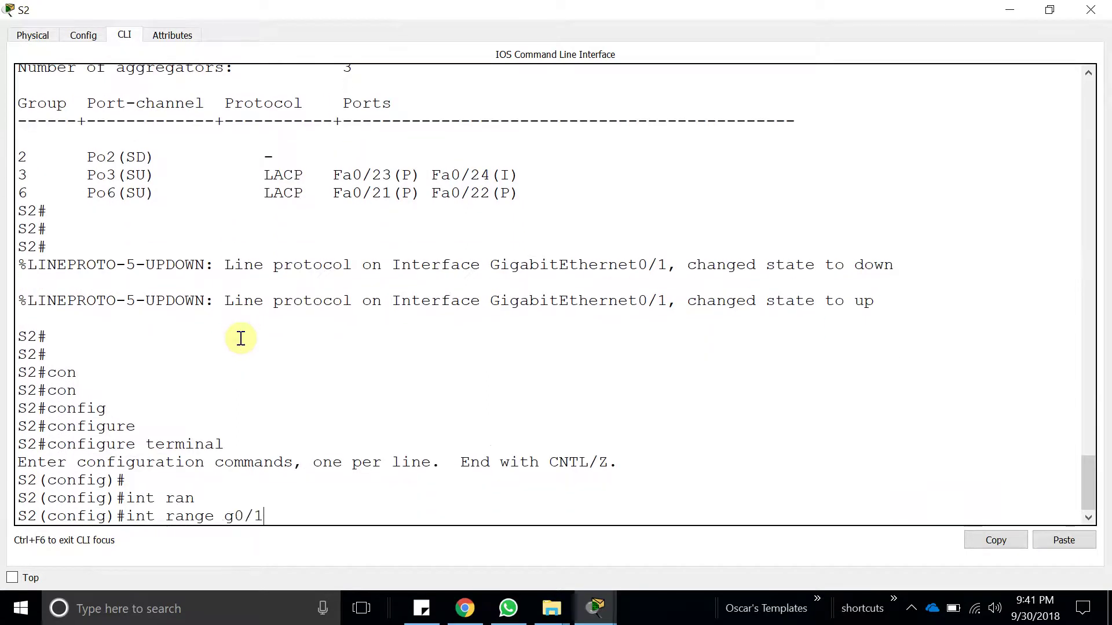
key(Return)
text(channel)
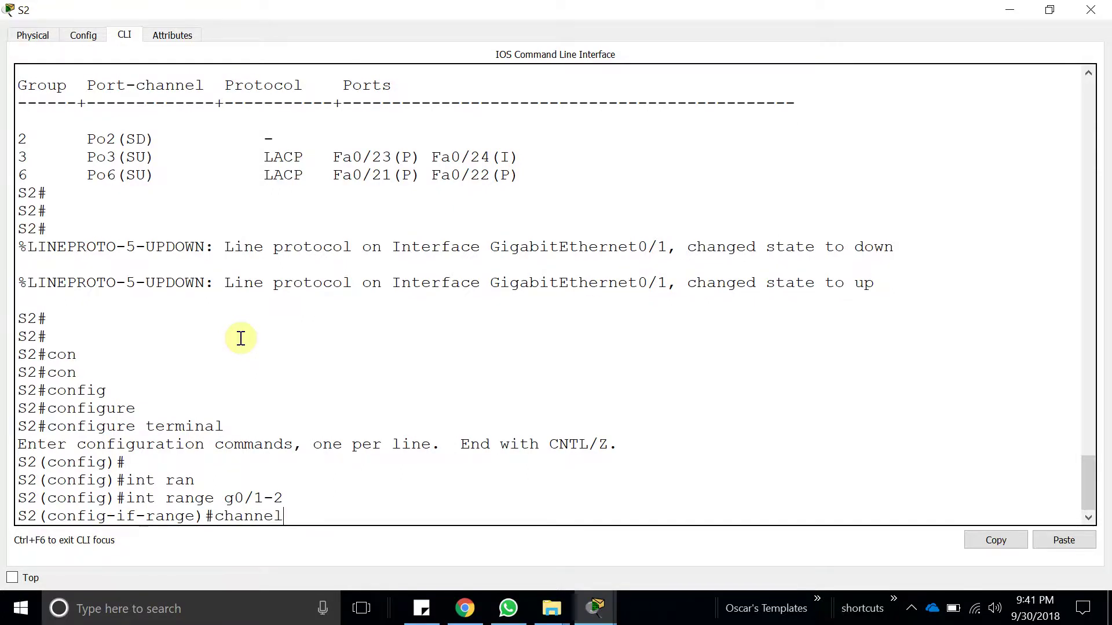
key(Tab)
text(-)
key(Tab)
text(g)
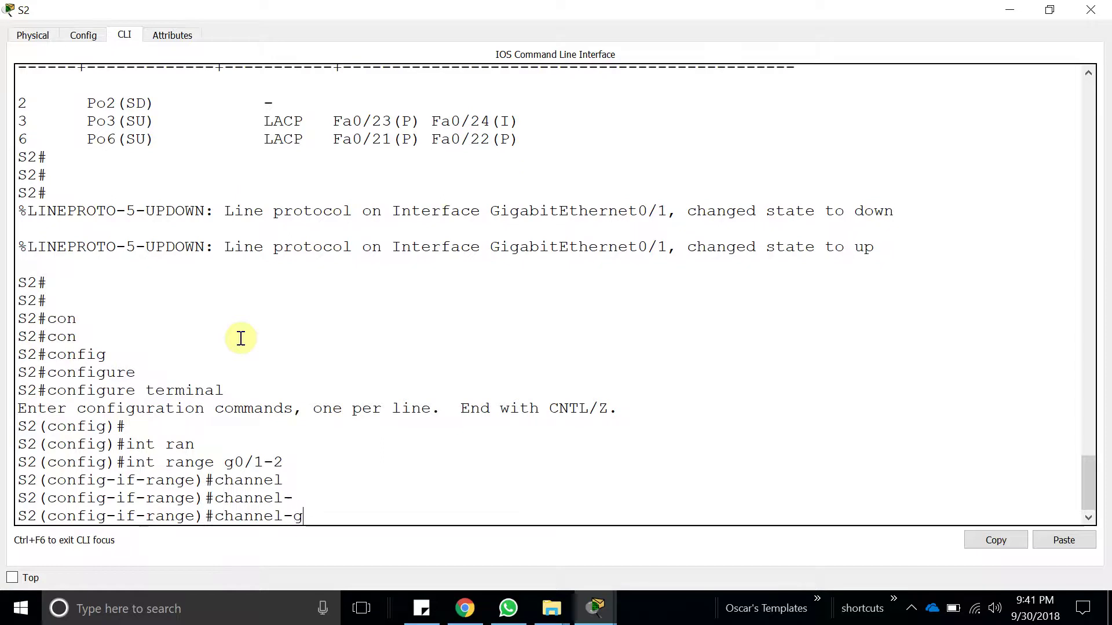
key(Tab)
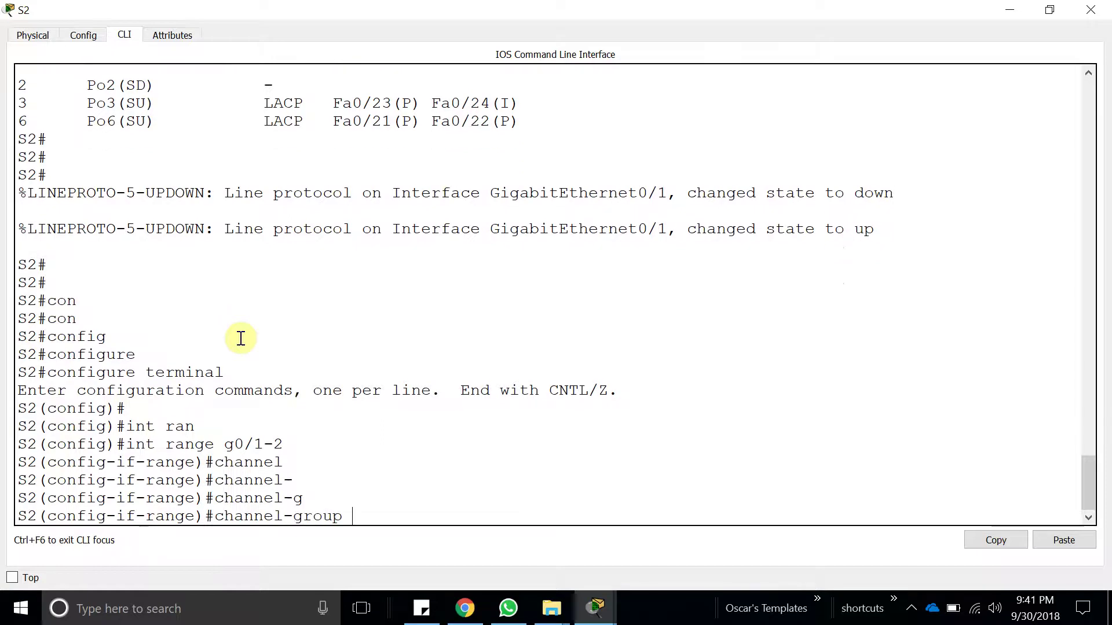
double_click(408, 10)
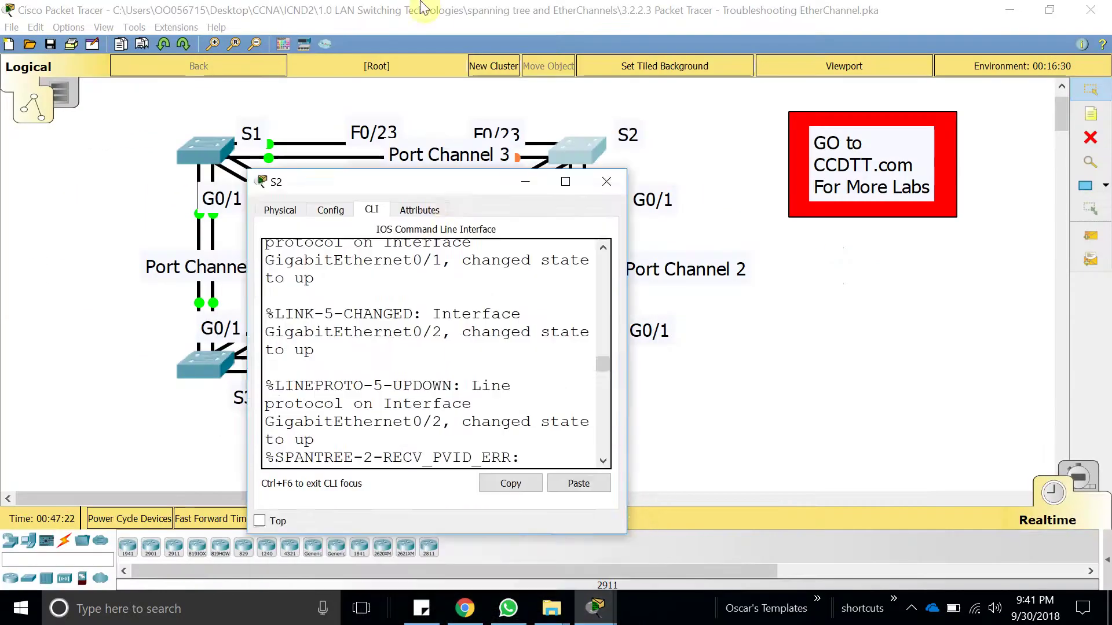
double_click(421, 7)
text(2 mode p)
key(Tab)
key(Return)
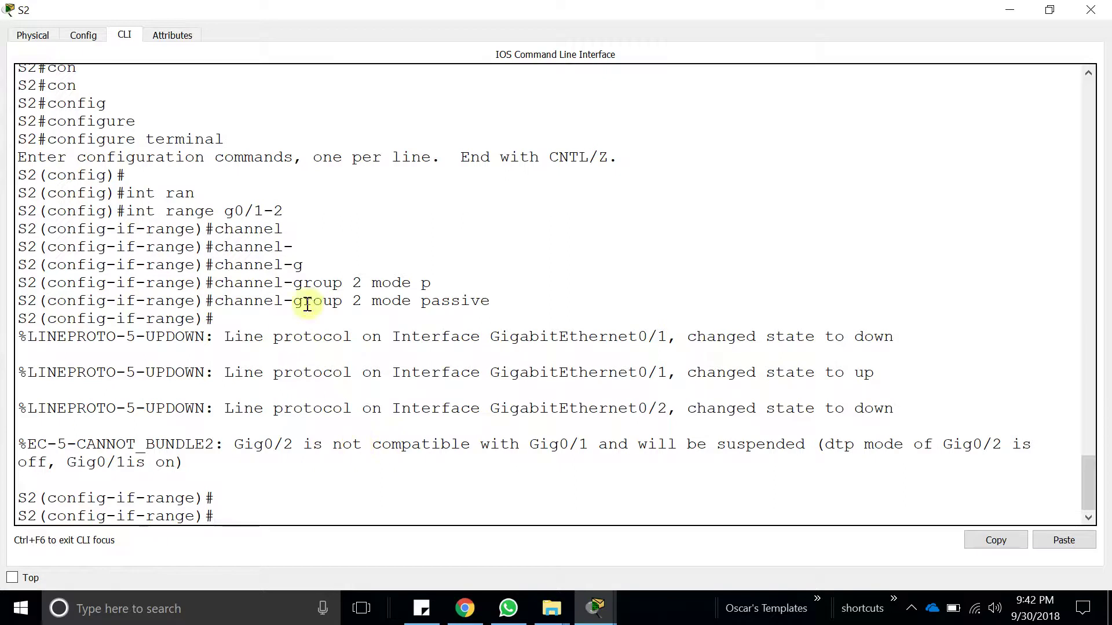
Read the bundling message shown after the channel-group command on S2
scroll(367, 266, up, 2)
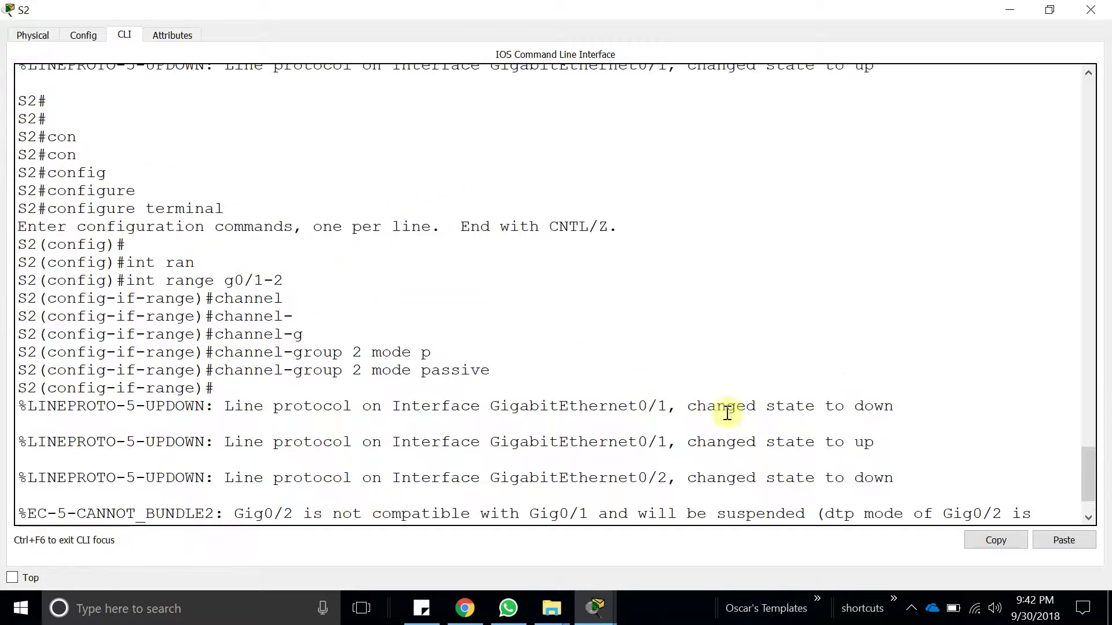
scroll(770, 434, down, 2)
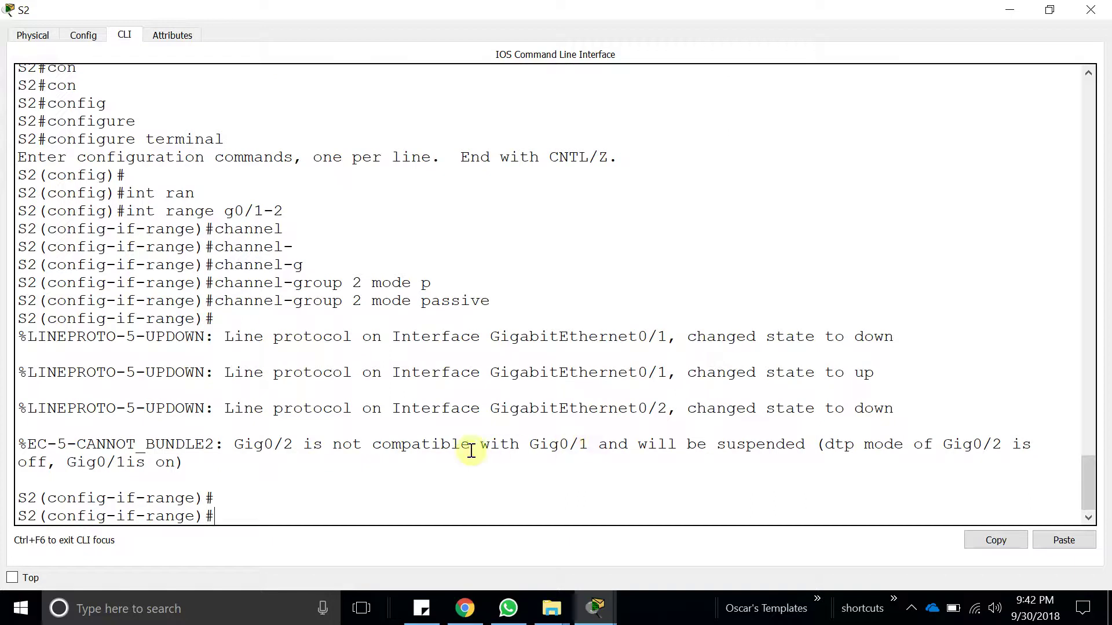
double_click(239, 447)
click(359, 499)
key(Up)
key(Up)
key(BackSpace)
key(BackSpace)
key(BackSpace)
key(BackSpace)
key(BackSpace)
key(BackSpace)
key(BackSpace)
key(BackSpace)
key(BackSpace)
key(BackSpace)
key(BackSpace)
key(BackSpace)
key(BackSpace)
key(BackSpace)
key(BackSpace)
key(BackSpace)
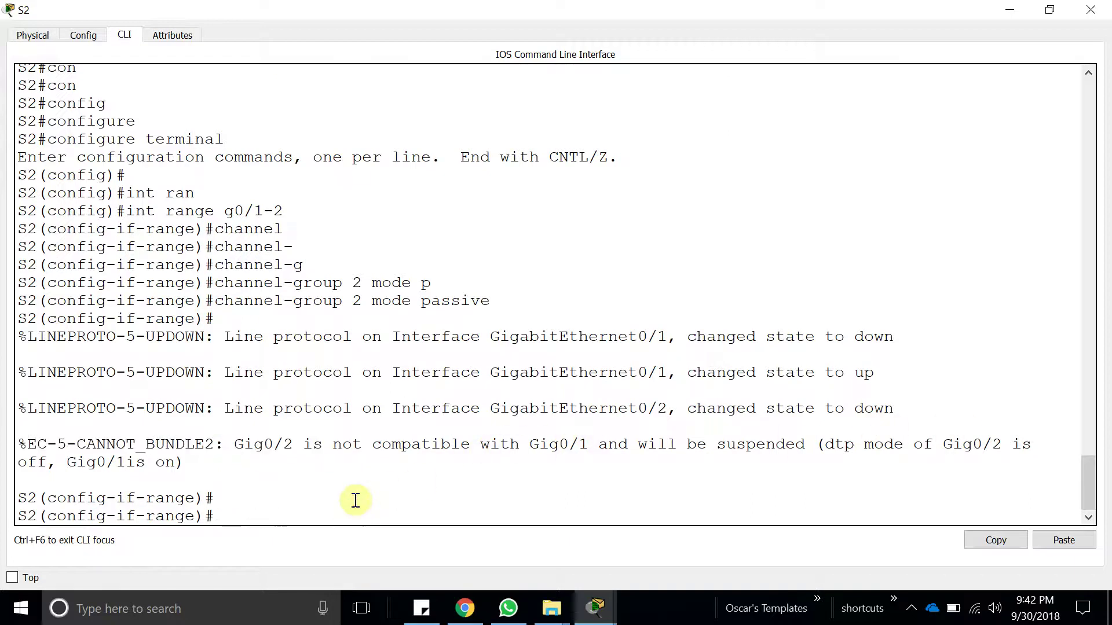
Set the g0/1-2 interface range on S2 to switchport mode trunk
text(swi)
key(Tab)
text(mo)
key(Tab)
text(tr)
key(Tab)
key(Return)
key(Return)
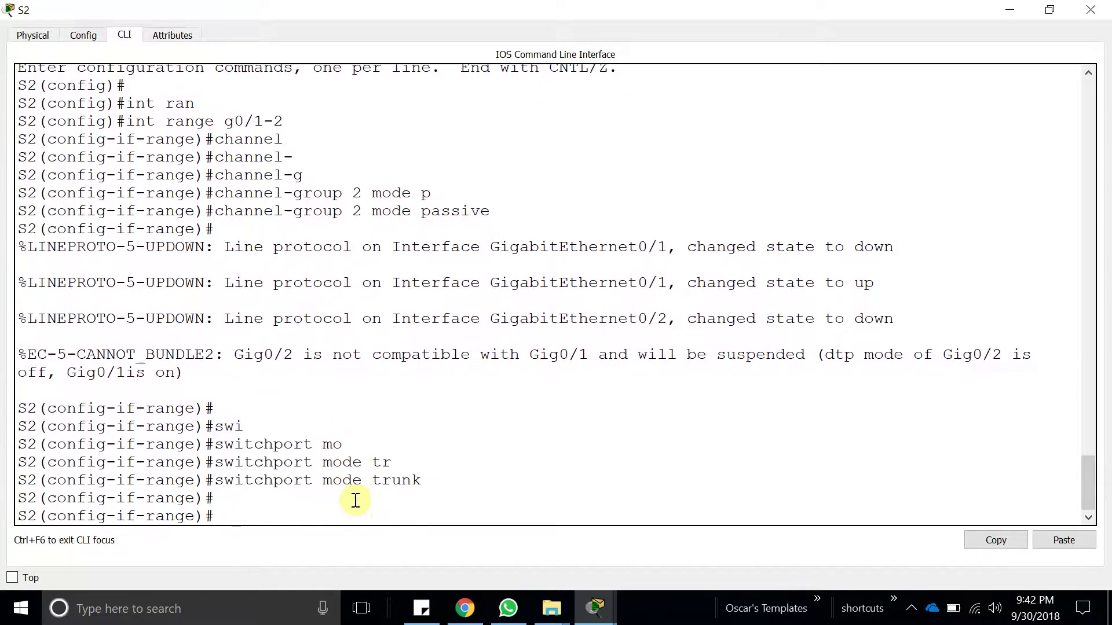
Reapply channel-group 2 mode passive to the g0/1-2 range on S2
key(Up)
key(Up)
key(Return)
key(Return)
key(Return)
key(Return)
key(Return)
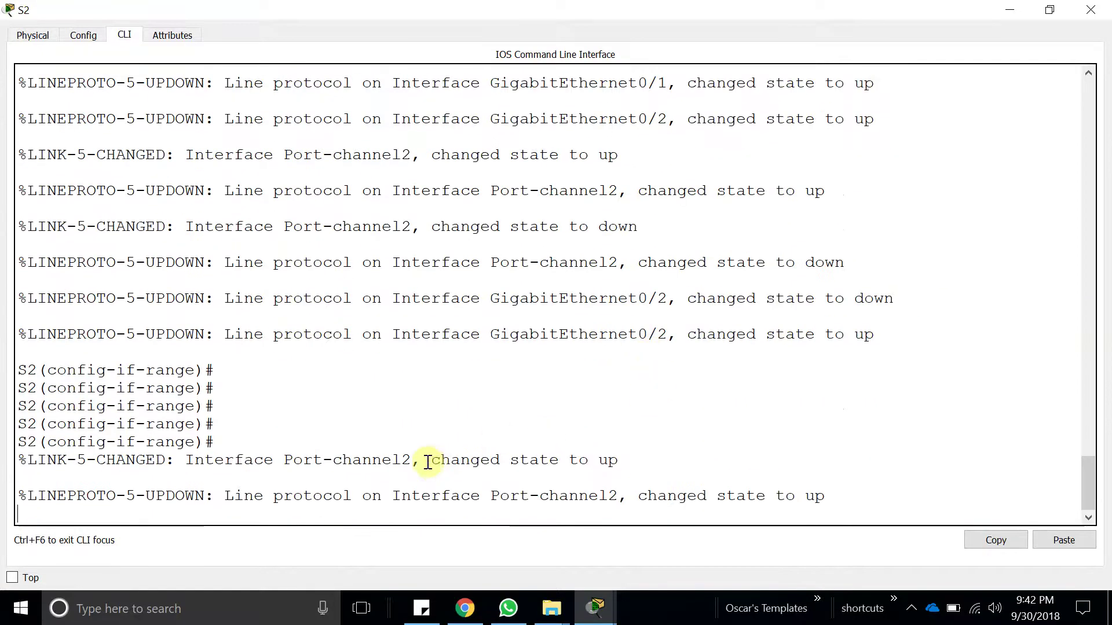
key(Return)
key(Return)
Review the Gig0/2 bundling error in S2's output alongside the trunk and channel-group commands entered after it
scroll(489, 445, up, 5)
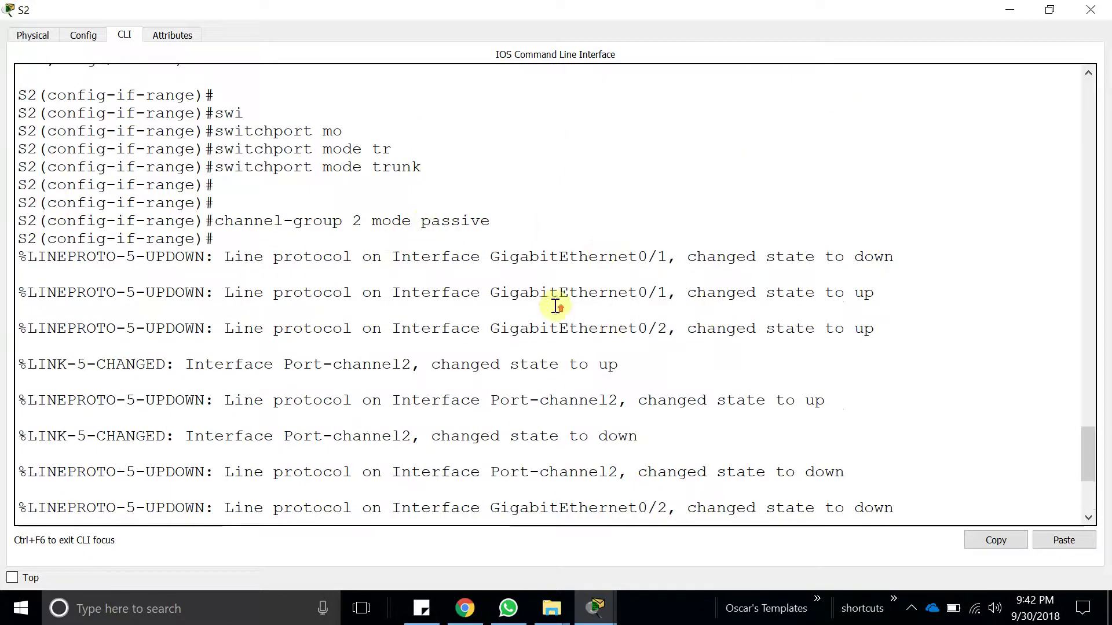
scroll(555, 306, up, 4)
drag(191, 270, 18, 250)
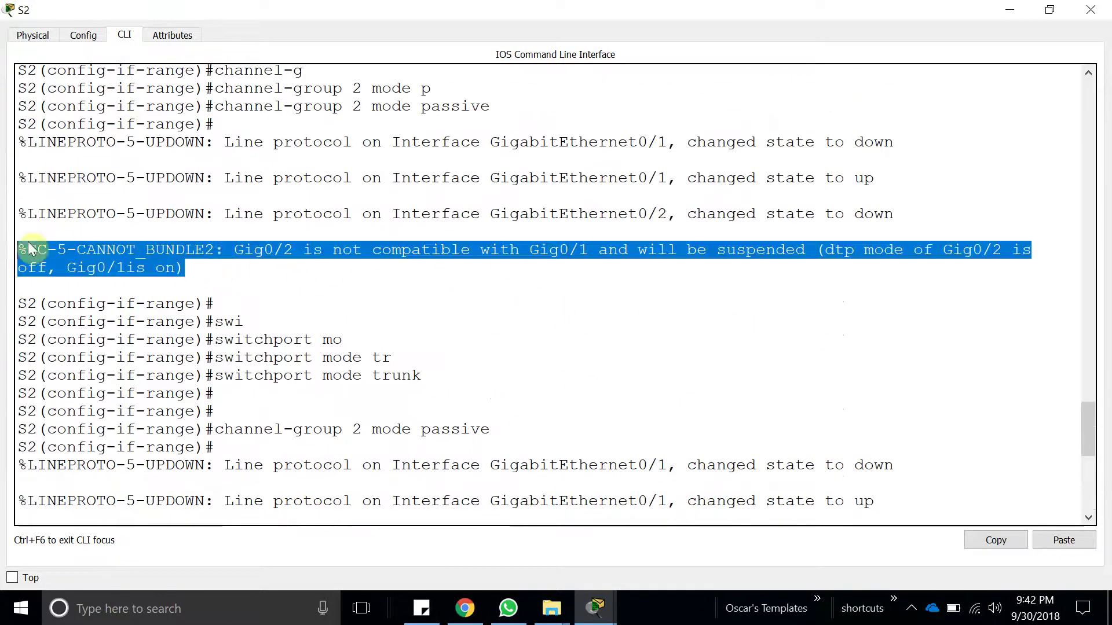
click(272, 243)
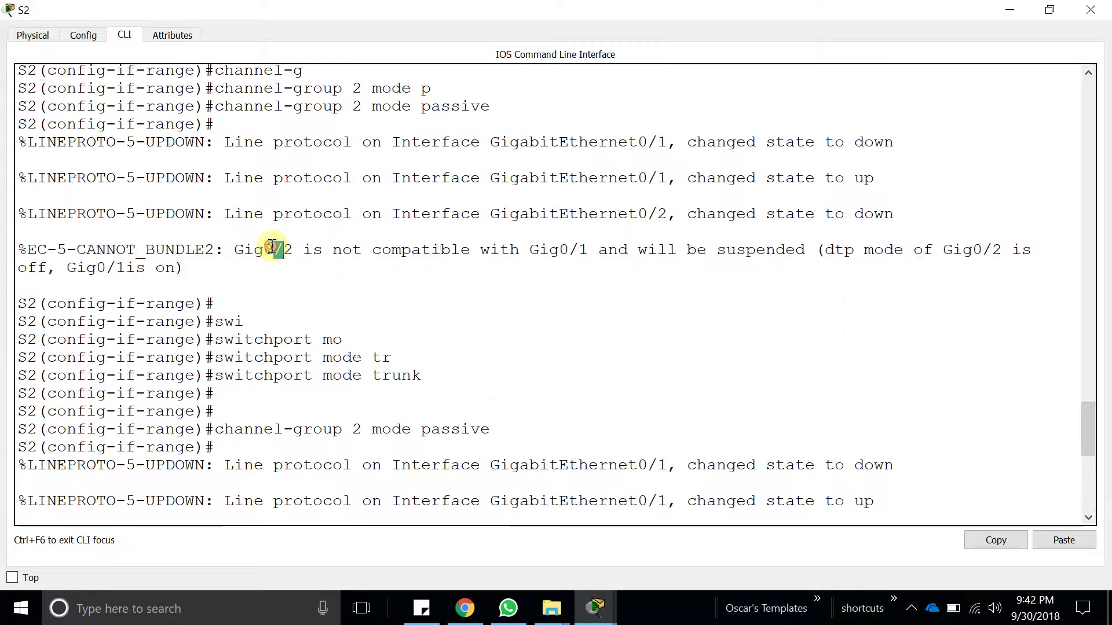
drag(234, 250, 301, 255)
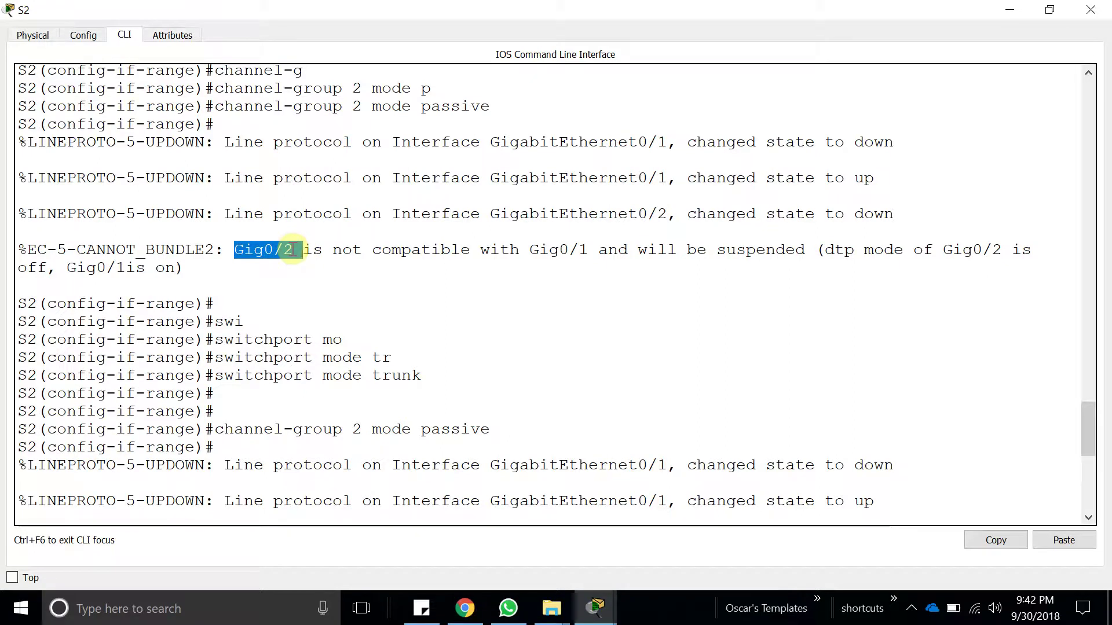
drag(435, 380, 209, 367)
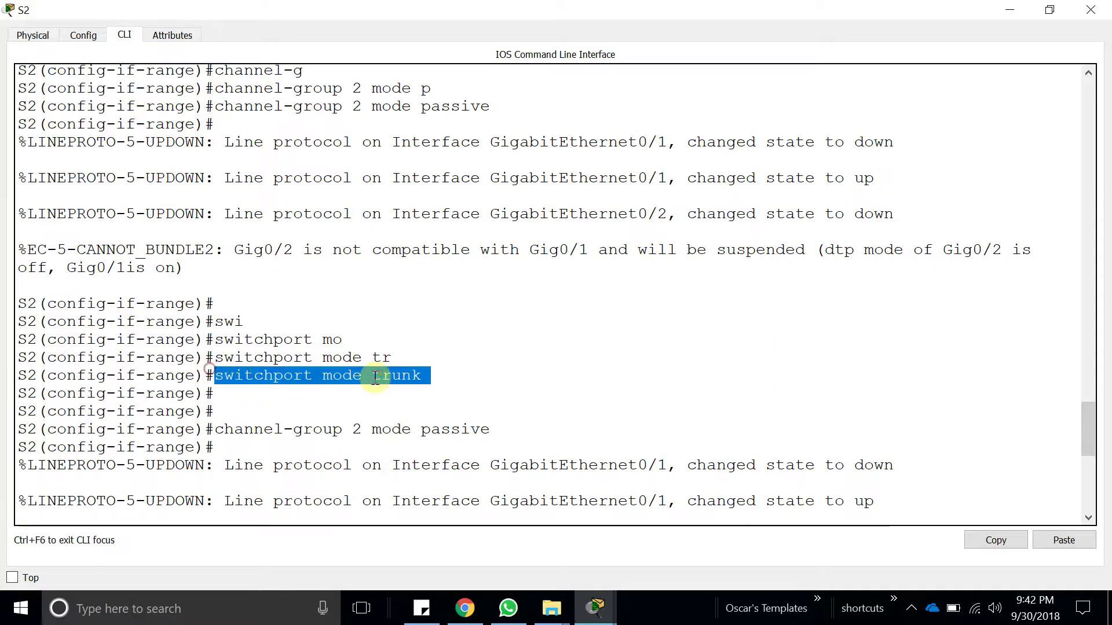
key(Return)
key(Return)
key(Return)
key(Return)
drag(860, 462, 23, 461)
click(305, 417)
scroll(305, 417, up, 5)
drag(503, 214, 213, 219)
click(446, 300)
scroll(449, 345, down, 5)
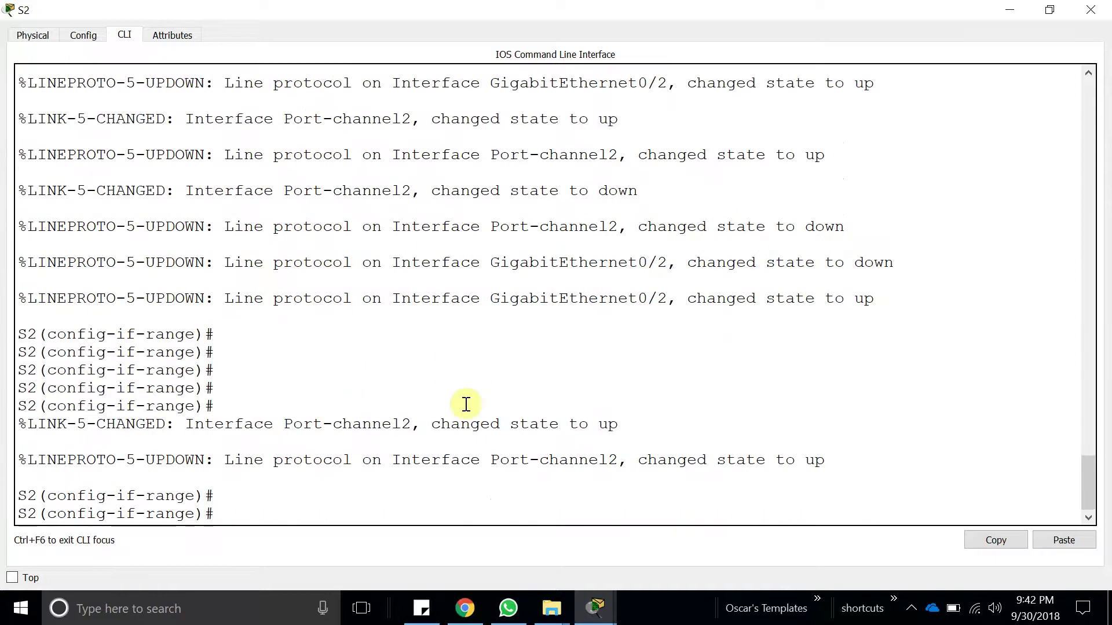
Leave interface configuration on S2 and return to privileged EXEC mode
key(Return)
key(Return)
text(e)
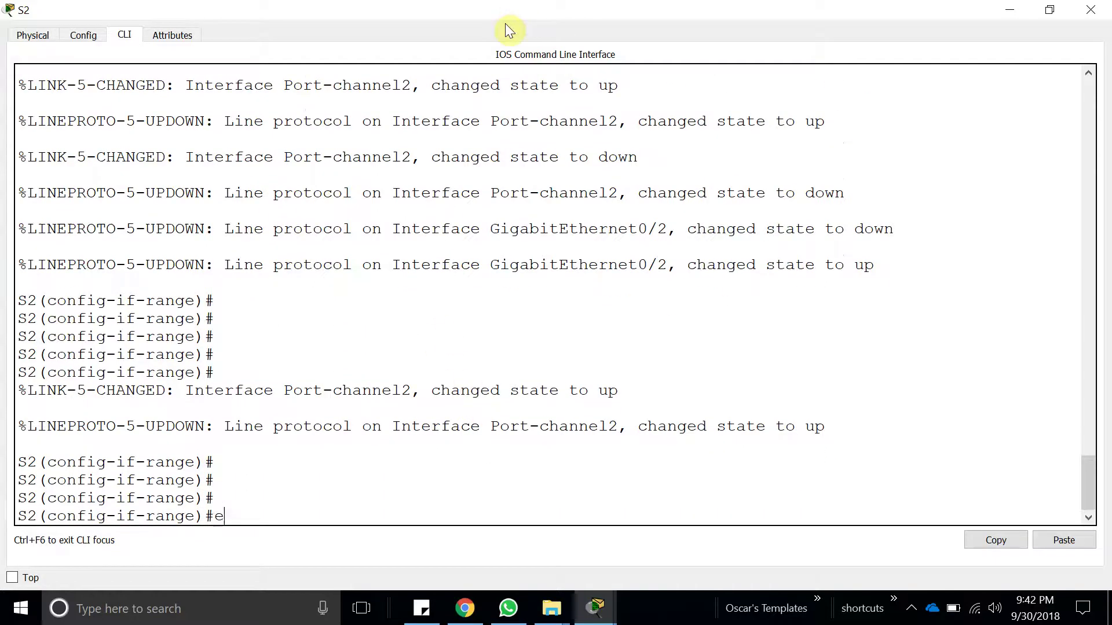
text(nd)
key(Return)
key(Return)
Show the EtherChannel summary on S2 and examine the protocol, member ports and Port Channel 3 entry
text(show eth)
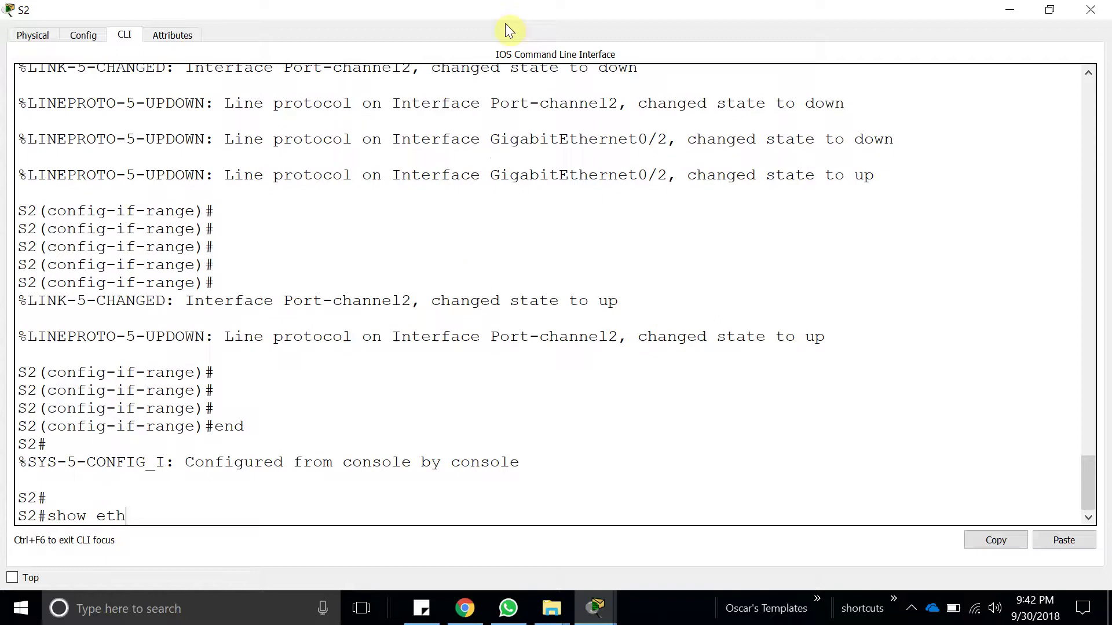
key(Tab)
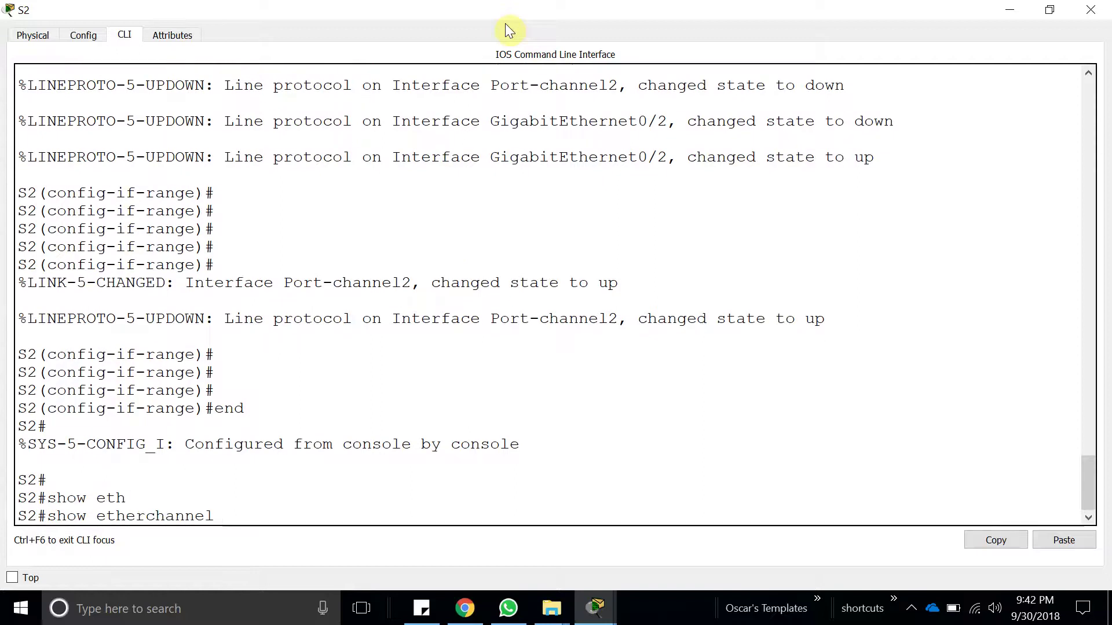
text(su)
key(Tab)
key(Return)
key(Return)
key(Return)
drag(258, 427, 533, 472)
click(496, 463)
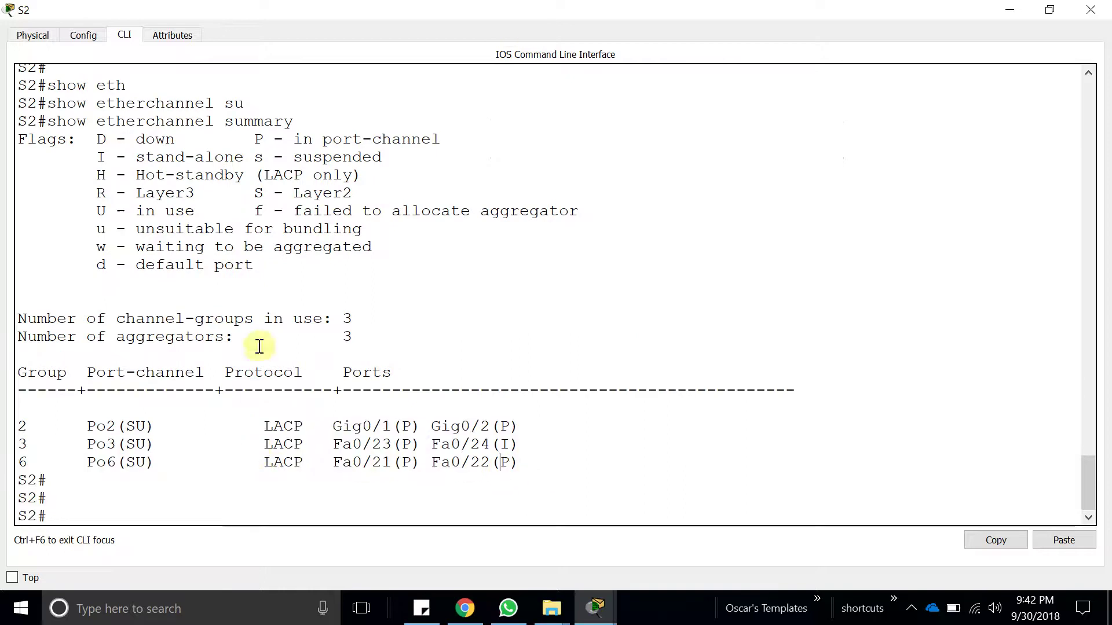
drag(77, 444, 153, 443)
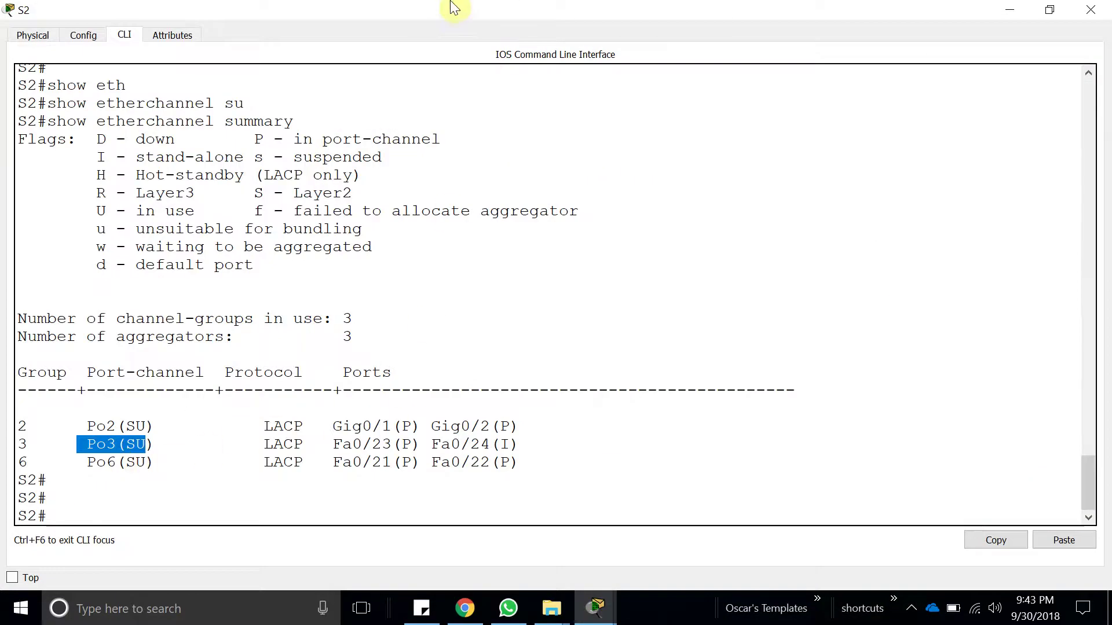
Move the S2 window off the topology, examine the port channels in S3's EtherChannel summary, and minimize S3
drag(460, 2, 814, 544)
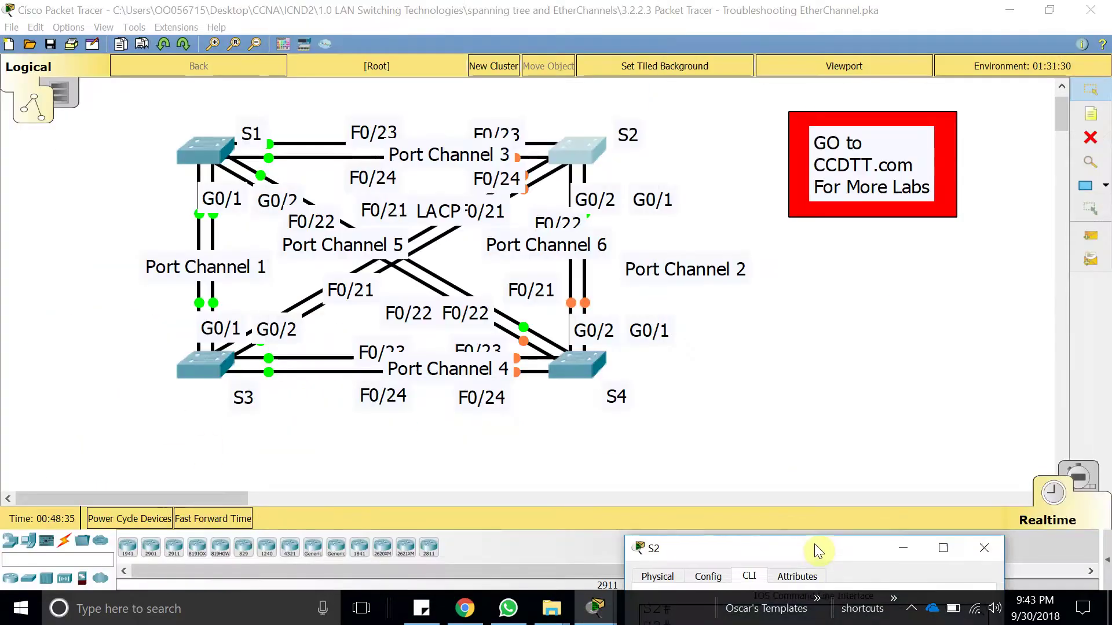
click(232, 355)
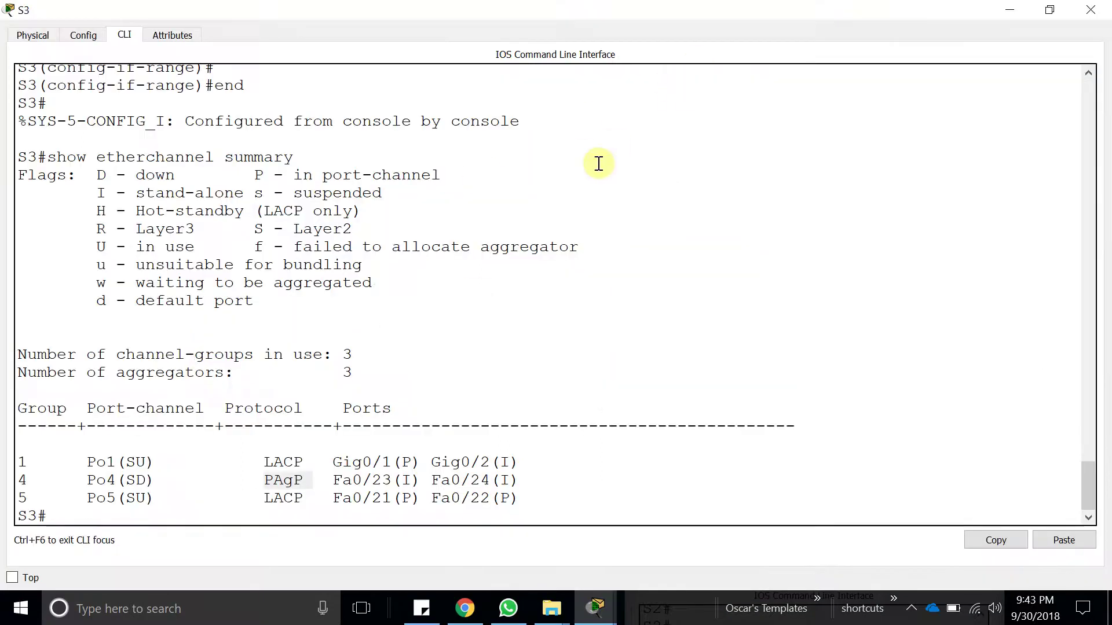
drag(116, 498, 246, 452)
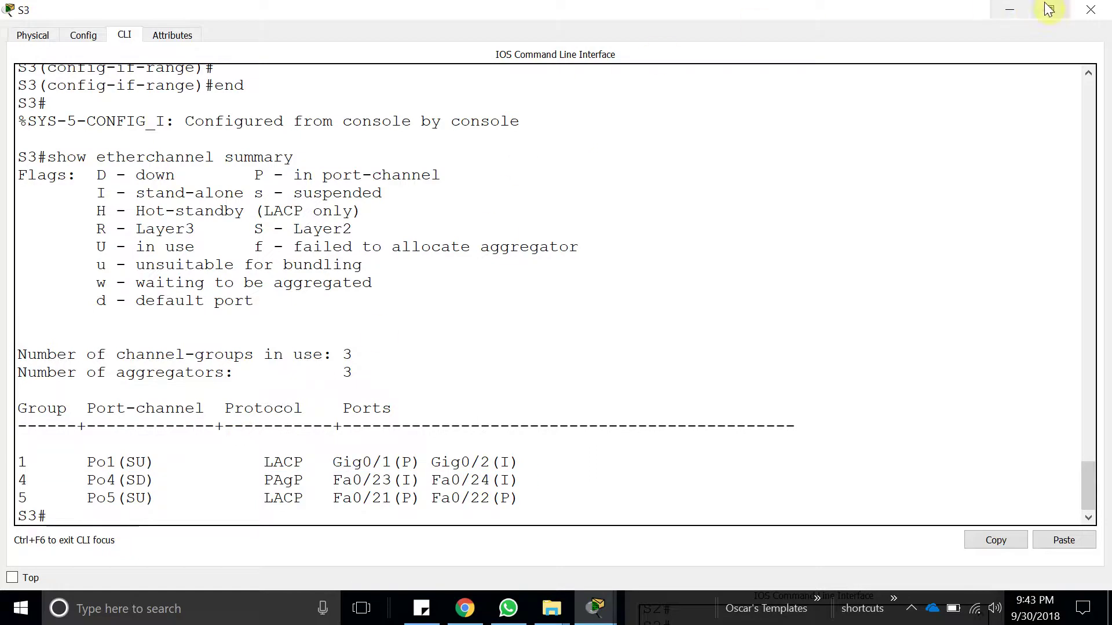
click(1011, 10)
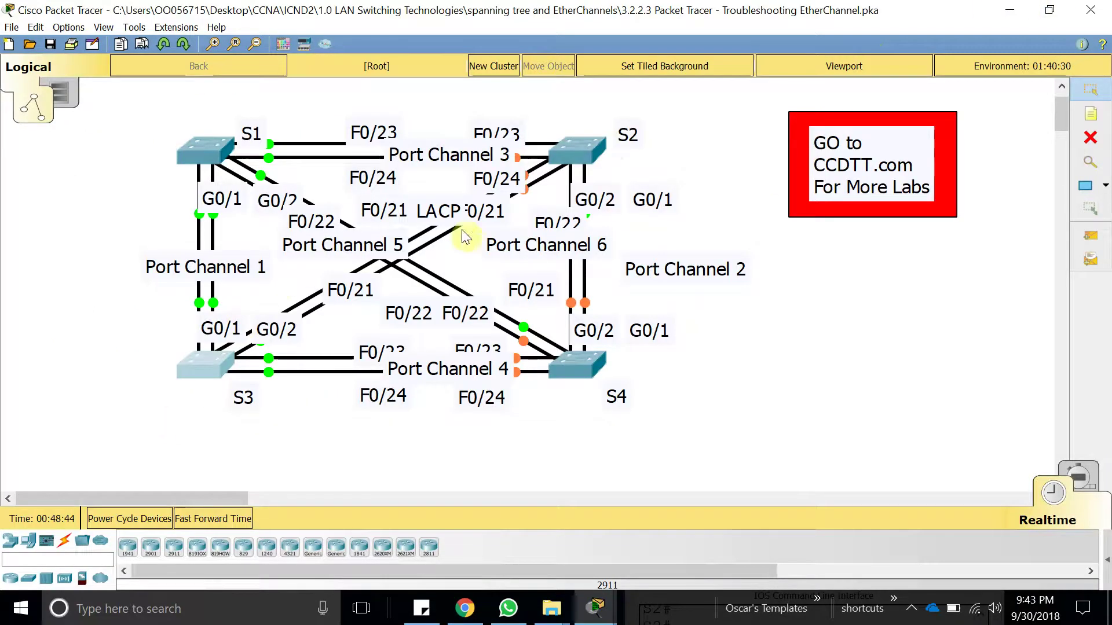
Compare Port Channels 3 and 5 in S1's EtherChannel summary with the topology, and minimize the S1 window
click(192, 142)
click(832, 70)
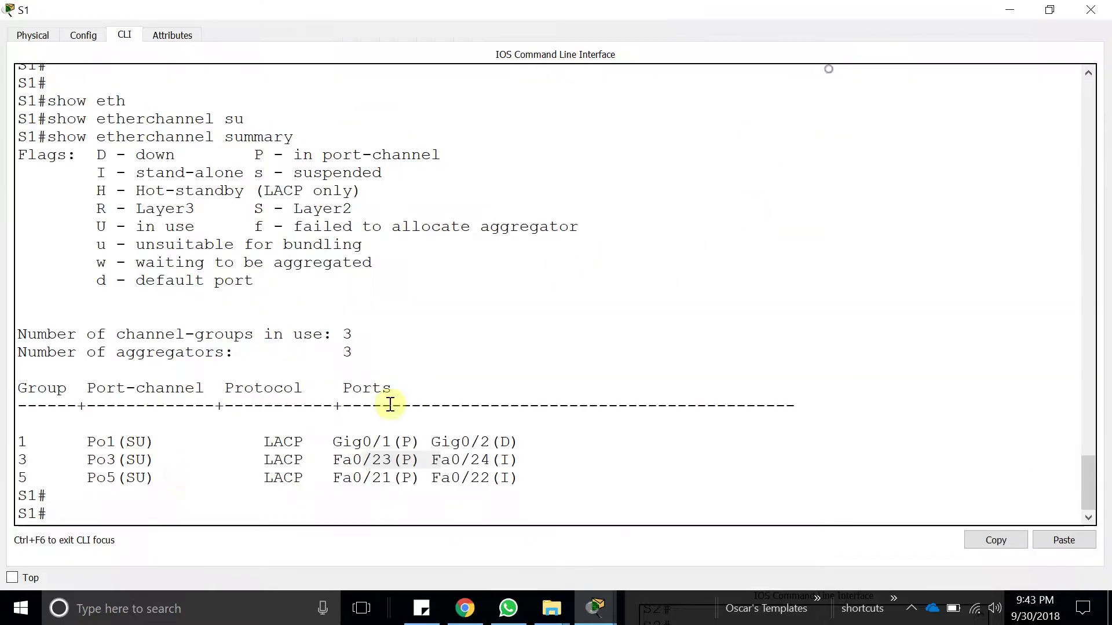
drag(155, 478, 96, 460)
drag(327, 8, 842, 165)
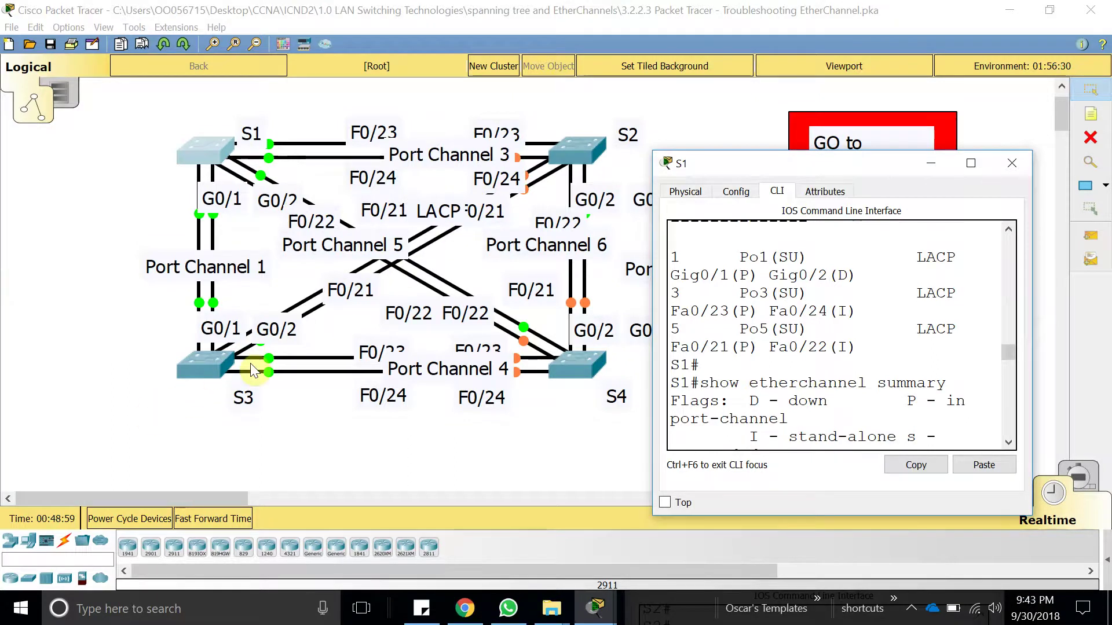
drag(746, 162, 681, 110)
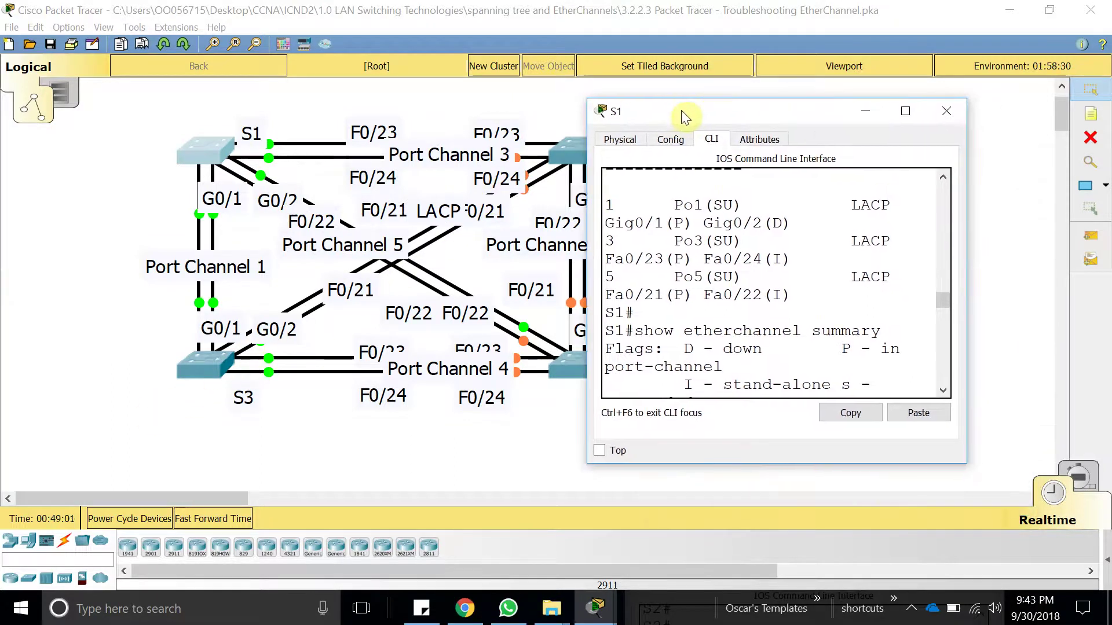
click(858, 120)
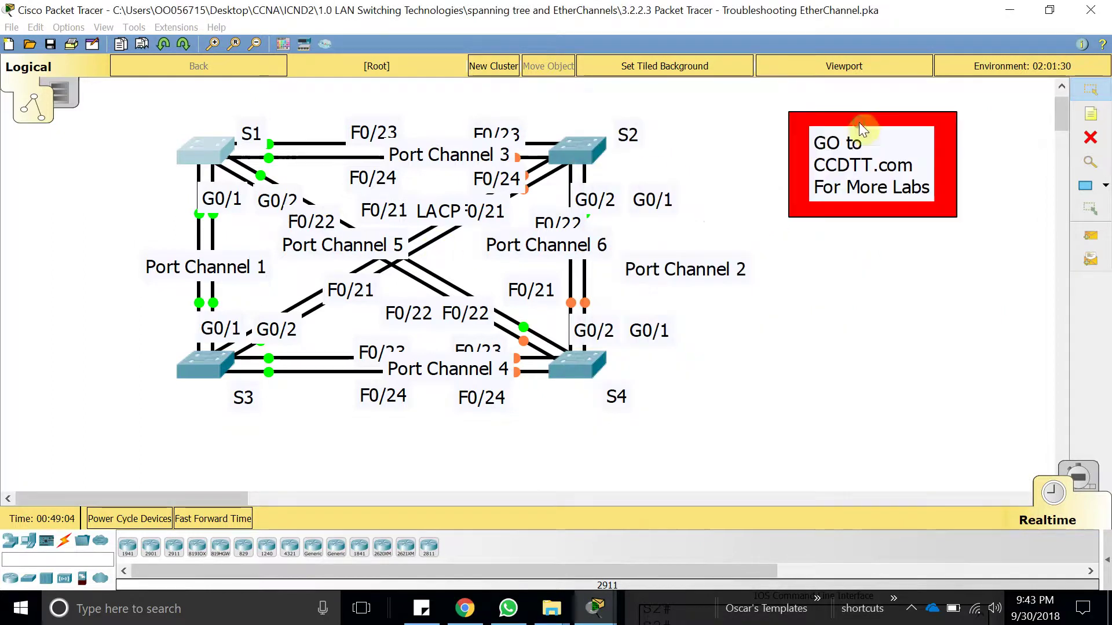
Examine the Port Channel 5 entry in S3's EtherChannel summary and move the window off the topology
click(223, 377)
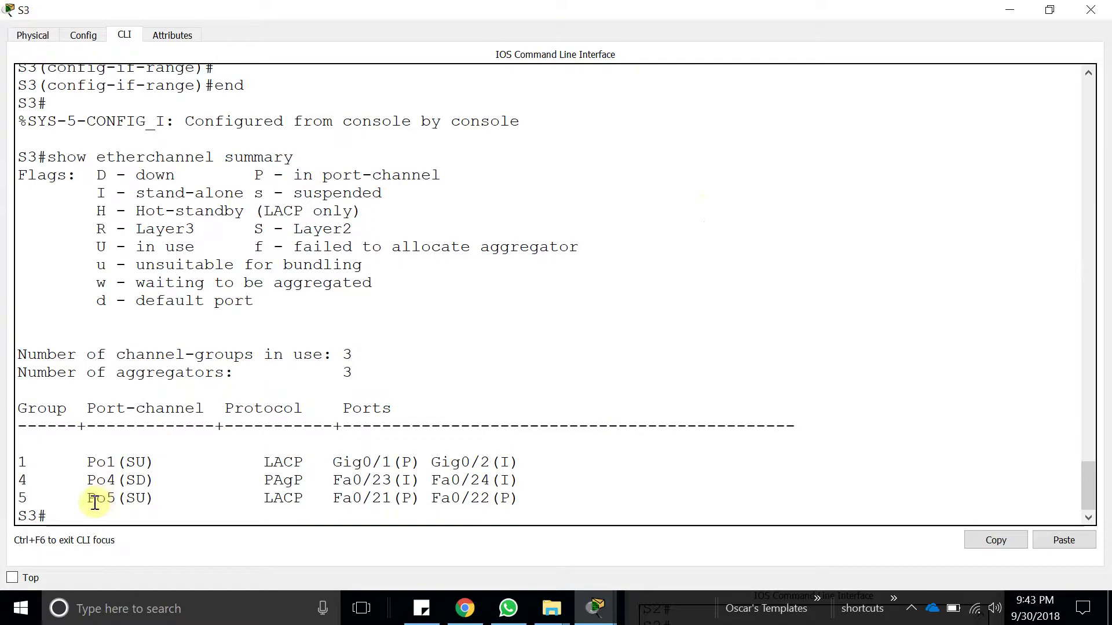
drag(91, 501, 114, 493)
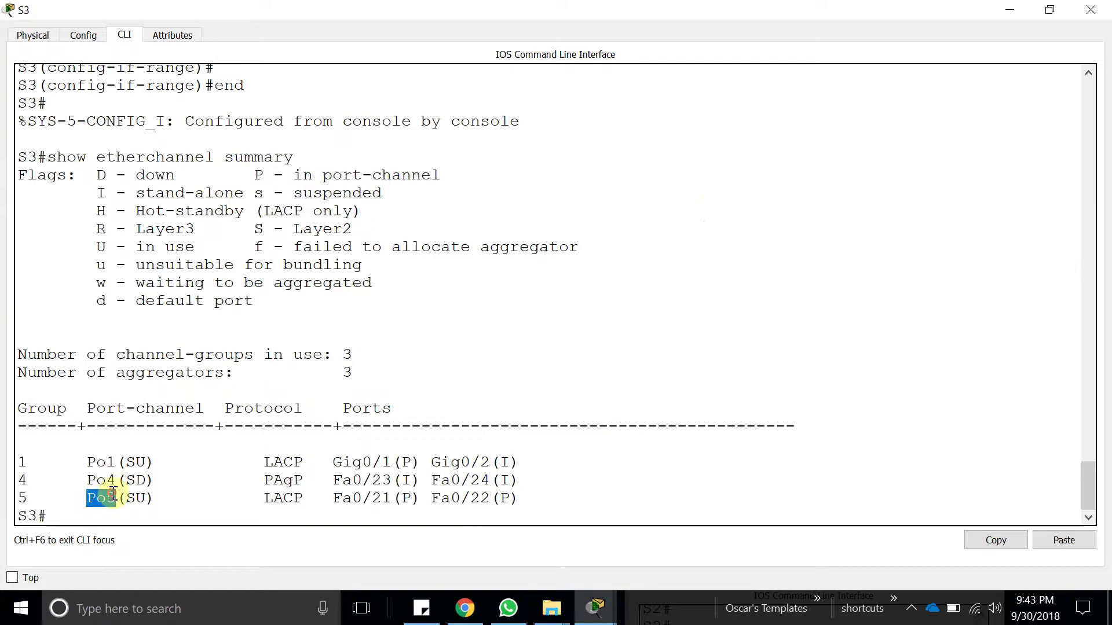
drag(474, 17, 519, 464)
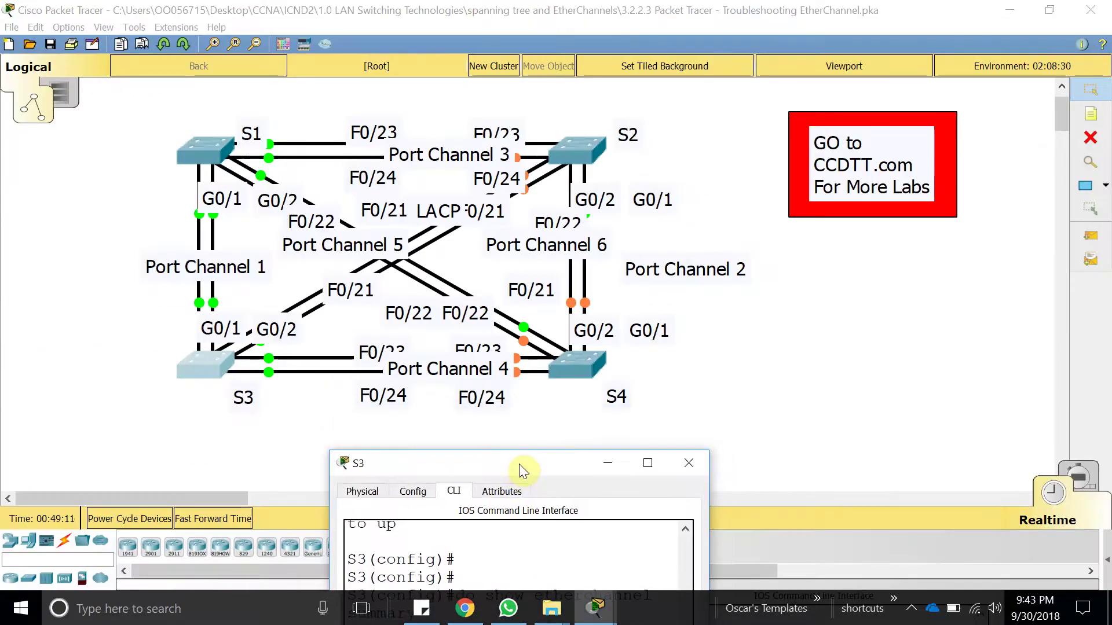
Open S4's command line, examine the port channels in its EtherChannel summary, and minimize the S4 window
click(565, 356)
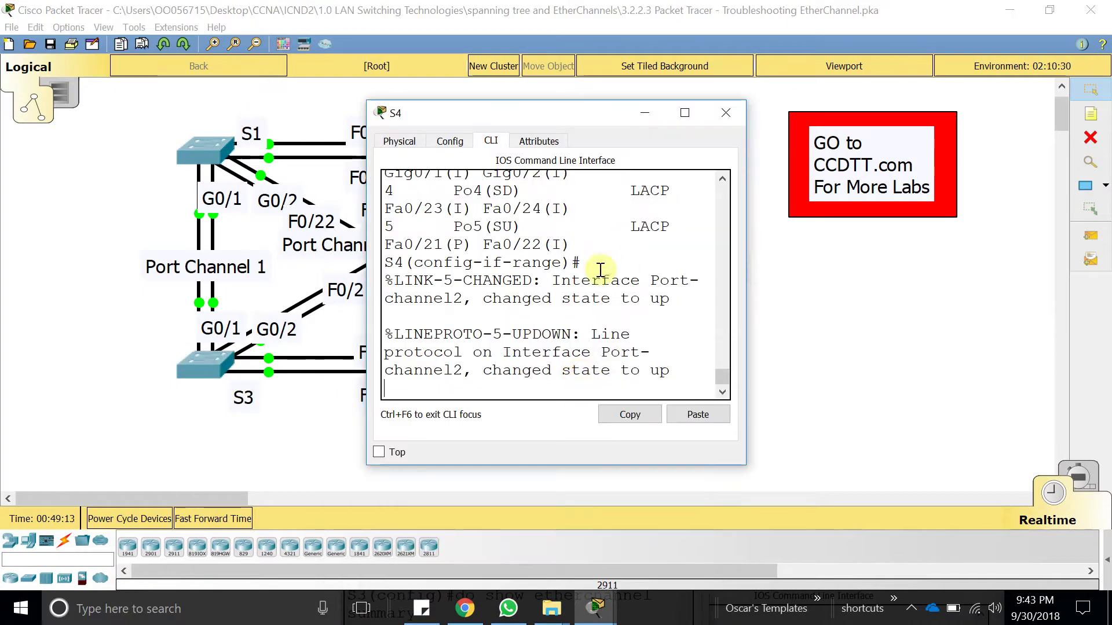
click(685, 112)
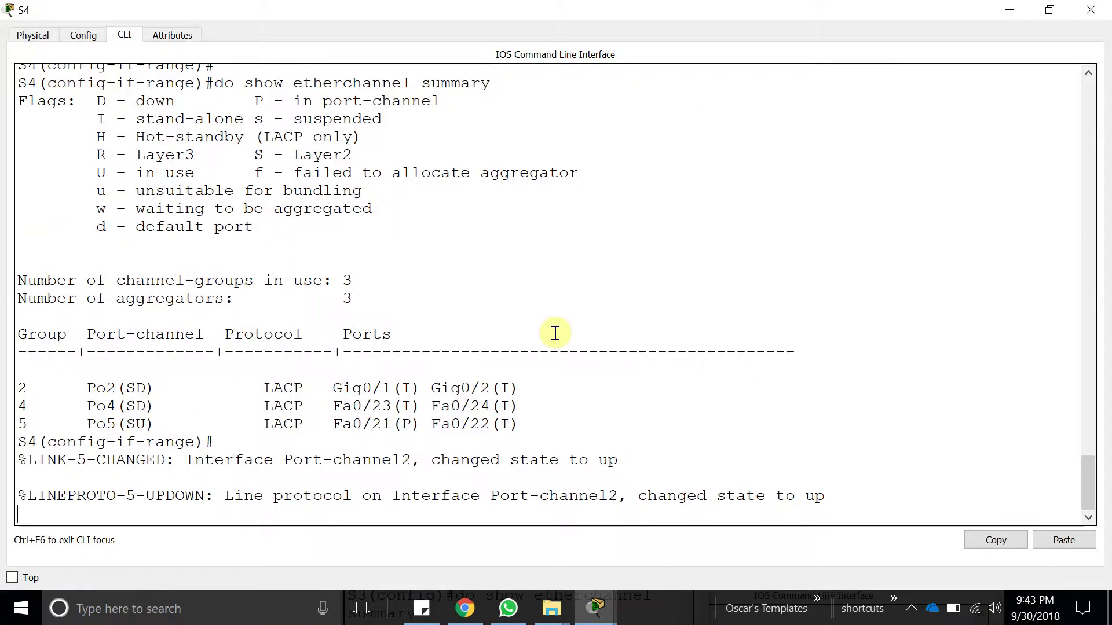
mouse_move(474, 14)
mouse_down()
mouse_move(779, 524)
mouse_move(658, 220)
mouse_move(756, 190)
mouse_up()
click(746, 180)
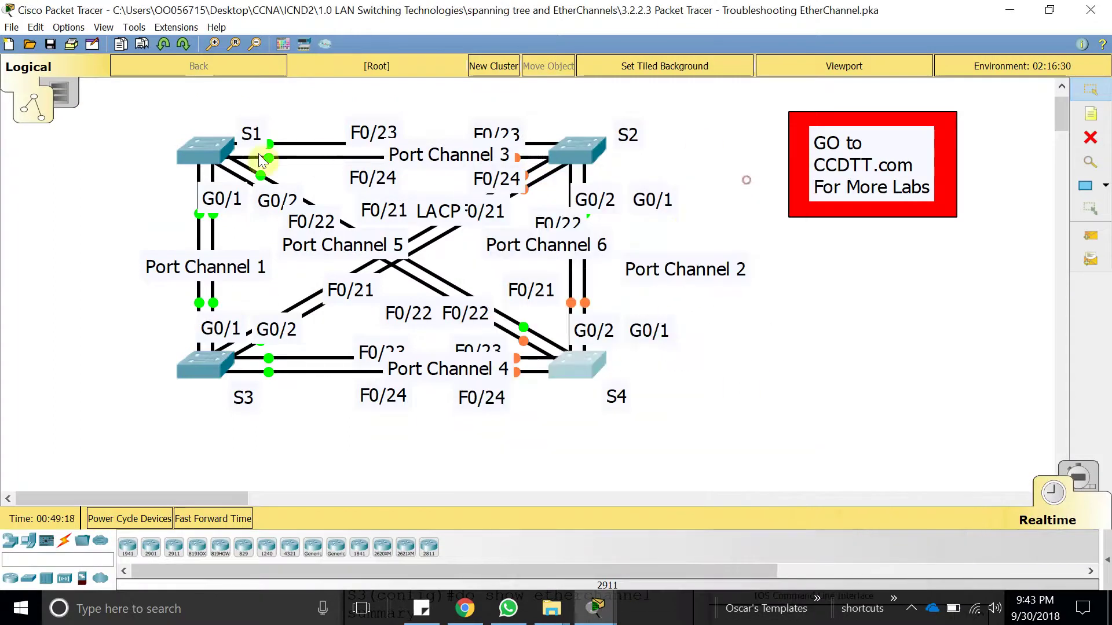
Examine Port Channel 5 and its member ports in S1's EtherChannel summary, and close the S1 window
click(213, 153)
click(905, 103)
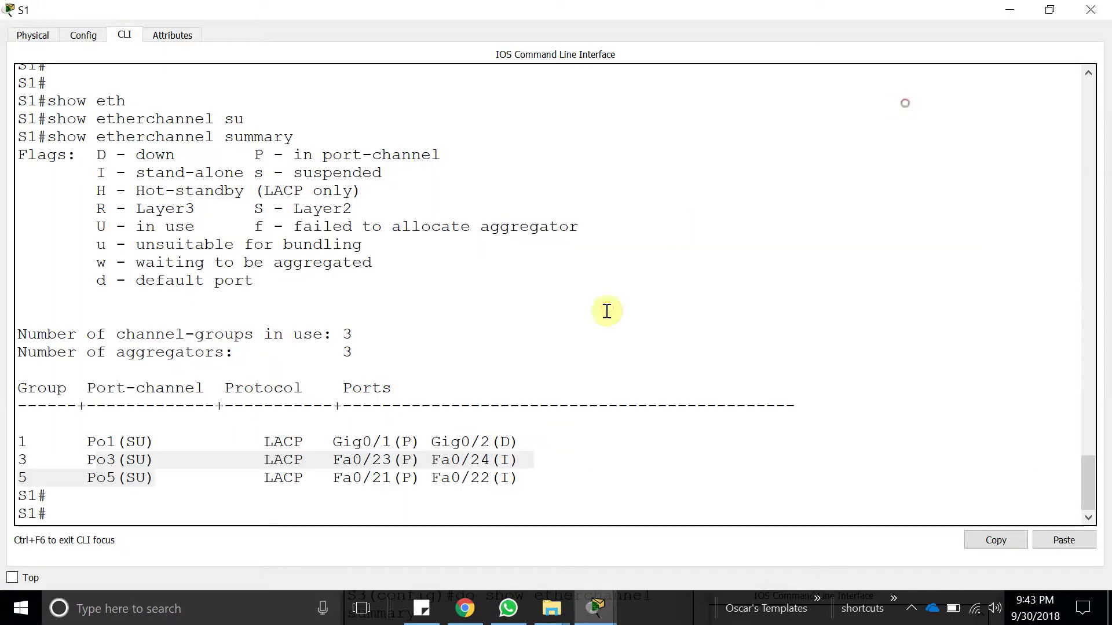
double_click(119, 478)
drag(372, 479, 644, 433)
click(643, 433)
click(1090, 10)
Recheck the port channel numbers in S3's EtherChannel summary against the topology
click(207, 366)
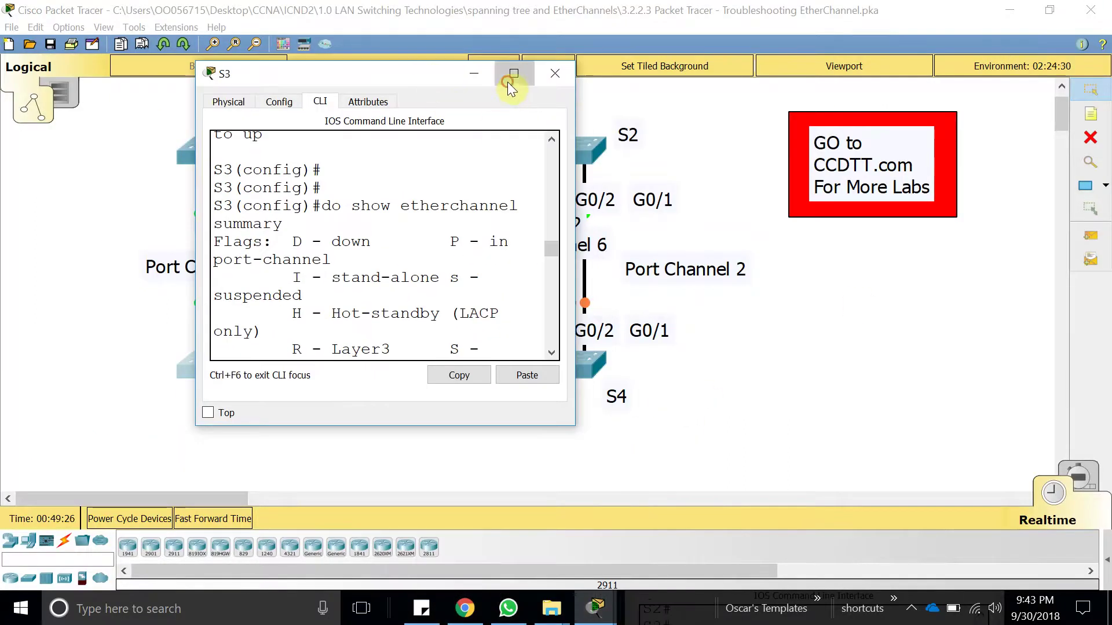
click(507, 81)
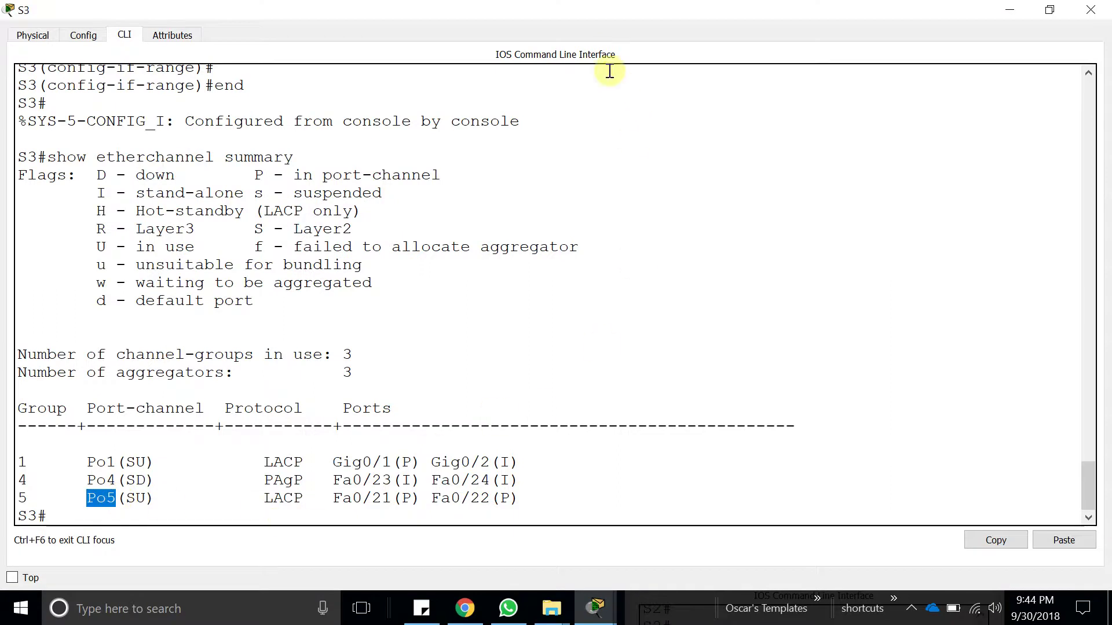
key(super+Down)
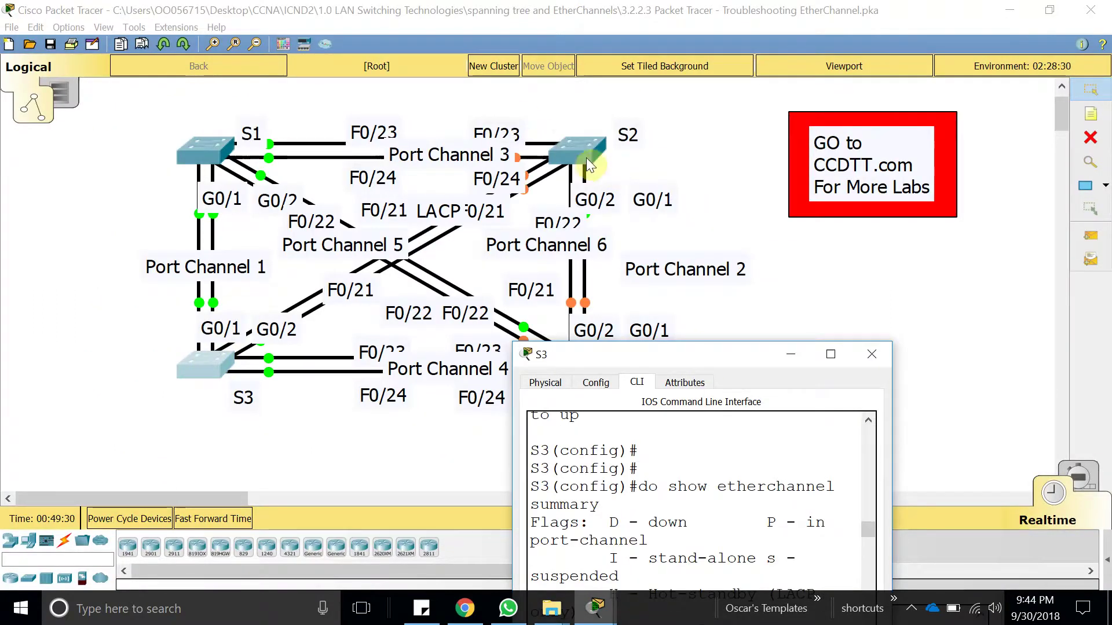
Examine Port Channel 6 and its member ports in S2's EtherChannel summary, and minimize the S2 window
click(585, 157)
drag(752, 548, 441, 17)
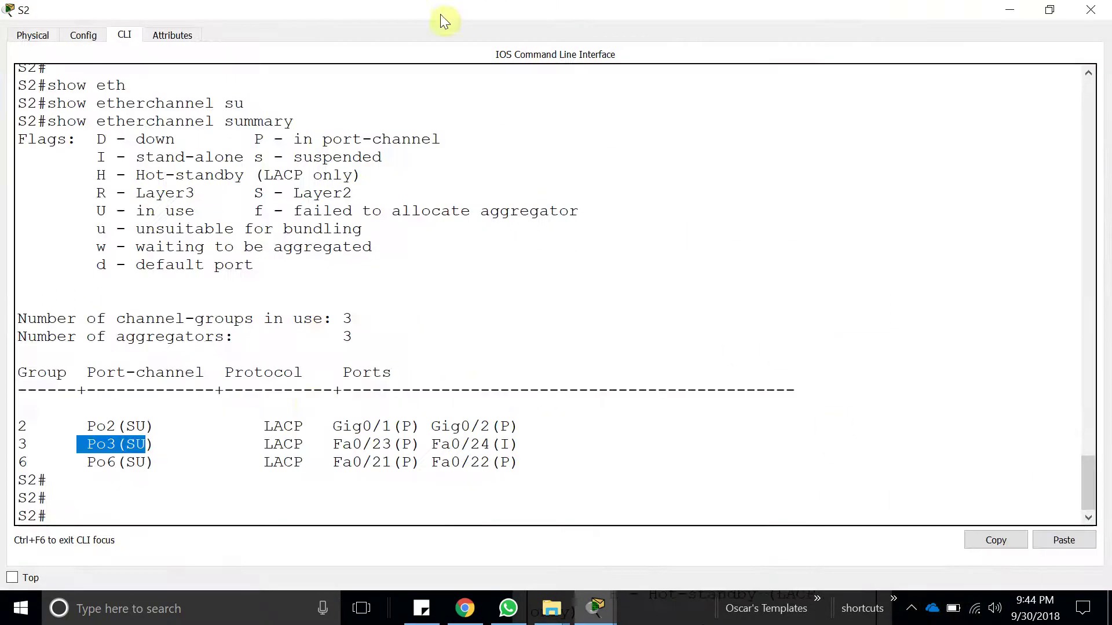
drag(86, 461, 115, 466)
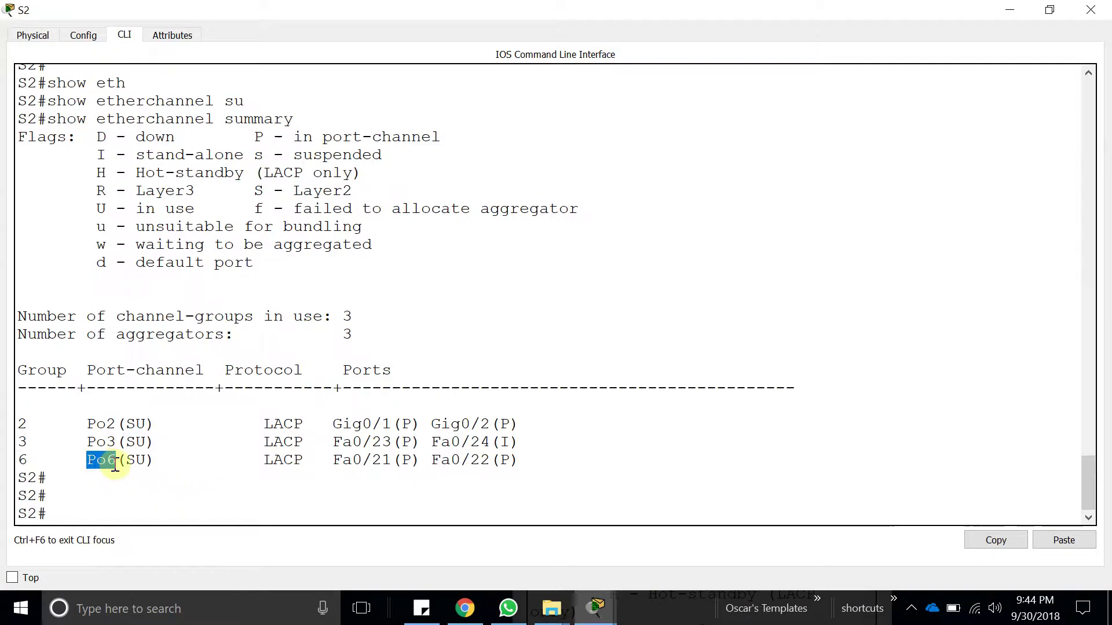
drag(334, 462, 529, 458)
click(1008, 10)
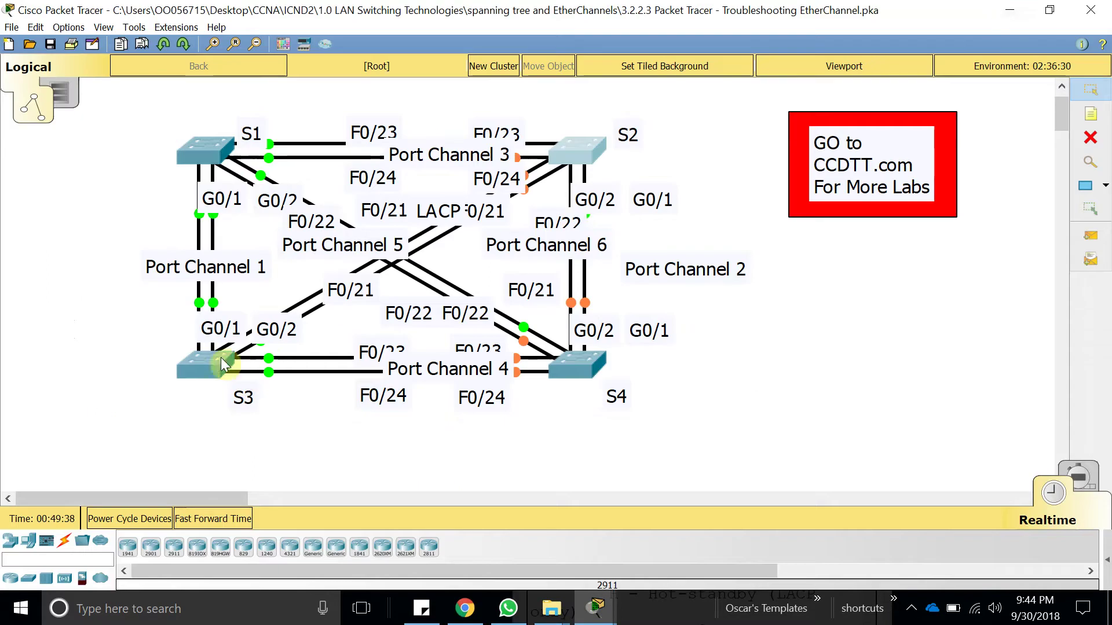
Return to S3's command line and enter global configuration mode
click(221, 357)
click(830, 354)
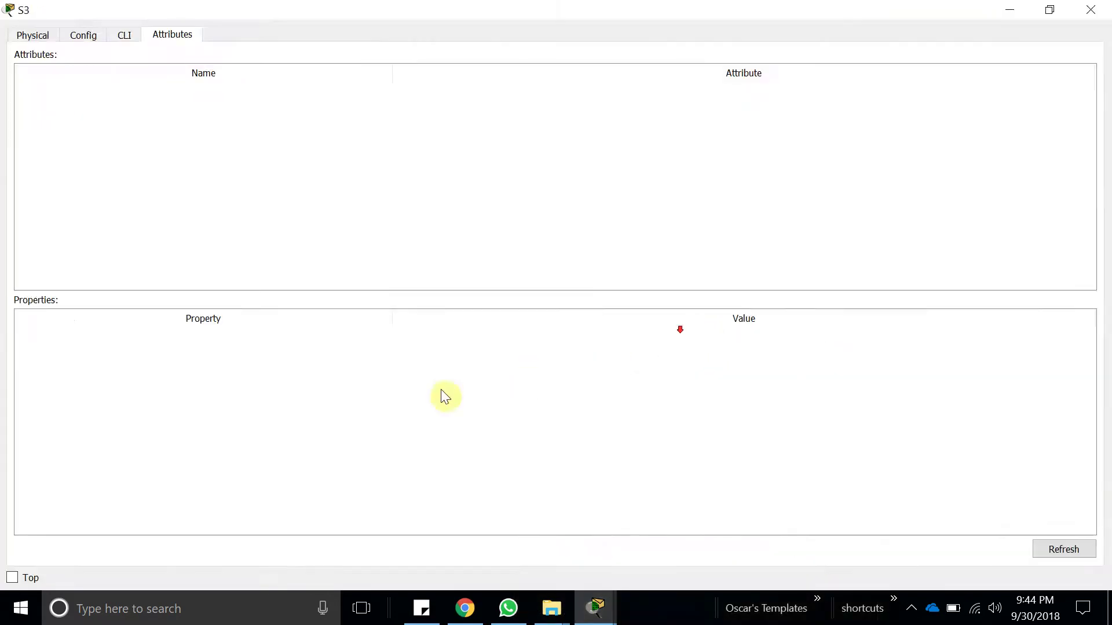
click(124, 34)
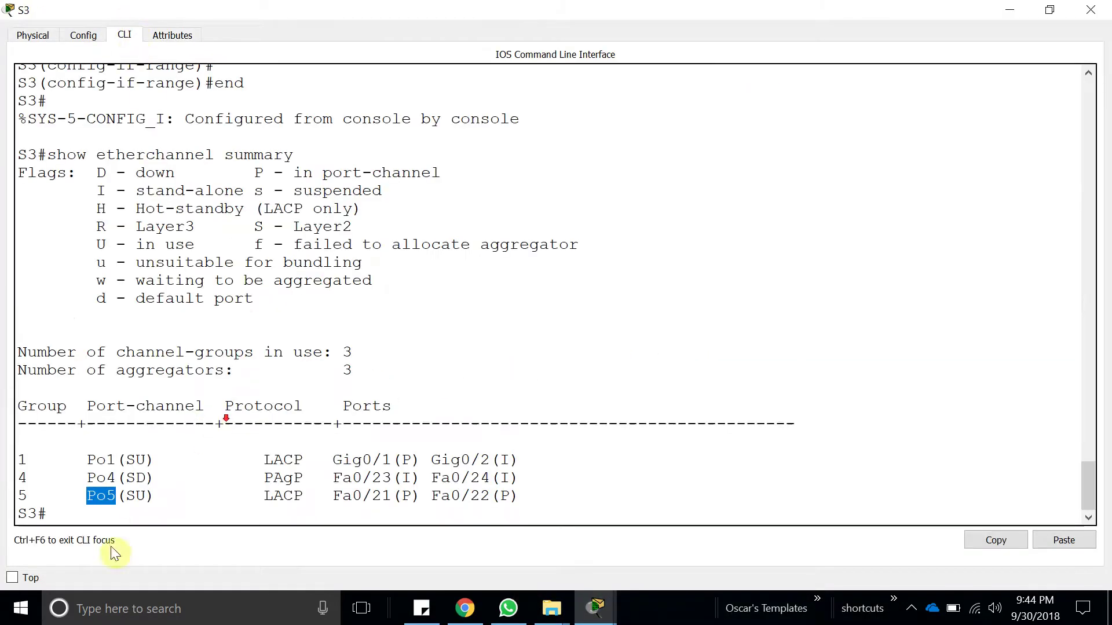
click(92, 514)
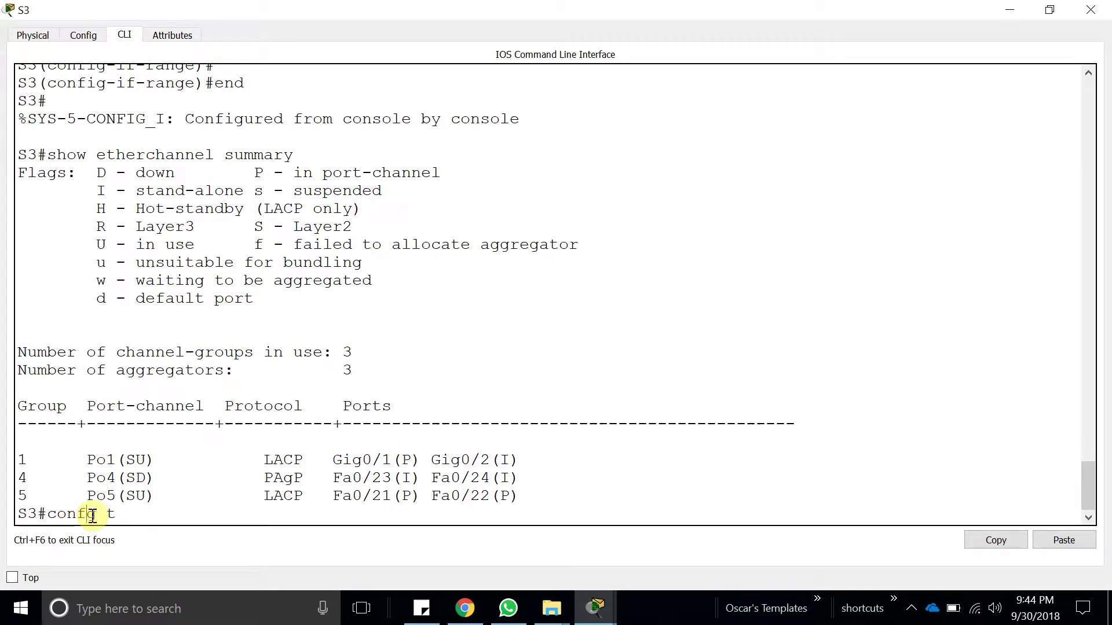
key(Return)
key(Return)
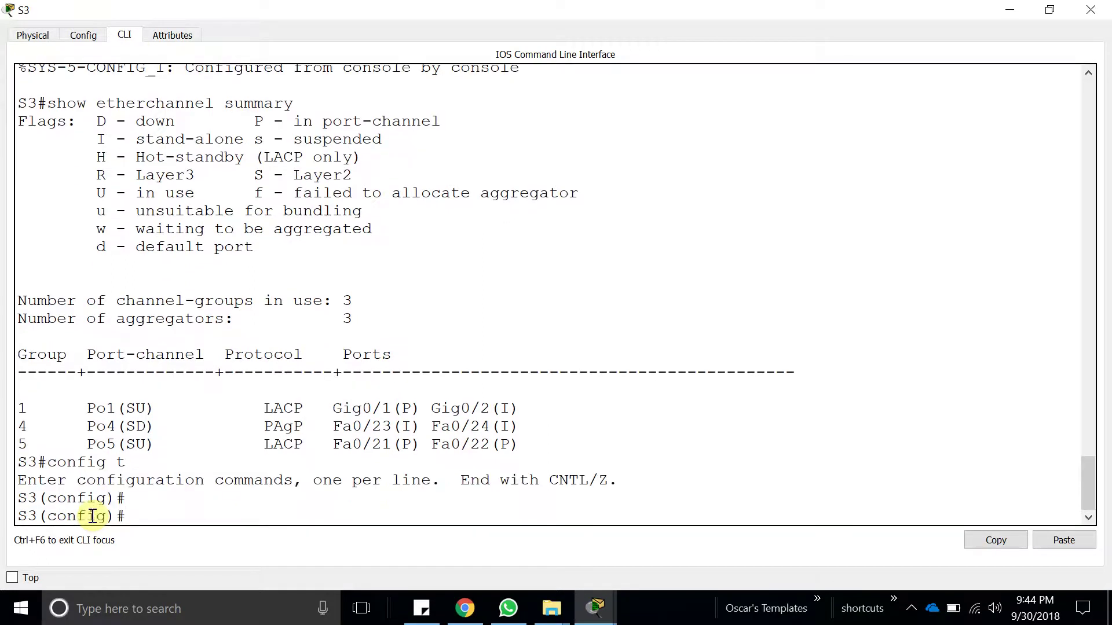
Remove the Port Channel 5 interface from S3 with no int port-channel 5
text(int po)
key(Tab)
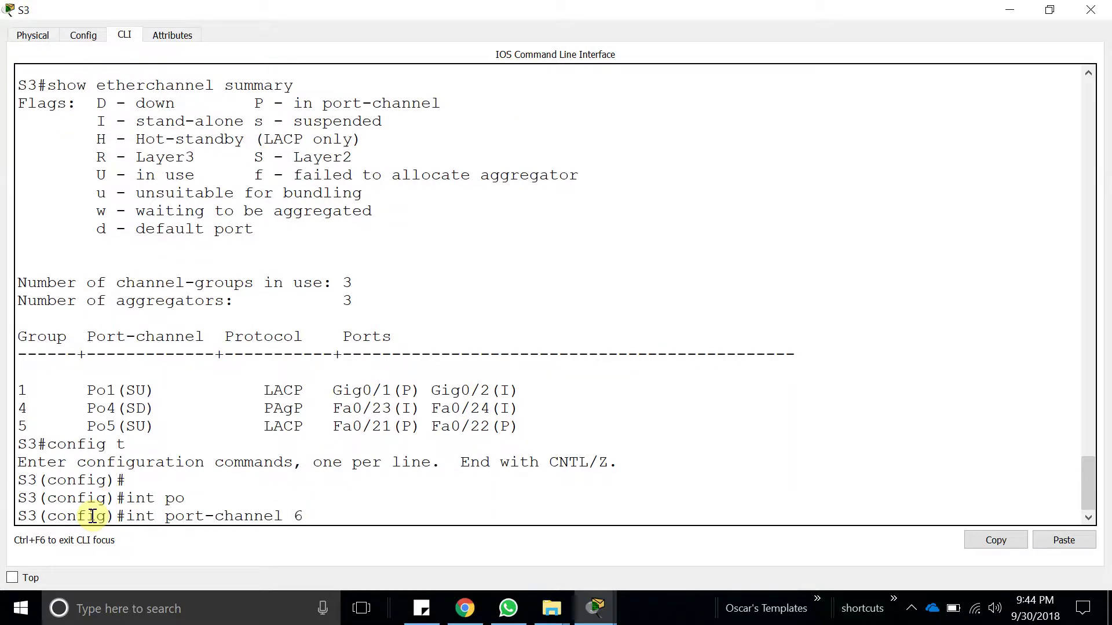
key(Left)
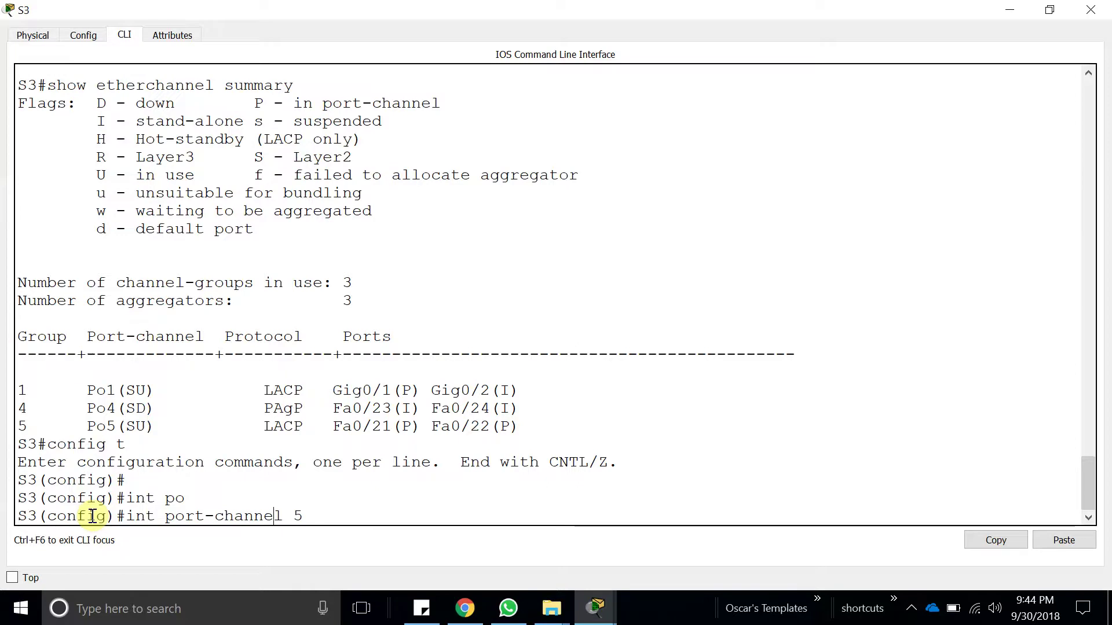
text(no)
key(Return)
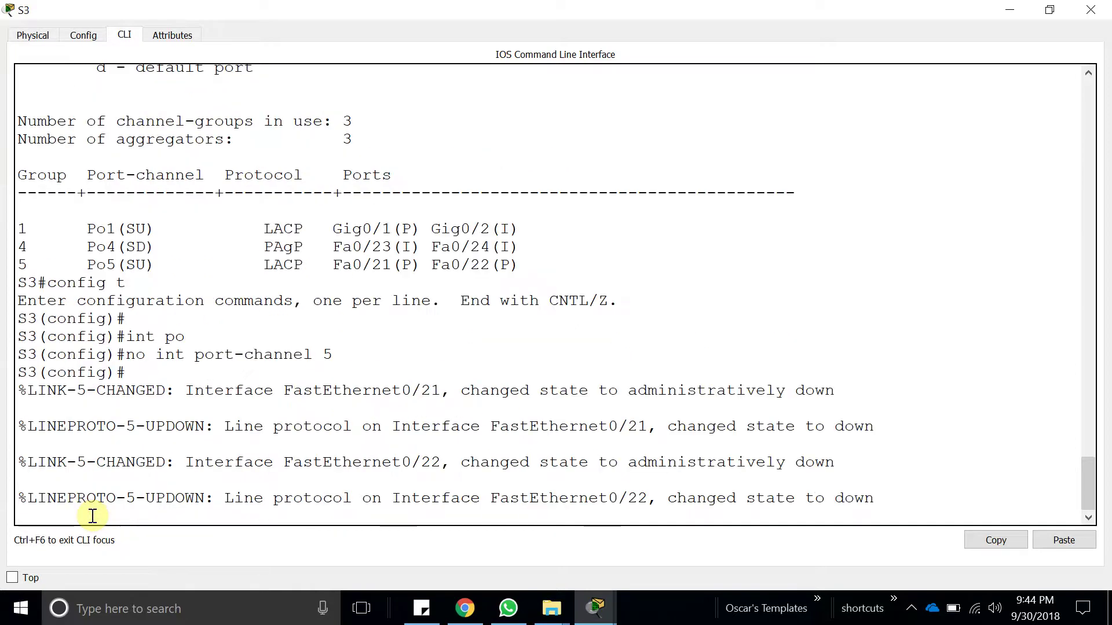
key(Return)
key(Return)
key(Return)
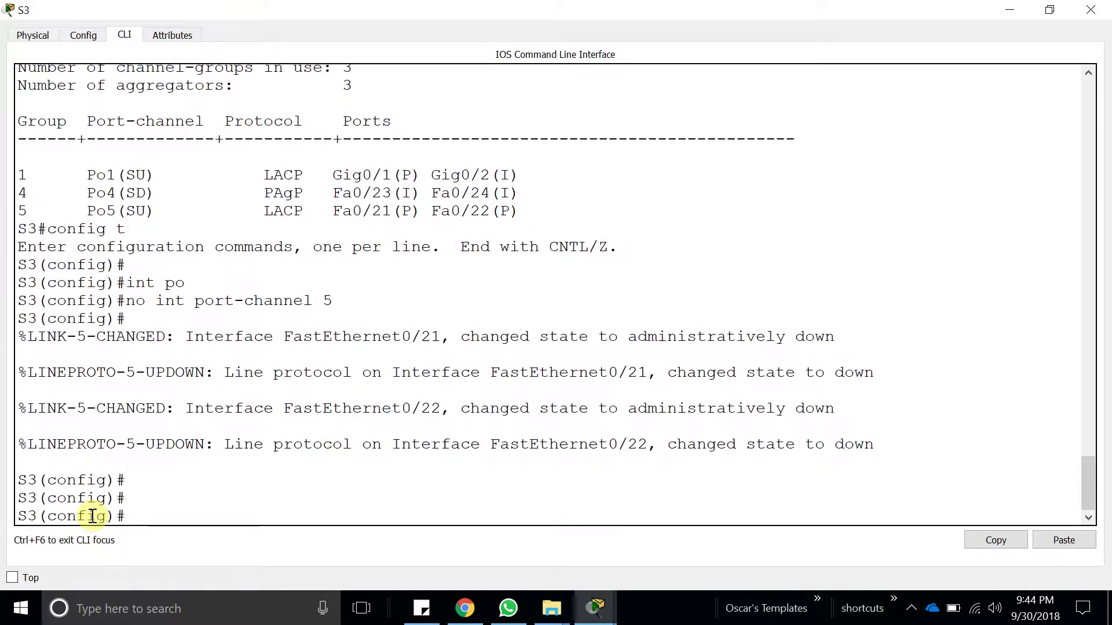
Assign interface range f0/21-22 on S3 to channel-group 6 in passive mode
text(int ra)
key(Tab)
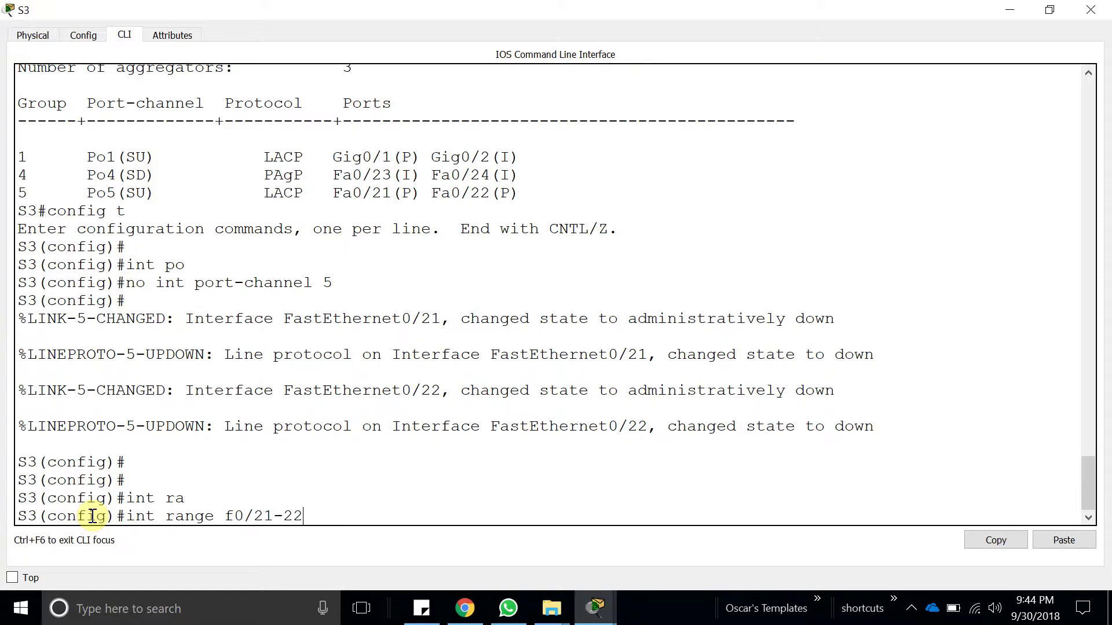
key(Return)
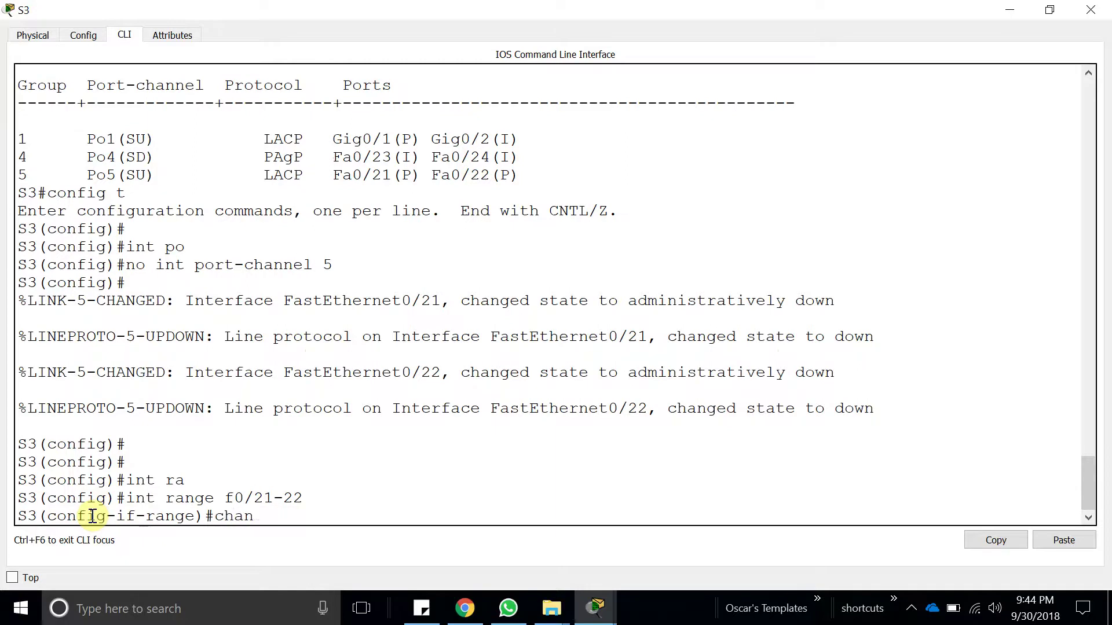
key(Tab)
text(-g)
key(Tab)
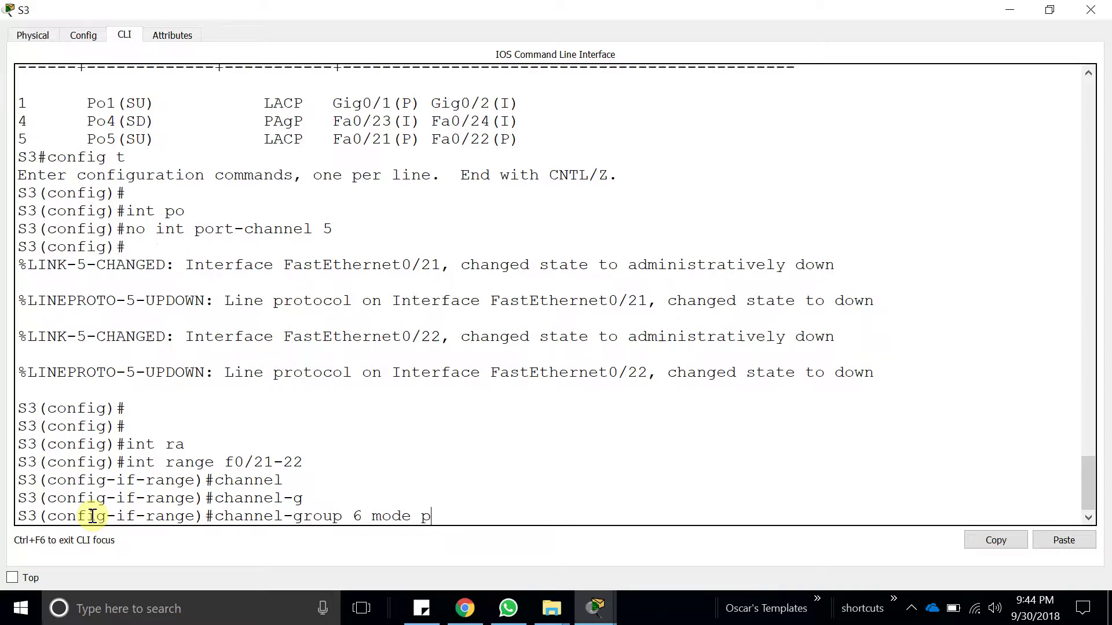
text(6 mode p)
key(Tab)
key(Return)
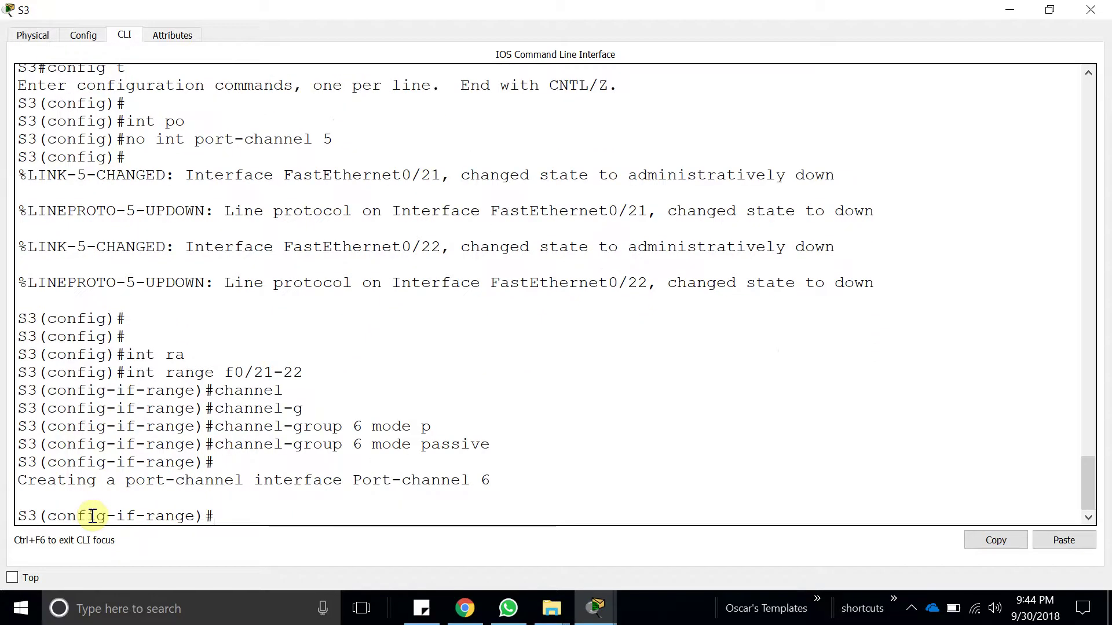
Set the f0/21-22 range on S3 to switchport mode trunk and return to privileged EXEC mode
key(Up)
key(Up)
key(Down)
key(Down)
text(swi)
key(Tab)
text(mo)
key(Tab)
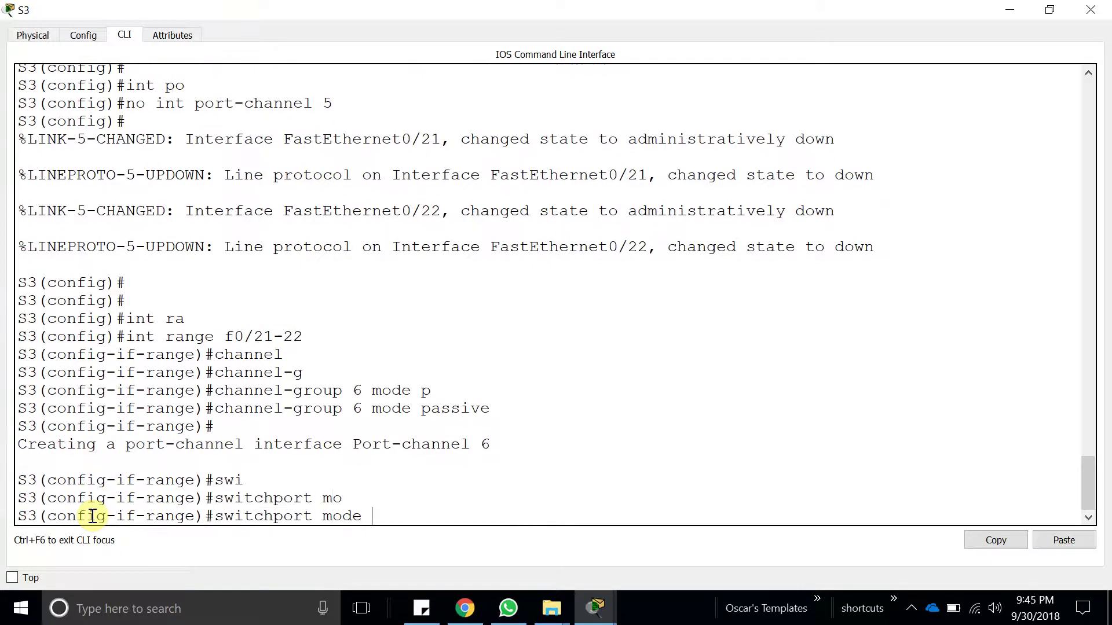
text(tr)
key(Tab)
key(Return)
key(Return)
key(Return)
text(end)
key(Return)
key(Return)
Show the EtherChannel summary on S3 and examine the protocol and member ports of Port Channel 4
text(show eth)
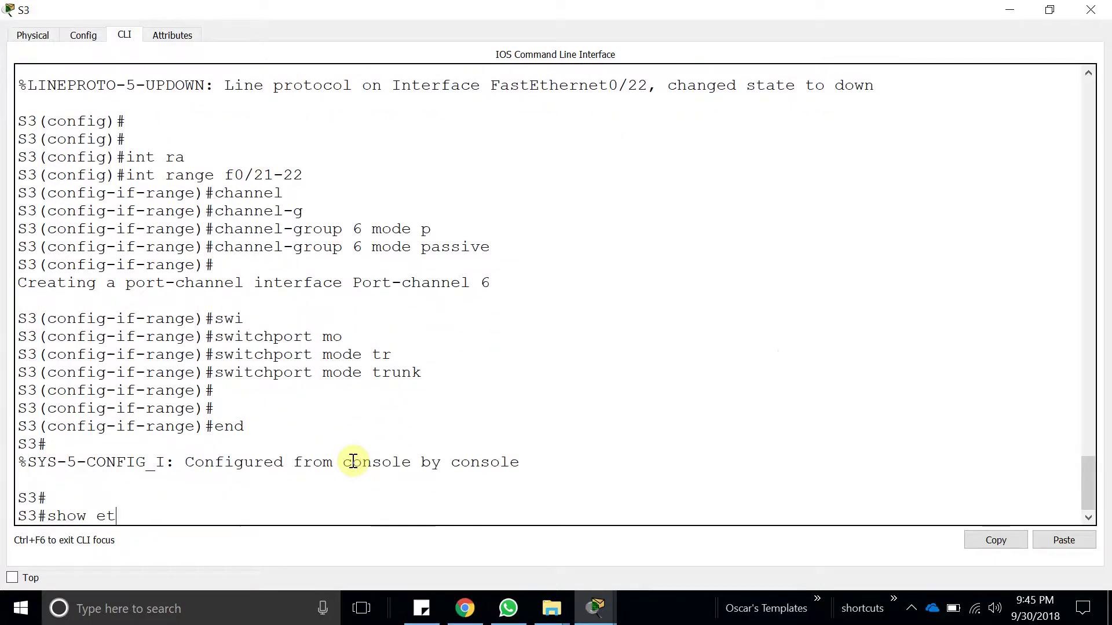
key(Tab)
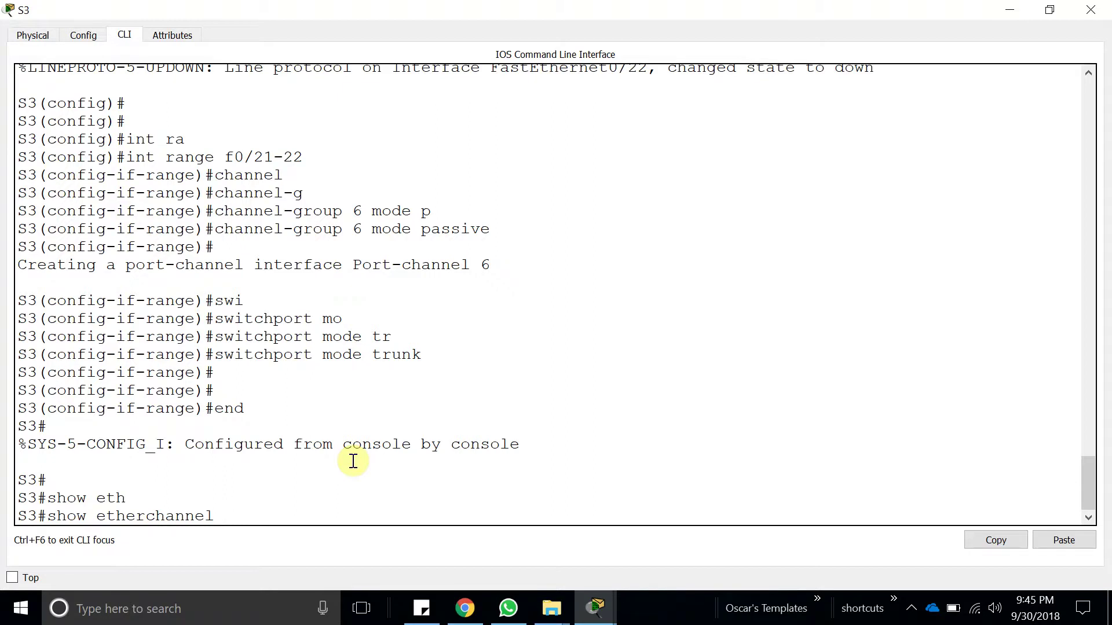
text(u)
key(Tab)
key(Return)
key(Return)
key(Return)
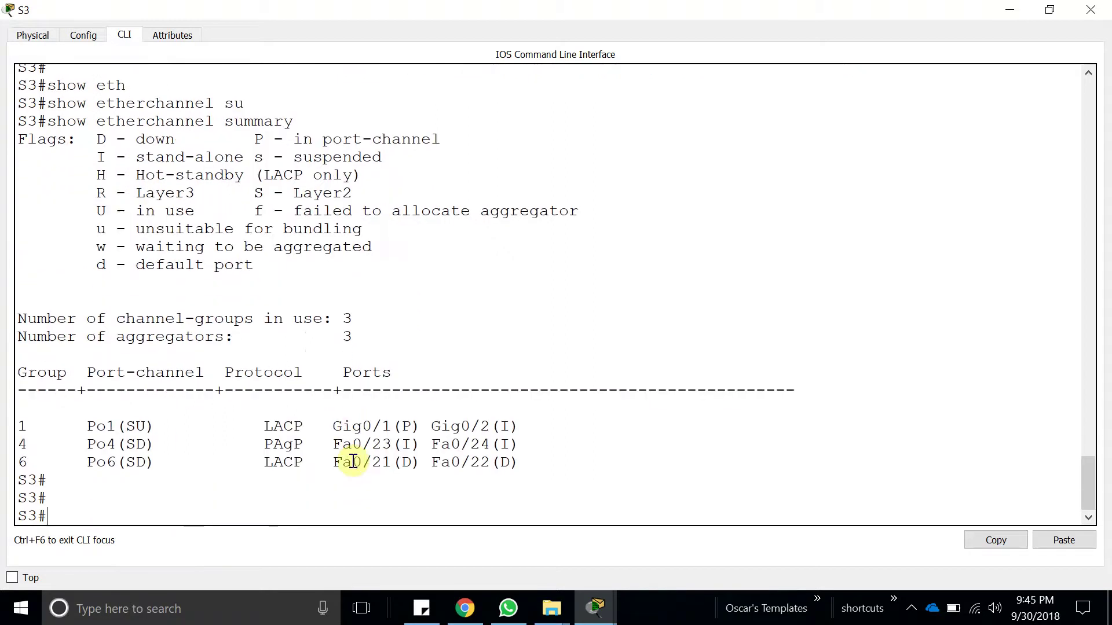
drag(88, 441, 265, 428)
double_click(285, 444)
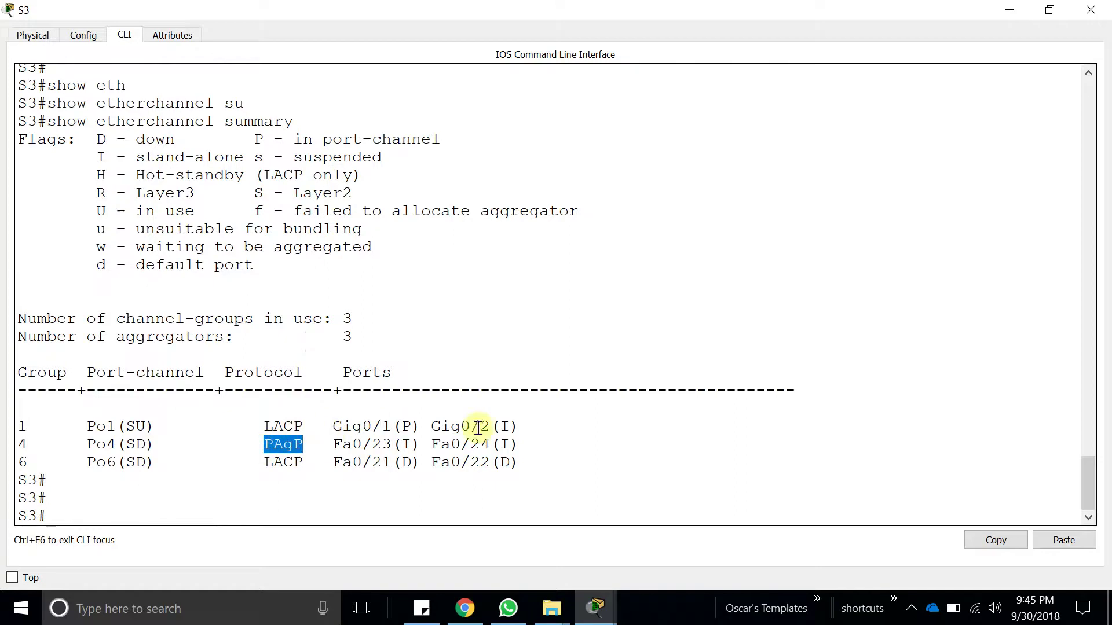
click(87, 444)
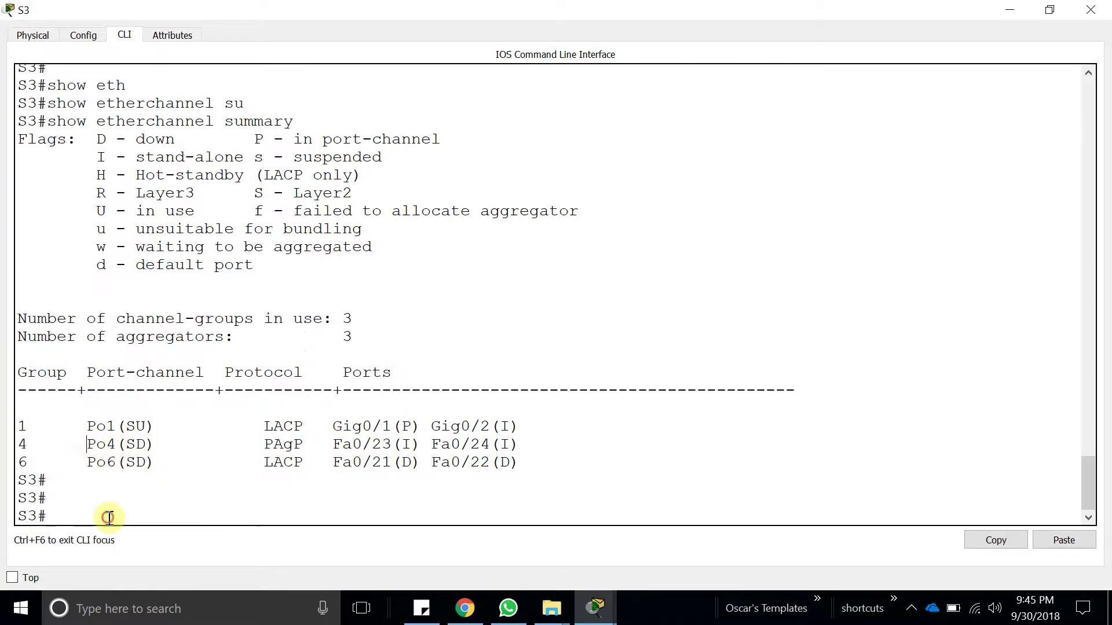
drag(87, 444, 116, 444)
Enter global configuration mode on S3 with configure terminal
click(110, 509)
text(confi)
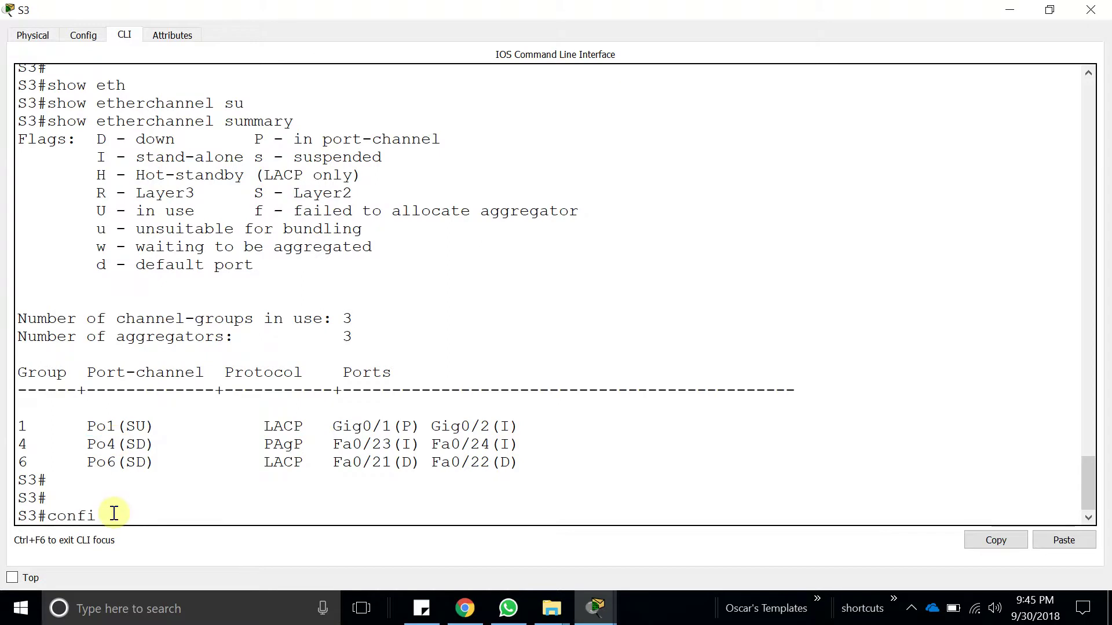
key(Tab)
text(t)
key(Tab)
key(Return)
key(Return)
key(Return)
Remove the Port Channel 4 interface from S3 with no int port-channel 4
text(int )
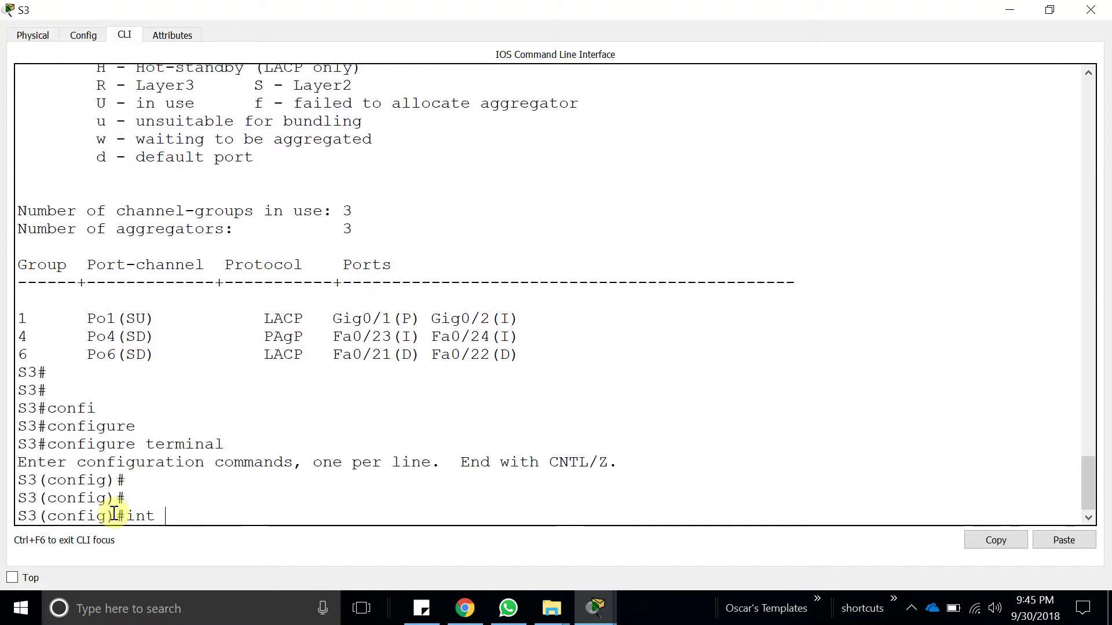
text(po)
key(Tab)
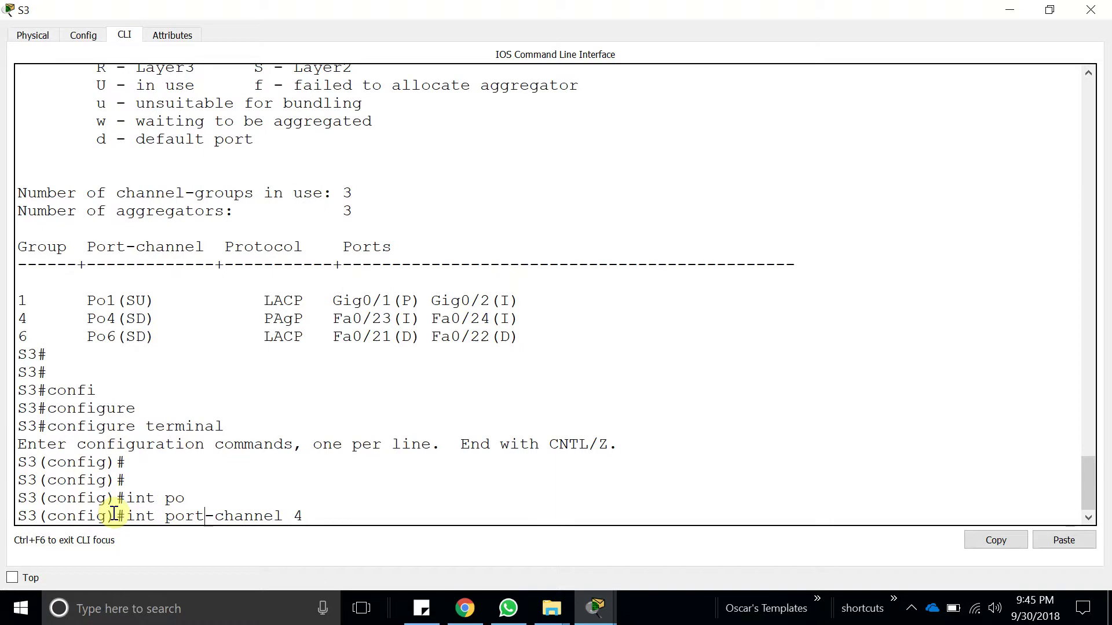
key(Home)
text(no)
key(Return)
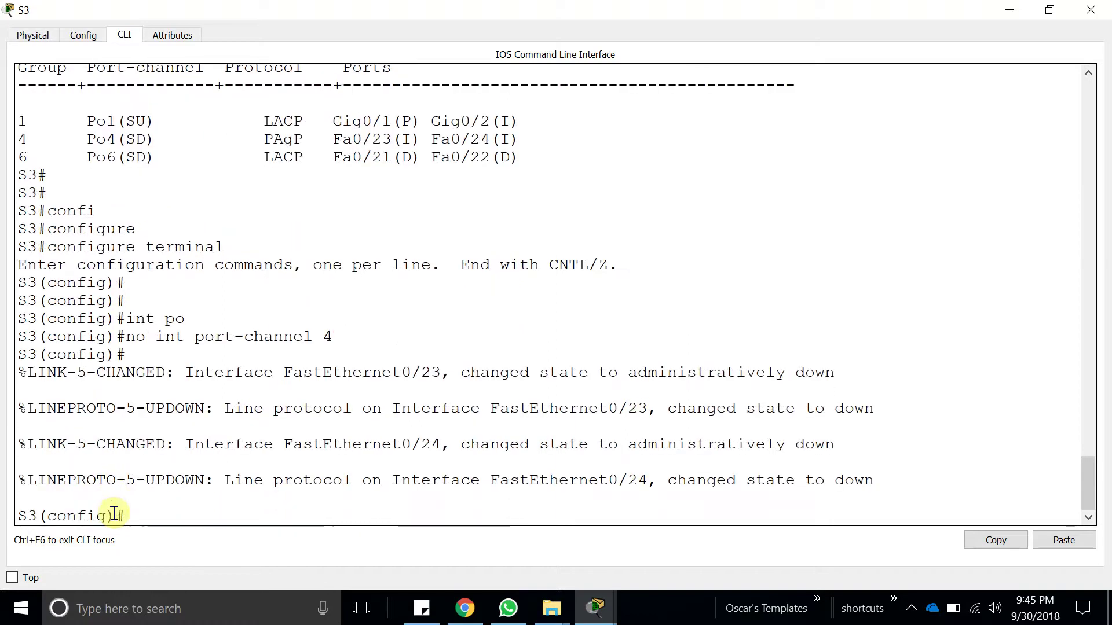
Enter interface range configuration for Fa0/23-24 on S3, reusing the port name Fa0/23 copied from the EtherChannel summary
drag(334, 139, 390, 135)
click(993, 541)
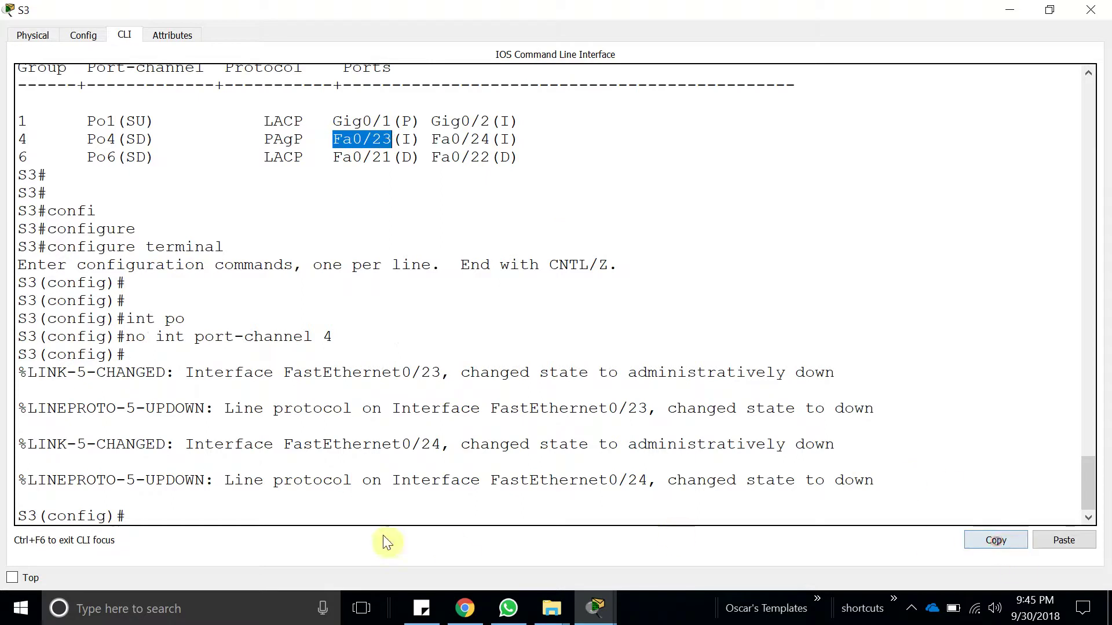
click(286, 512)
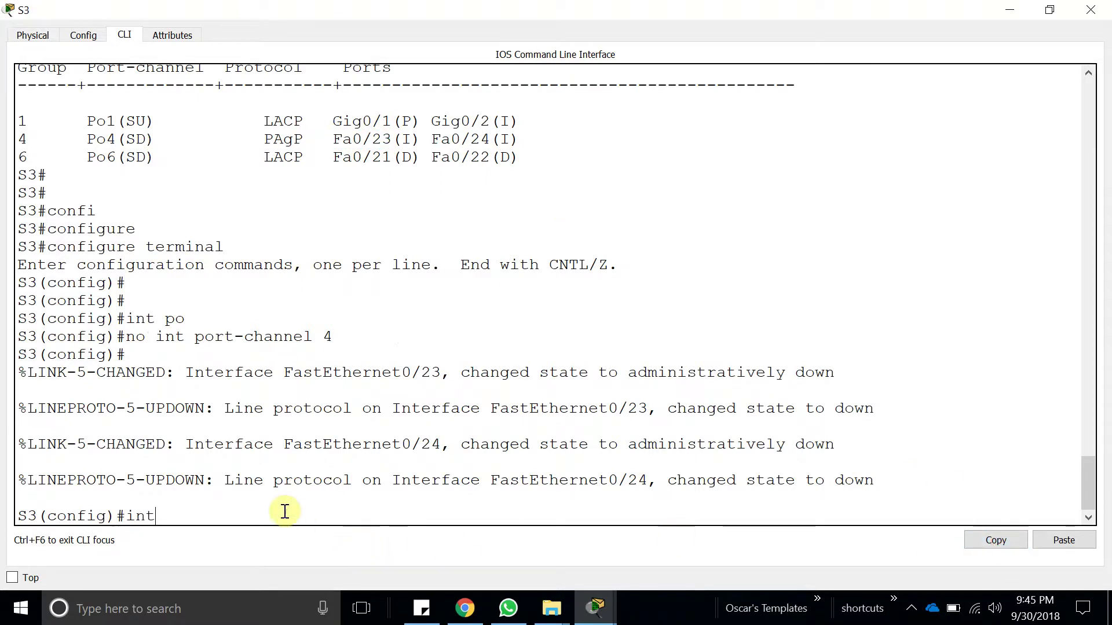
text(int ra)
key(Tab)
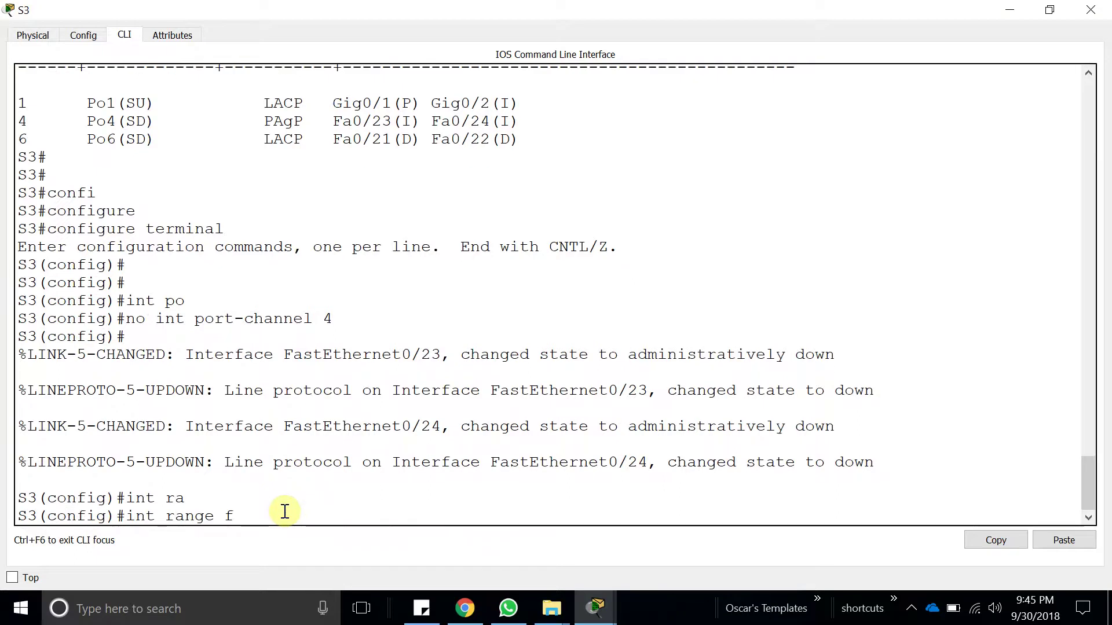
key(BackSpace)
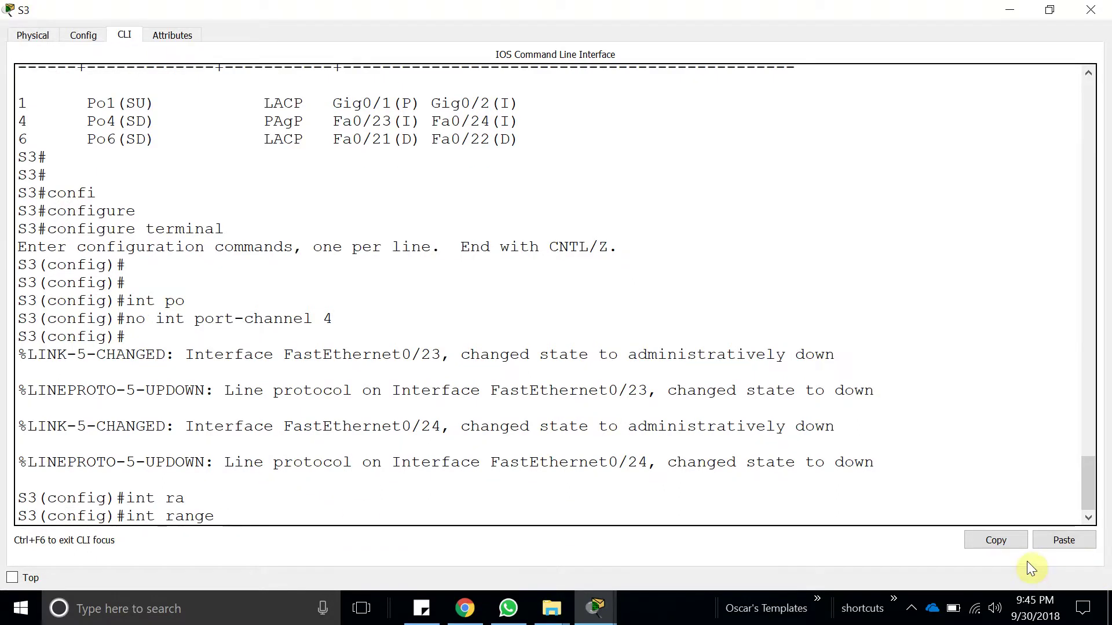
click(1065, 540)
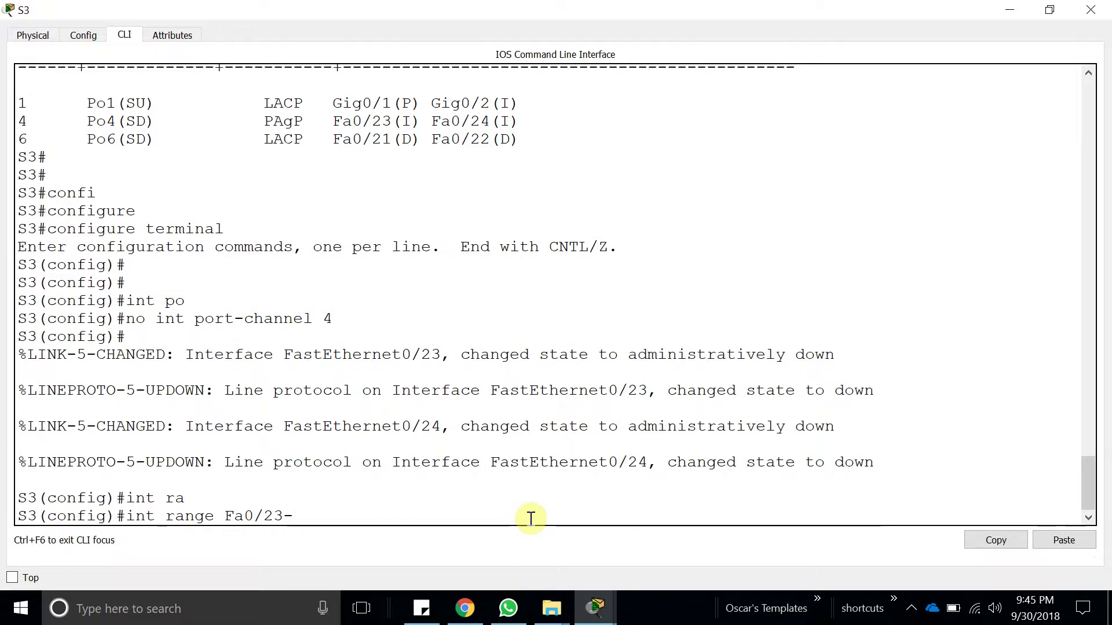
key(Return)
Assign the Fa0/23-24 range on S3 to LACP Port Channel 4 with channel-group 4 mode passive
text(channel-gr)
key(Tab)
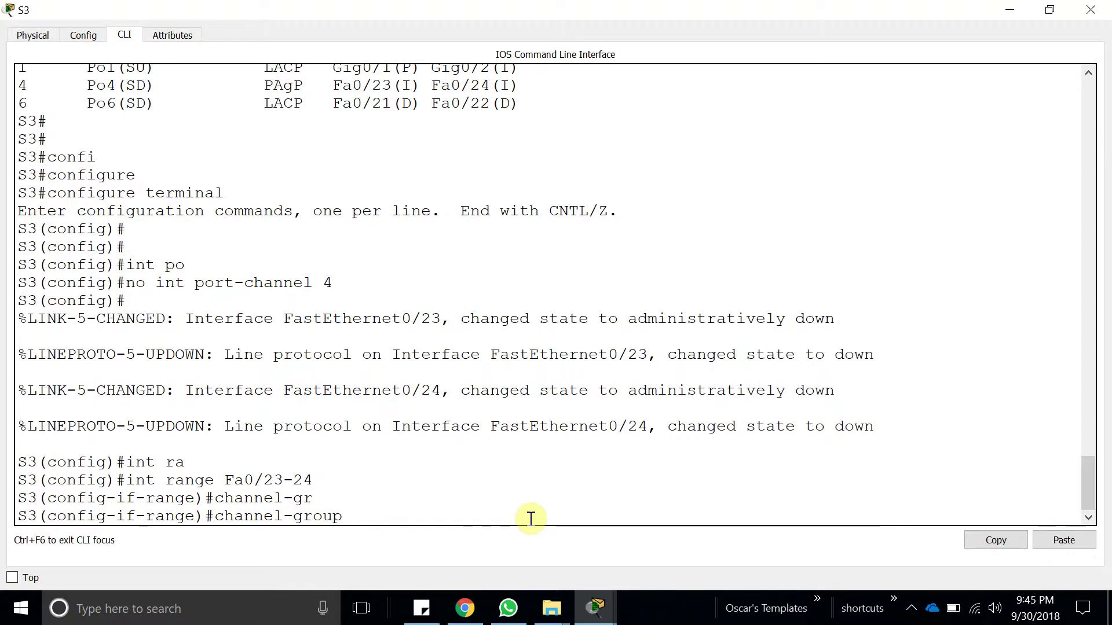
text(4 mode pa)
key(Tab)
key(Return)
key(Return)
key(Return)
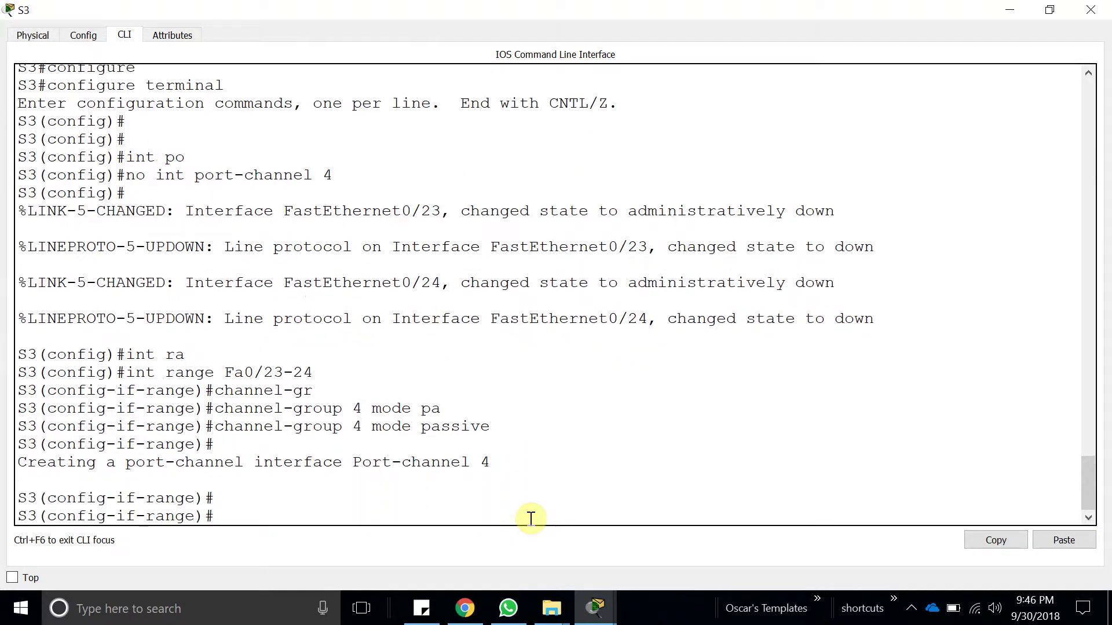
Set the Fa0/23-24 range on S3 to switchport mode trunk and return to privileged EXEC mode
text(swi)
key(Tab)
text(mo)
key(Tab)
text(tr)
key(Tab)
key(Return)
key(Return)
key(Return)
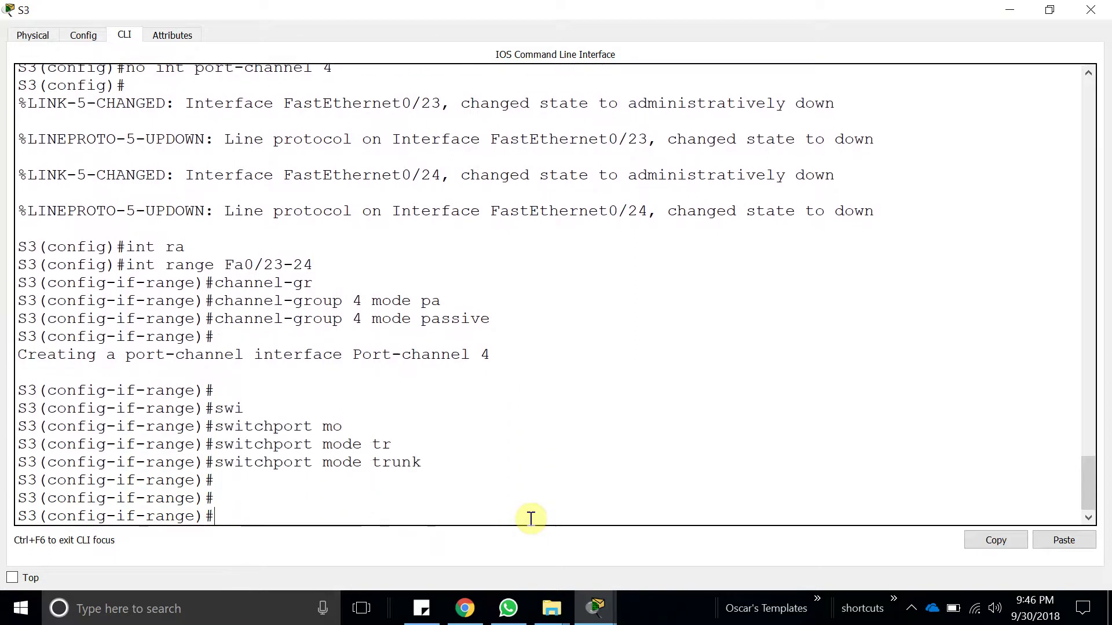
key(Return)
text(end)
key(Return)
key(Return)
Show the EtherChannel summary on S3 and check the protocol listed for Port Channel 4
text(so)
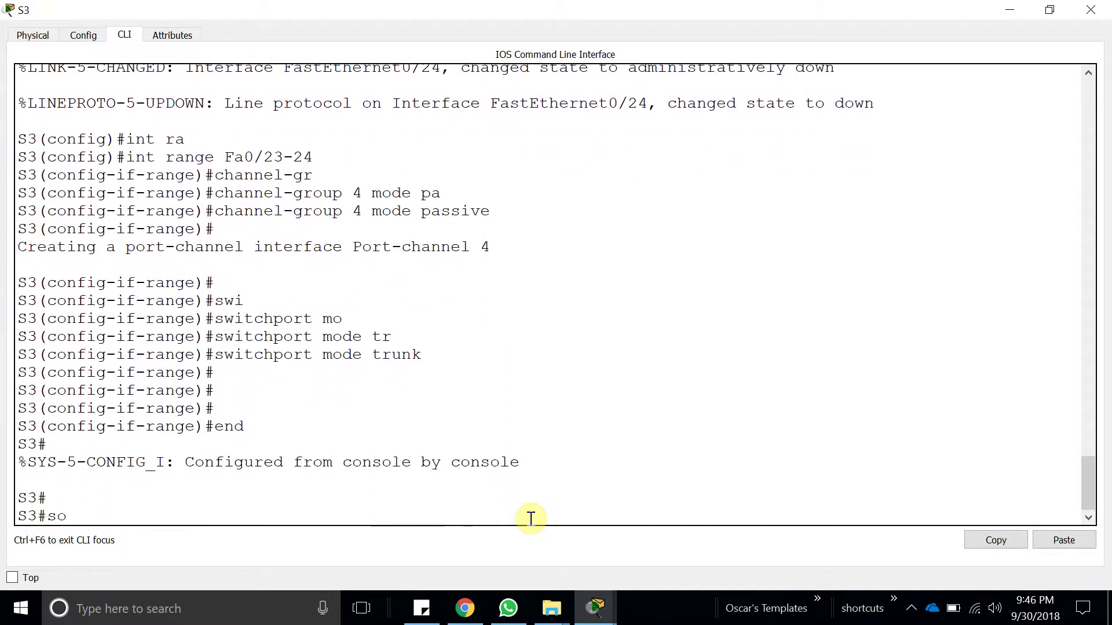
text(how eth)
key(Tab)
text(su)
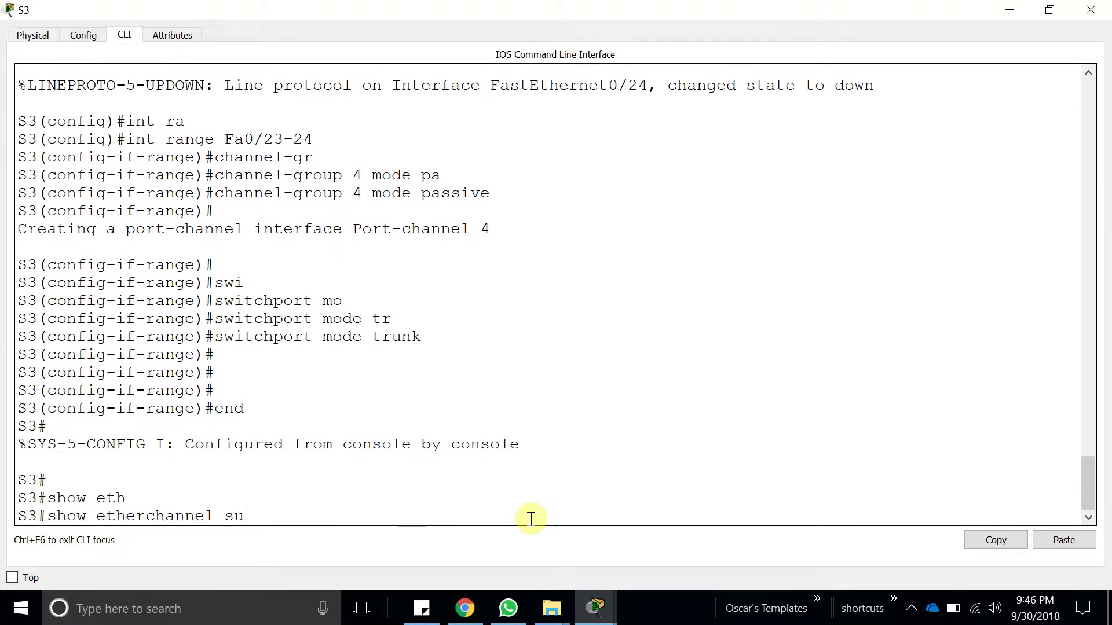
key(Tab)
key(Return)
drag(292, 480, 272, 473)
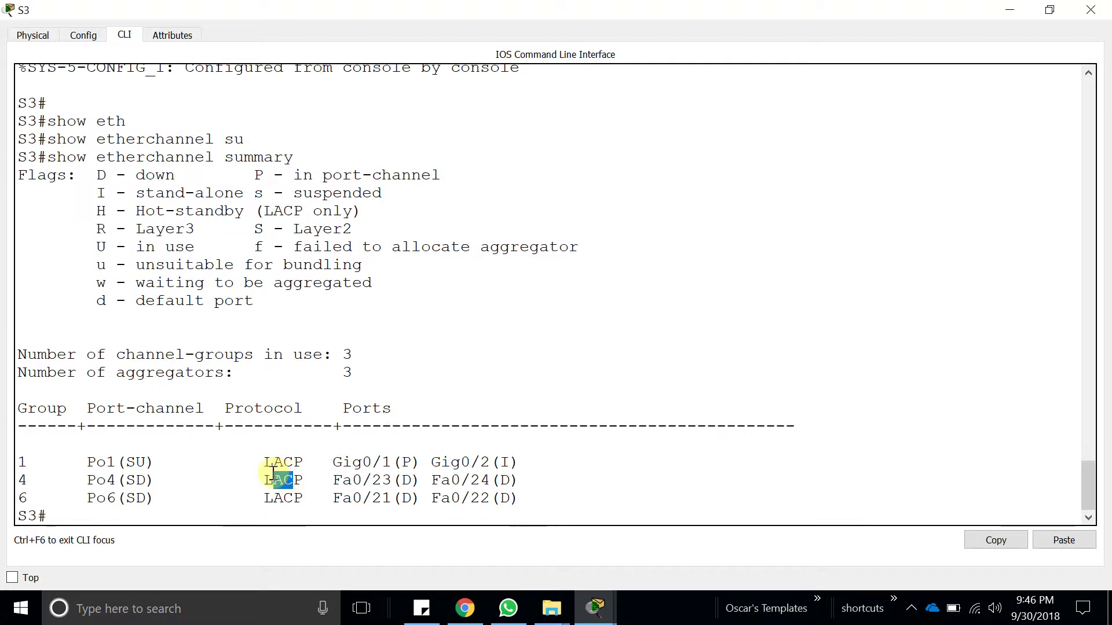
Compare the port channel links in the topology with the EtherChannel summary on S3, and close the S3 window
double_click(447, 7)
drag(500, 96, 801, 159)
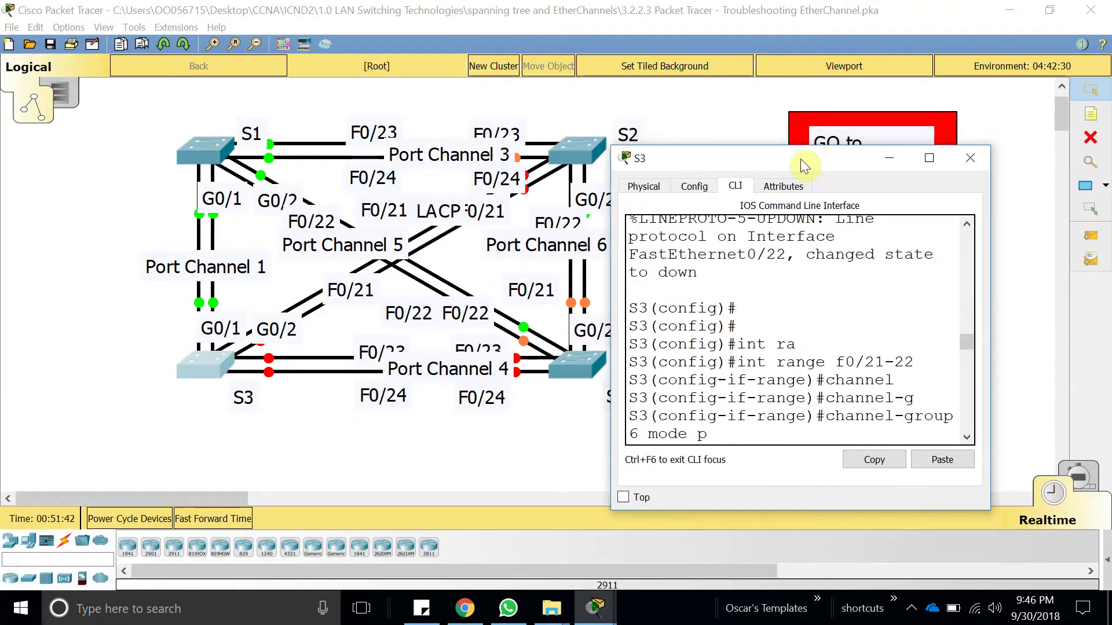
click(929, 157)
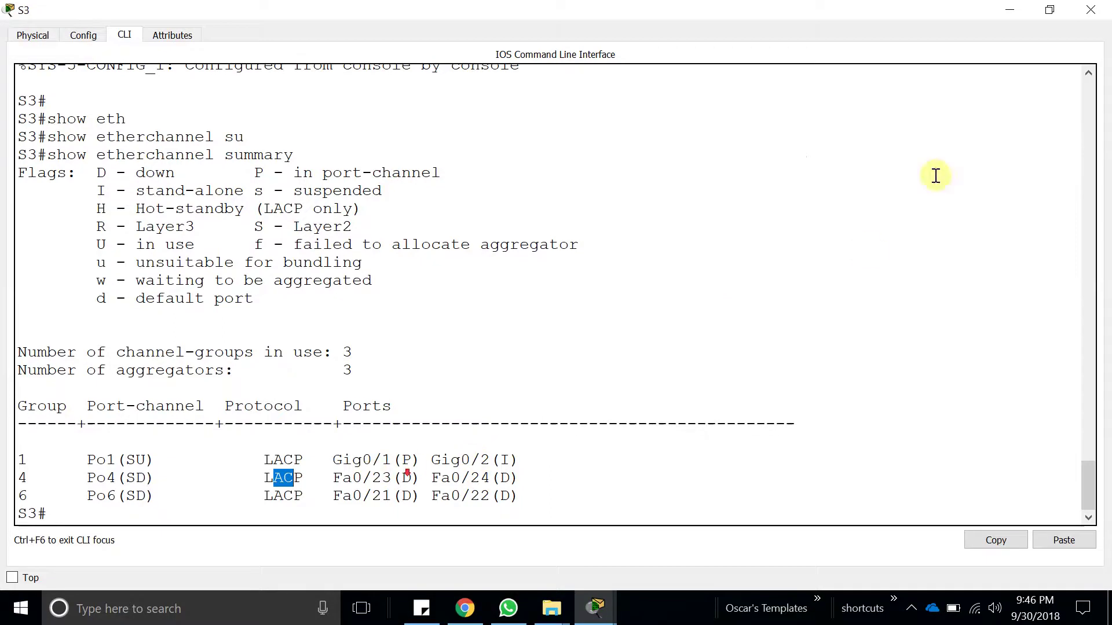
click(1090, 10)
Review the EtherChannel summary already shown in the S1 CLI and close the S1 window
click(204, 150)
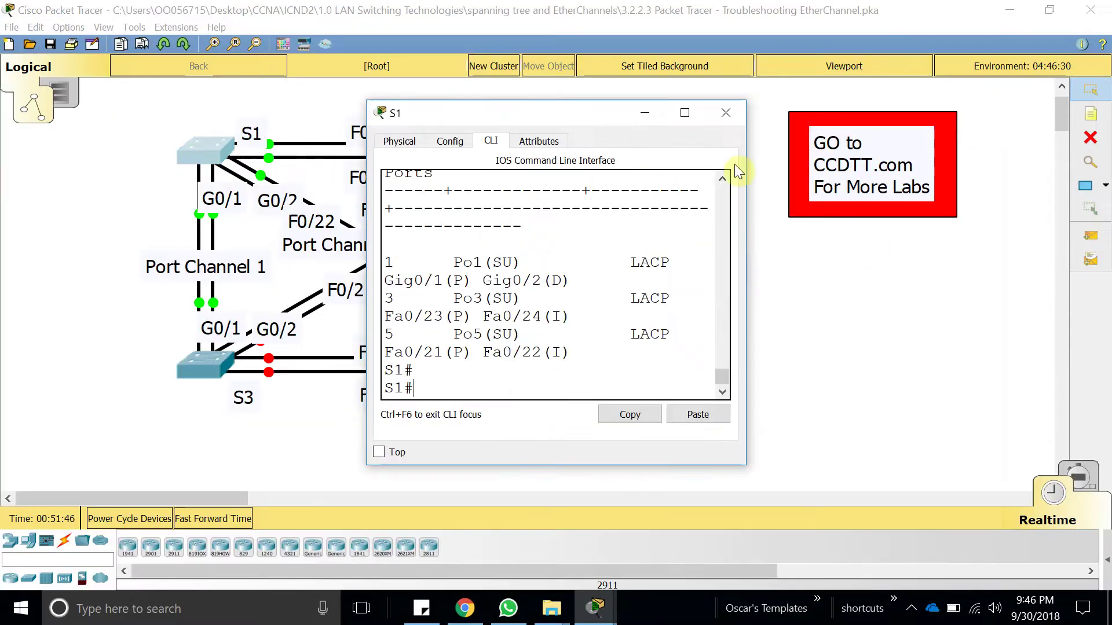
click(672, 115)
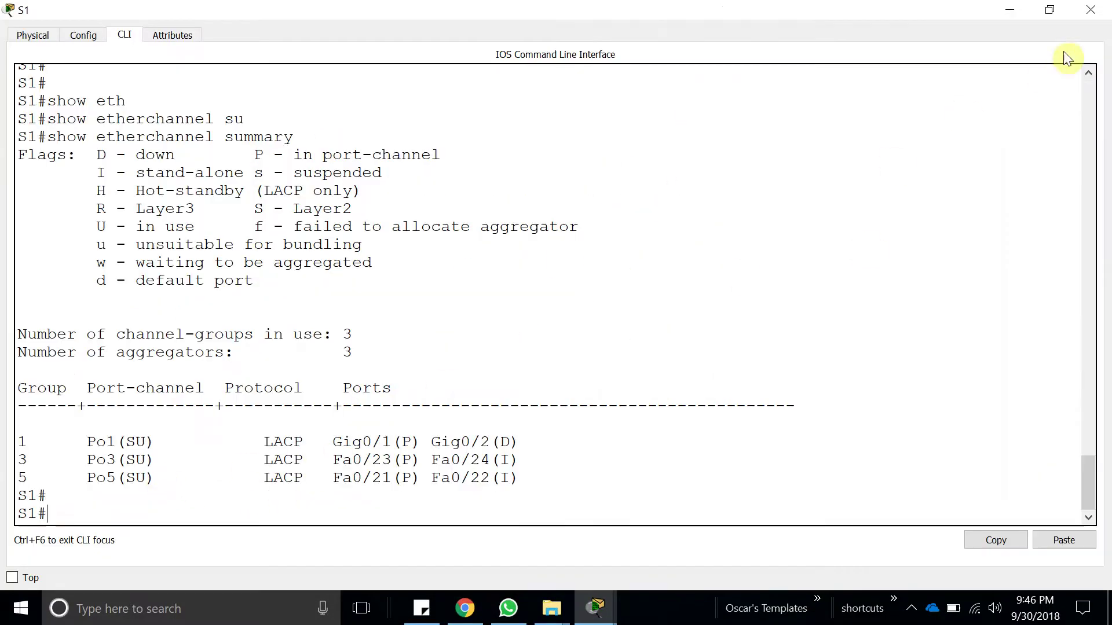
click(1090, 9)
Run show etherchannel summary on S2 and examine the protocol and member ports of its port channels
click(582, 149)
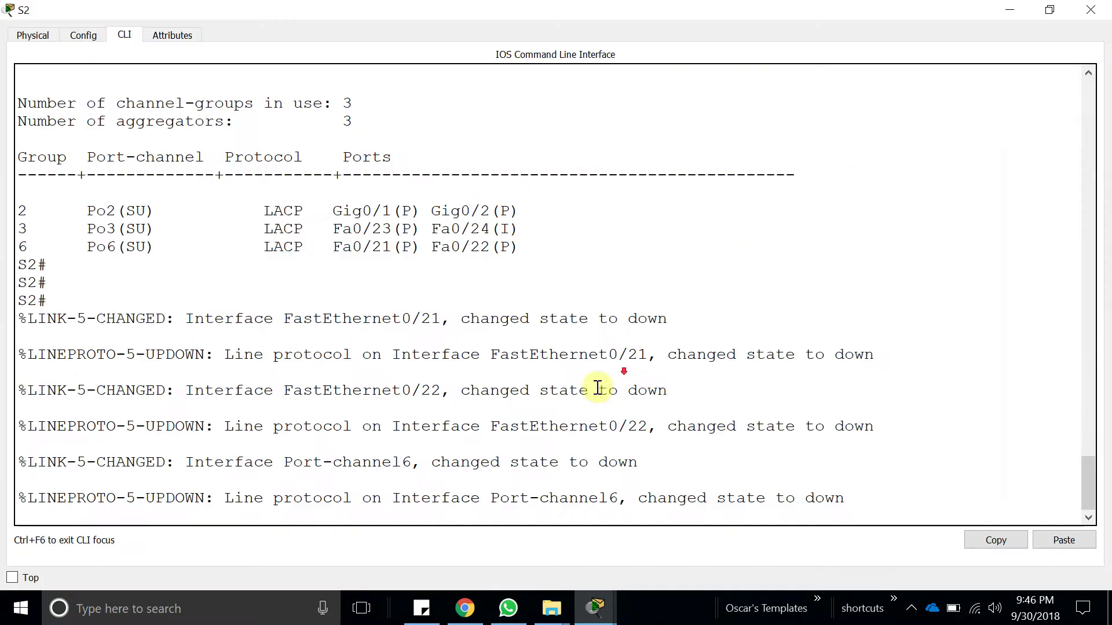
key(Return)
key(Return)
key(Up)
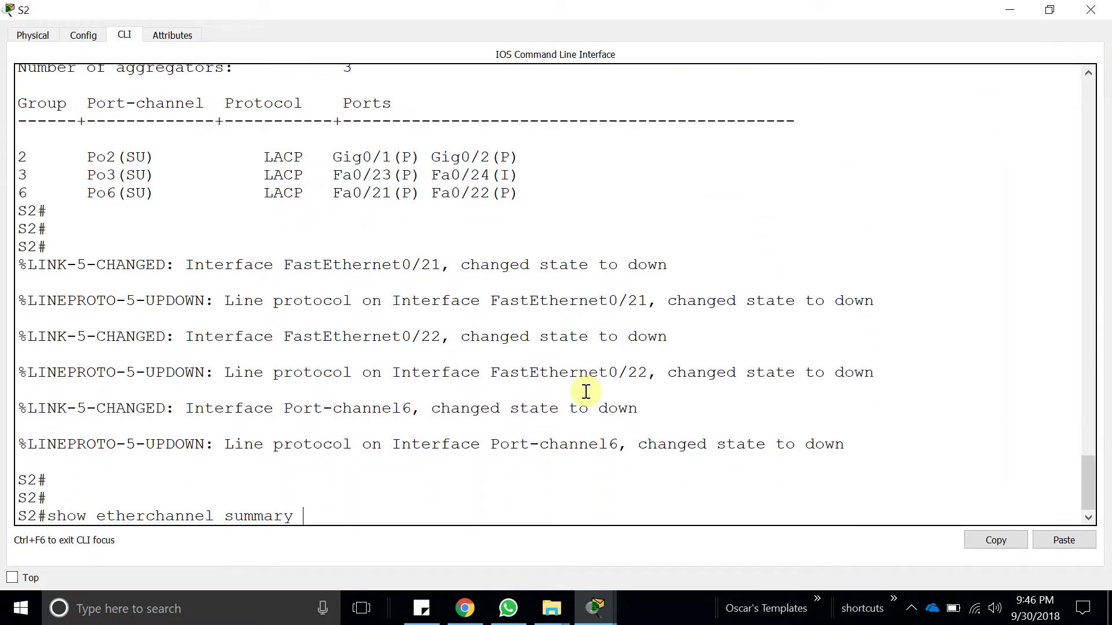
key(Return)
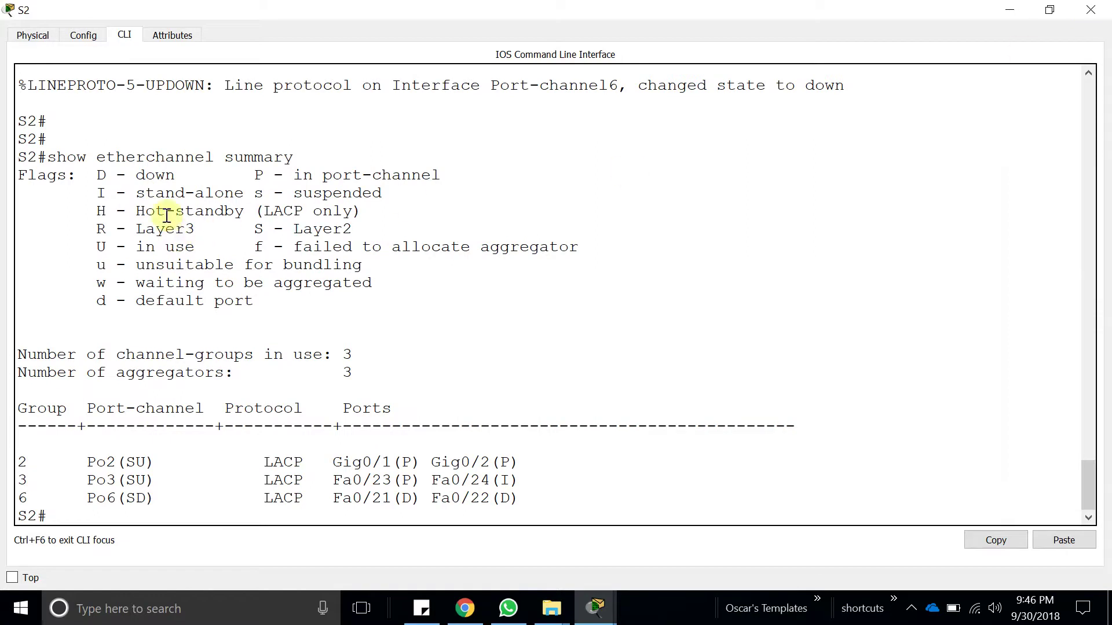
click(1090, 10)
Open the S4 CLI and leave interface range configuration for privileged EXEC mode with end
click(589, 370)
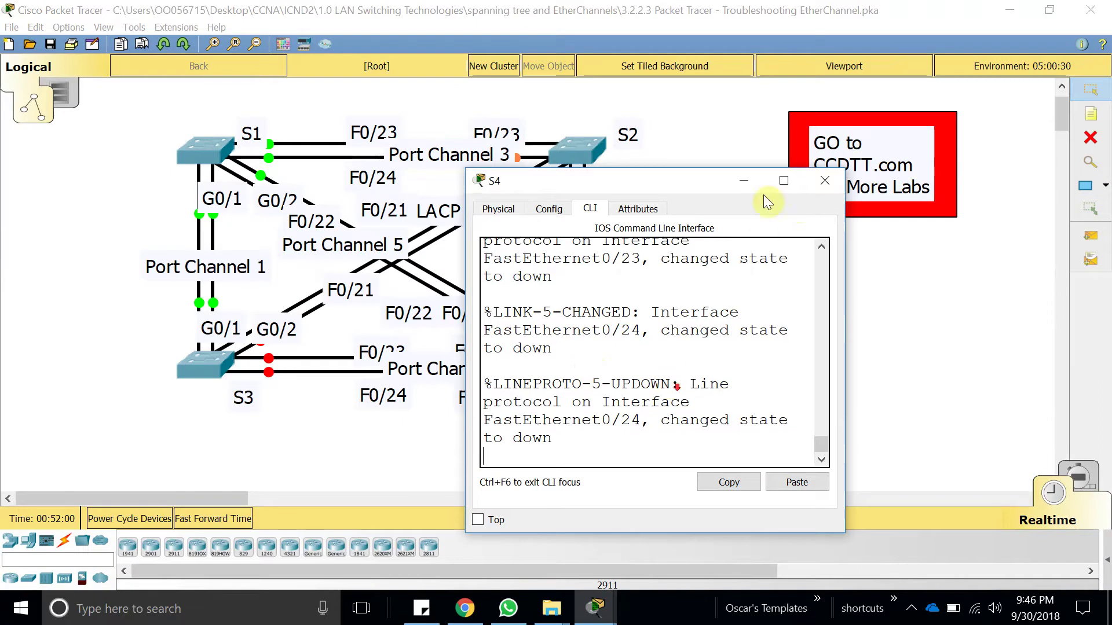
click(784, 180)
key(Return)
key(Return)
key(Return)
key(Return)
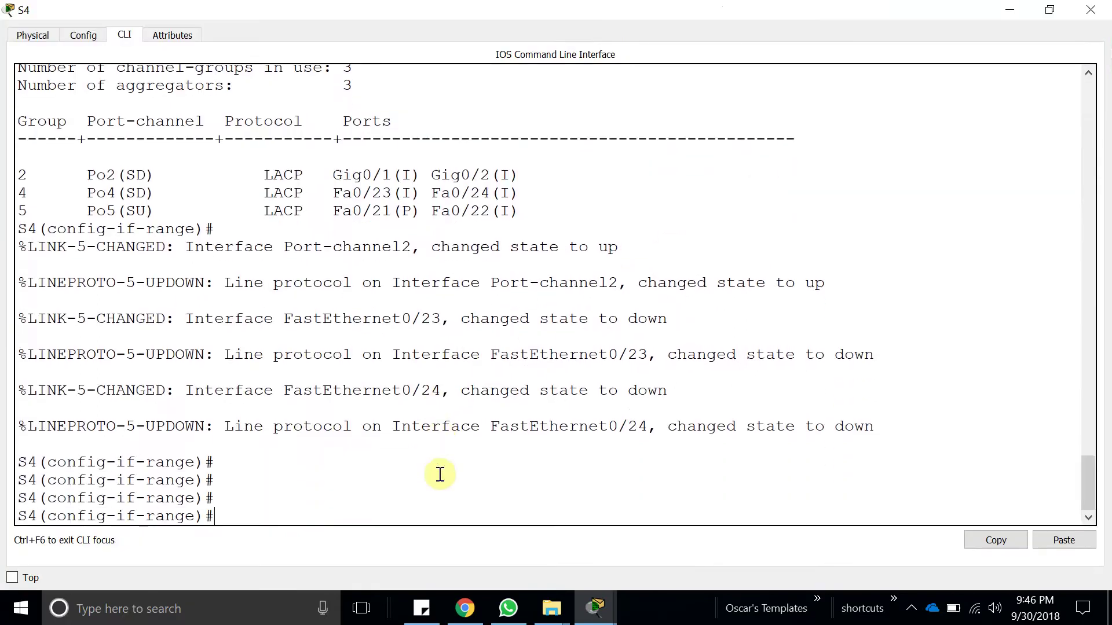
text(end)
key(Return)
Run show etherchannel summary on S4 and examine the protocol and member ports of its port channels
text(shgow)
key(BackSpace)
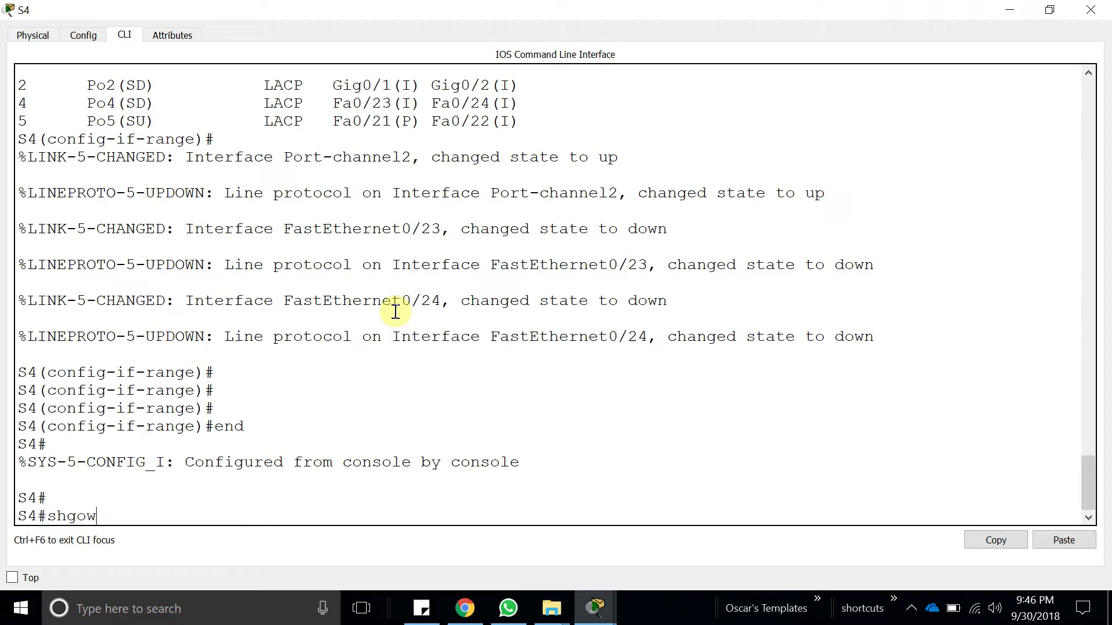
text(th)
key(Tab)
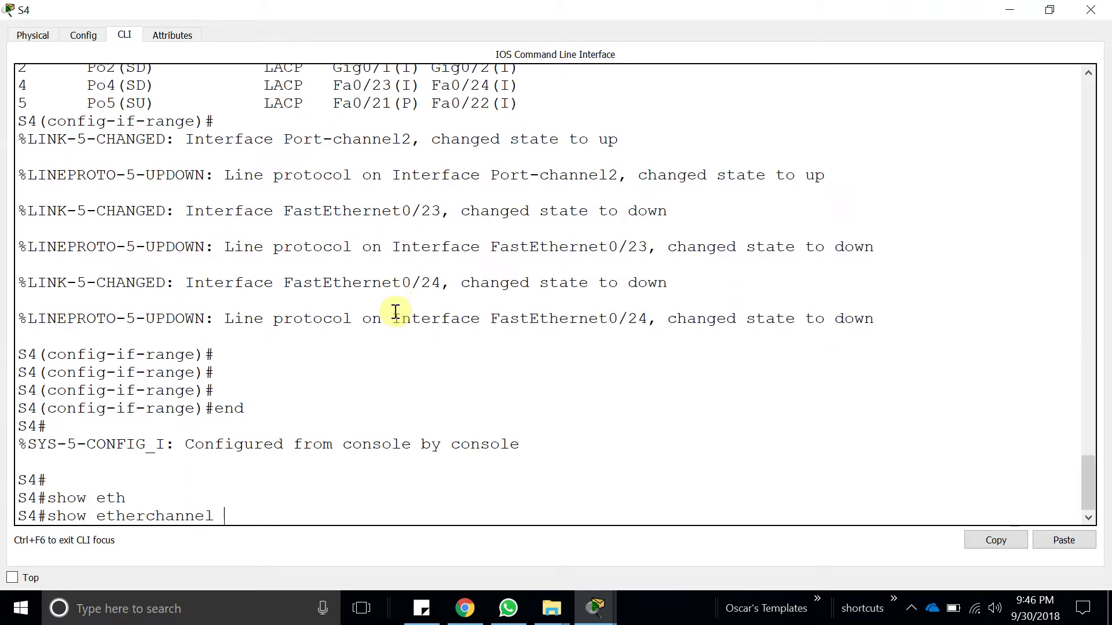
text(su)
key(Tab)
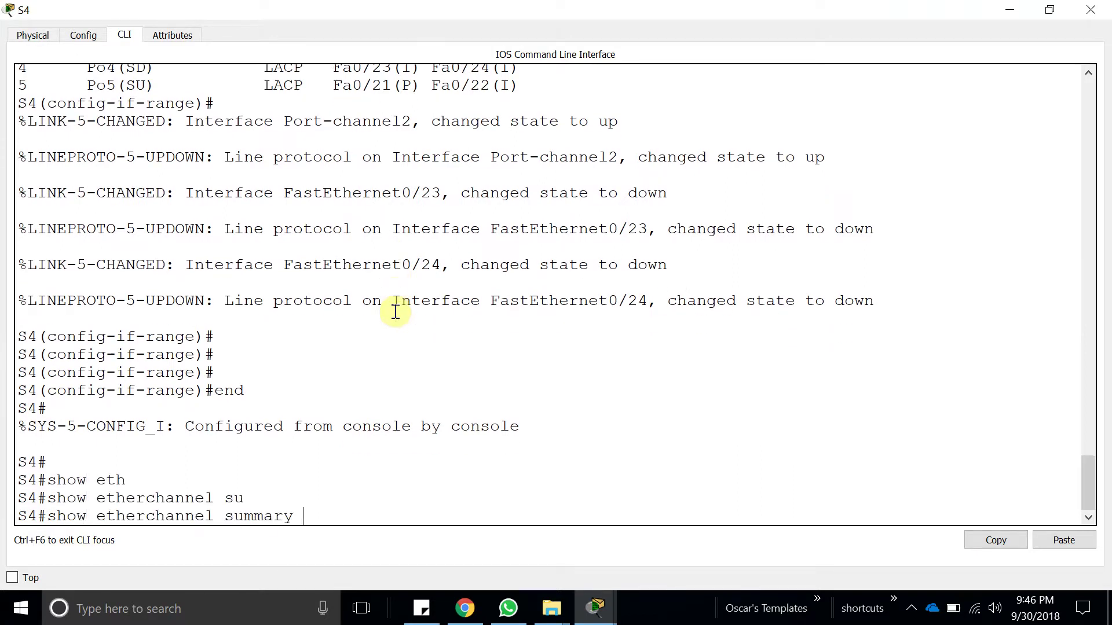
key(Return)
key(Return)
key(Return)
drag(262, 429, 517, 445)
click(1090, 9)
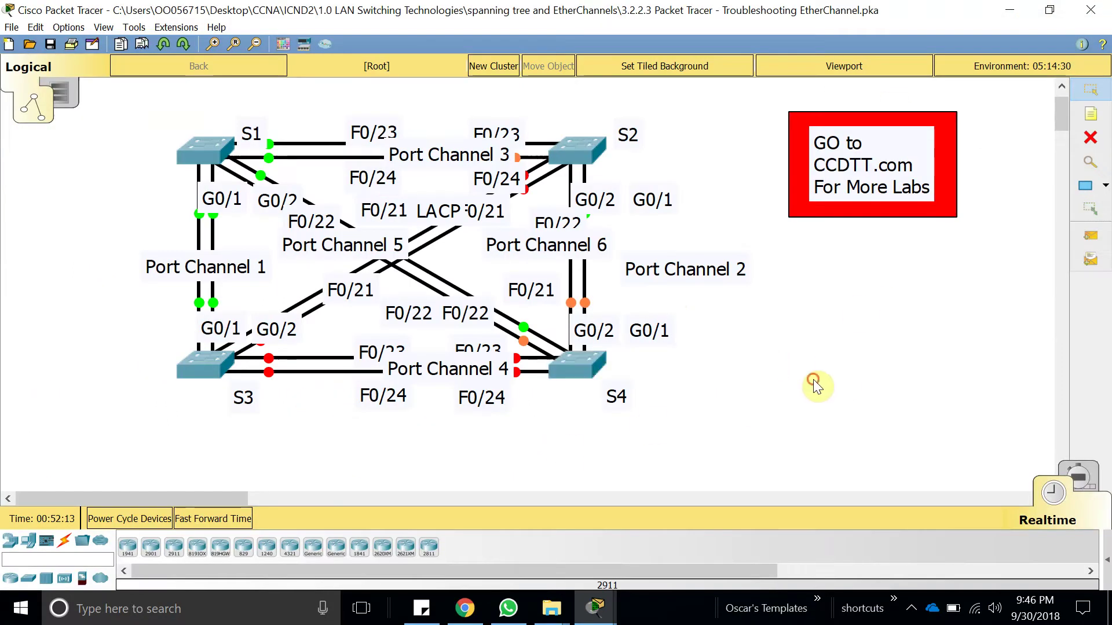
Reopen the S2 CLI and check the protocols and port flags of Port Channels 2, 3 and 6
click(564, 145)
click(673, 118)
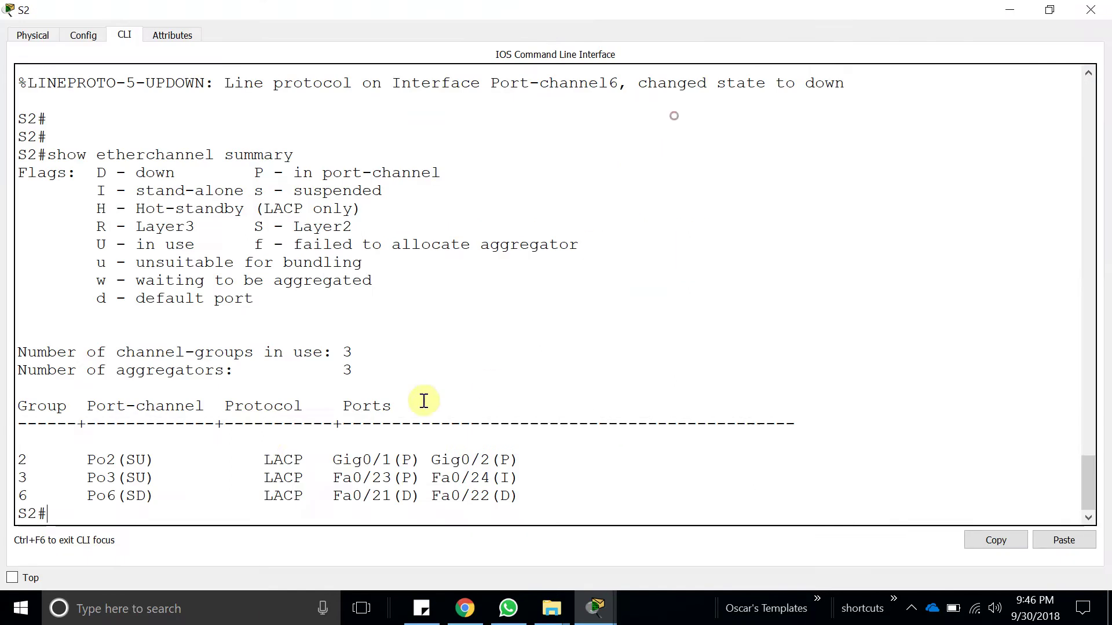
double_click(280, 463)
click(280, 474)
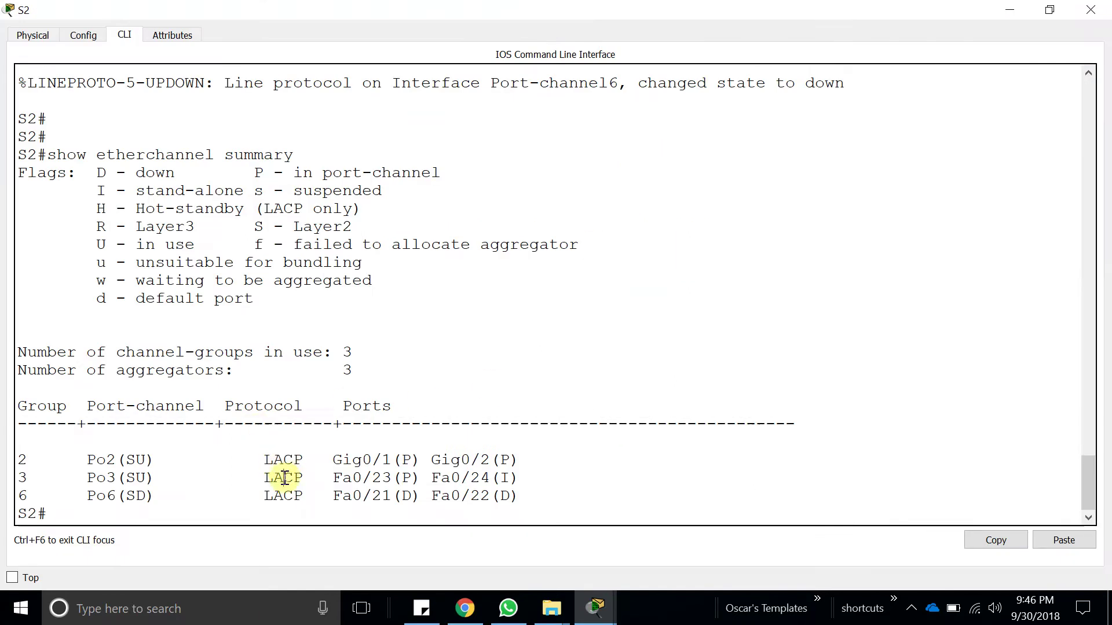
double_click(289, 496)
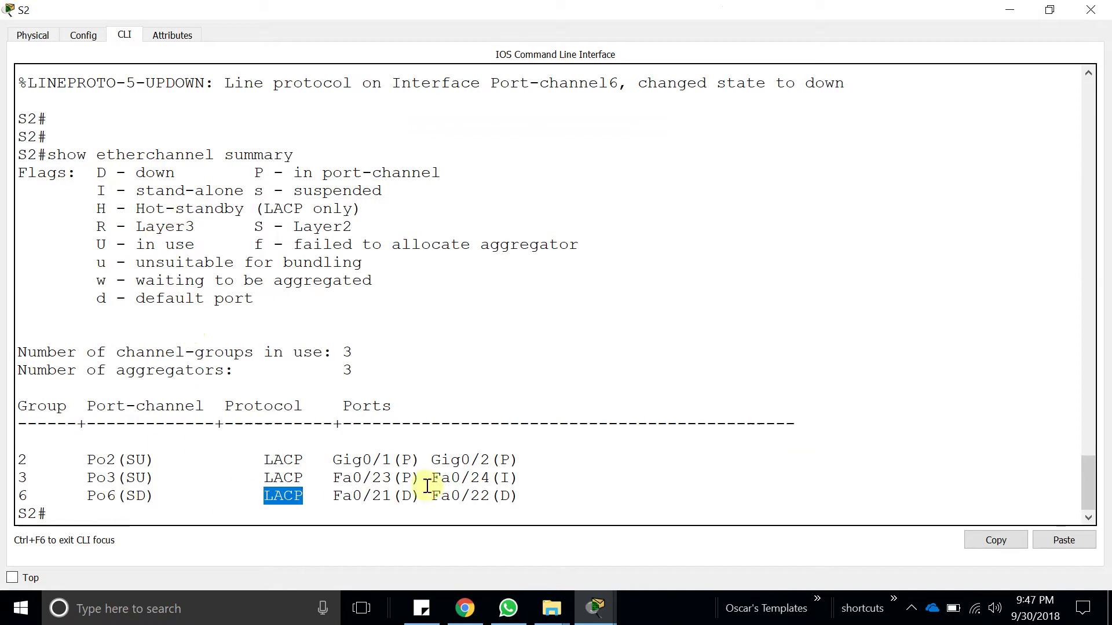
click(520, 496)
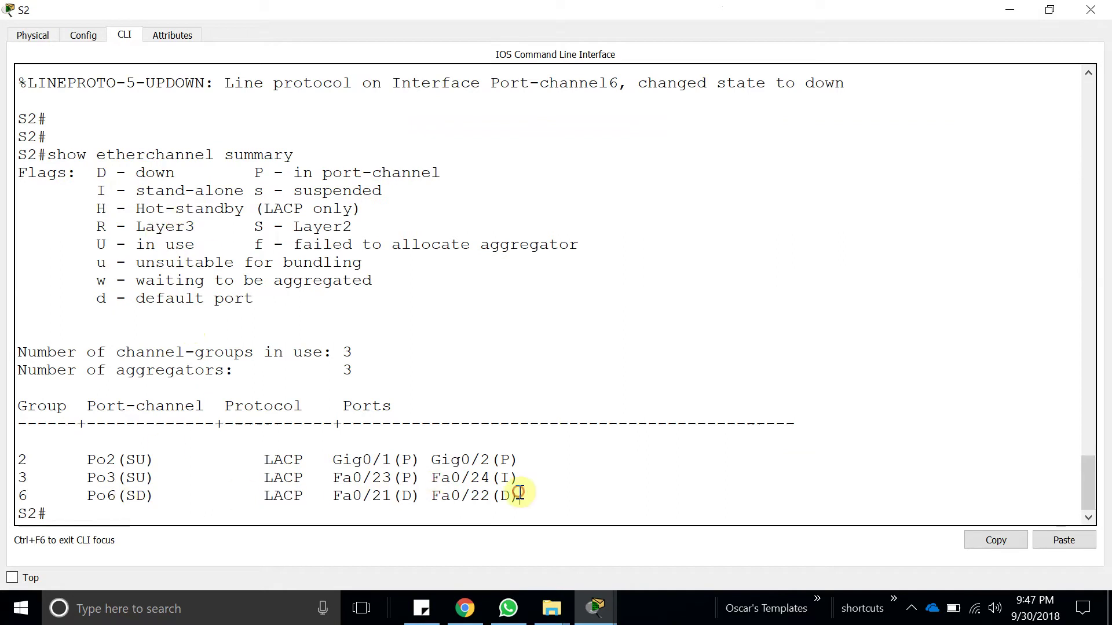
click(1096, 11)
Reopen the S3 CLI, review the protocols and port flags of Port Channels 1, 4 and 6, and close the window
click(202, 362)
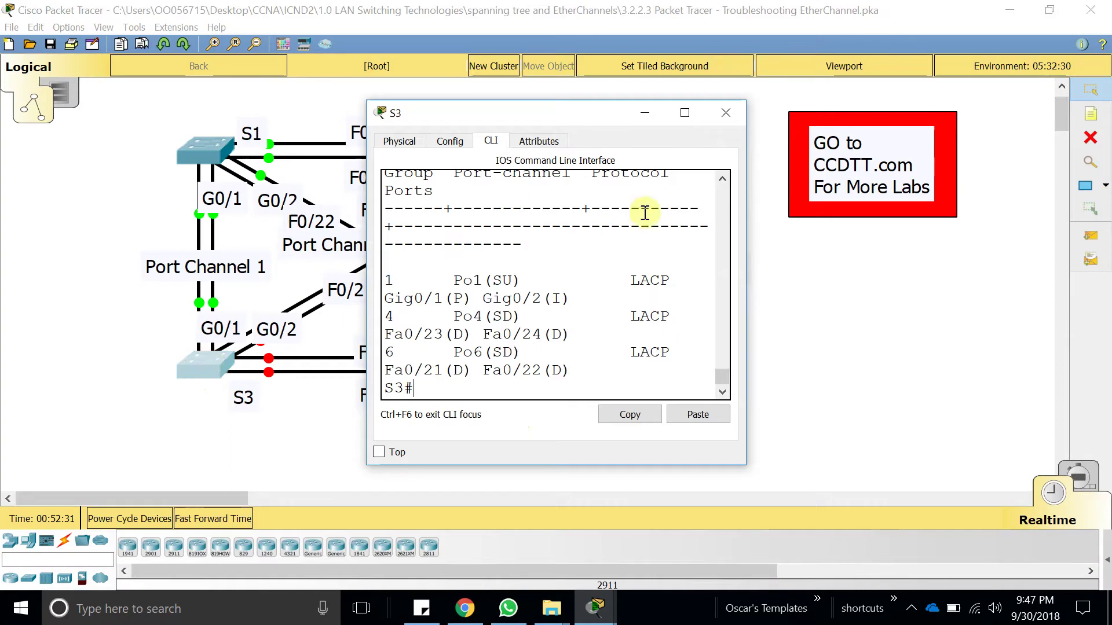
click(684, 113)
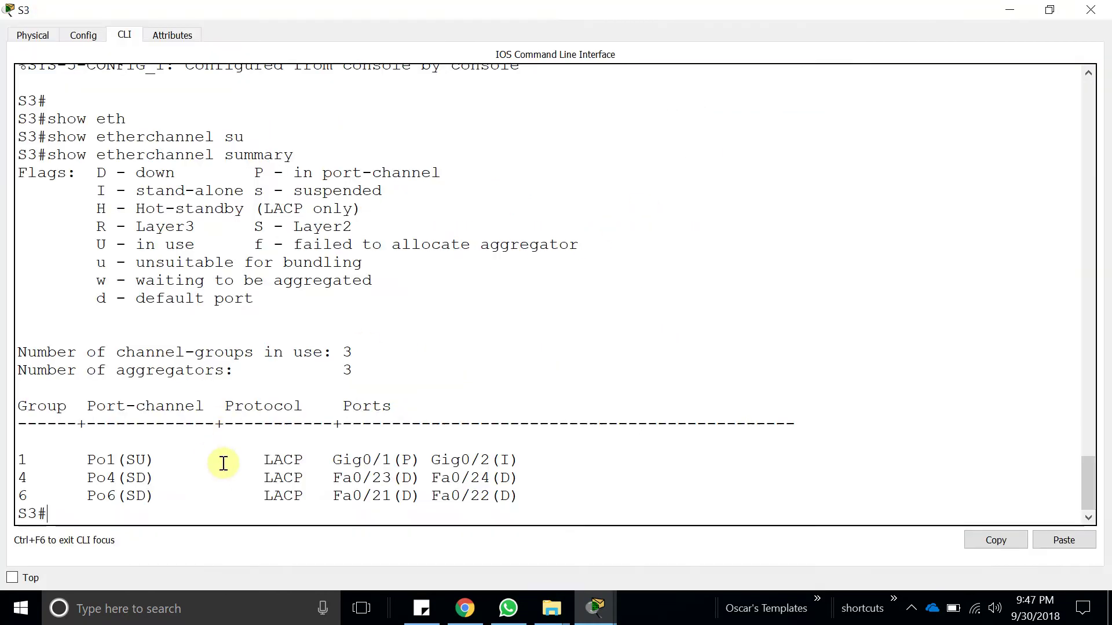
click(1088, 10)
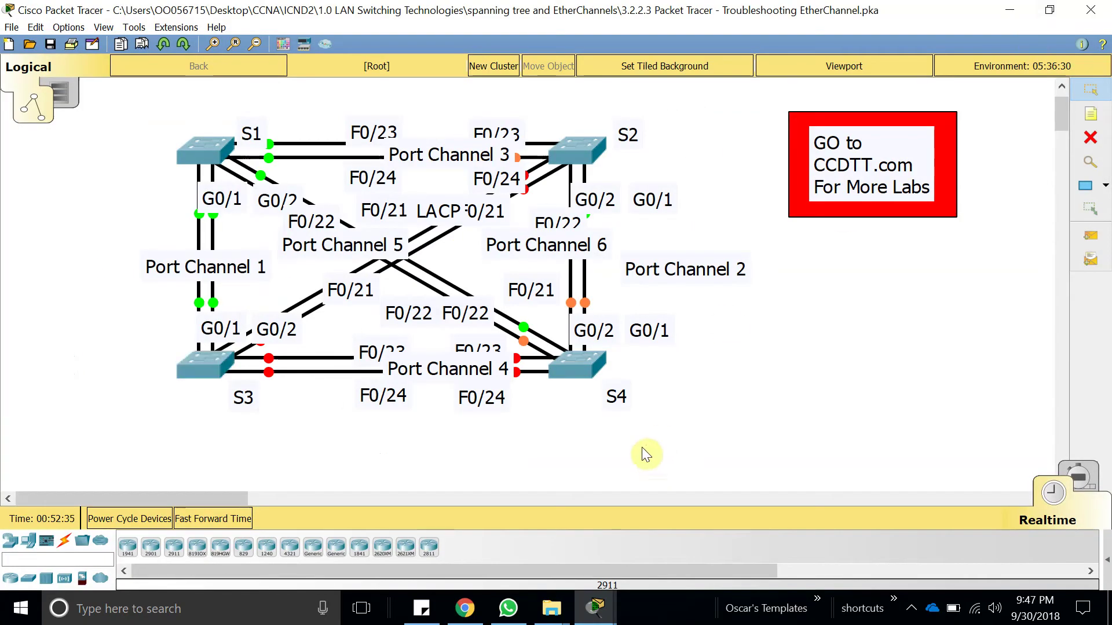